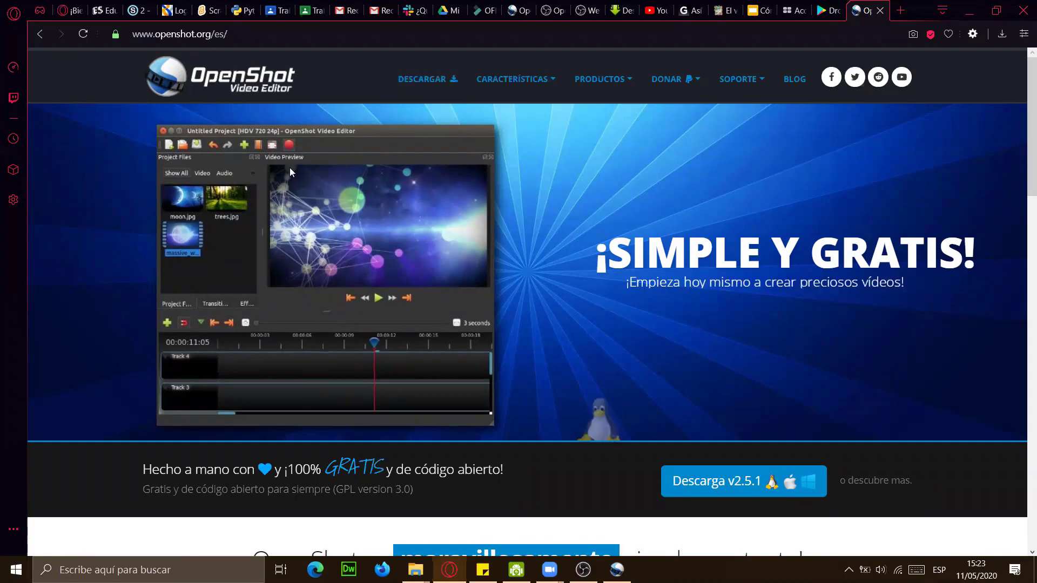
Step: Download the 64-bit Windows installer of OpenShot v2.5.1, save it to the desktop as OpenShot-v2.5.1-x86_64 (1).exe and minimize the browser
click(432, 82)
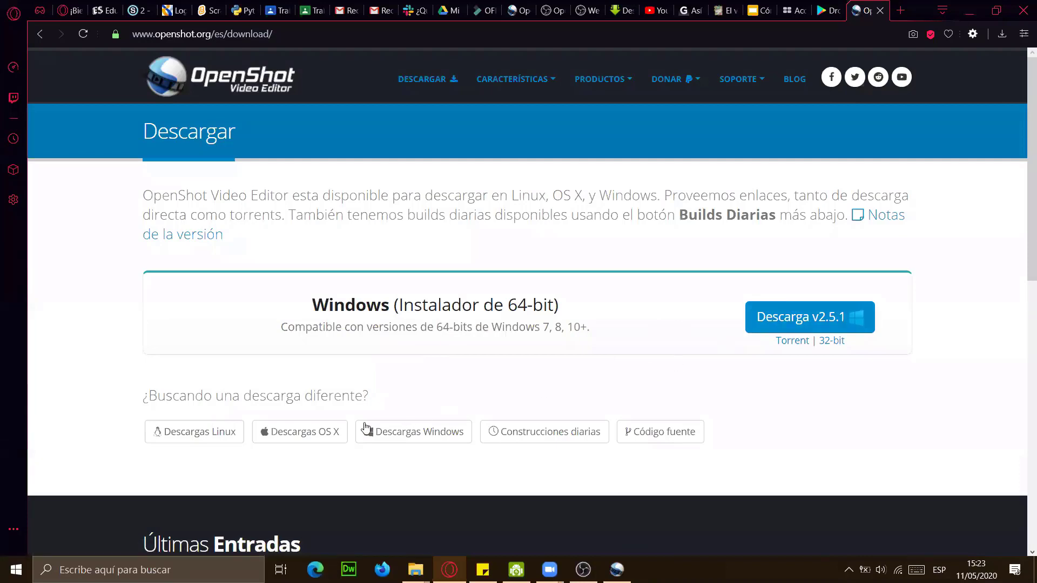
click(196, 435)
click(313, 437)
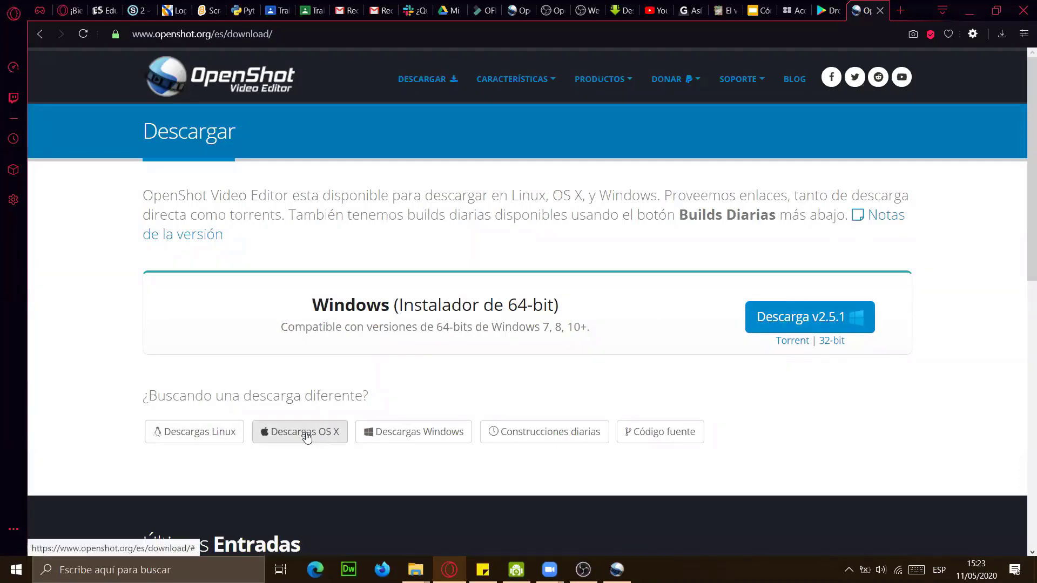
click(414, 438)
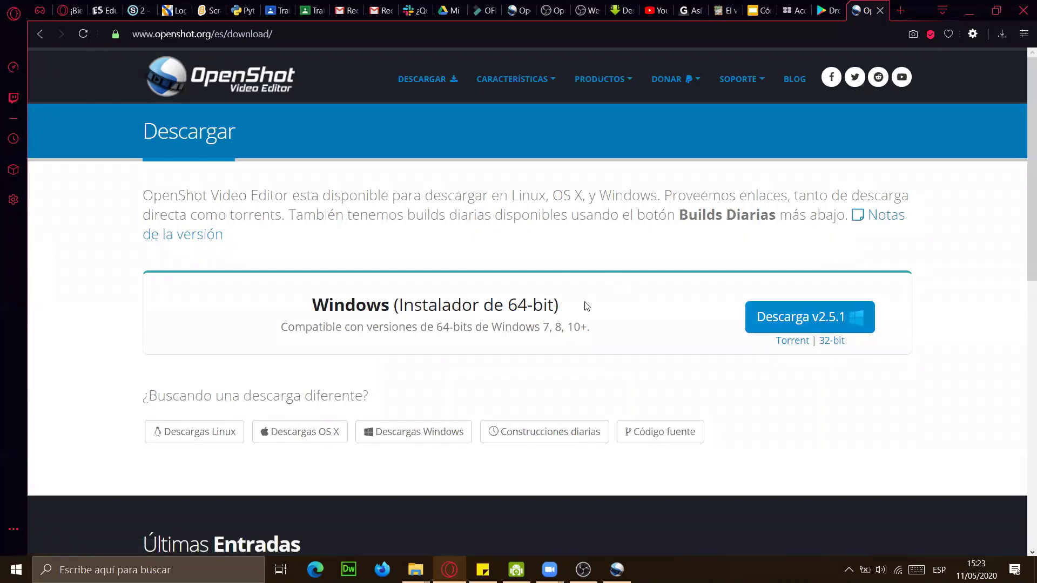
click(804, 323)
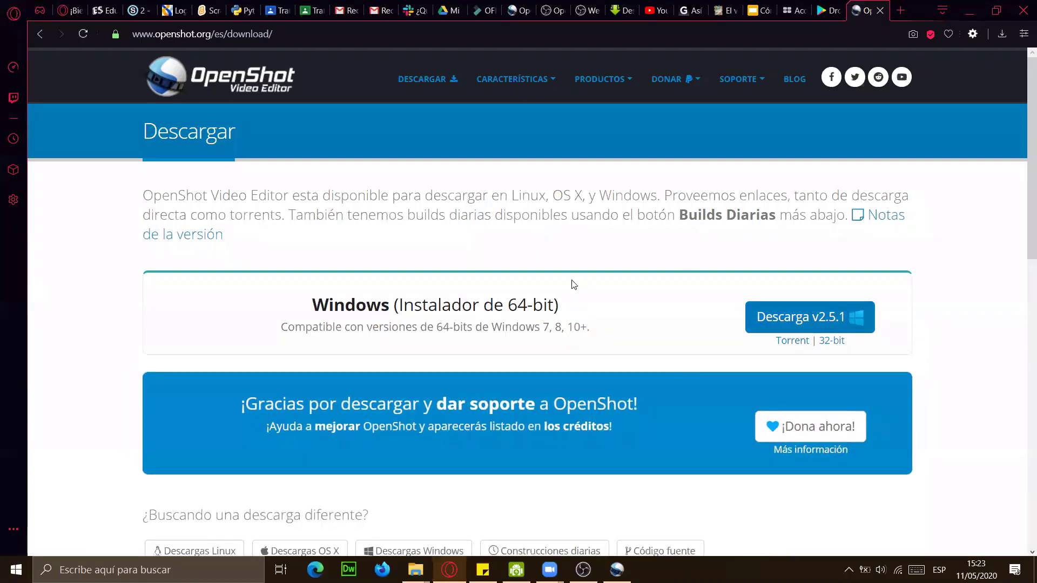
scroll(745, 317, down, 3)
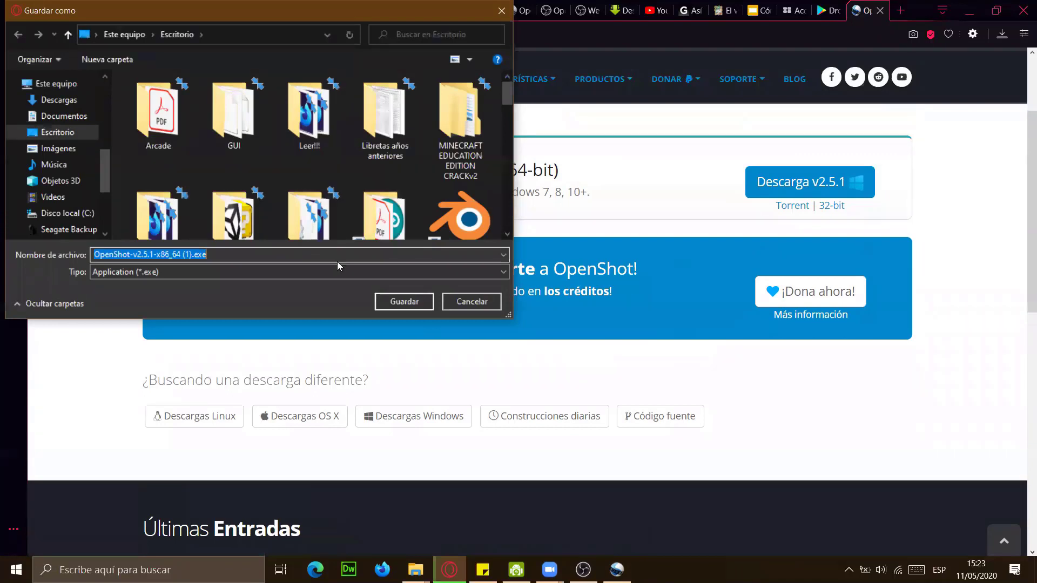
click(405, 305)
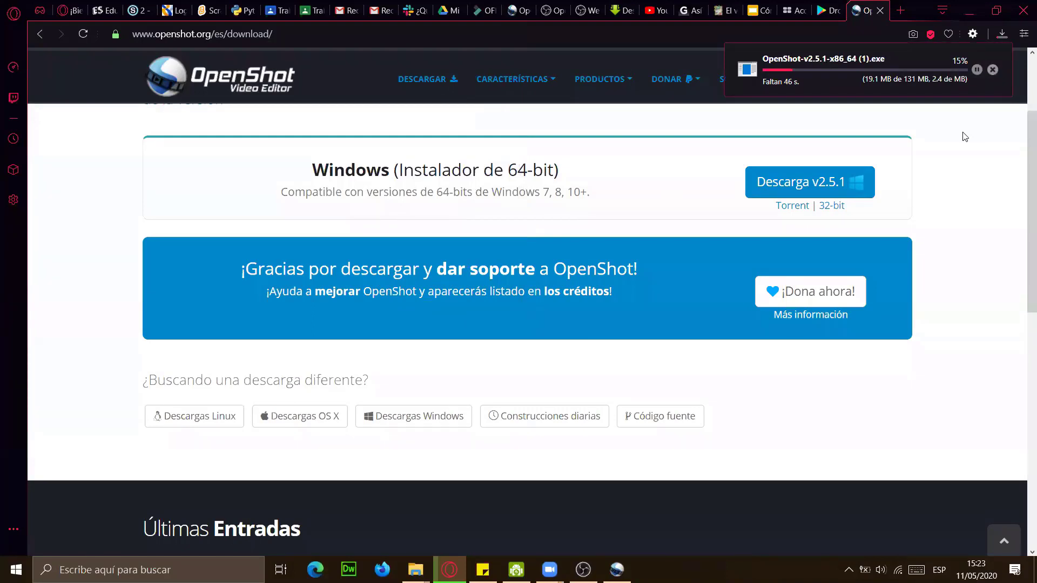
click(970, 10)
click(970, 6)
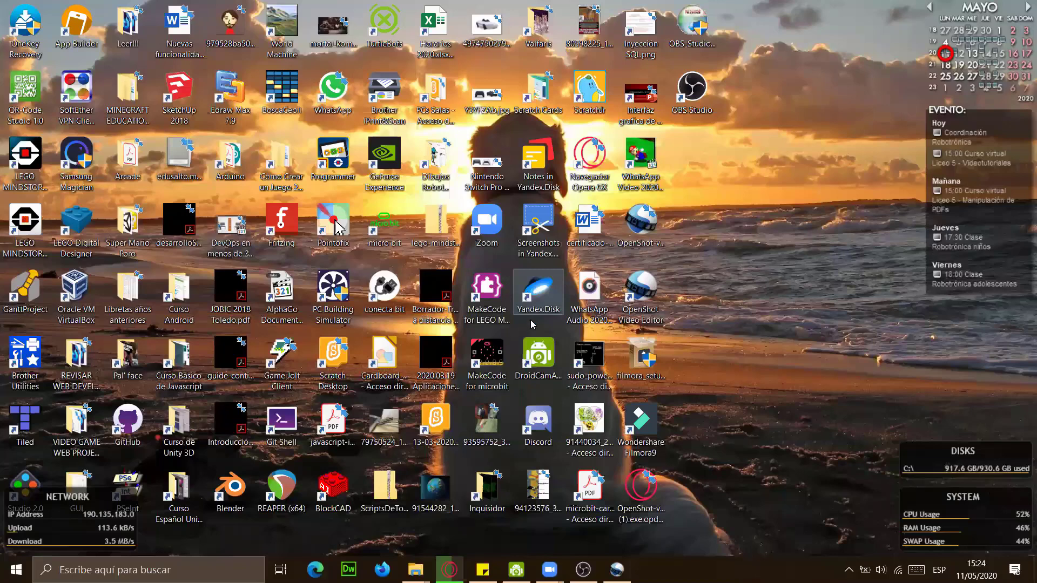
click(459, 351)
click(578, 393)
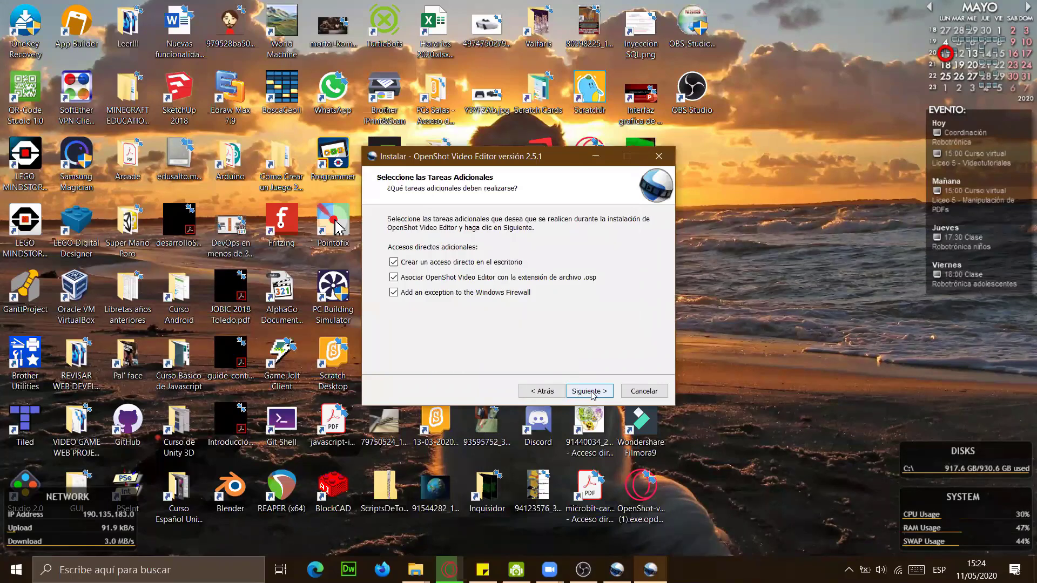
click(590, 392)
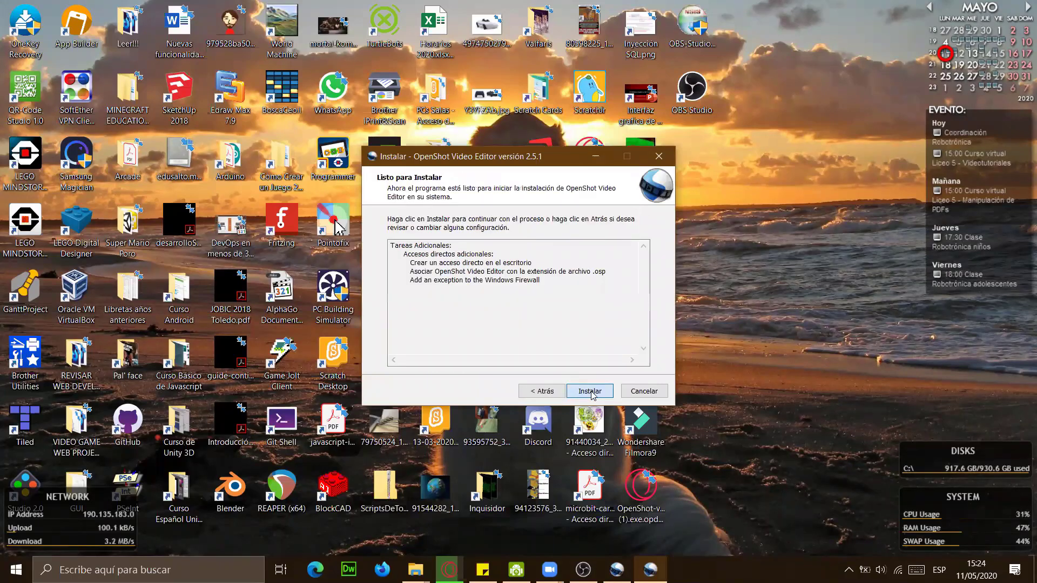
click(590, 391)
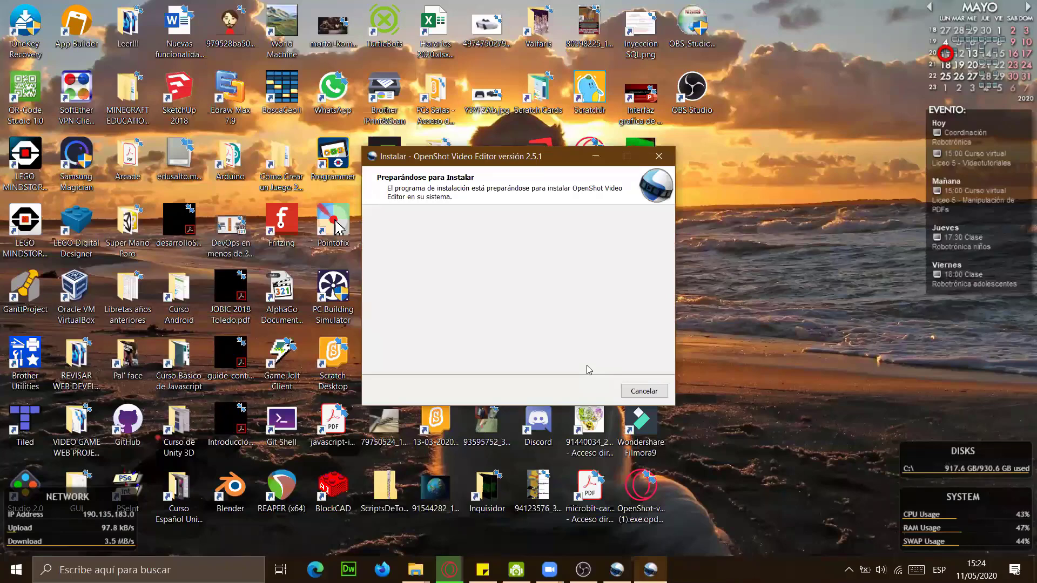
click(648, 393)
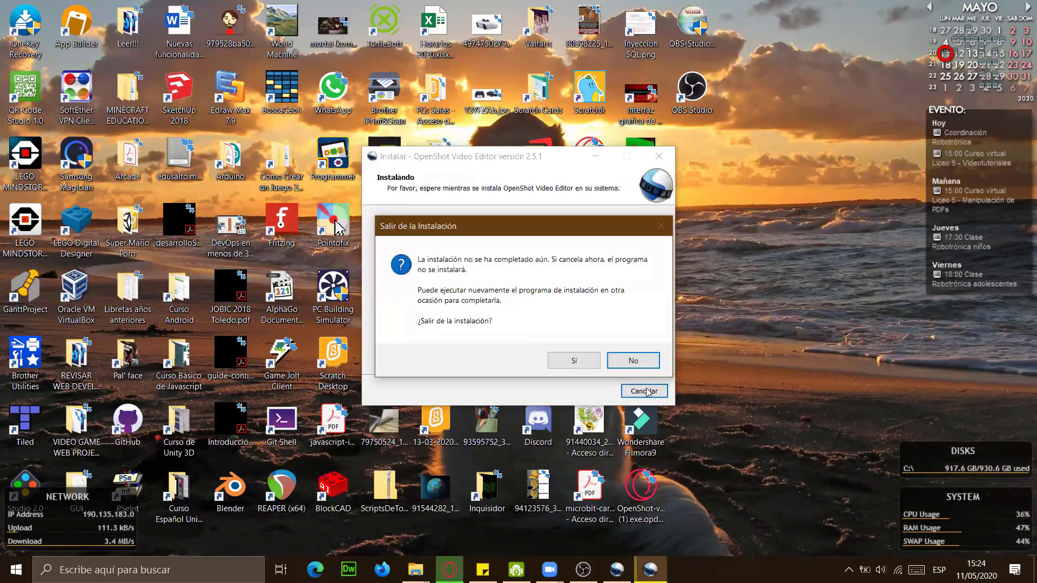
click(576, 361)
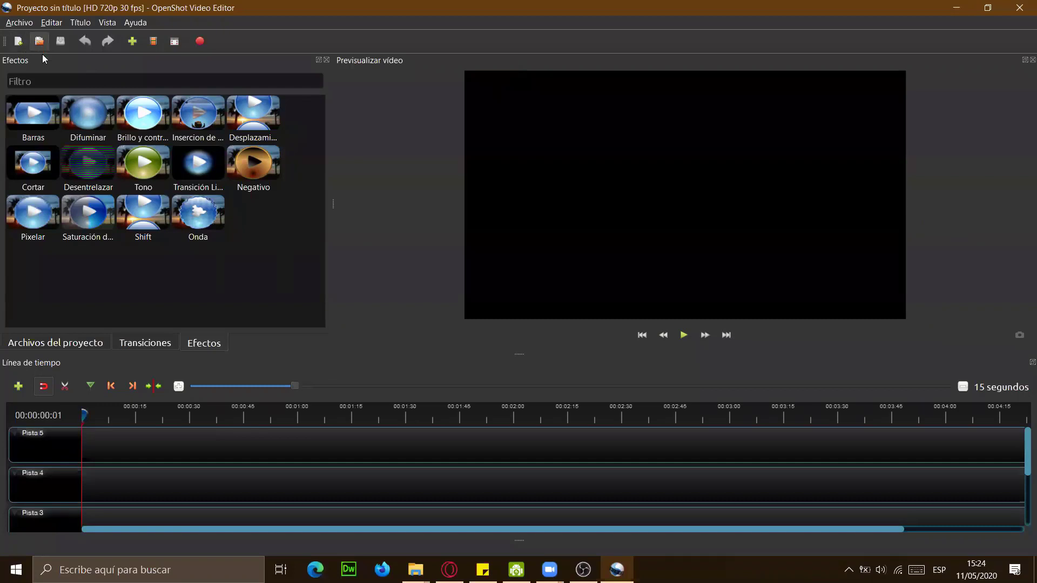
click(85, 346)
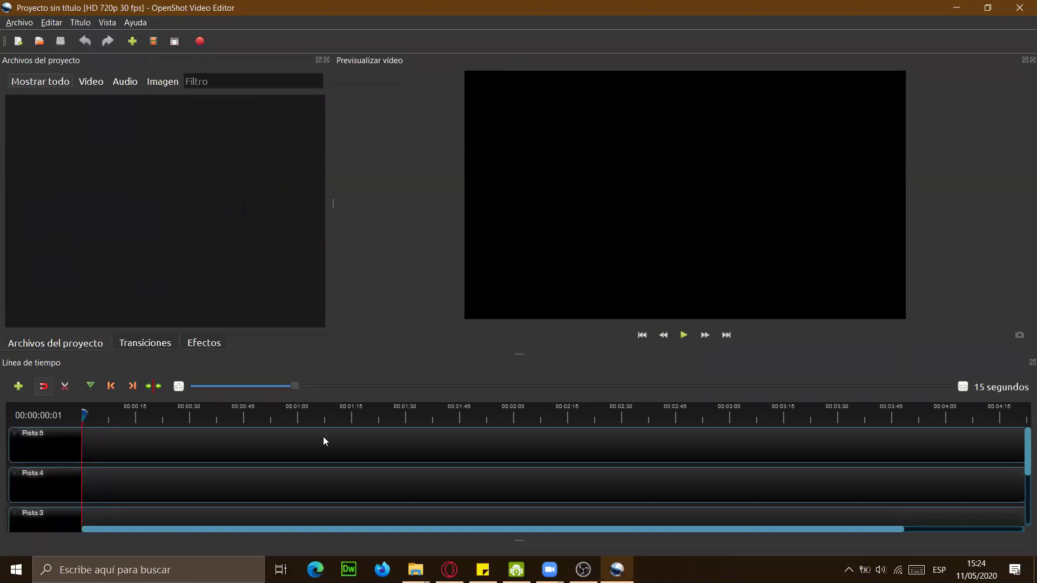
click(454, 505)
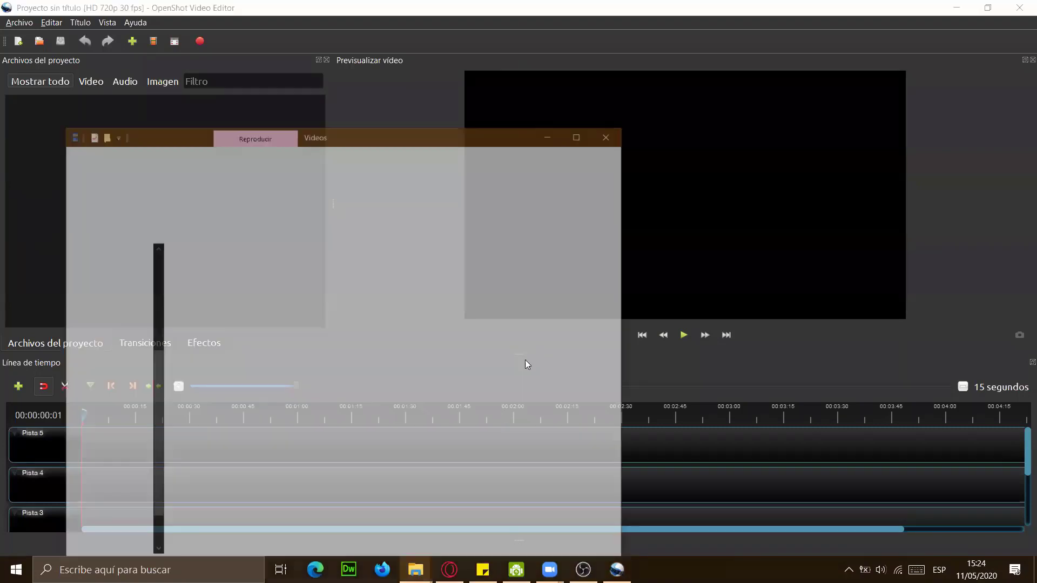
drag(476, 95, 697, 93)
drag(720, 249, 110, 222)
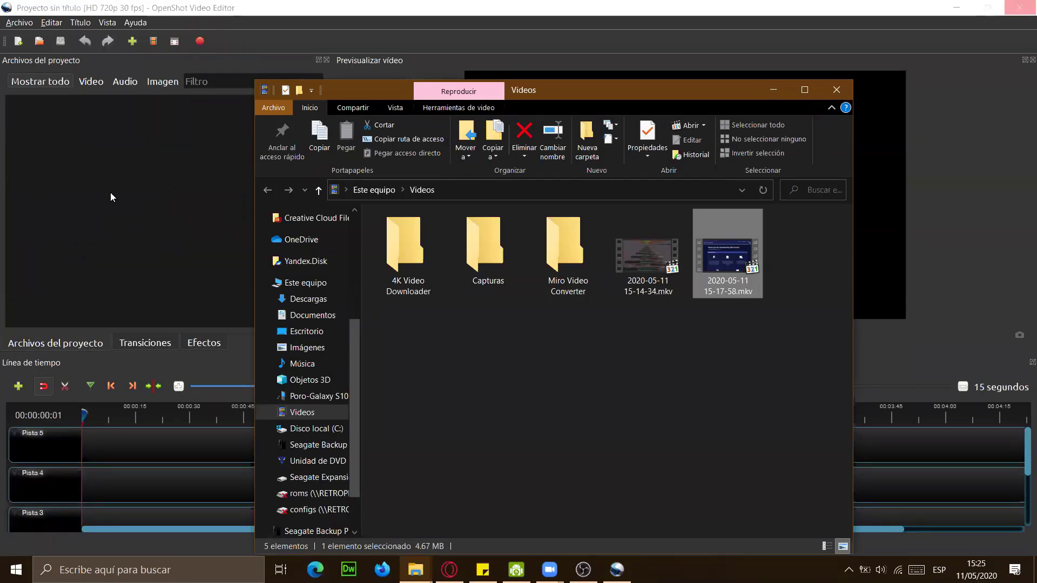
Step: Go to the desktop and launch the OpenShot-v2.5.1-x86_64.exe installer, proceeding to its license agreement
key(super+d)
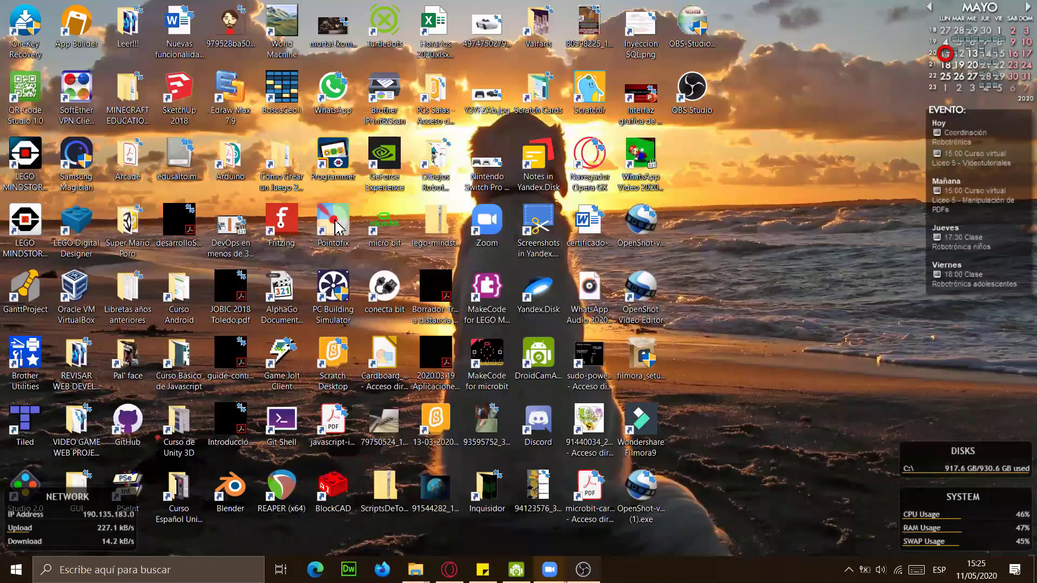
key(alt+Tab)
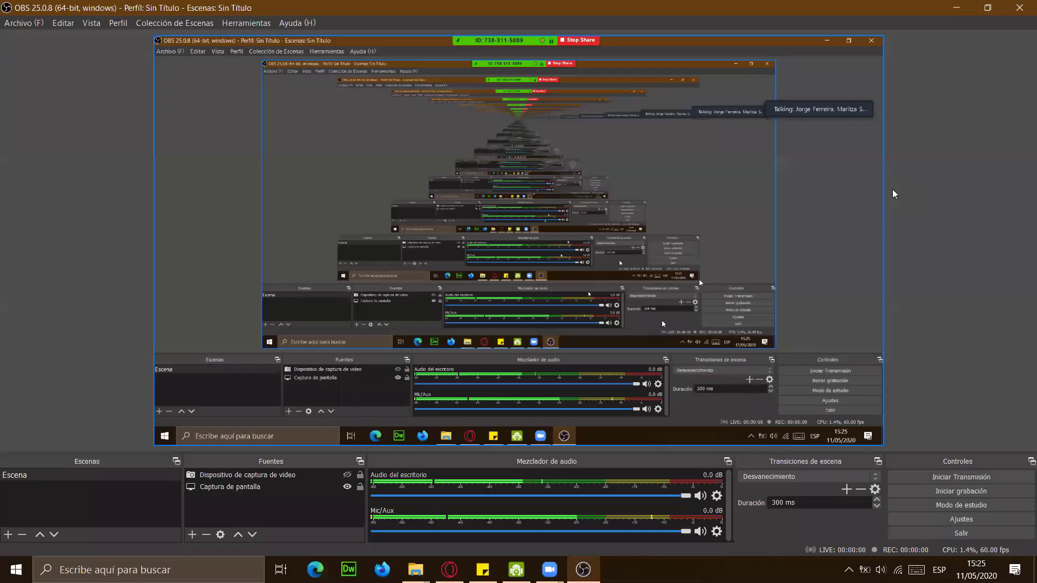
key(super+d)
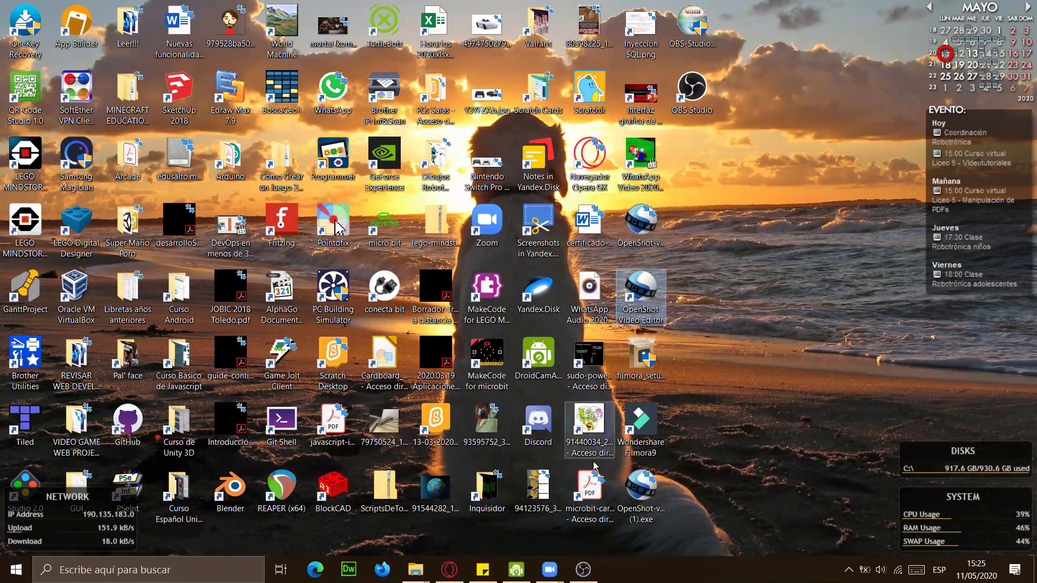
click(641, 241)
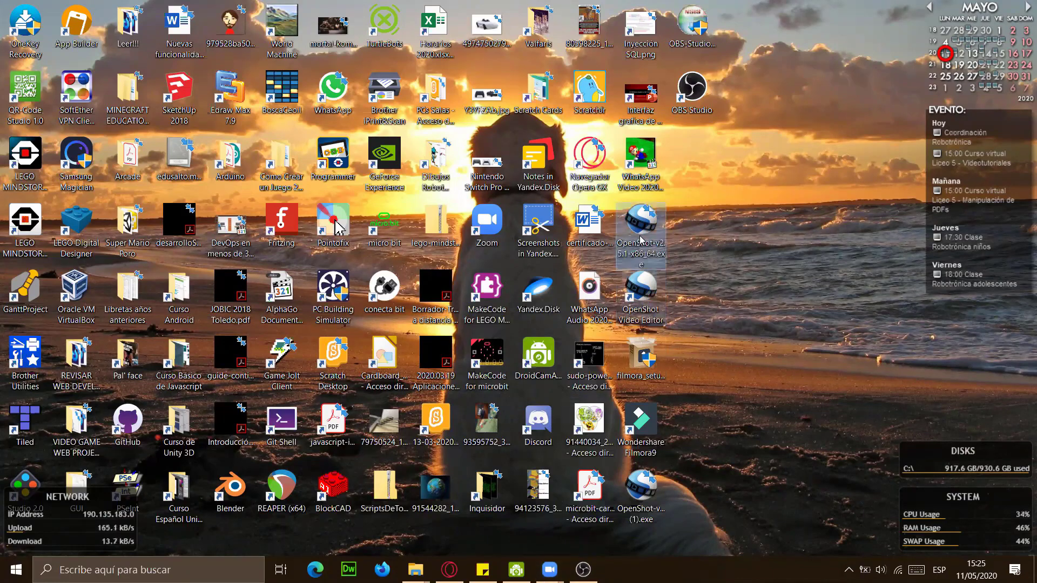
double_click(641, 241)
click(551, 298)
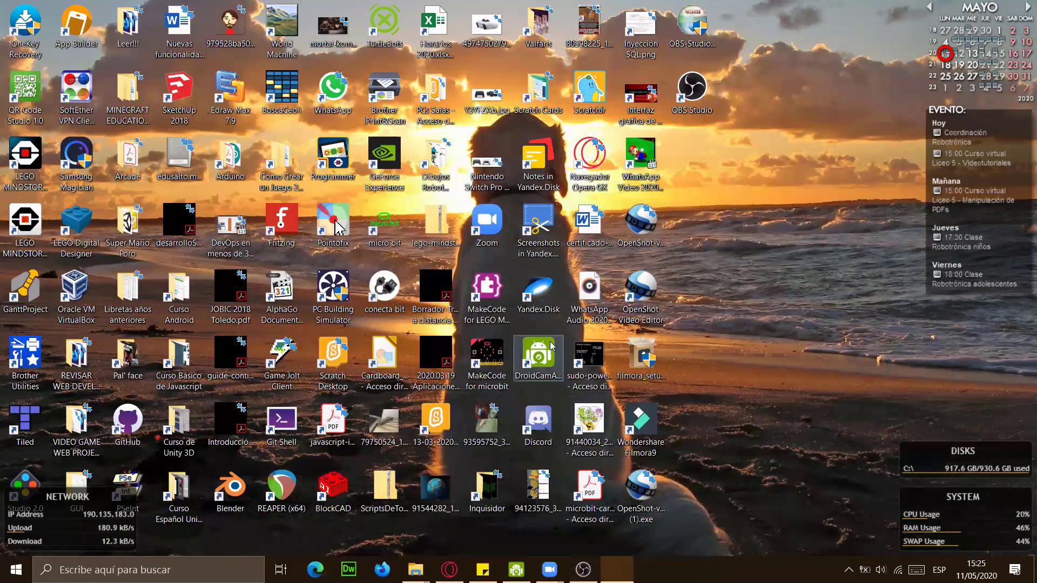
click(538, 317)
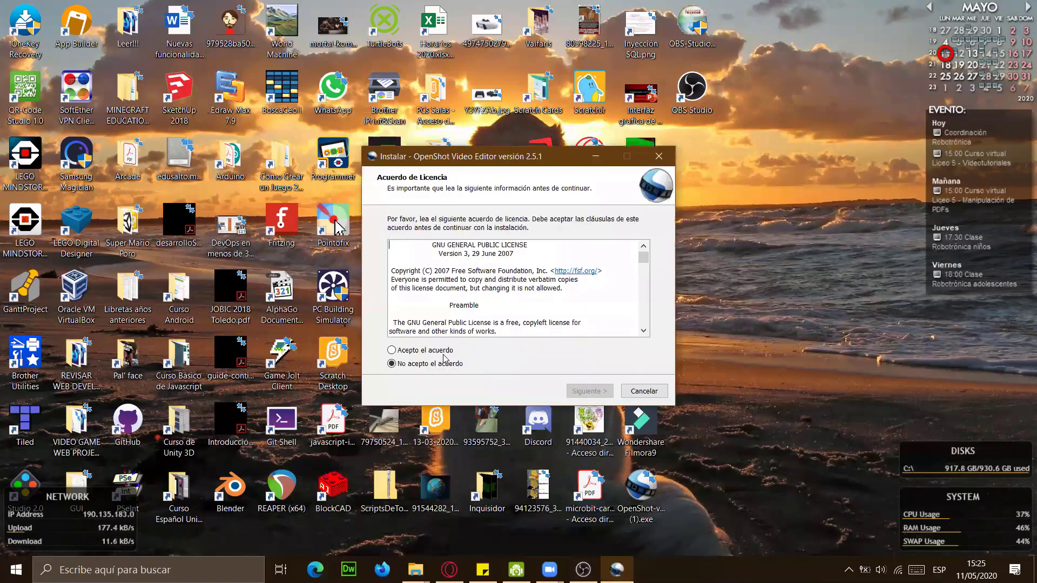
Step: Accept the license agreement, install OpenShot Video Editor 2.5.1 with all additional tasks enabled, and finish with the option to run it
click(442, 351)
click(589, 392)
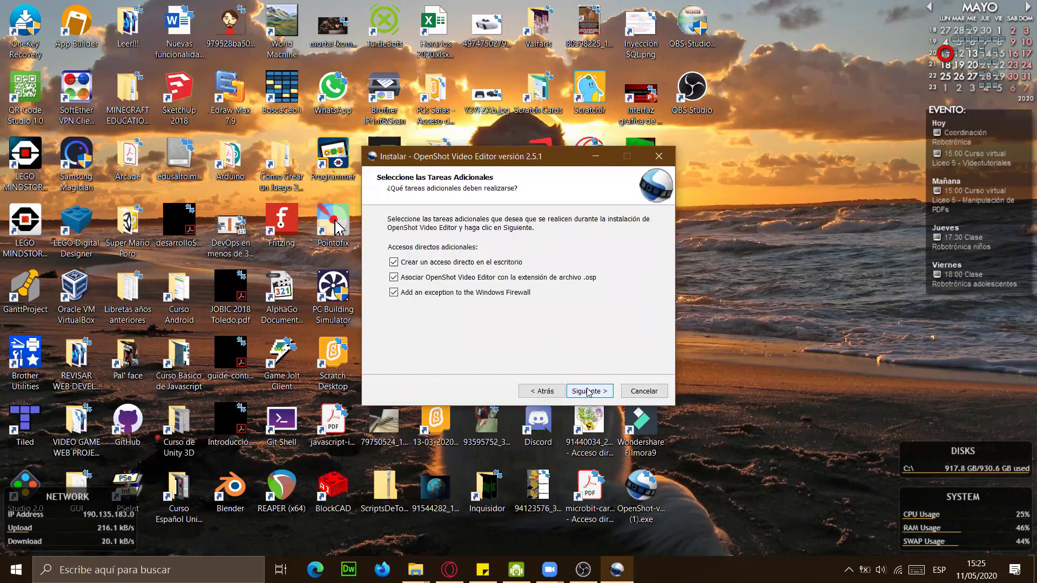
click(586, 391)
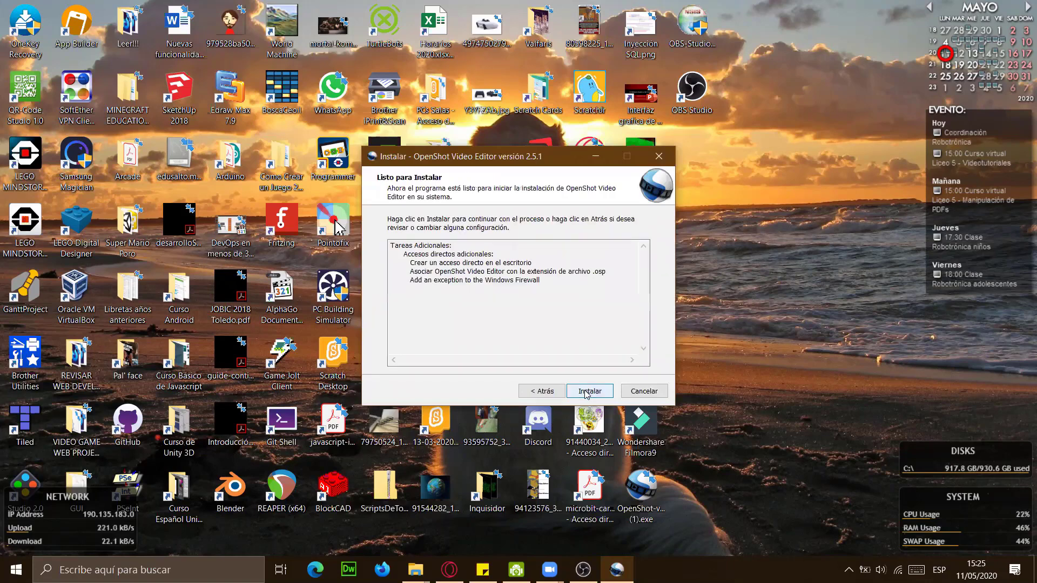
click(588, 391)
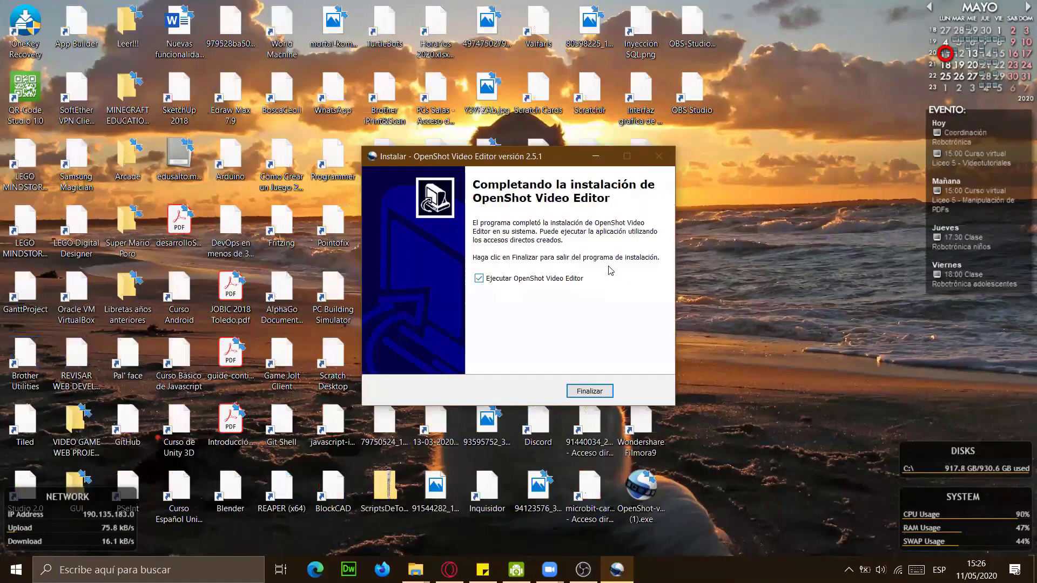
click(590, 388)
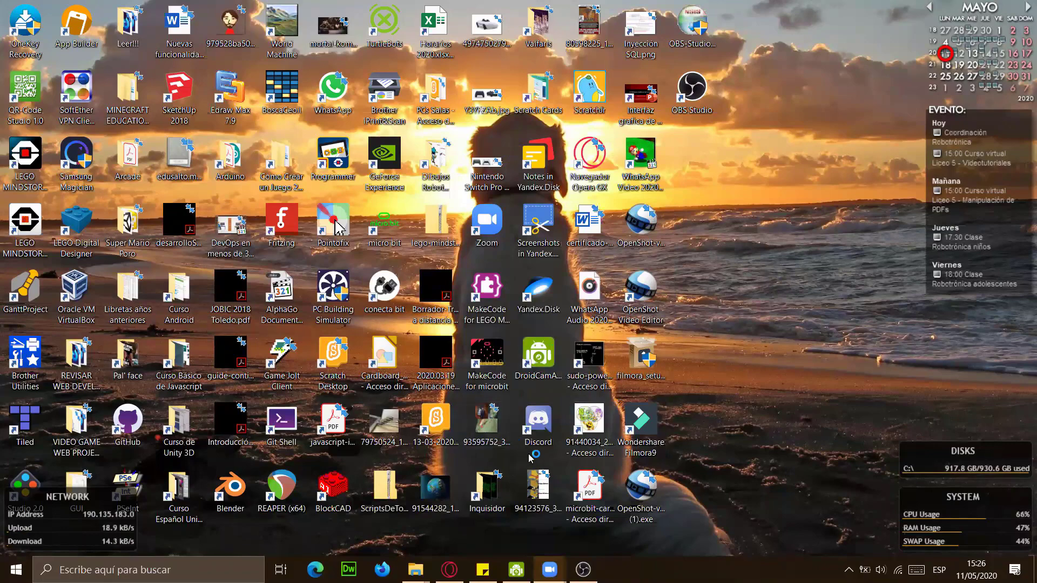
Step: Switch to OBS and close it, then show the project files in OpenShot Video Editor
click(583, 570)
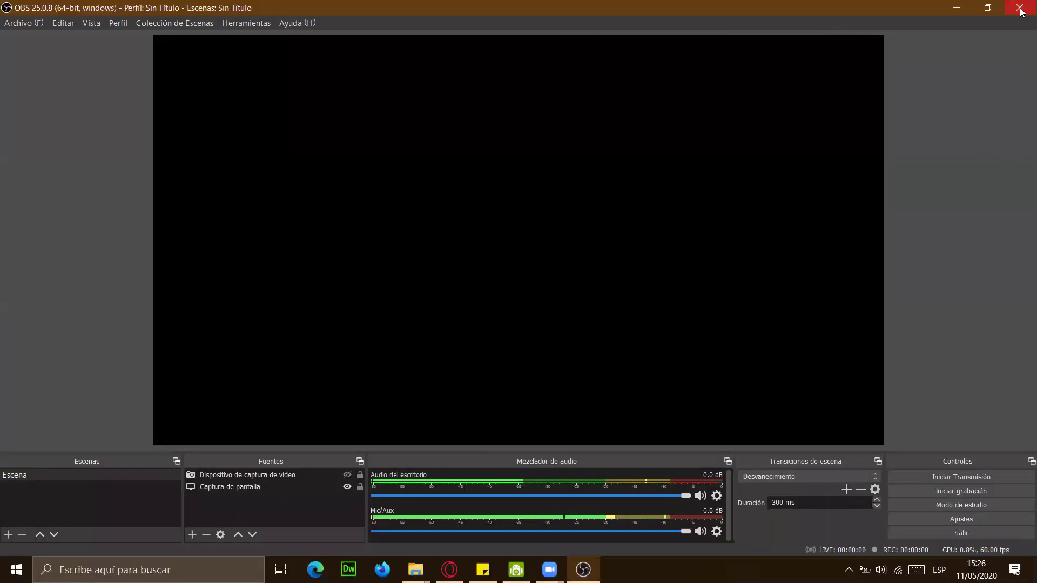
click(1020, 8)
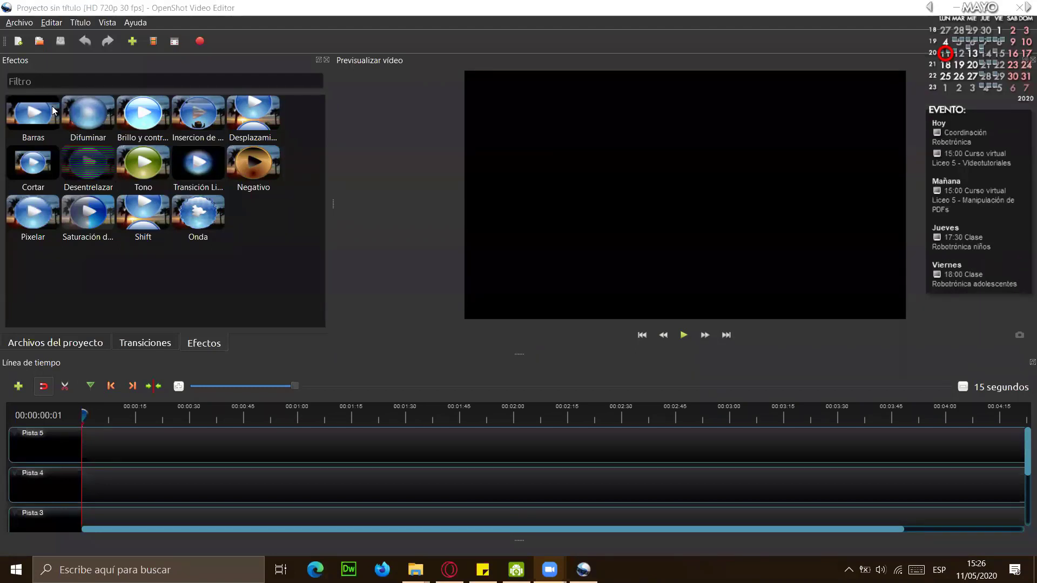
click(35, 349)
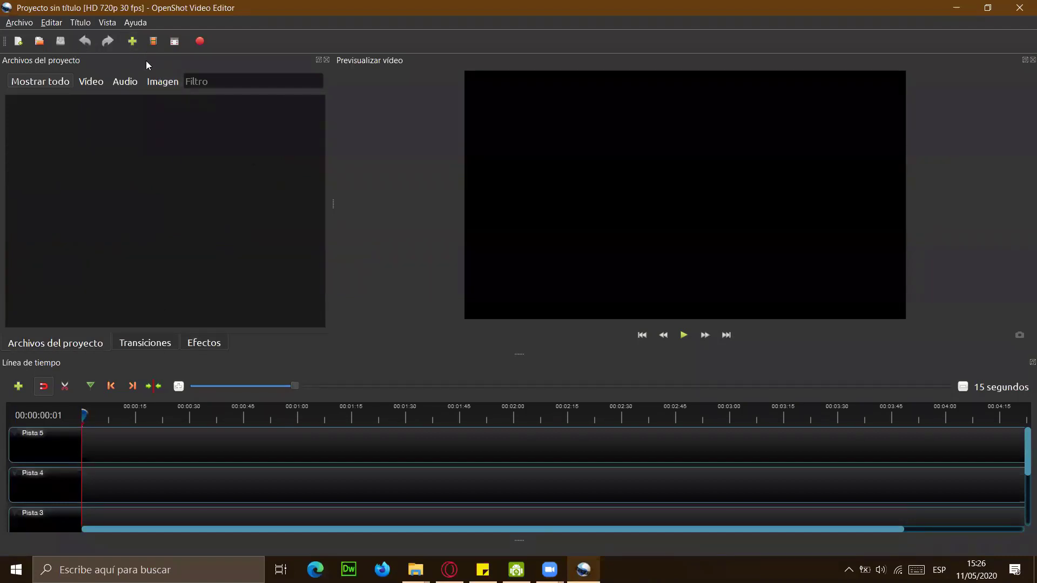
mouse_move(416, 570)
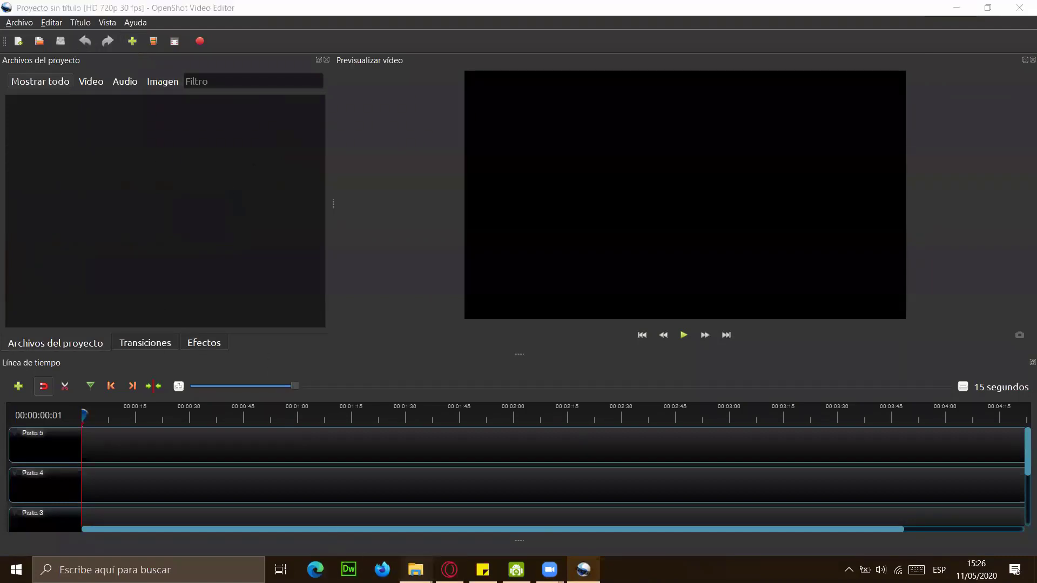
click(506, 500)
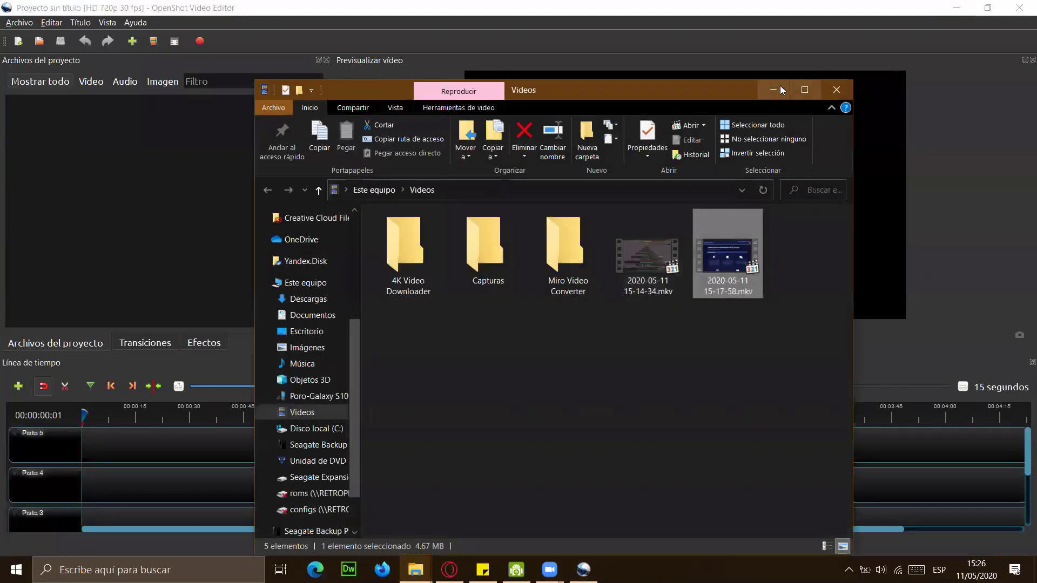
click(777, 89)
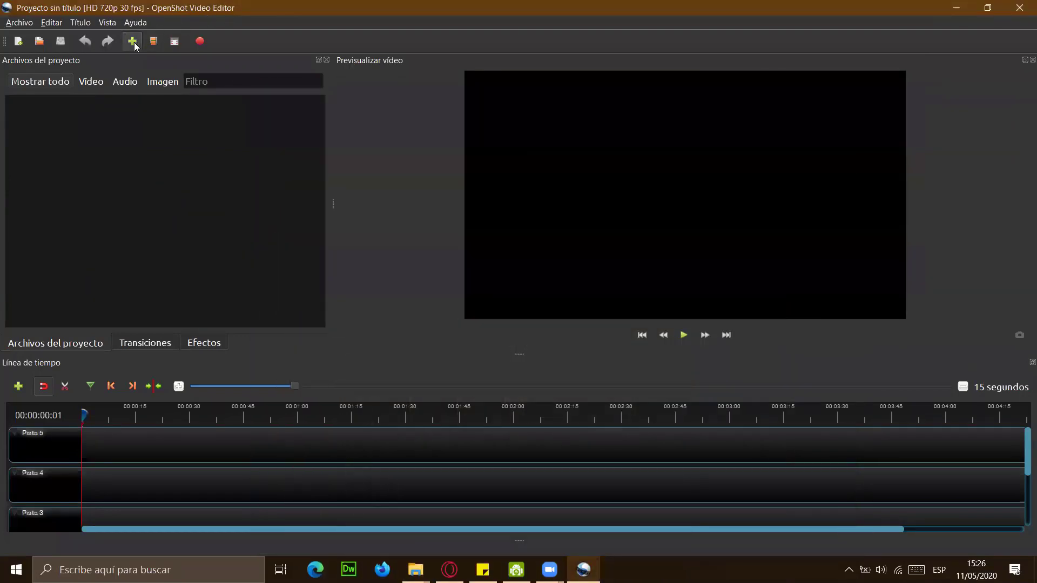
click(132, 42)
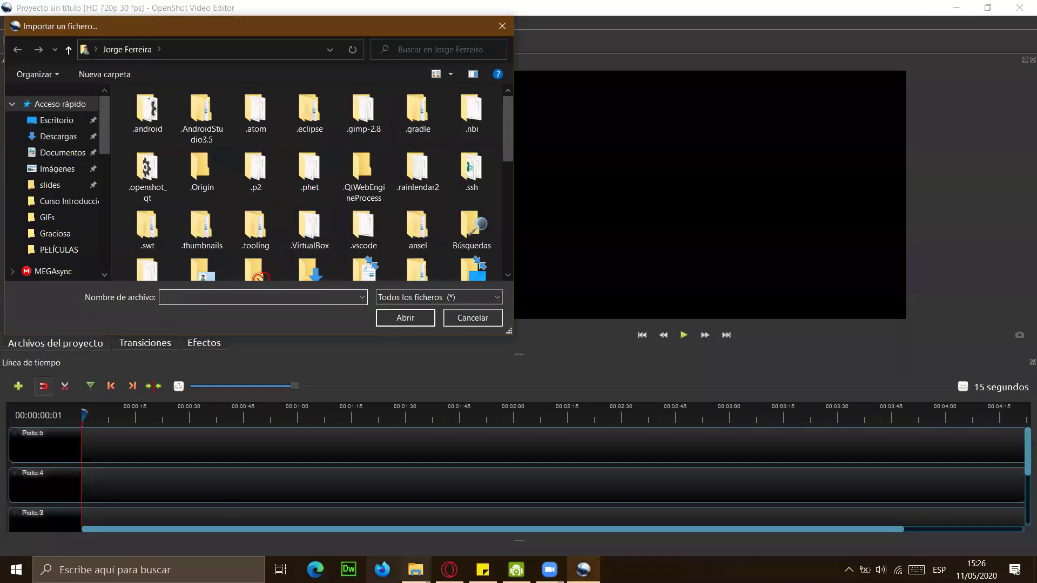
mouse_move(415, 570)
click(450, 528)
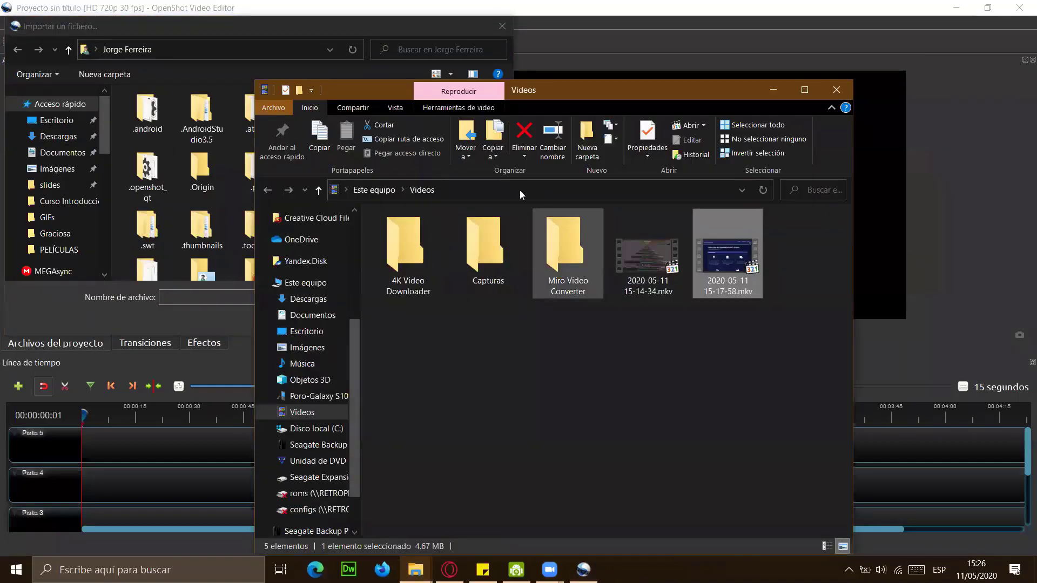
click(495, 190)
key(ctrl+c)
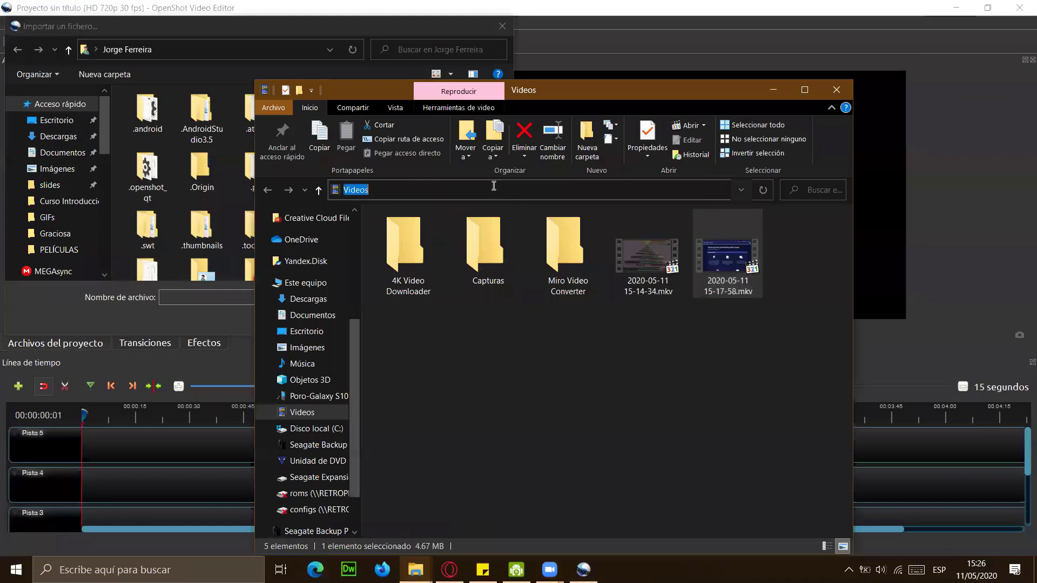
click(177, 50)
key(ctrl+v)
key(Return)
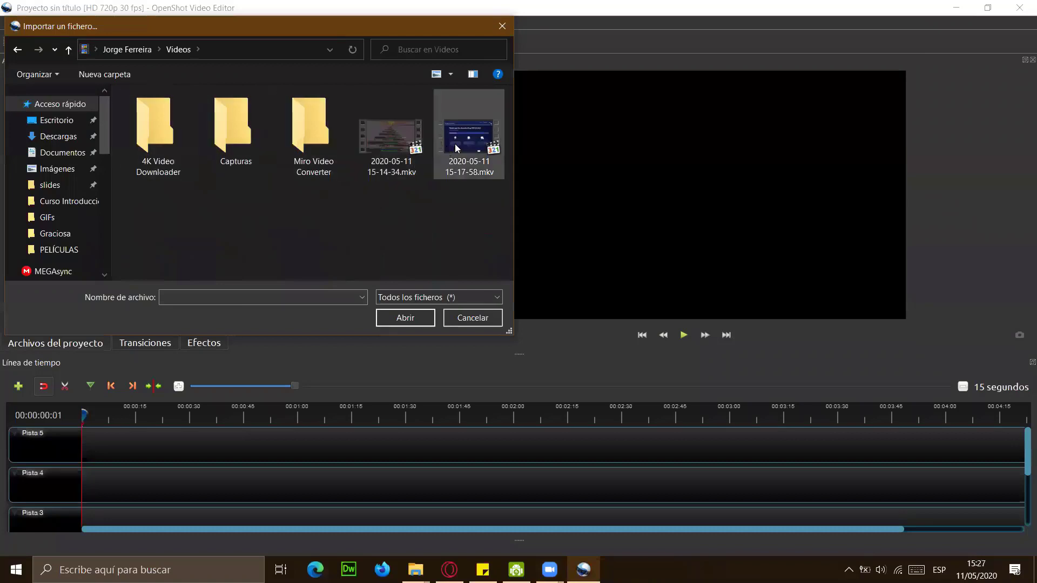
click(454, 144)
click(389, 314)
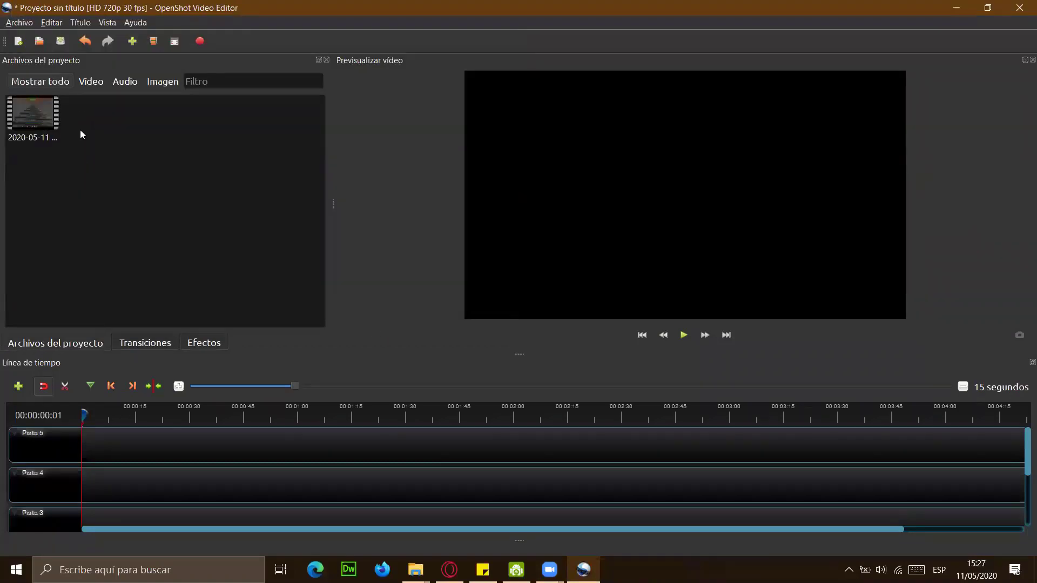
click(43, 118)
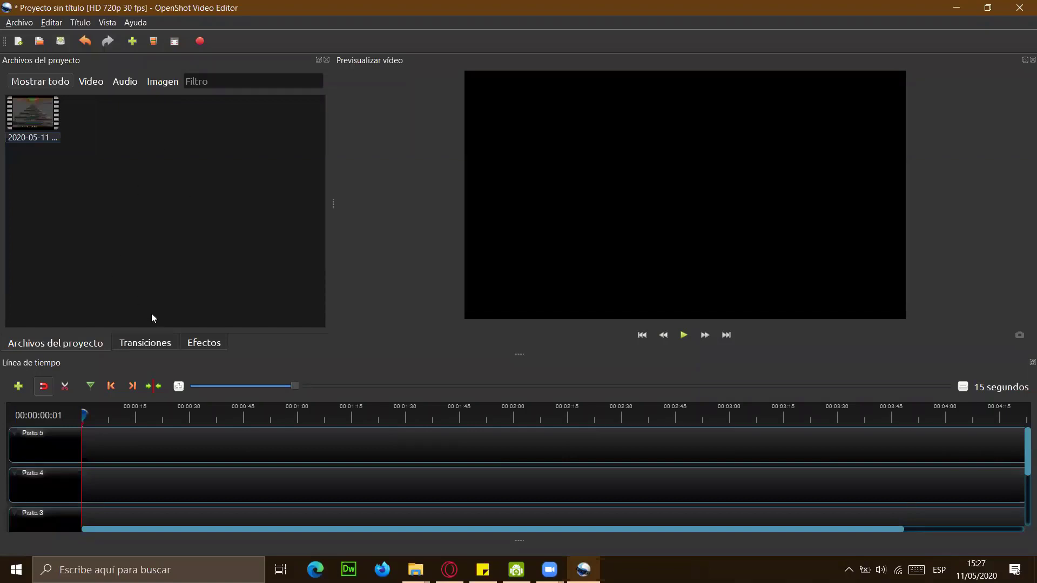
Step: Look through the available transitions and video effects
click(157, 342)
click(206, 344)
click(144, 344)
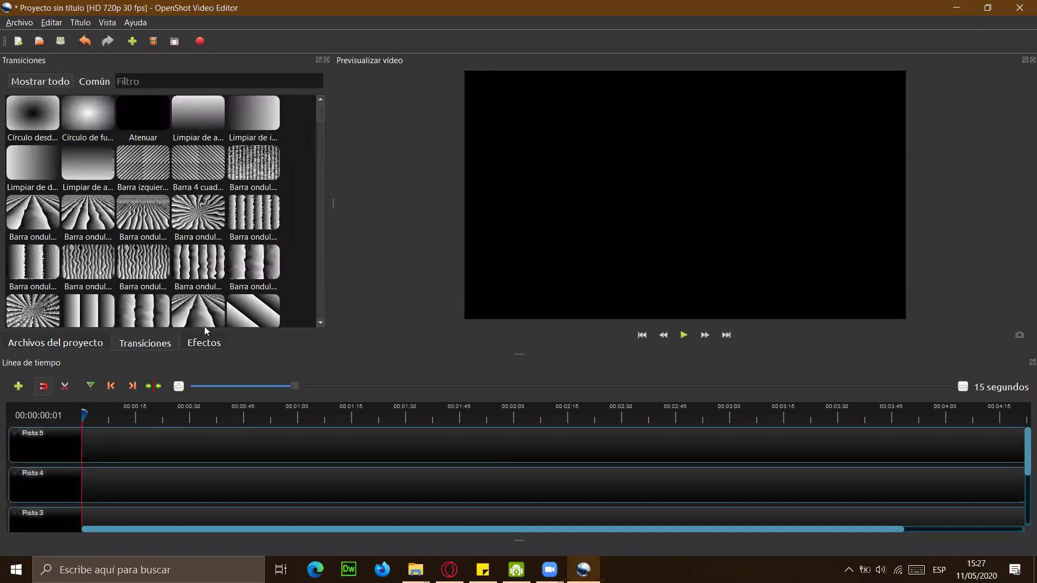
click(204, 343)
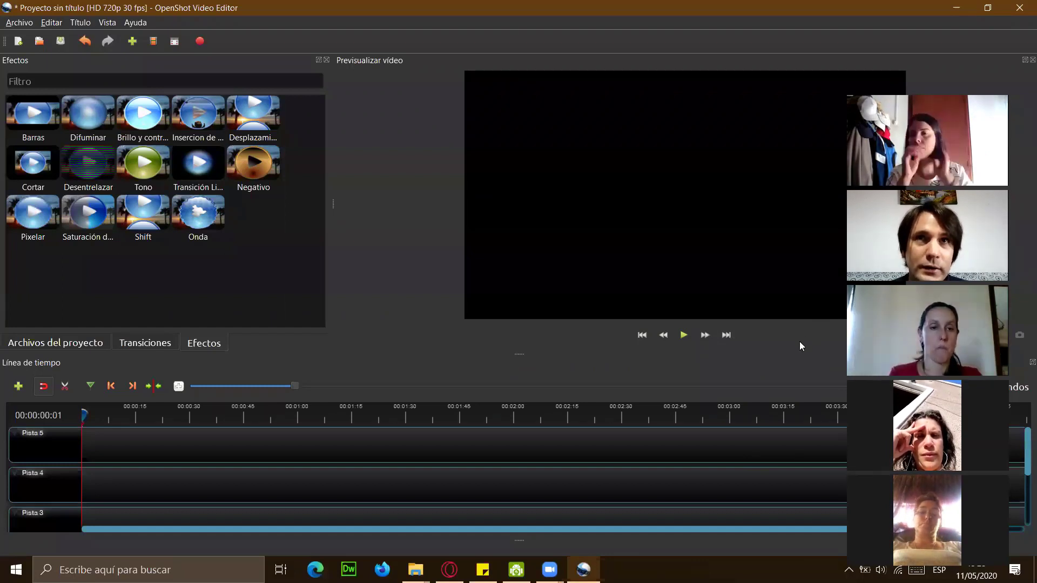
key(ctrl+minus)
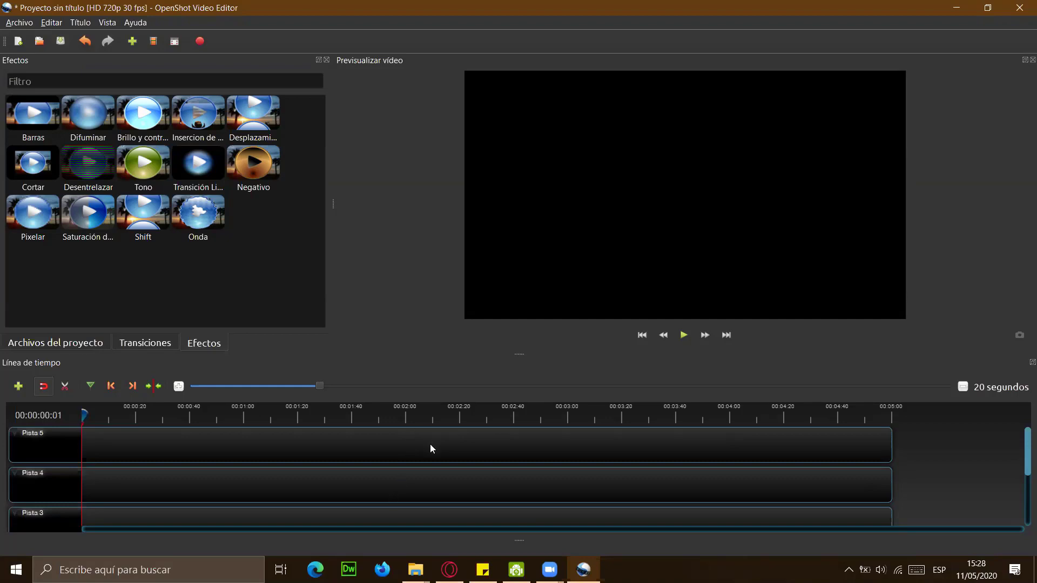
click(642, 334)
click(83, 345)
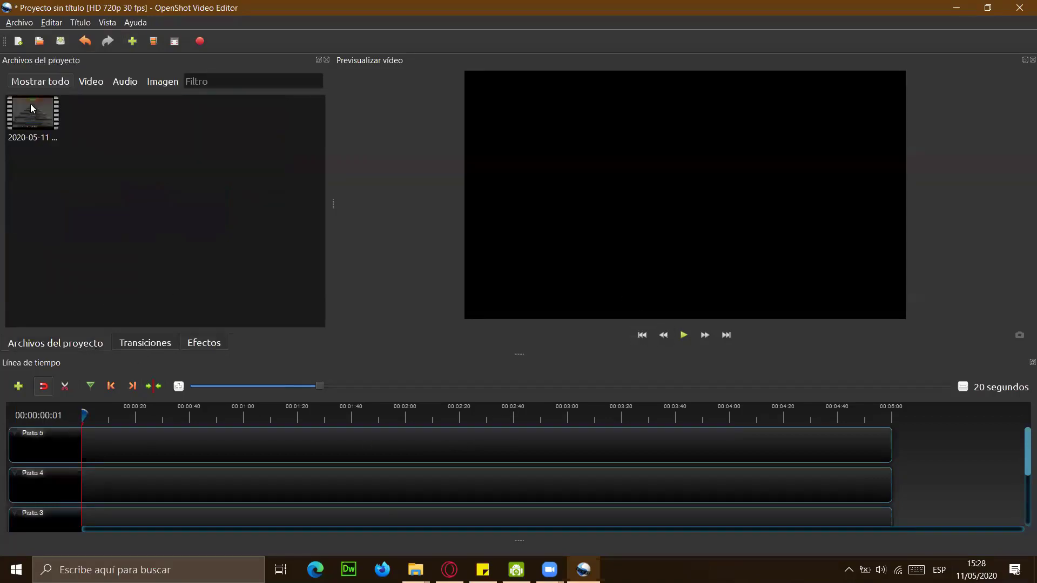
drag(35, 119, 74, 455)
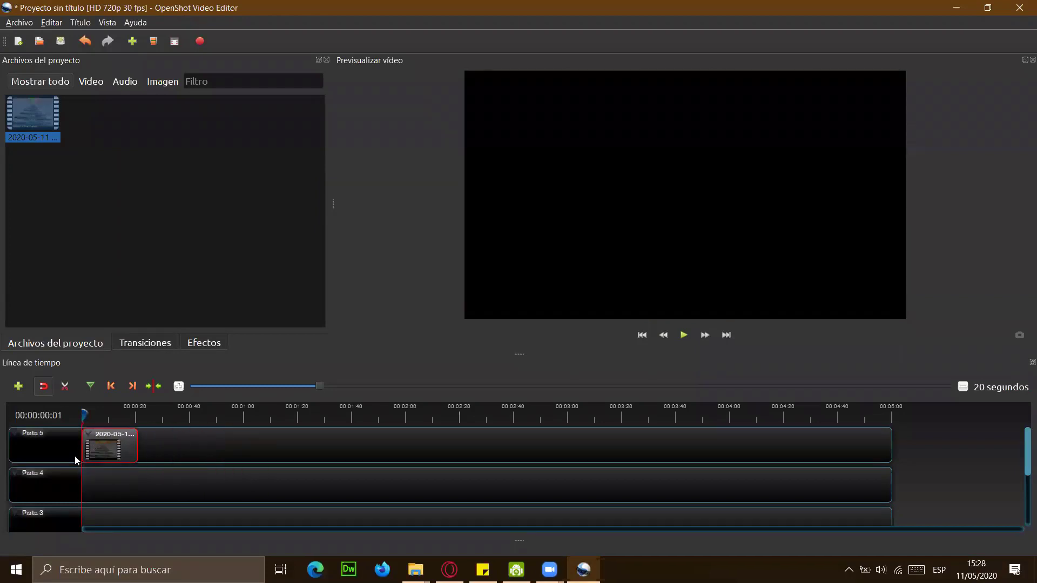
drag(174, 445, 62, 454)
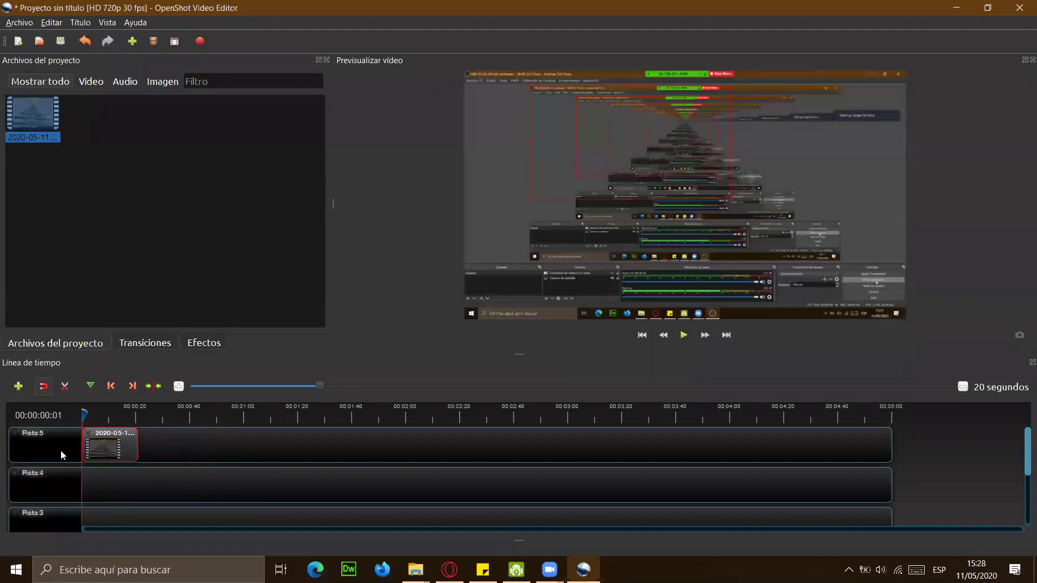
Step: Play the clip in the video preview, return the playhead to the start and play it briefly once more
click(684, 335)
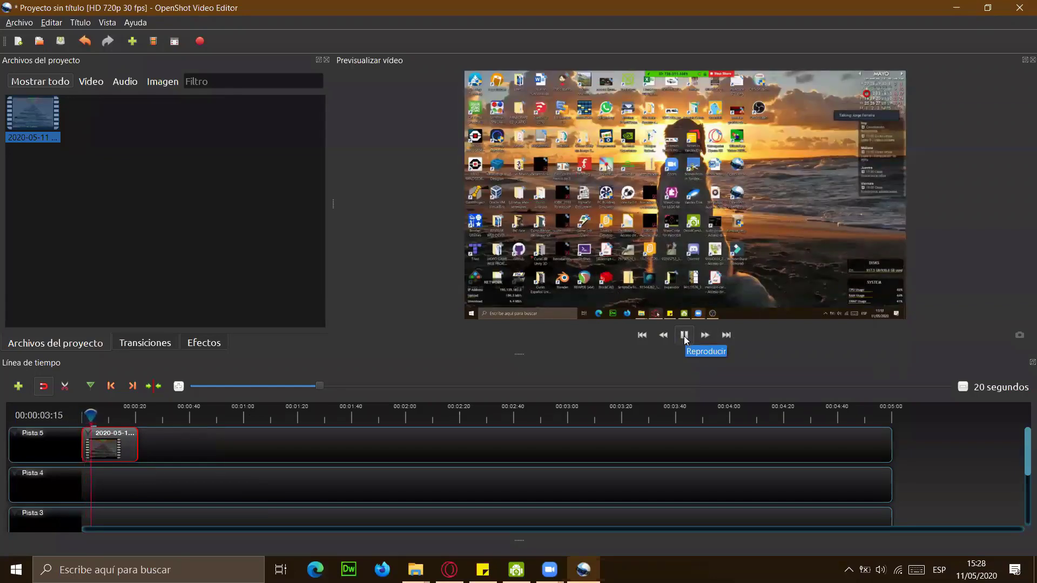
click(684, 335)
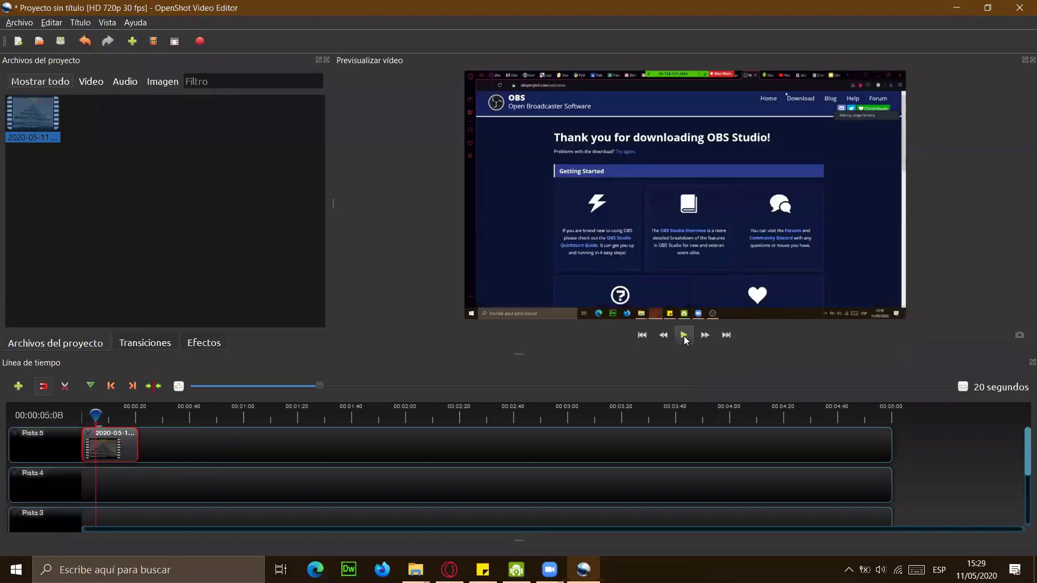
drag(95, 416, 59, 420)
click(684, 335)
click(684, 335)
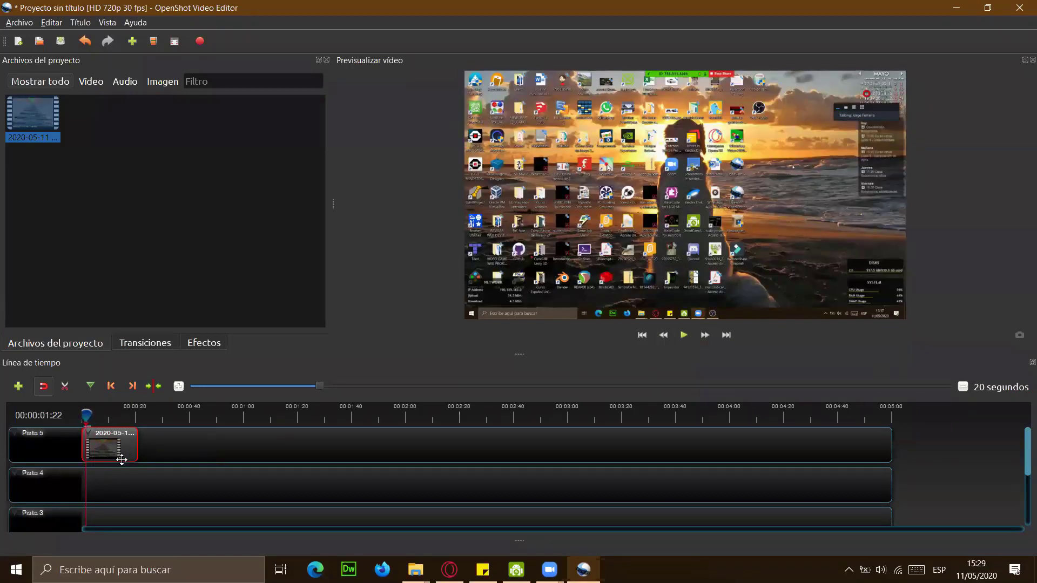
Step: Set the timeline scale to 1 second and bring the beginning of the clip into view
ctrl+scroll(117, 472, up, 3)
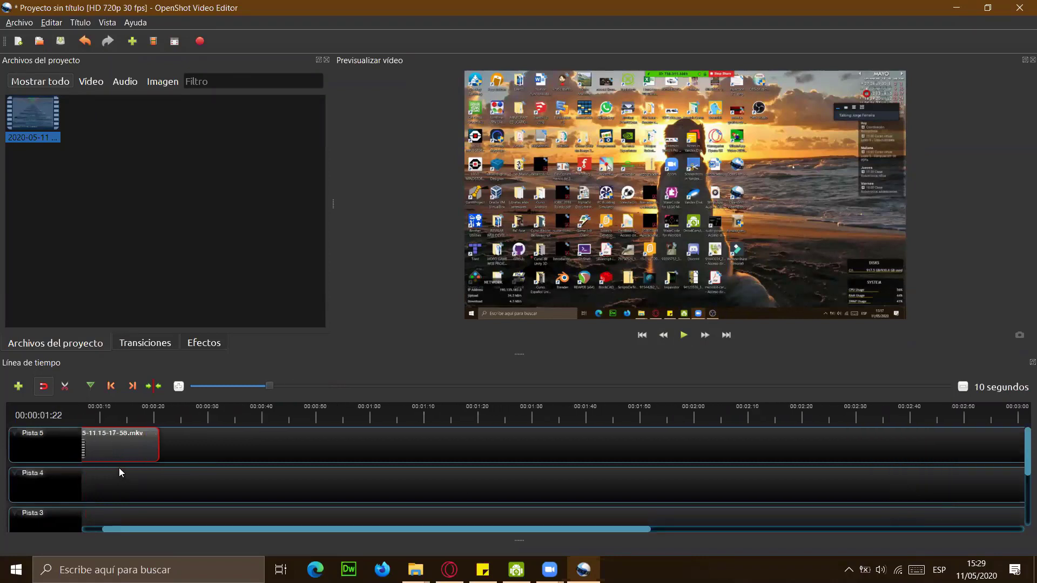
ctrl+scroll(126, 459, up, 1)
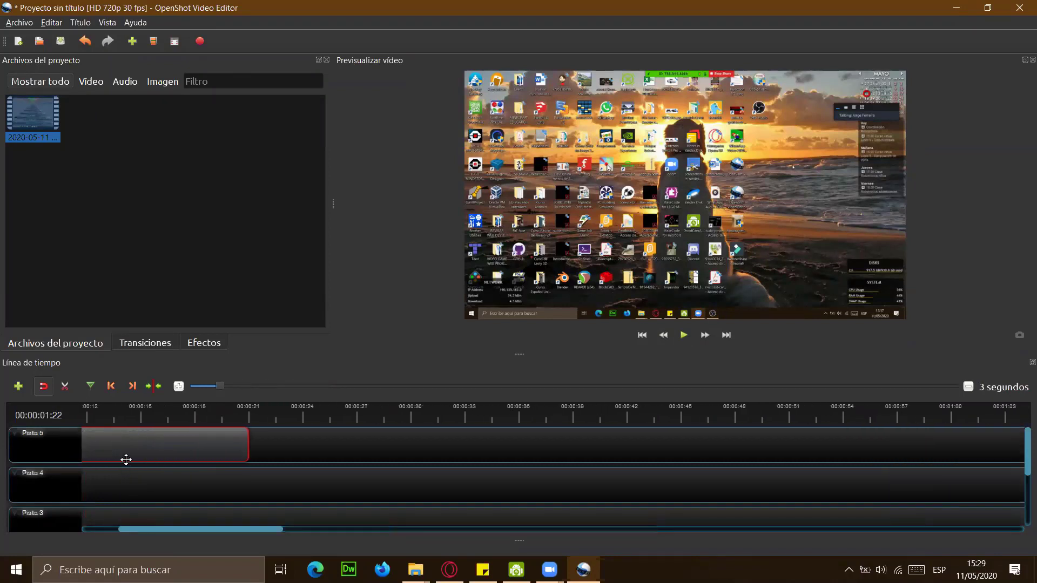
ctrl+scroll(126, 460, up, 2)
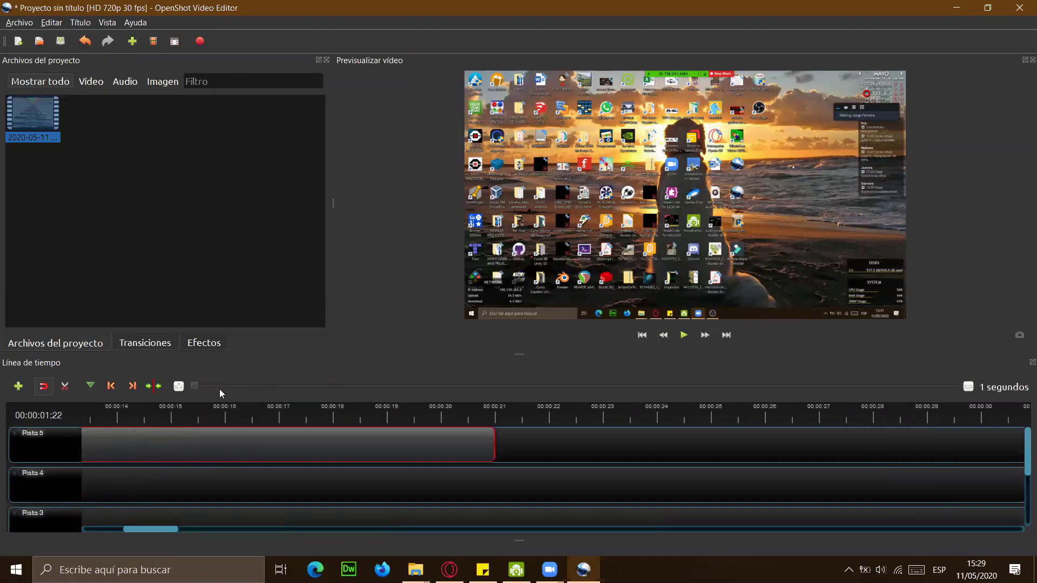
ctrl+scroll(147, 476, down, 3)
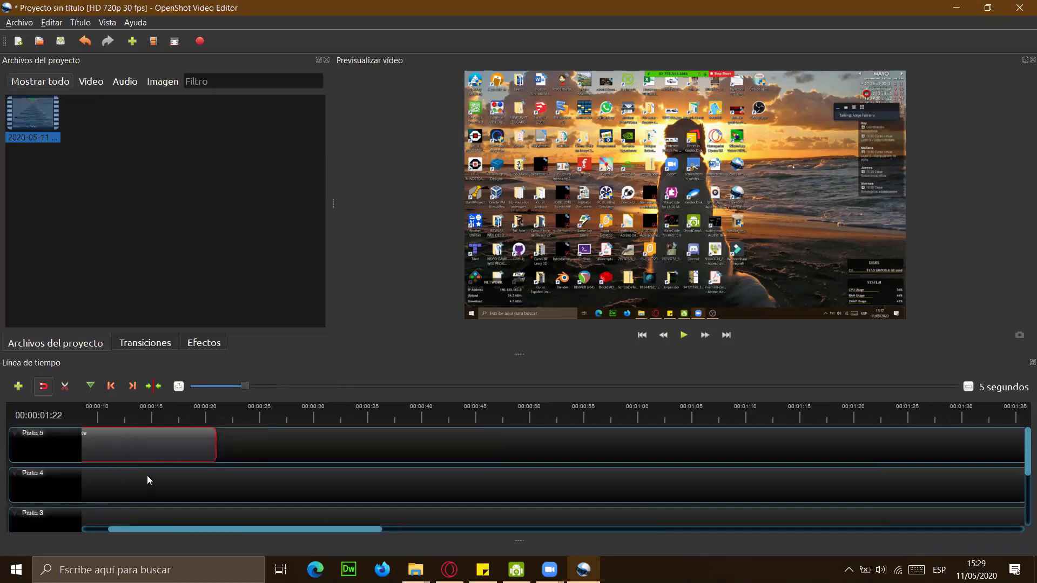
click(180, 387)
click(180, 388)
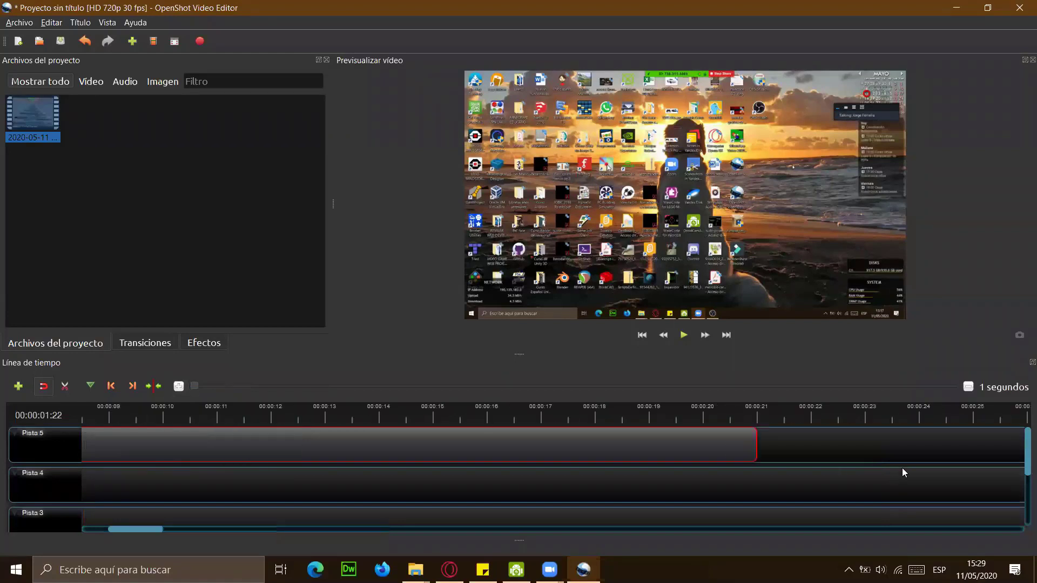
click(967, 389)
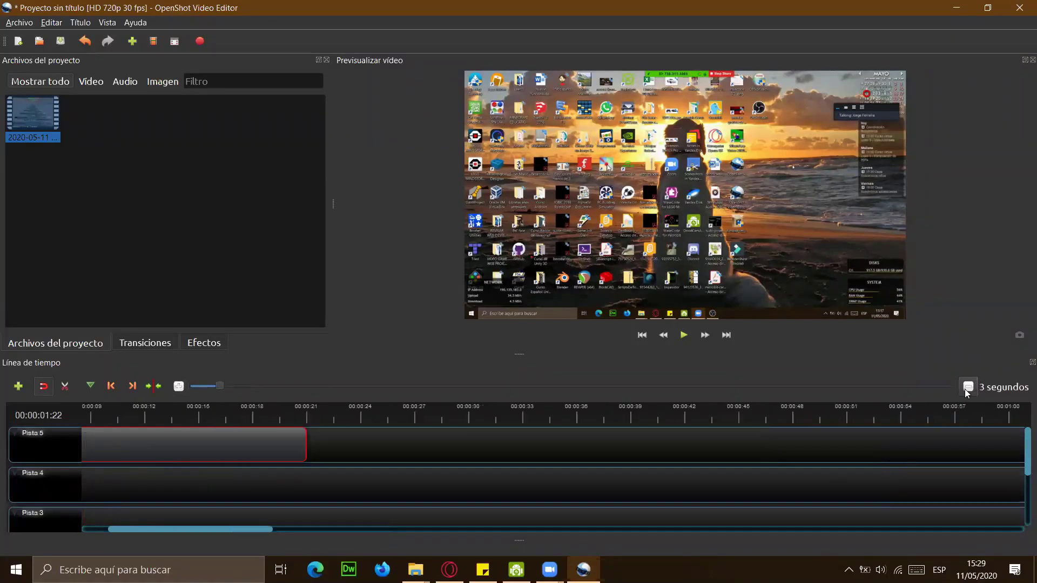
click(966, 388)
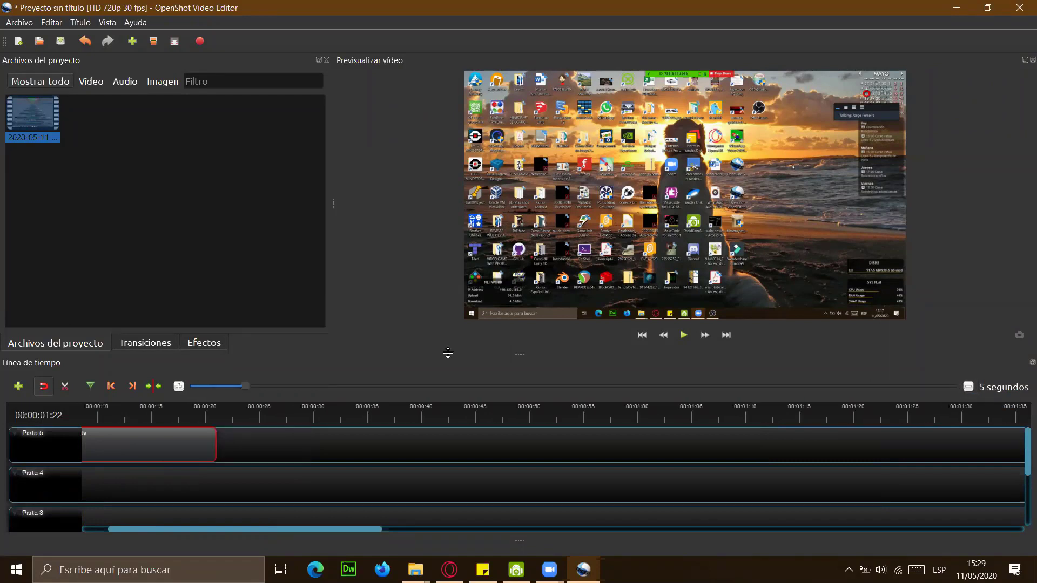
click(179, 386)
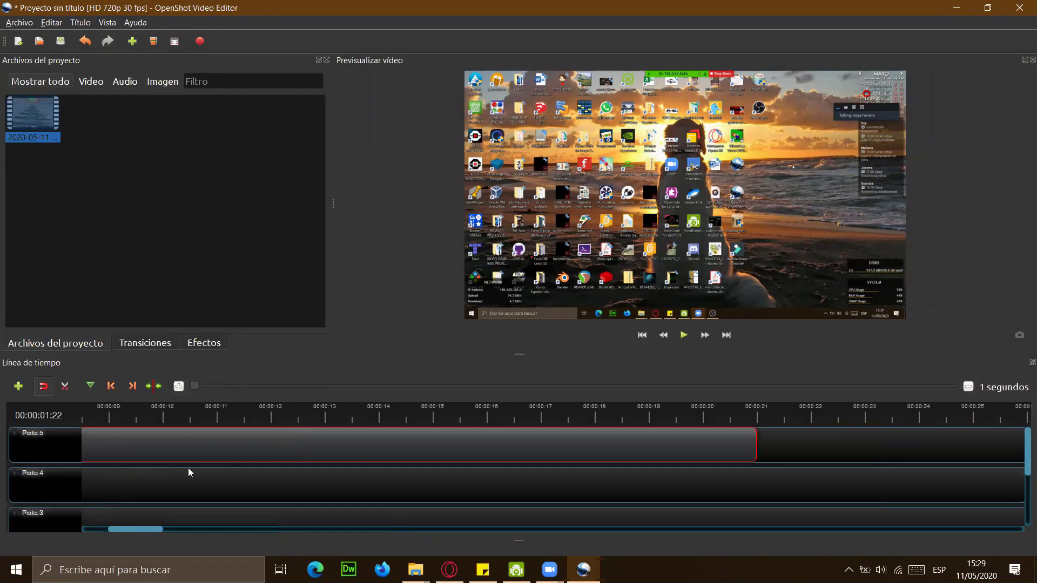
scroll(188, 469, down, 3)
scroll(188, 470, up, 4)
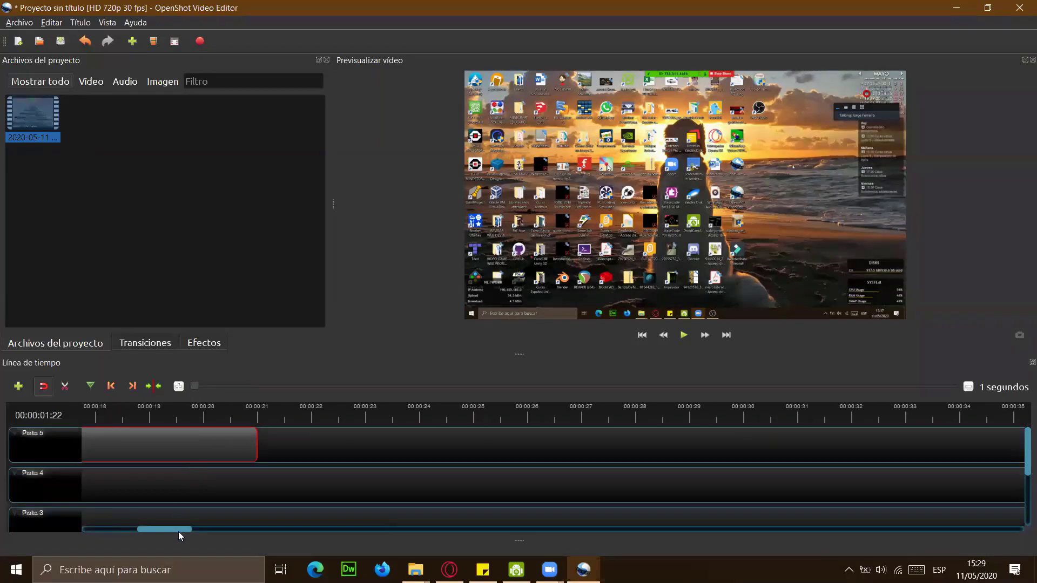
drag(178, 530, 55, 530)
Step: Split the clip on Pista 5 with the razor tool at about 2 seconds
drag(174, 415, 160, 414)
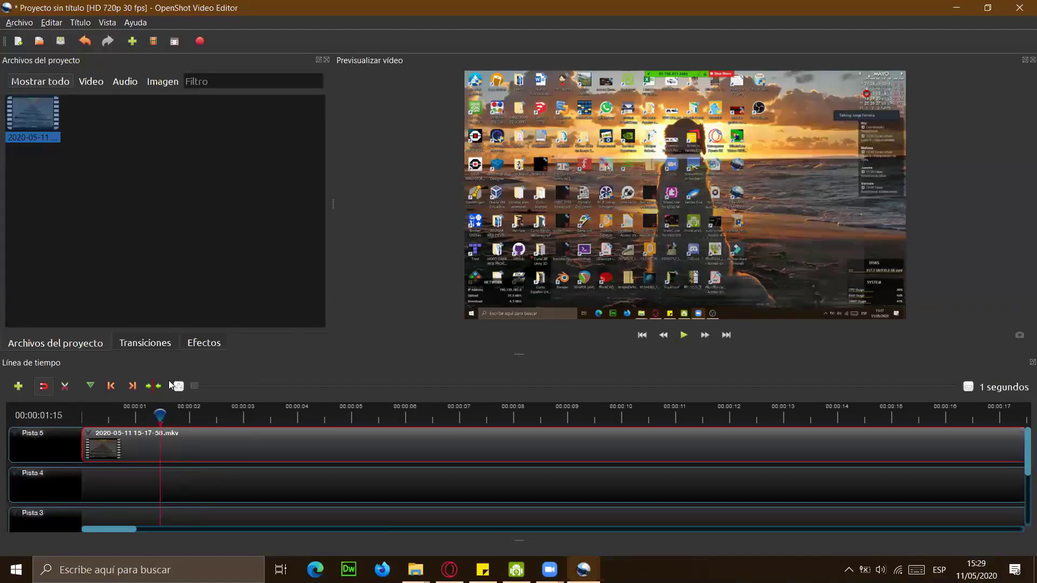
click(141, 414)
drag(141, 414, 190, 421)
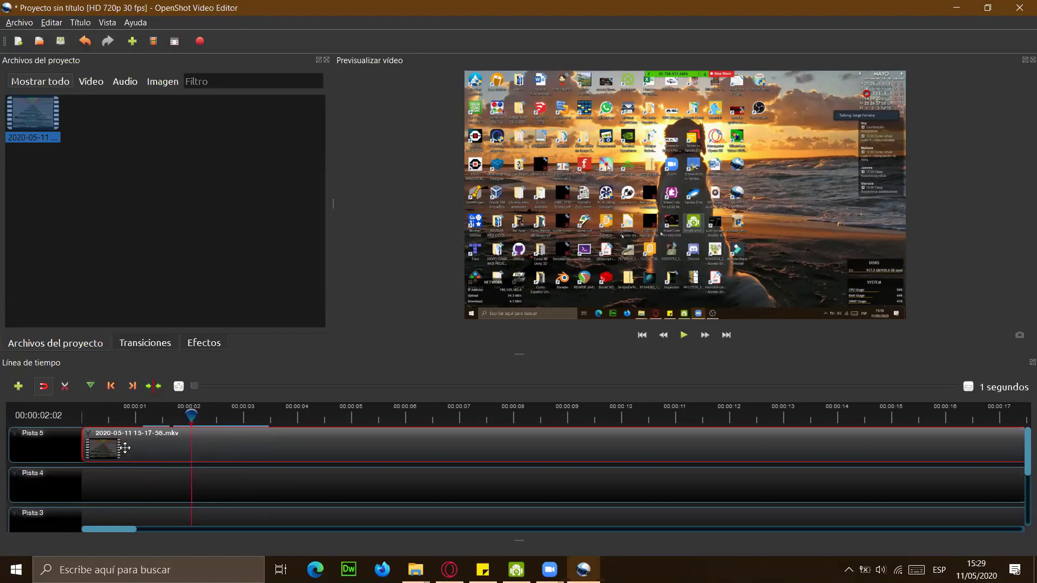
click(67, 387)
mouse_move(192, 414)
mouse_down()
mouse_move(220, 414)
mouse_move(187, 413)
mouse_up()
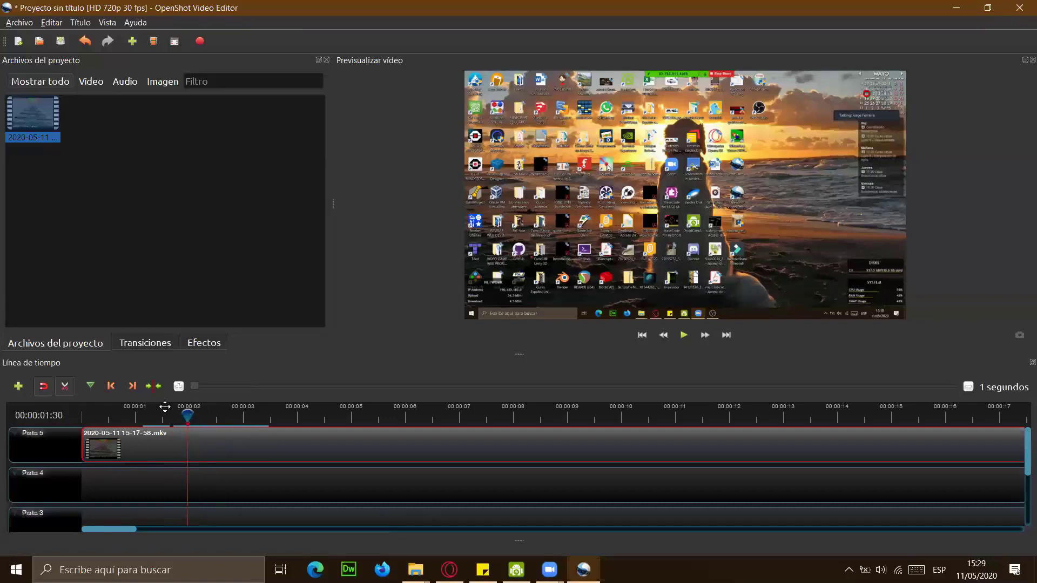
click(191, 437)
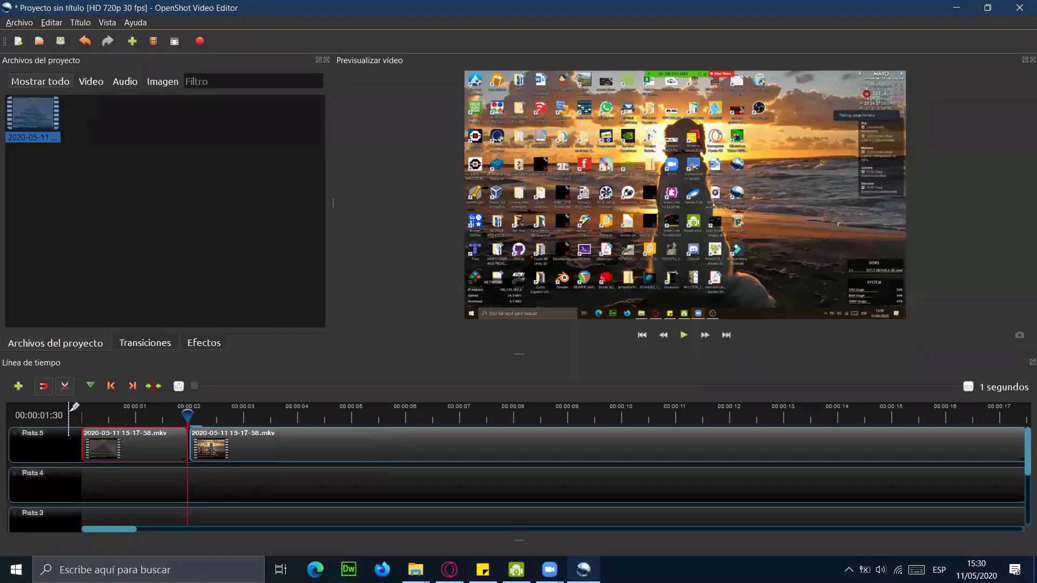
Step: Split the second segment at about 3.8 seconds and move the last segment on Pista 5 to start at about 4.5 seconds
click(65, 386)
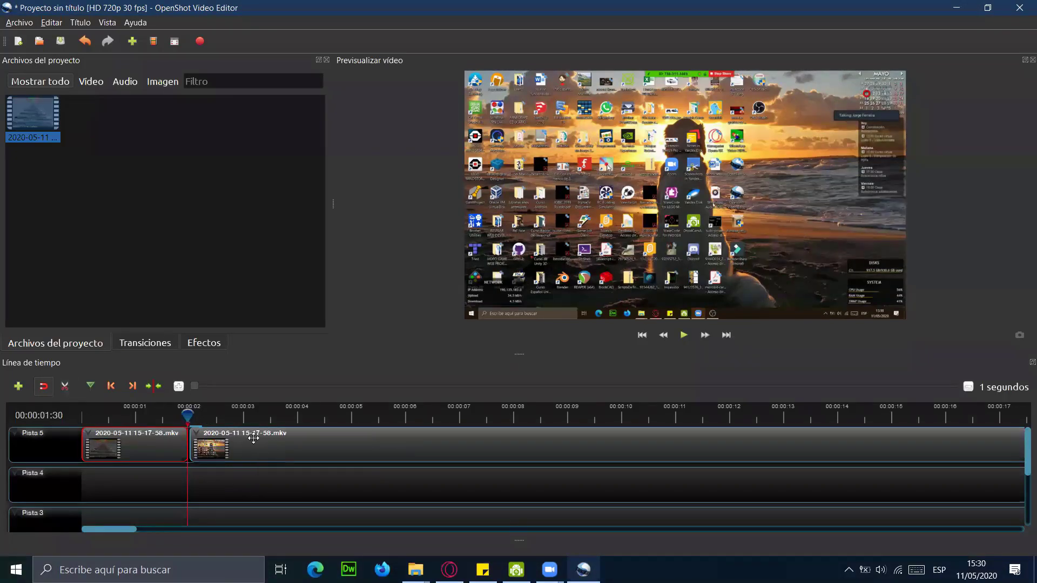
drag(276, 448, 396, 449)
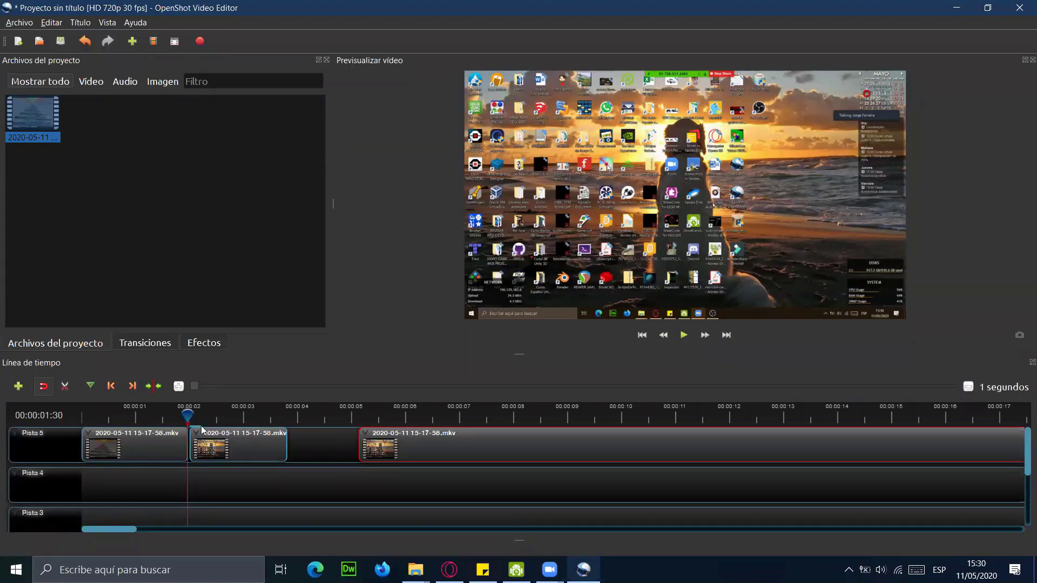
drag(184, 409, 251, 420)
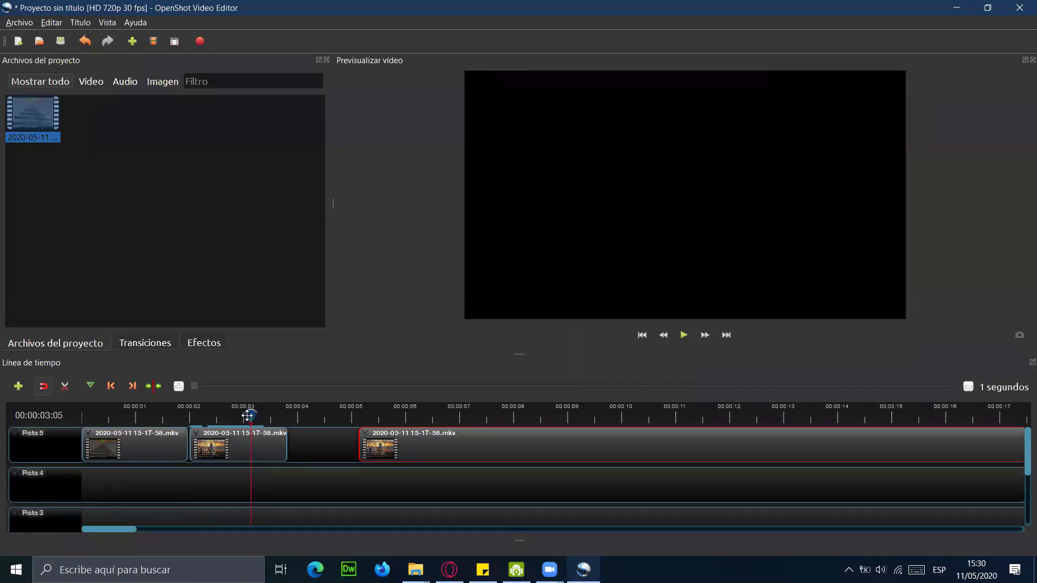
drag(250, 415, 324, 416)
mouse_move(376, 439)
mouse_down()
mouse_move(284, 439)
mouse_move(376, 446)
mouse_up()
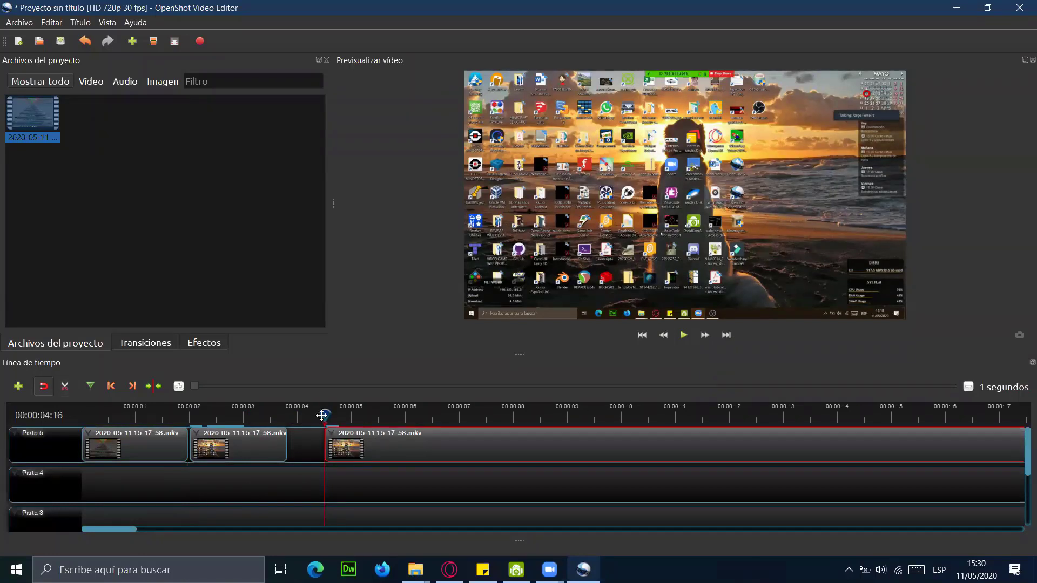
click(241, 416)
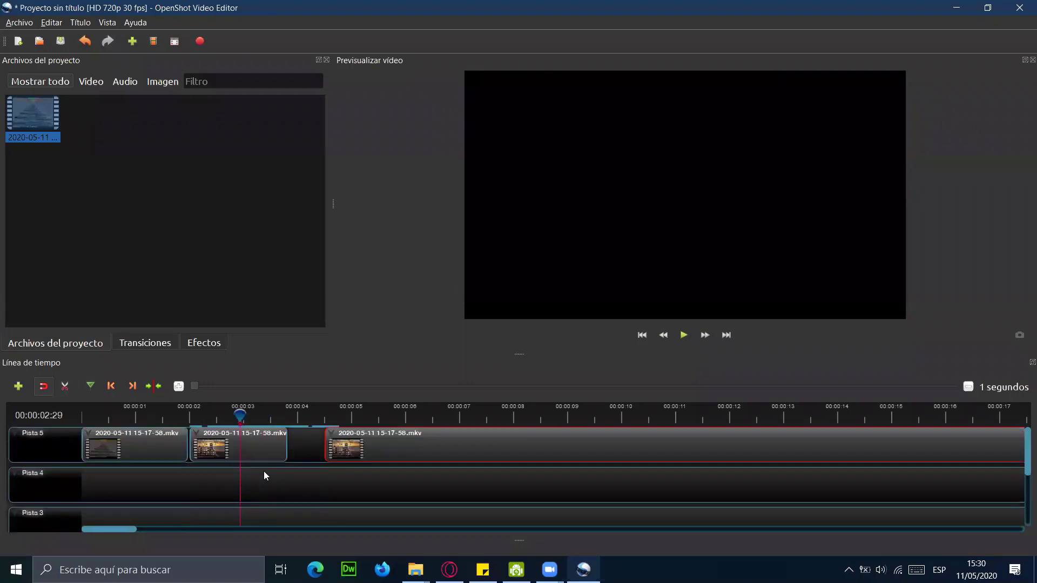
click(254, 438)
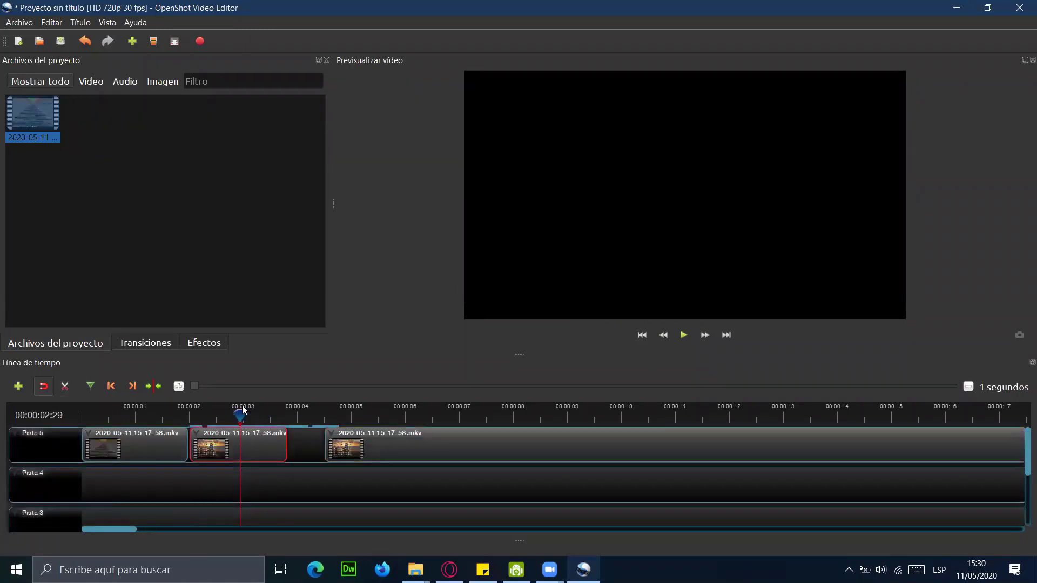
click(150, 446)
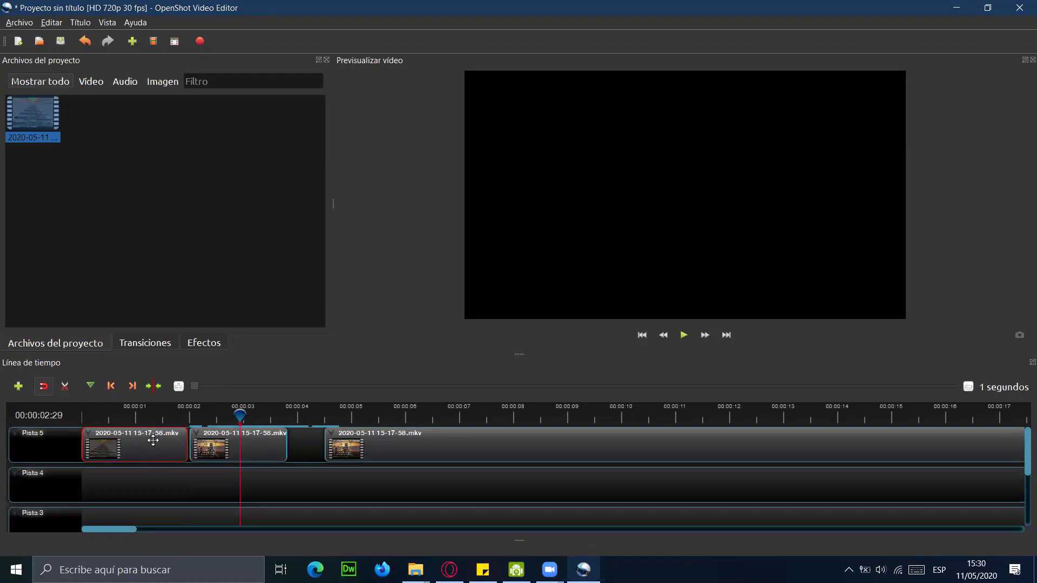
click(259, 446)
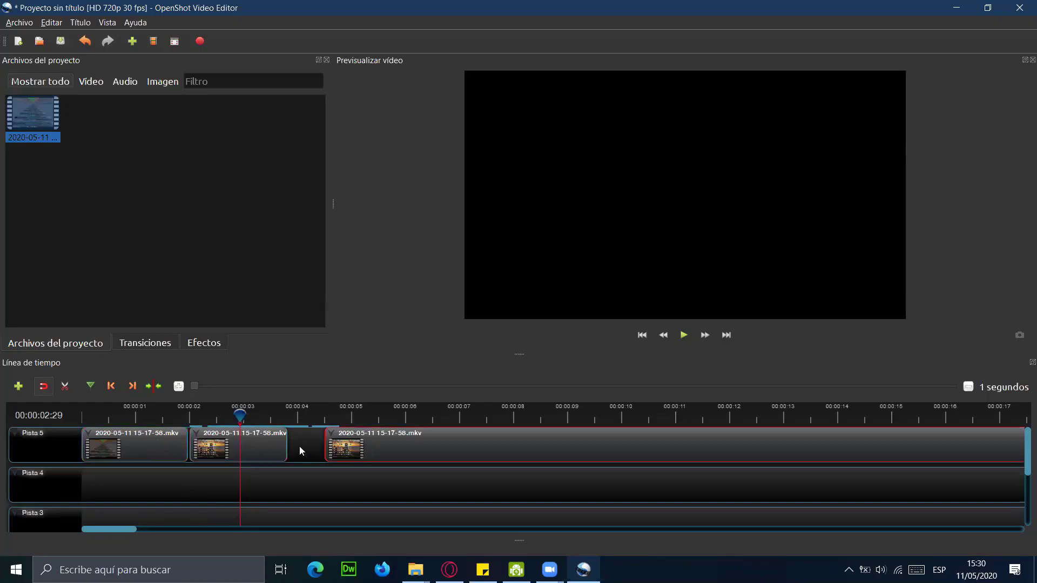
Step: Remove the first and second segments of the clip from Pista 5
click(141, 447)
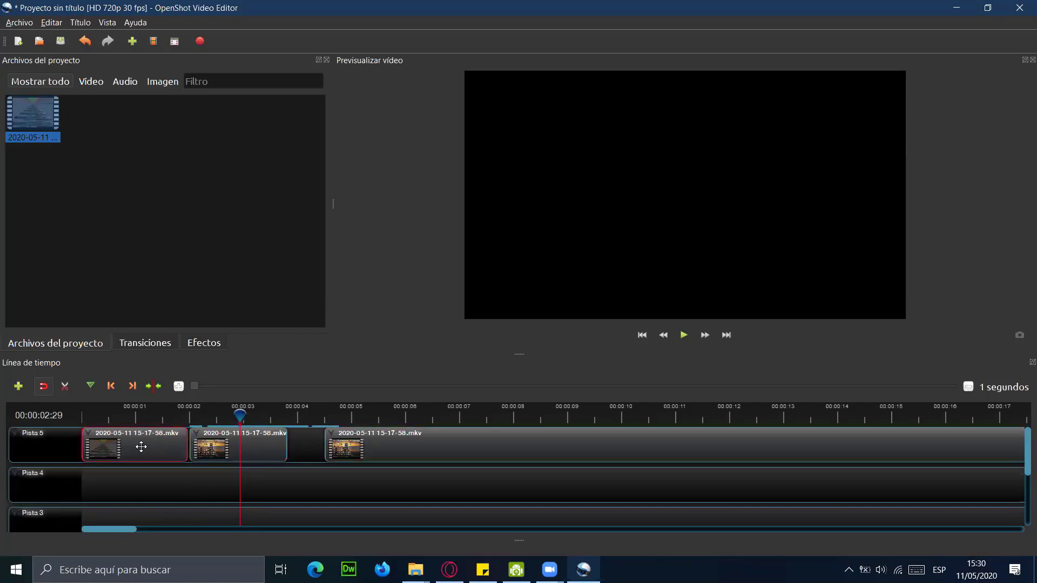
right_click(141, 446)
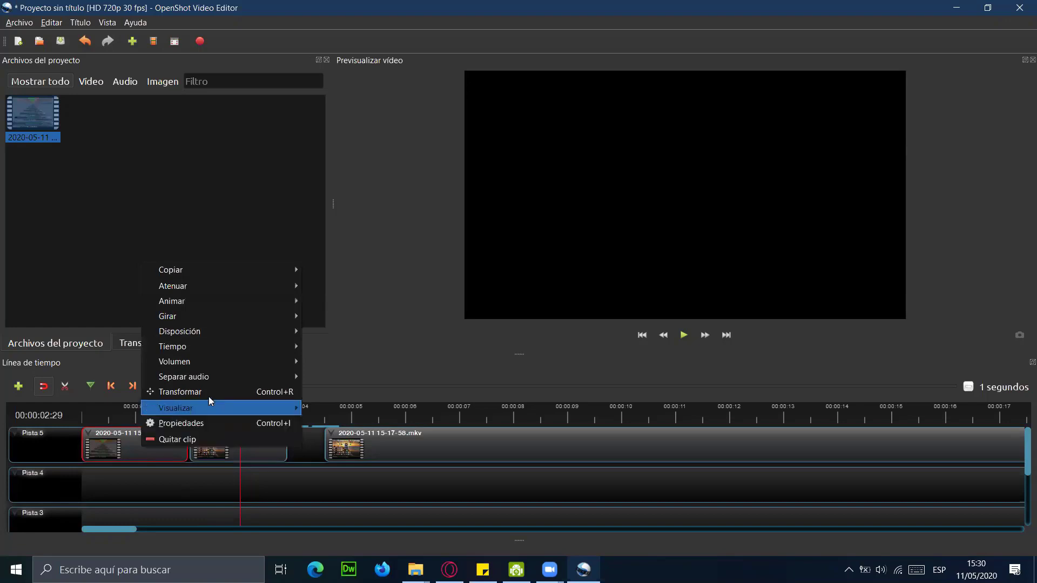
mouse_move(263, 299)
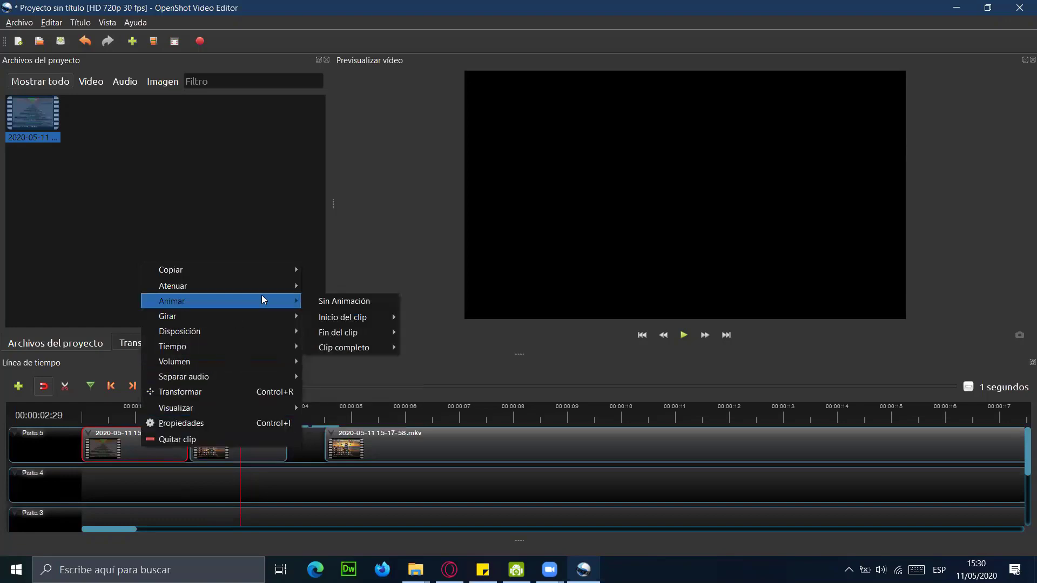
click(194, 438)
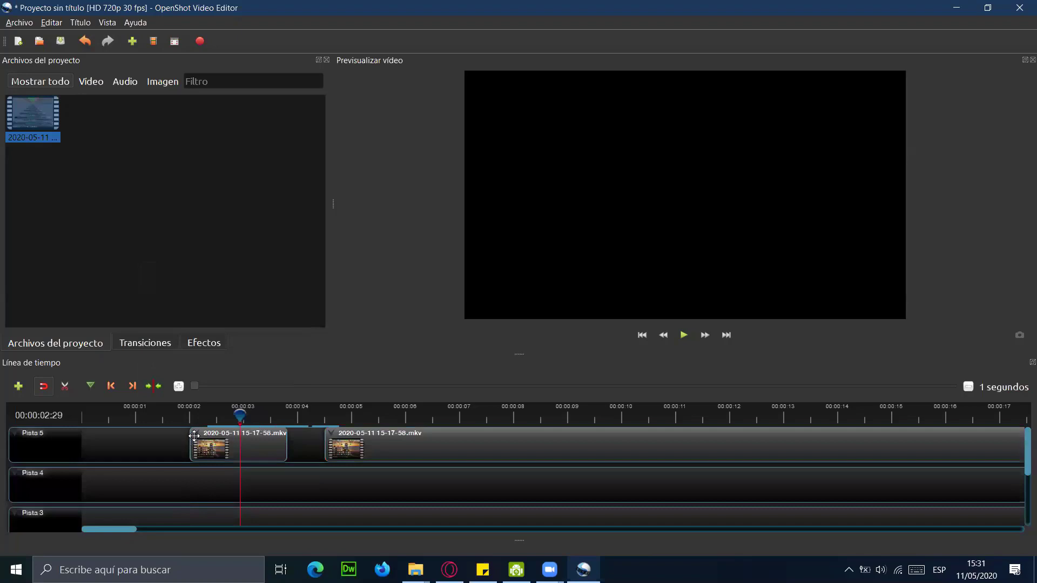
right_click(227, 446)
click(271, 436)
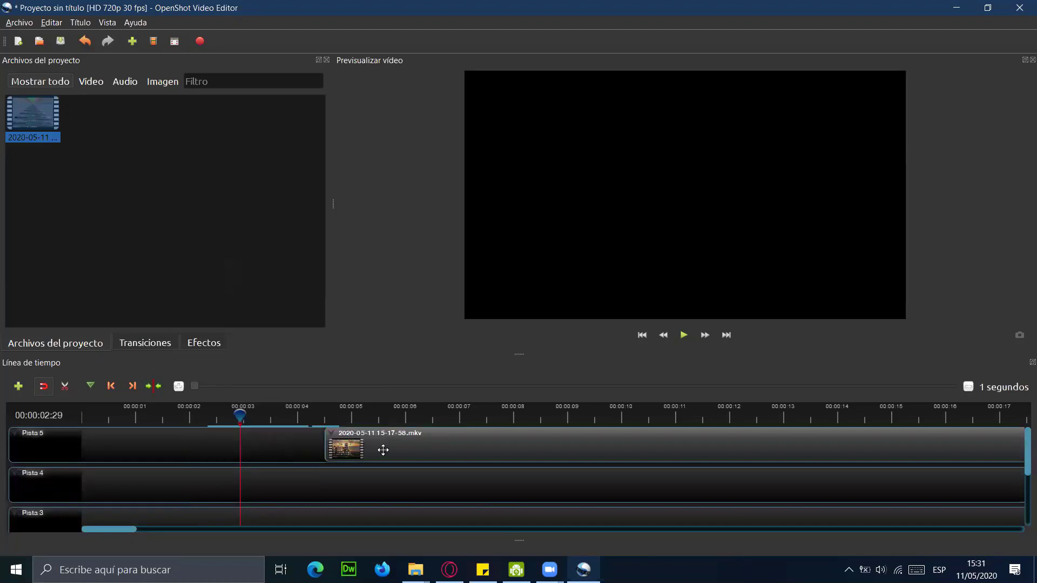
Step: Move the remaining segment to the very start of Pista 5 and play it briefly from the beginning
drag(346, 447, 145, 446)
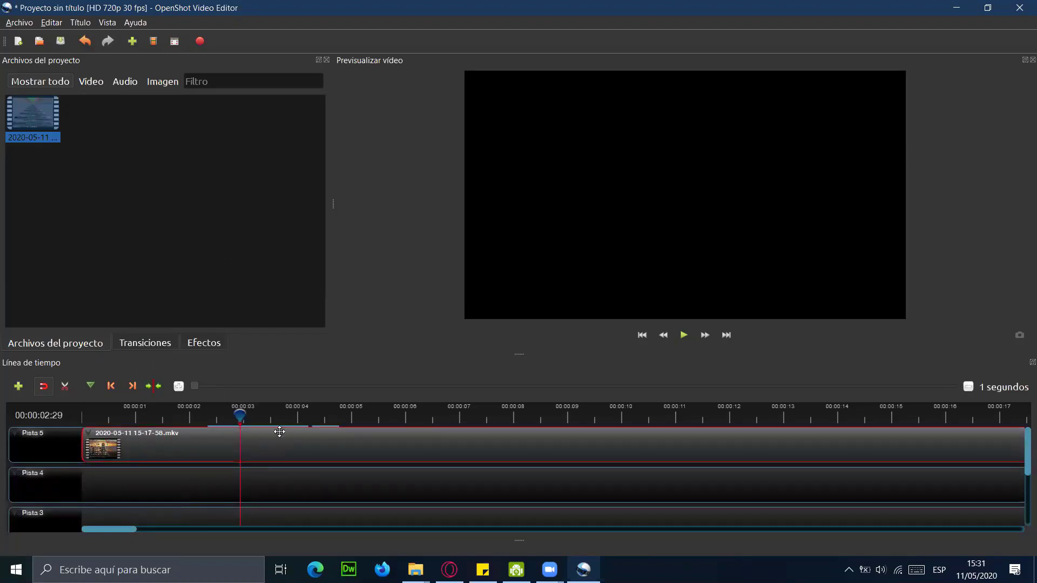
drag(233, 423, 82, 407)
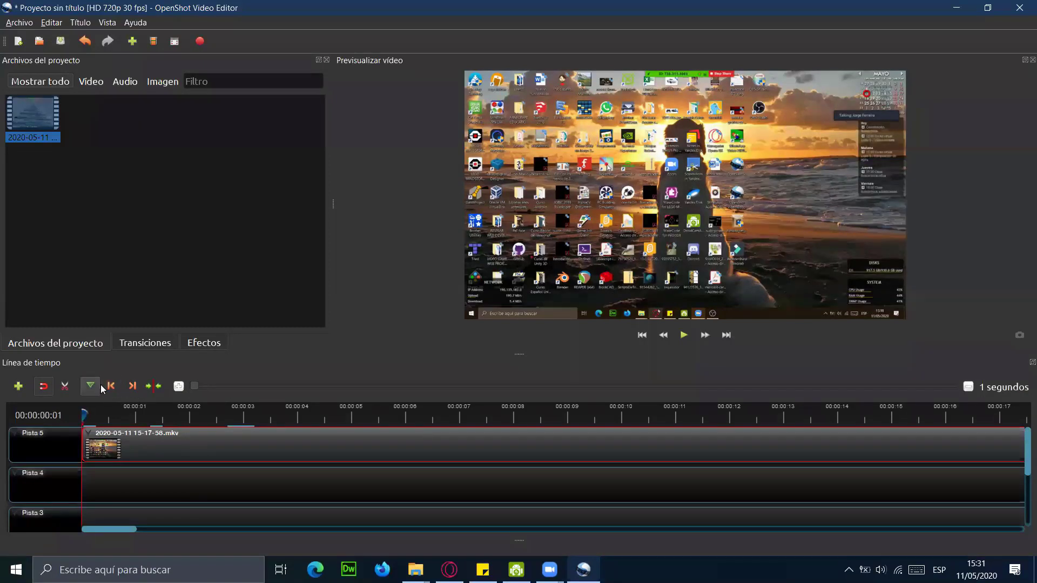
click(684, 336)
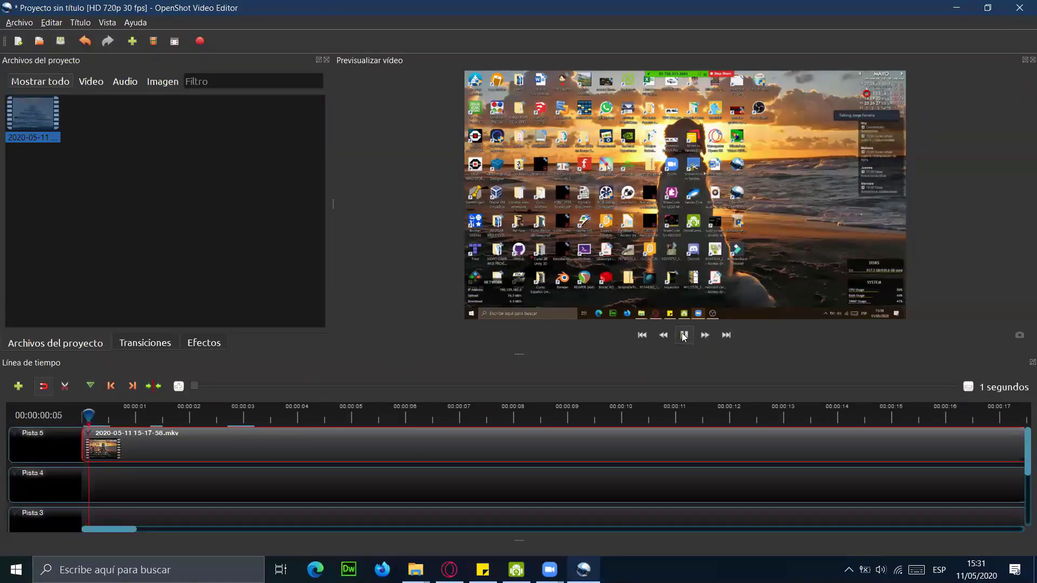
click(684, 335)
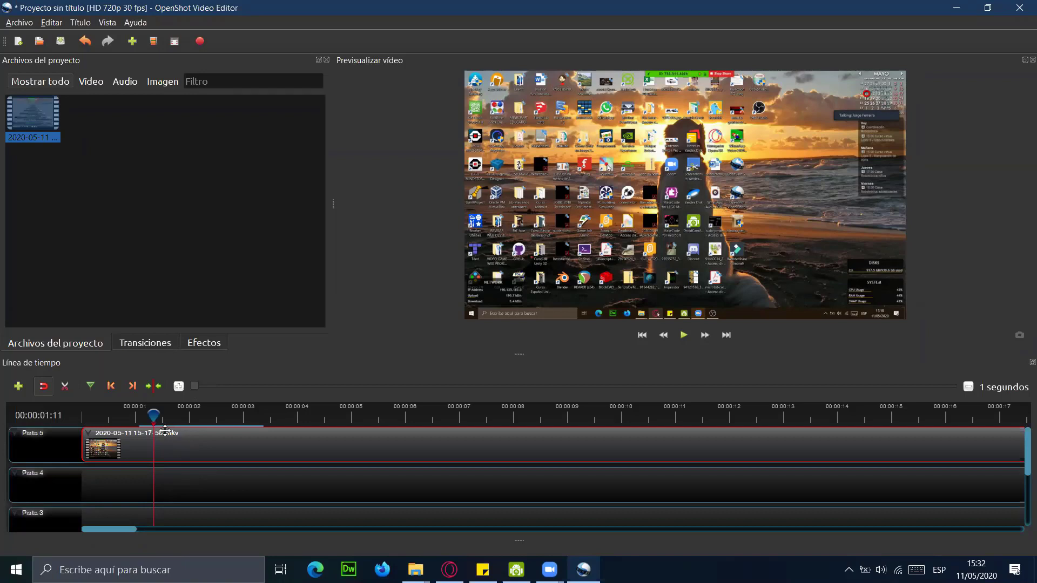
Step: Replay the first second of the clip, then scrub ahead to about 11.5 seconds and back to about 6.7 seconds
drag(153, 416, 79, 427)
key(space)
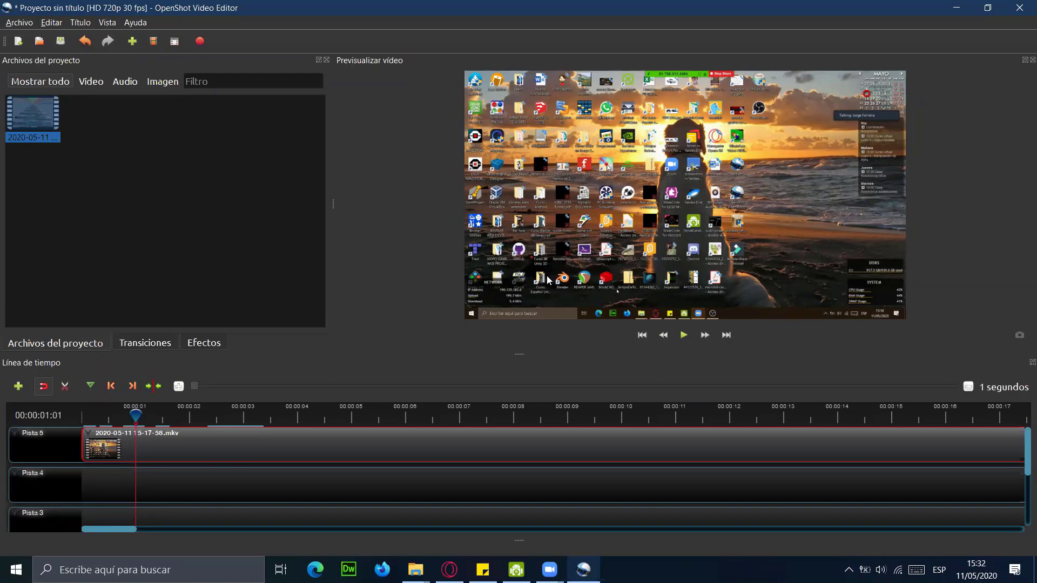
click(303, 449)
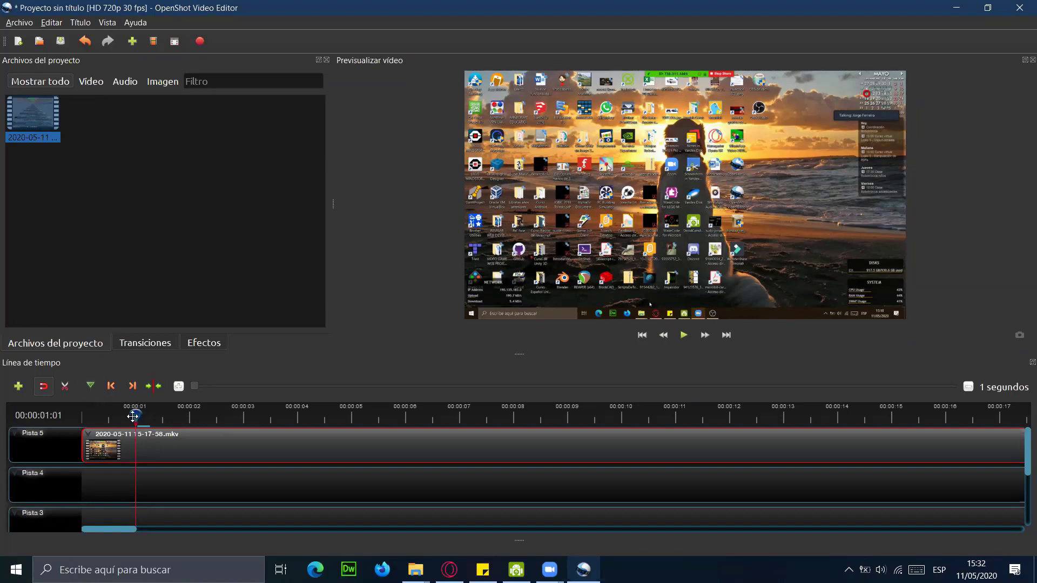
mouse_move(132, 414)
mouse_down()
mouse_move(94, 421)
mouse_move(139, 418)
mouse_up()
drag(140, 414, 697, 426)
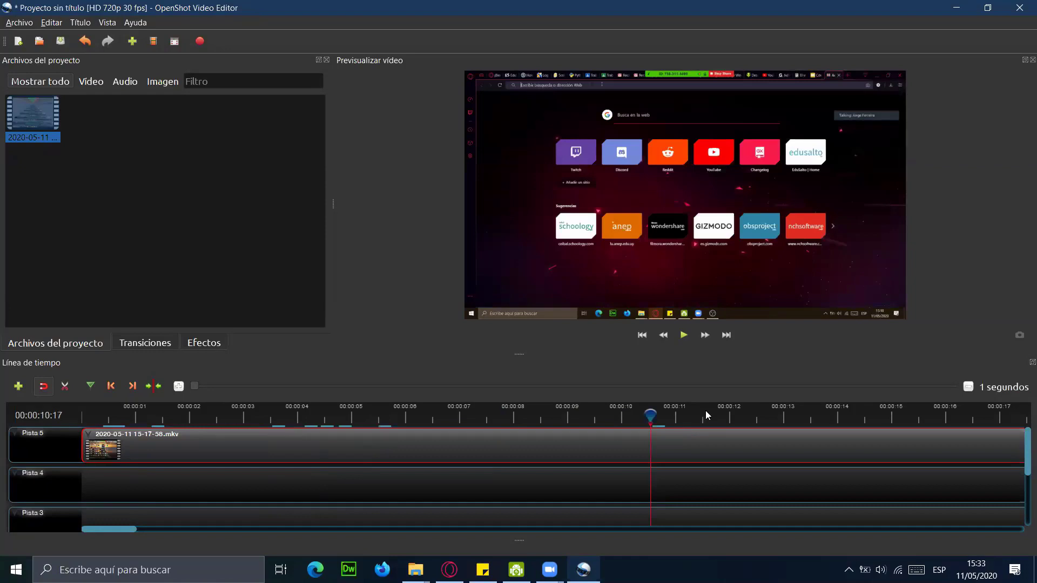
click(701, 414)
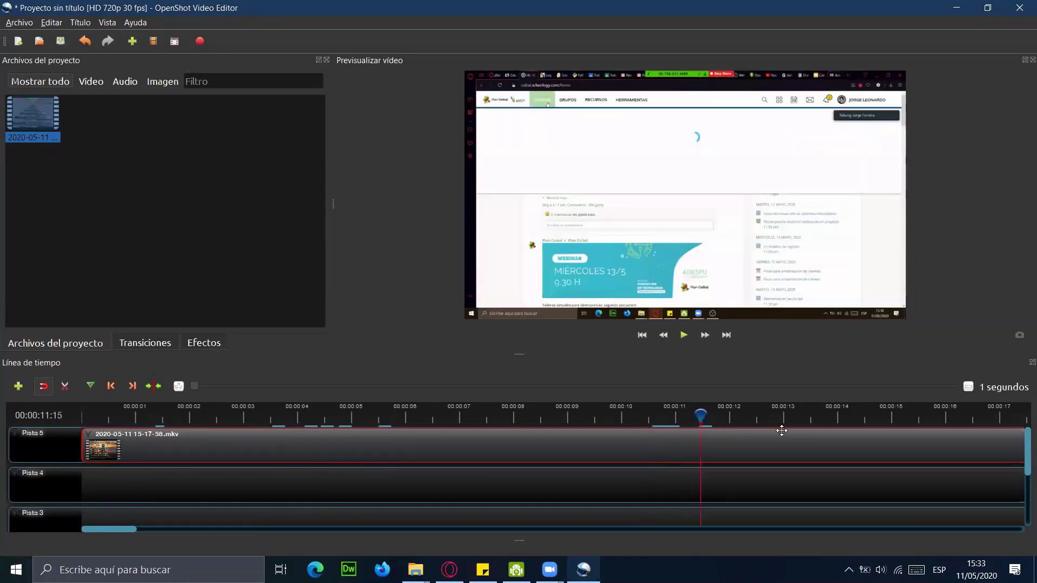
drag(659, 420, 442, 417)
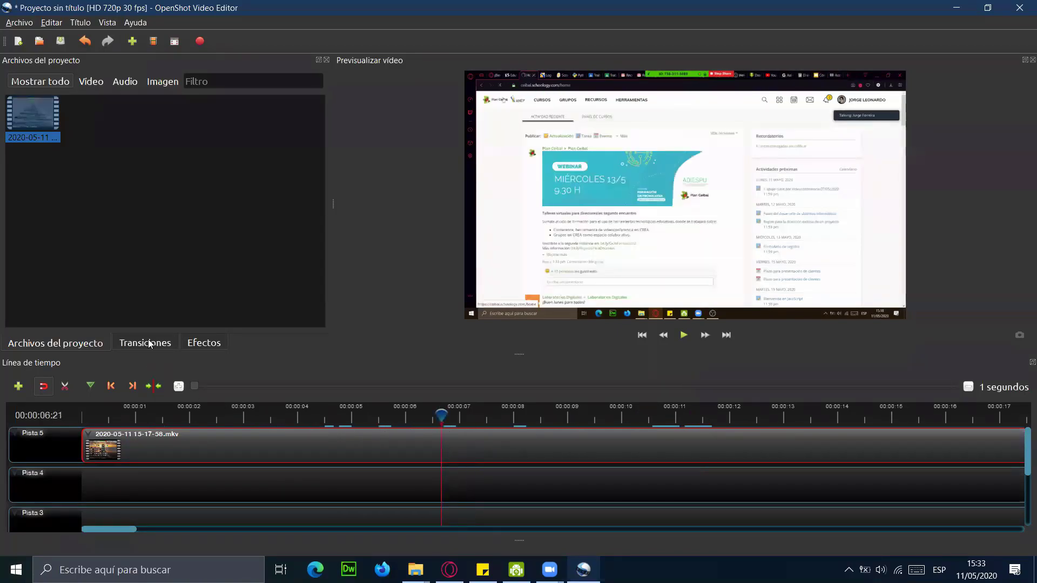
Step: Browse the available transitions and place Ojo de pez 6 over the clip on Pista 5 at about 2.7 seconds
click(150, 344)
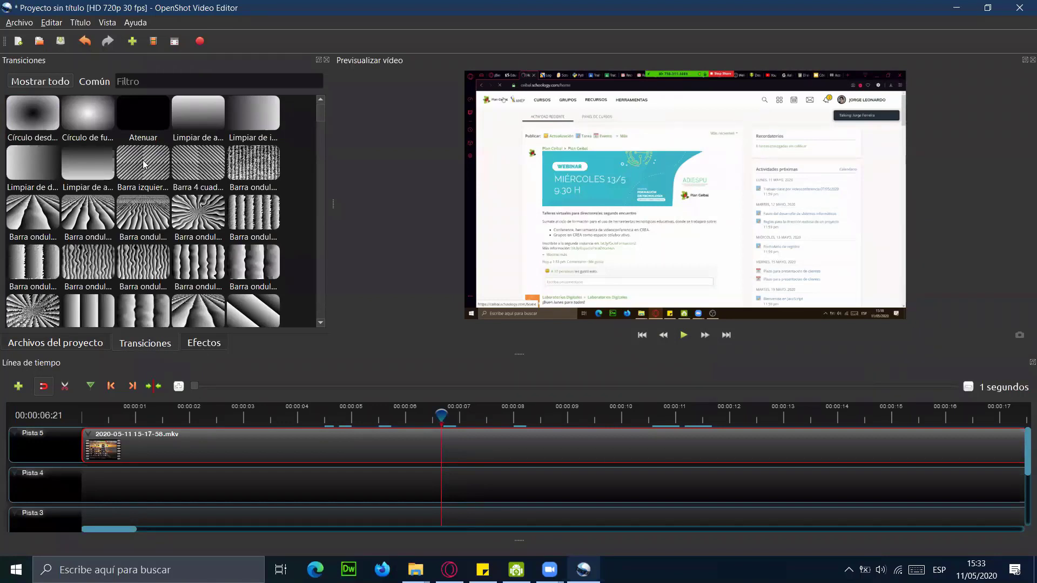
scroll(166, 265, down, 5)
scroll(166, 265, down, 5)
scroll(192, 270, down, 3)
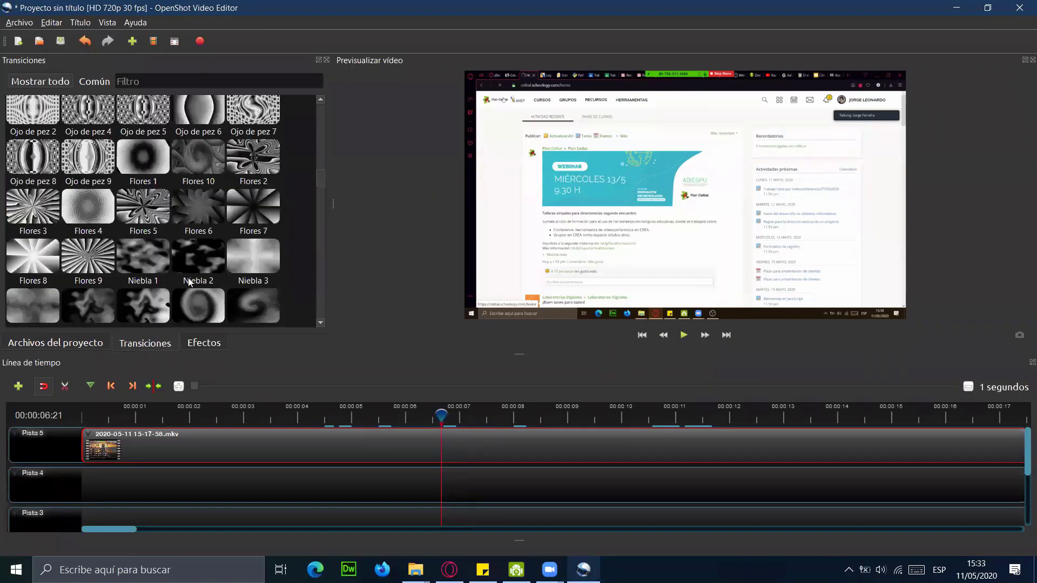
scroll(189, 278, up, 3)
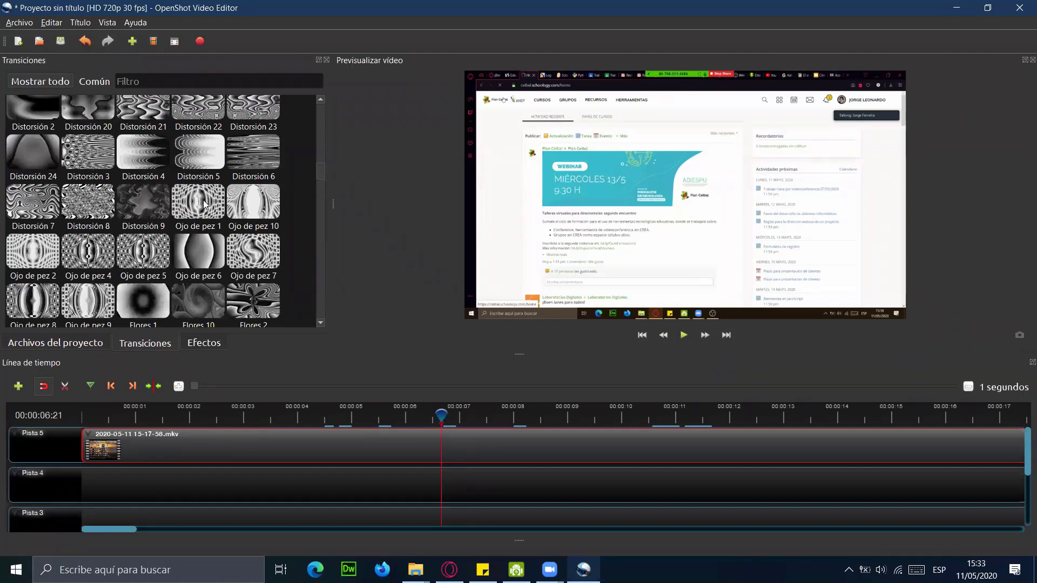
drag(197, 258, 229, 437)
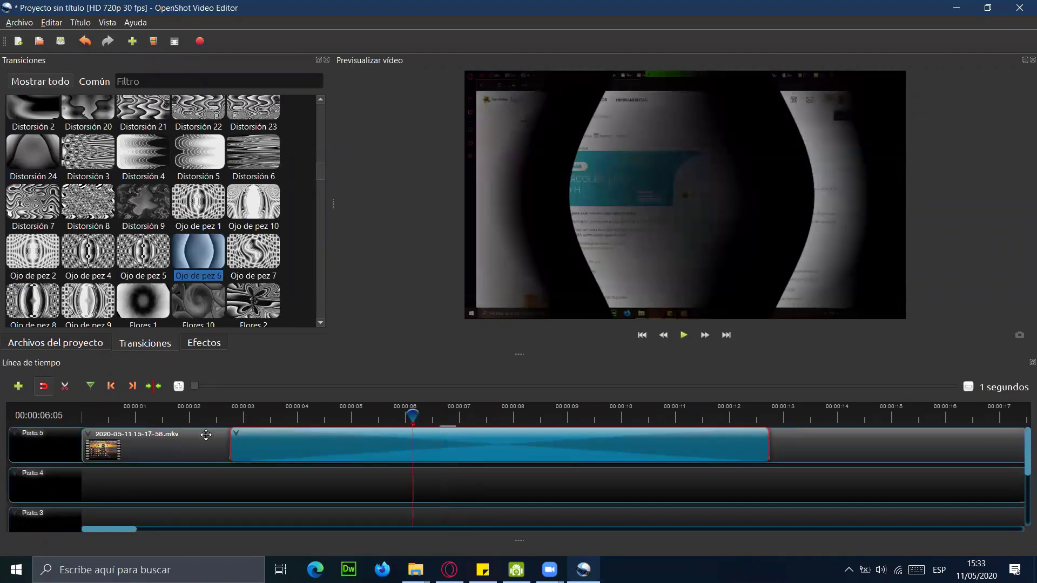
Step: Play the timeline from about 2 seconds to about 11.4 seconds to preview the transition over the clip
click(190, 418)
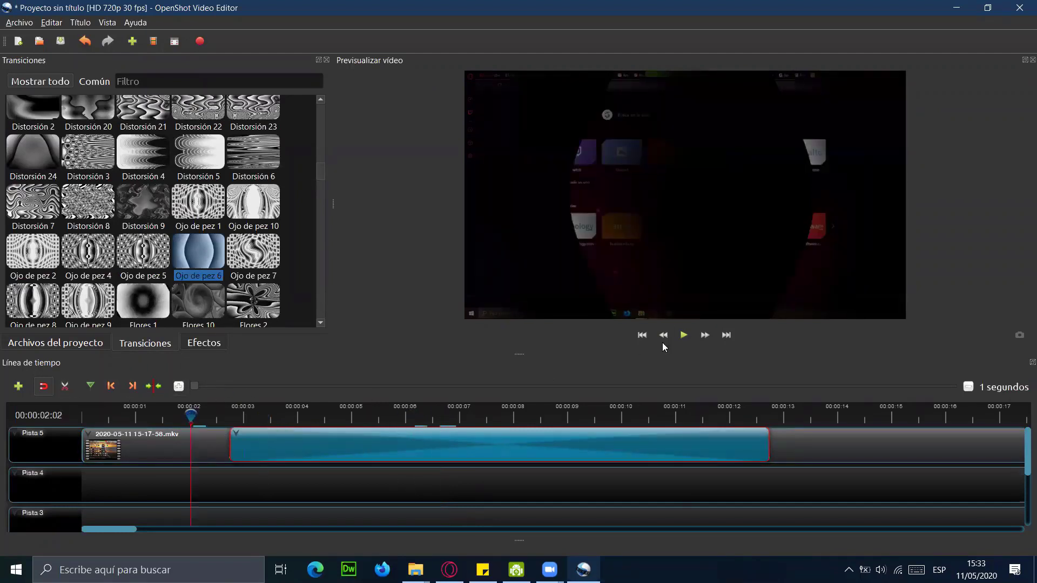
click(682, 337)
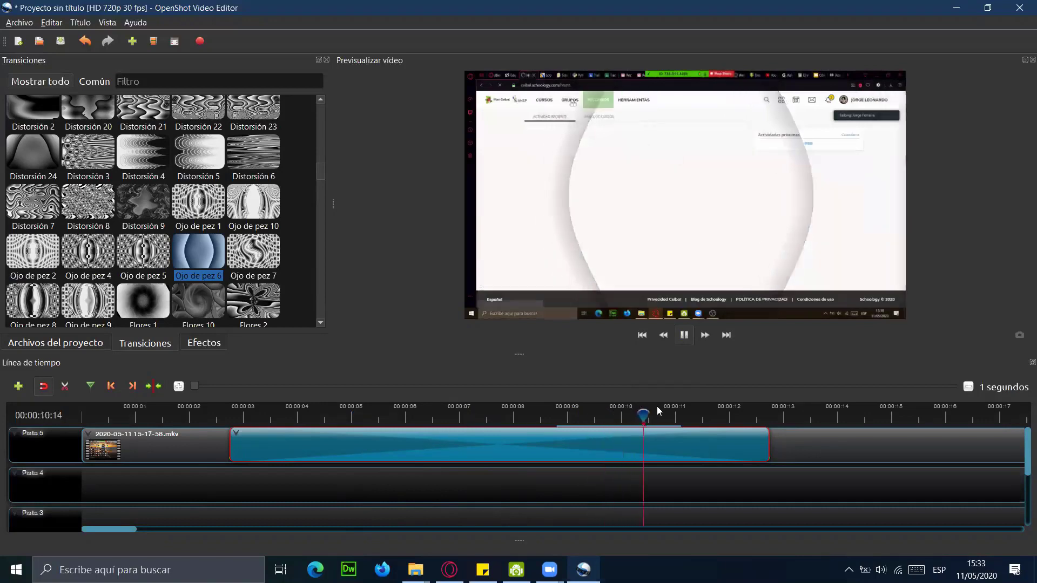
key(space)
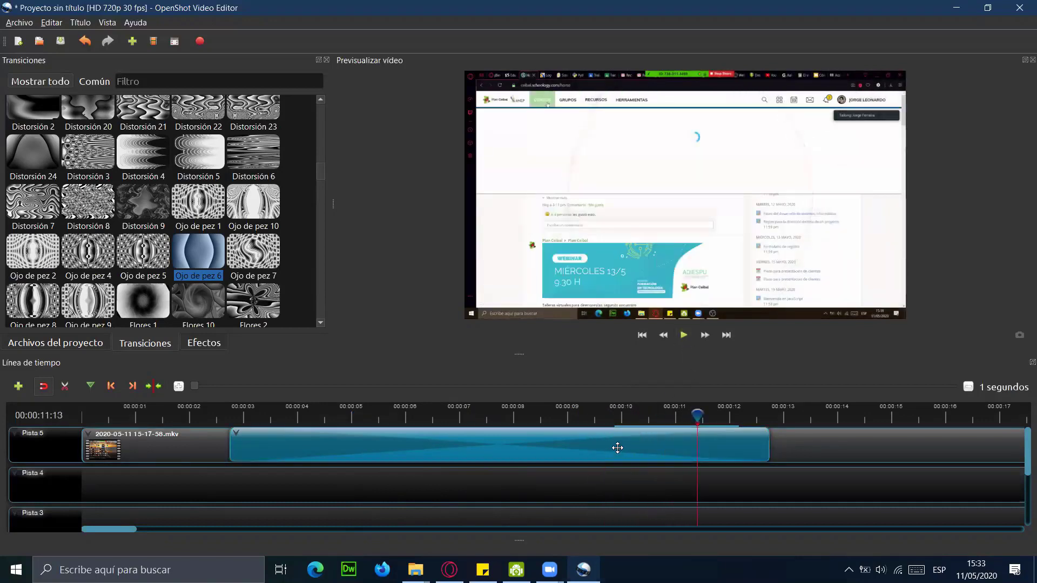
Step: Delete the transition and move the clip on Pista 5 to start at about 4.3 seconds
key(Delete)
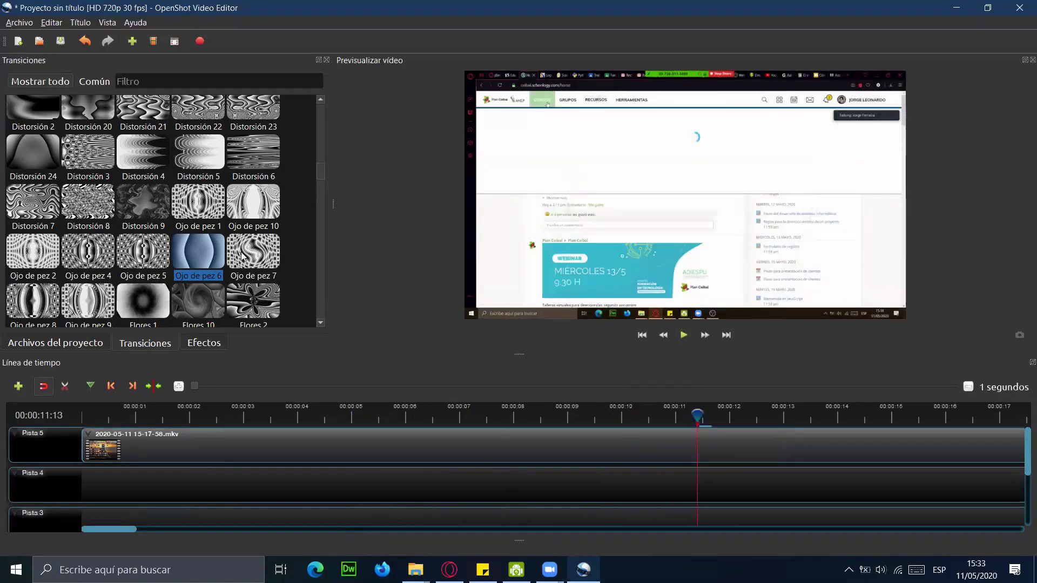
drag(167, 447, 396, 451)
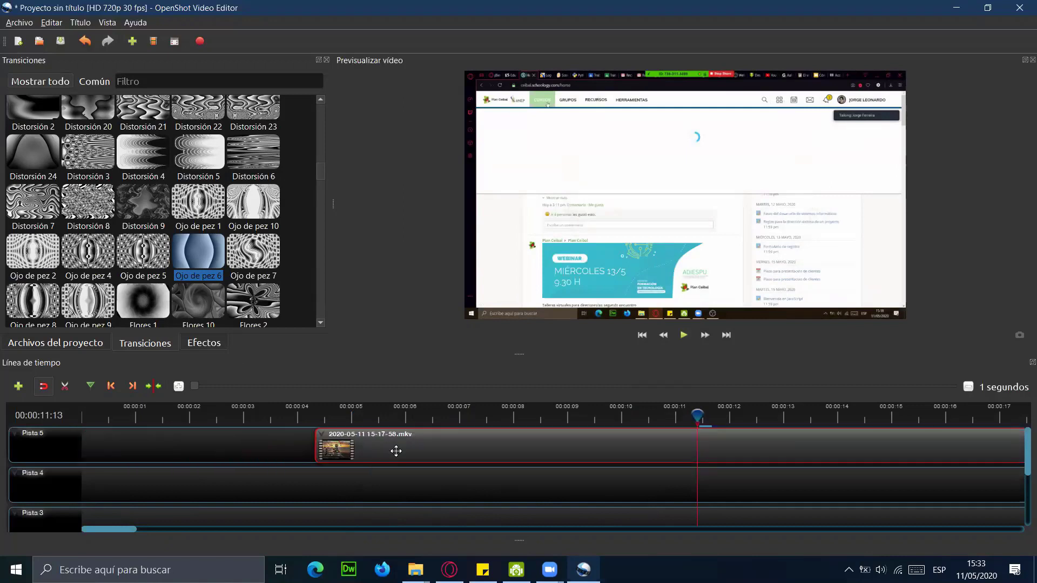
Step: Add the Ojo de pez 6 transition at the start of Pista 5 and shorten it to end where the clip begins
drag(195, 280, 77, 445)
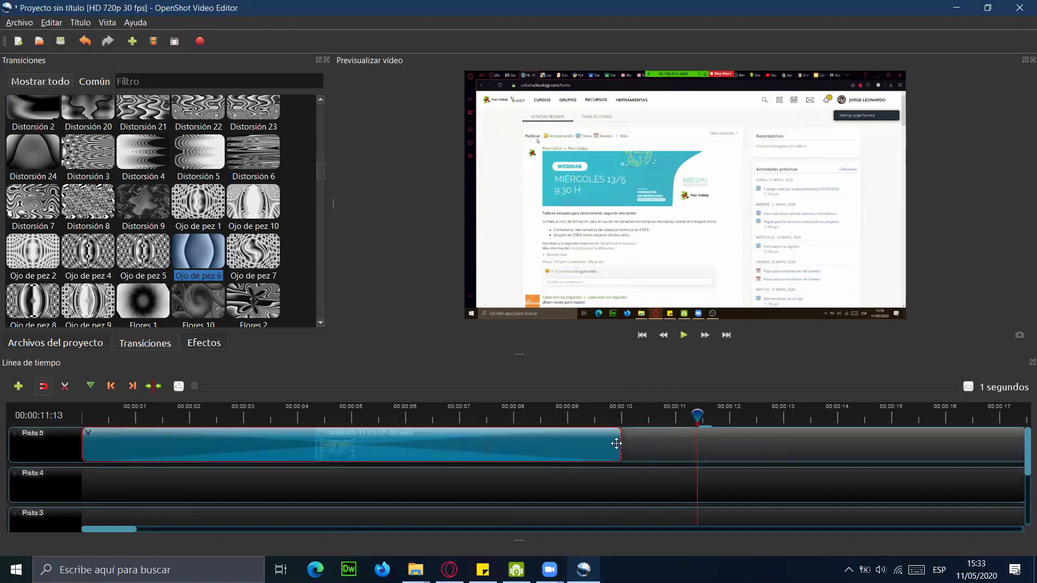
drag(617, 444, 316, 437)
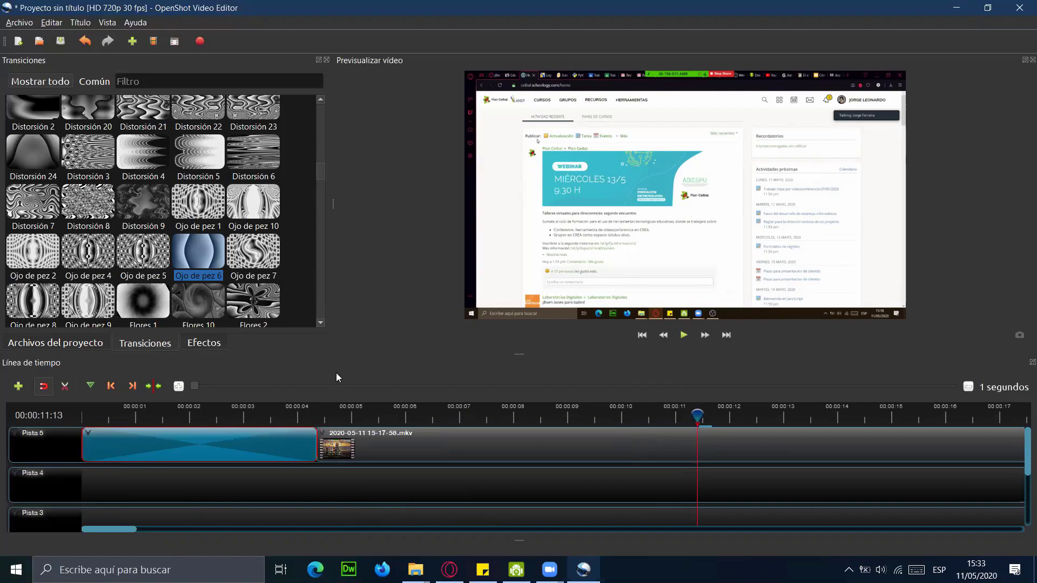
Step: Return the playhead to the start and scrub through the transition to about 1.5 seconds
drag(489, 413, 59, 416)
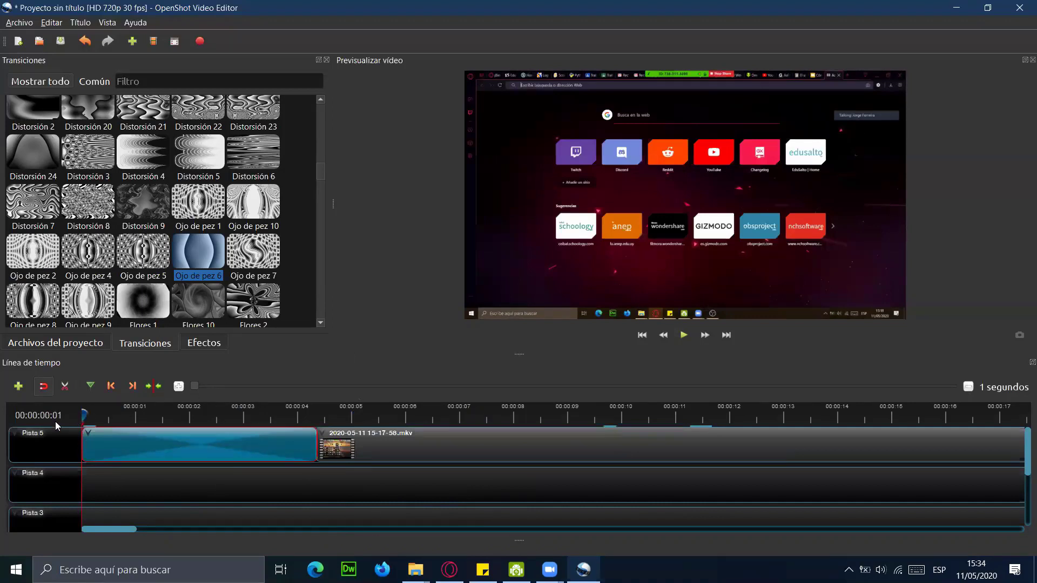
click(85, 414)
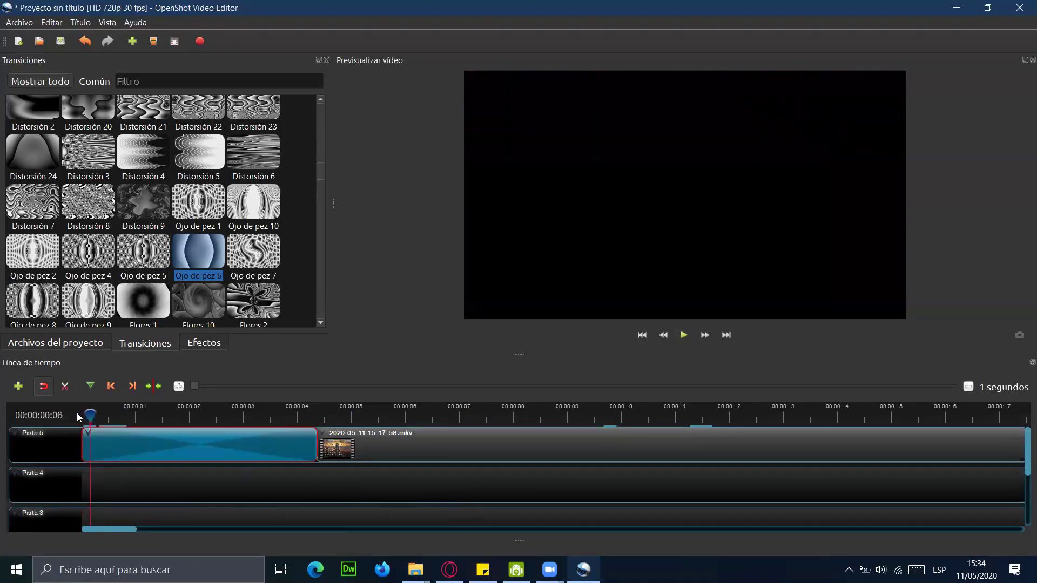
drag(106, 413, 159, 415)
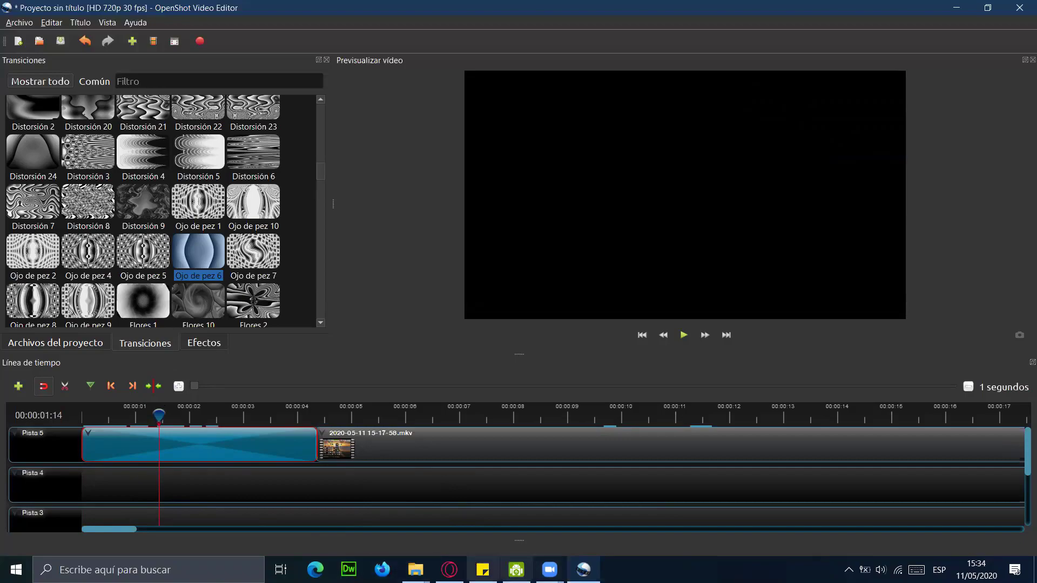
Step: Switch to the Opera browser and search Google for "free music" in a new tab
click(450, 570)
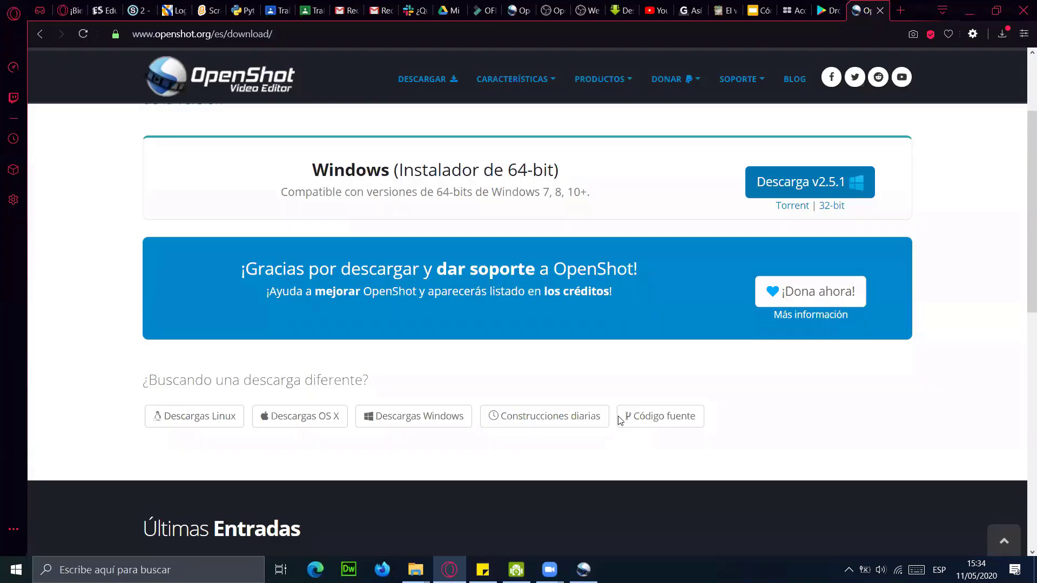
key(ctrl+t)
text(free music)
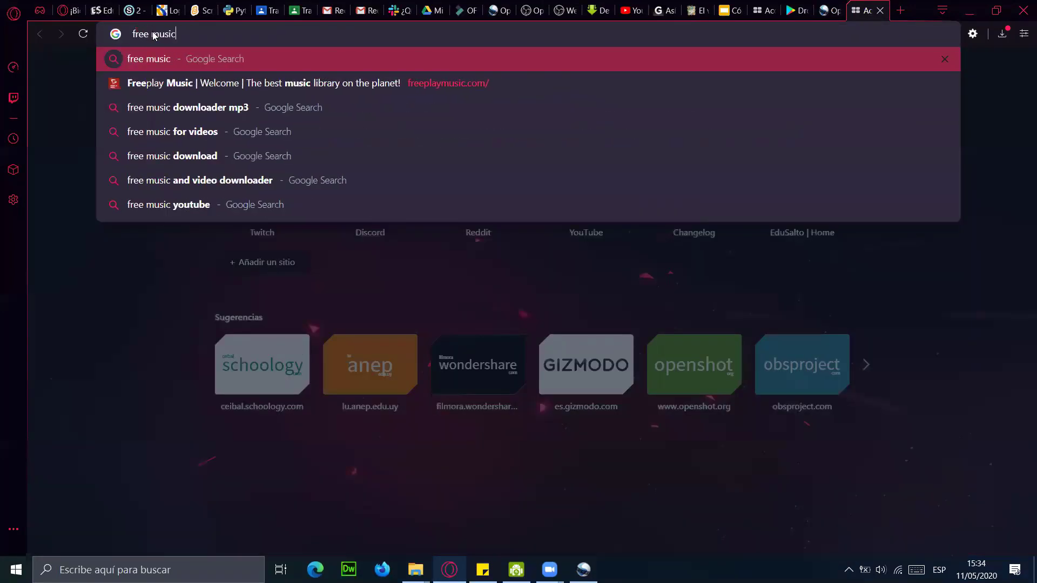
key(Return)
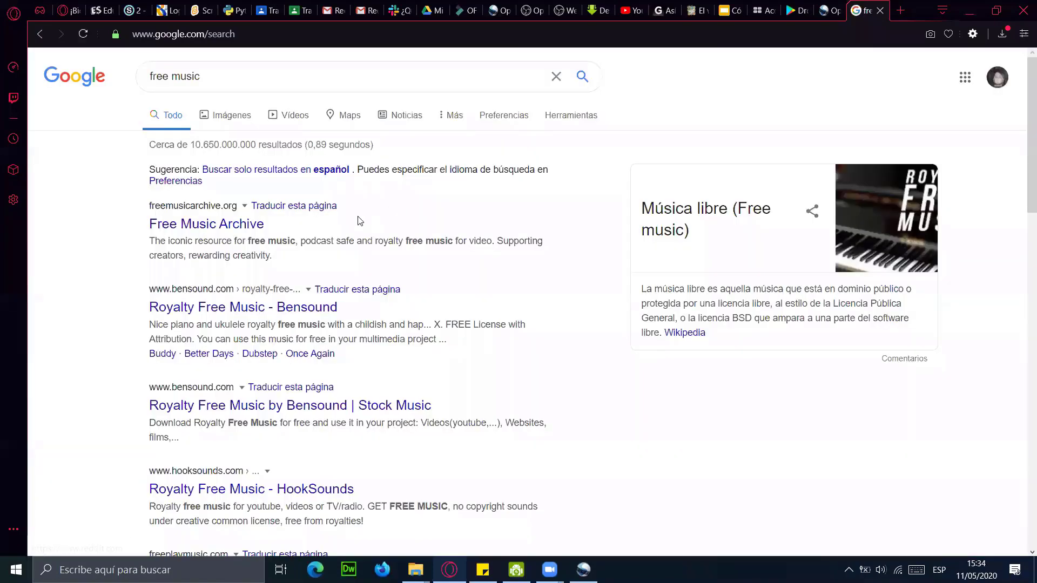
Step: Open the Free Music Archive site from the search results and look through its home page
click(206, 231)
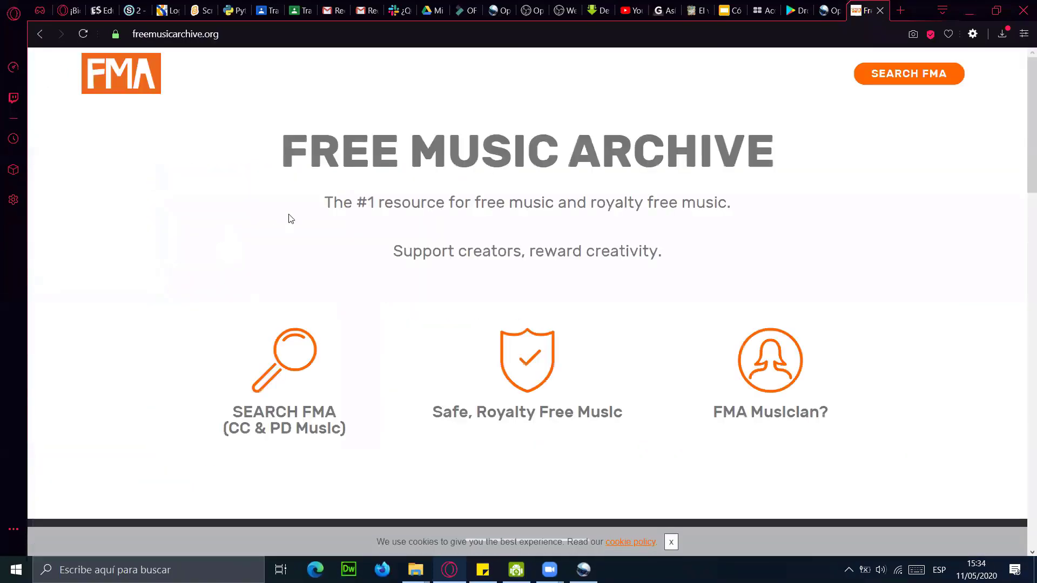
scroll(416, 276, down, 15)
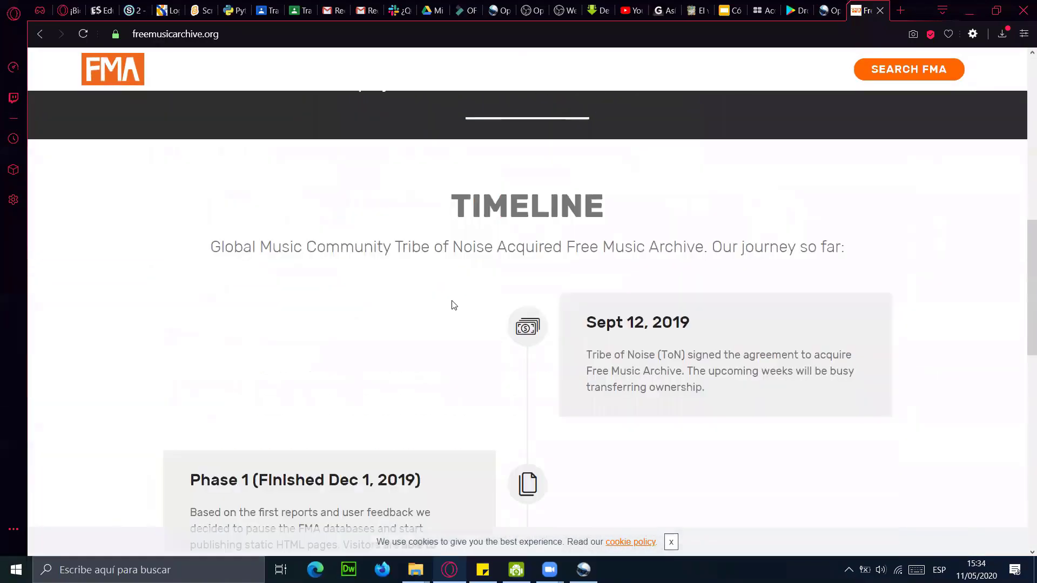
scroll(448, 313, down, 5)
scroll(445, 319, up, 20)
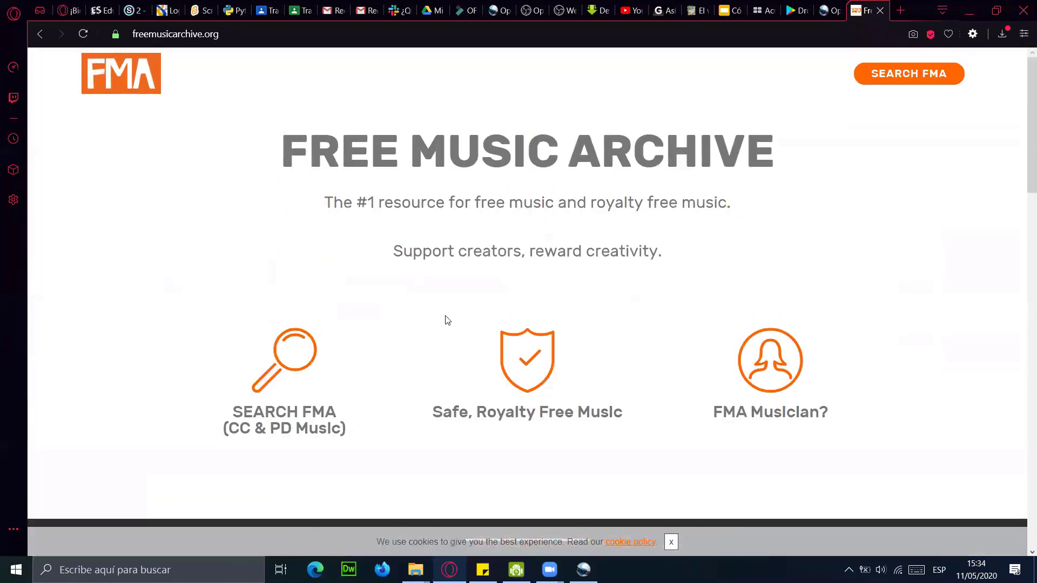
Step: Open the Free Music Archive search, enter "jazz" as the search term and show the License filter options
click(894, 79)
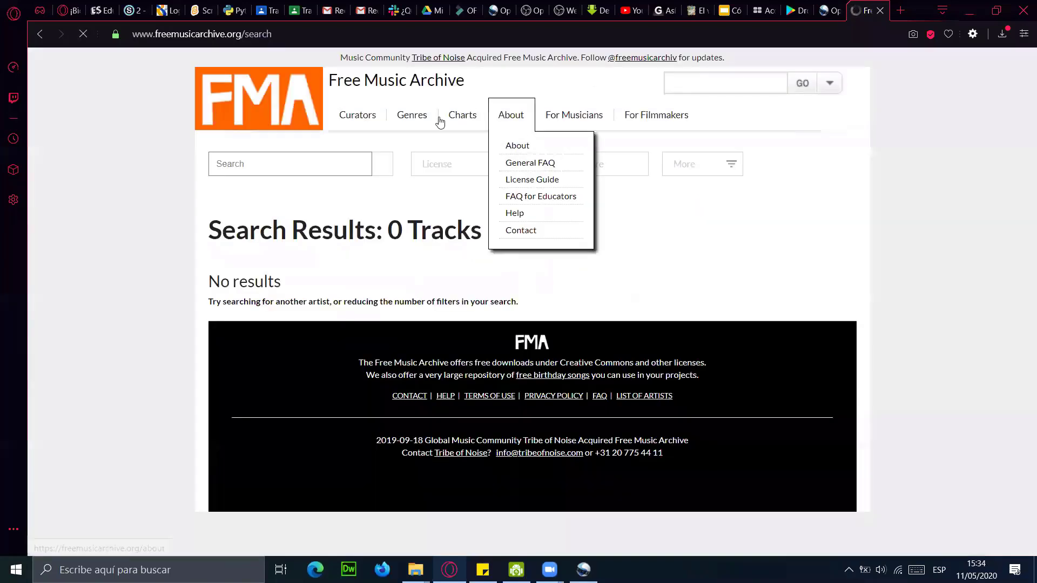
click(291, 160)
text(i)
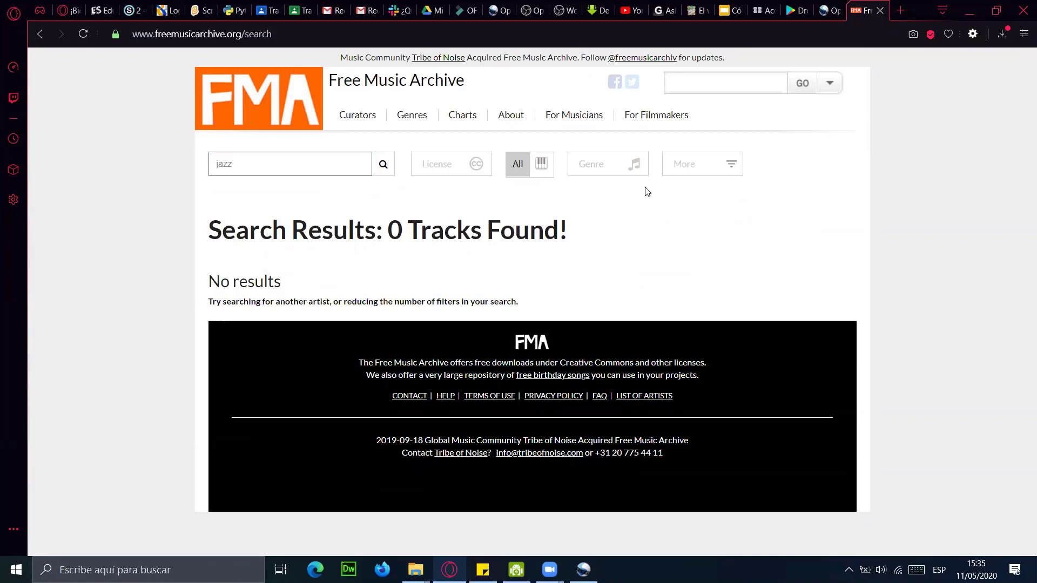
click(718, 89)
click(452, 166)
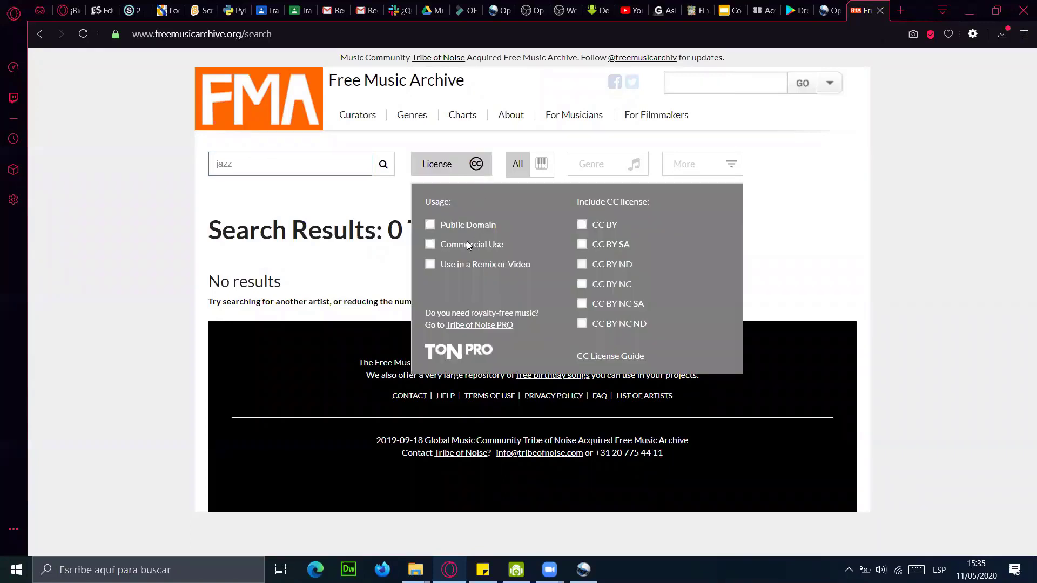
Step: Return to the Google results, open the Freeplay Music site and browse to its Top Tracks
click(41, 37)
click(41, 37)
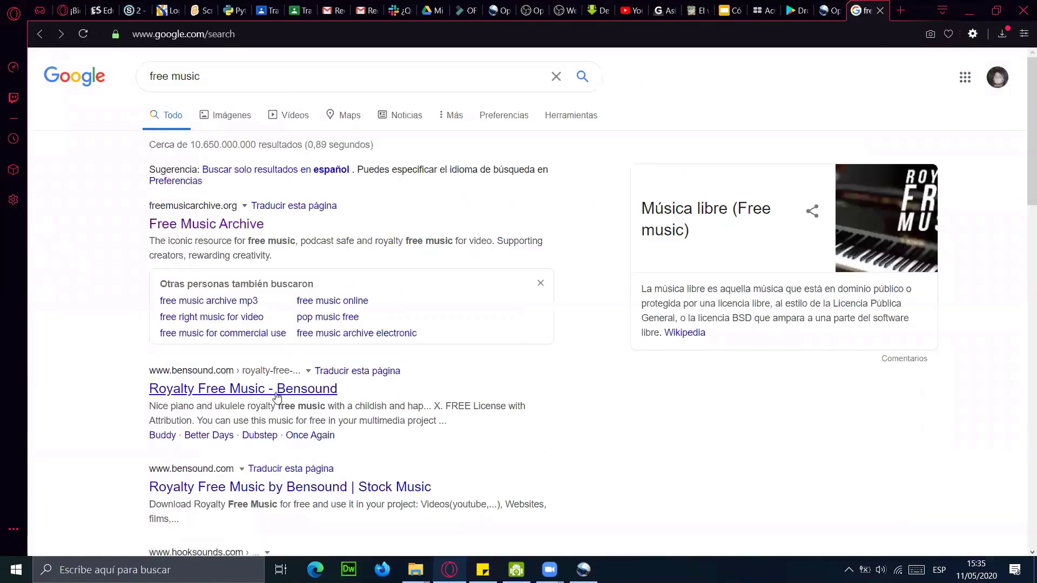
scroll(261, 393, down, 3)
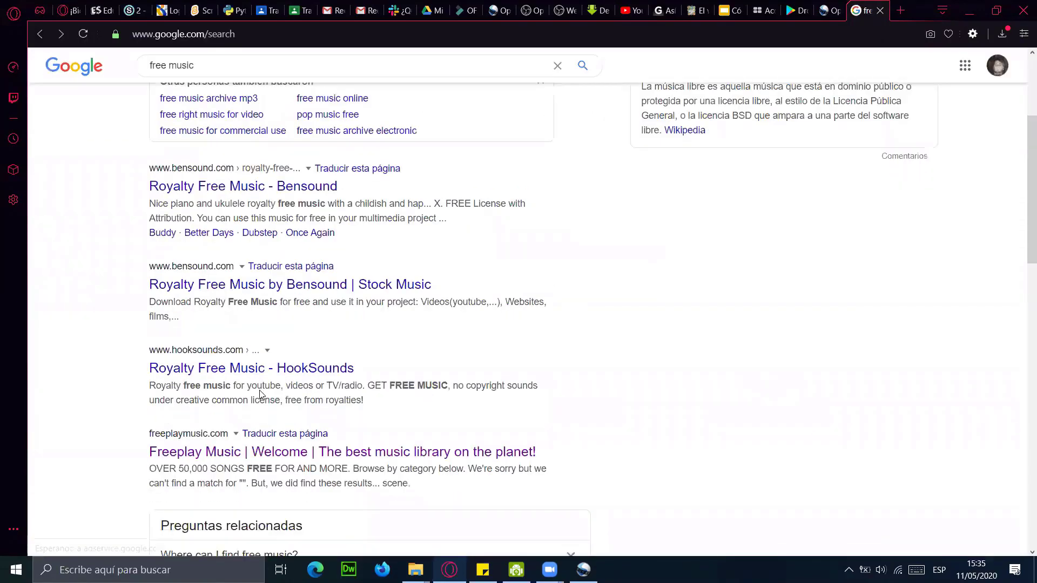
click(291, 457)
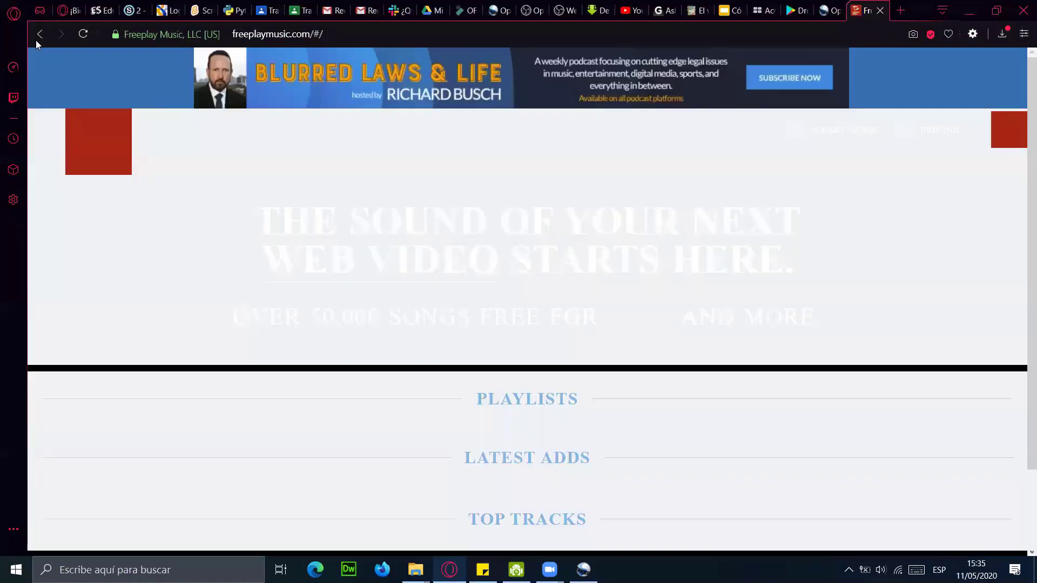
scroll(390, 218, down, 10)
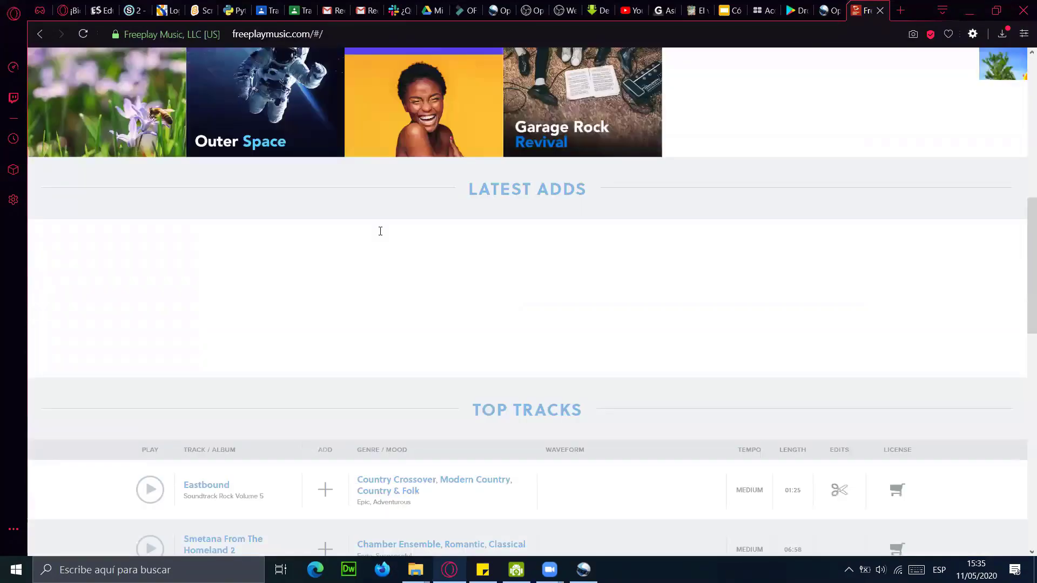
scroll(376, 241, up, 3)
scroll(372, 242, down, 5)
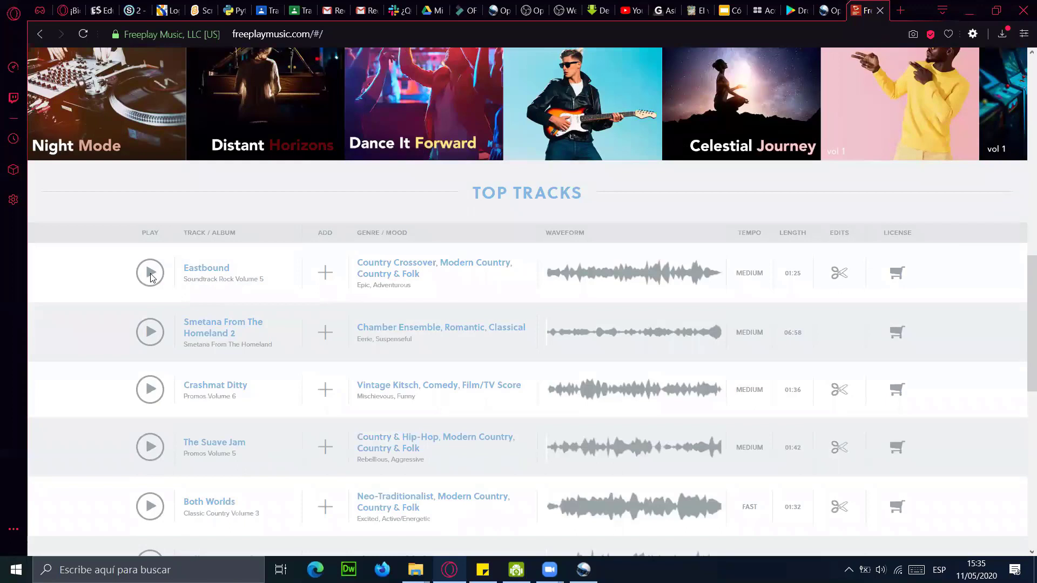
Step: Listen briefly to the track Eastbound, stop it and look through the rest of the Top Tracks
click(151, 274)
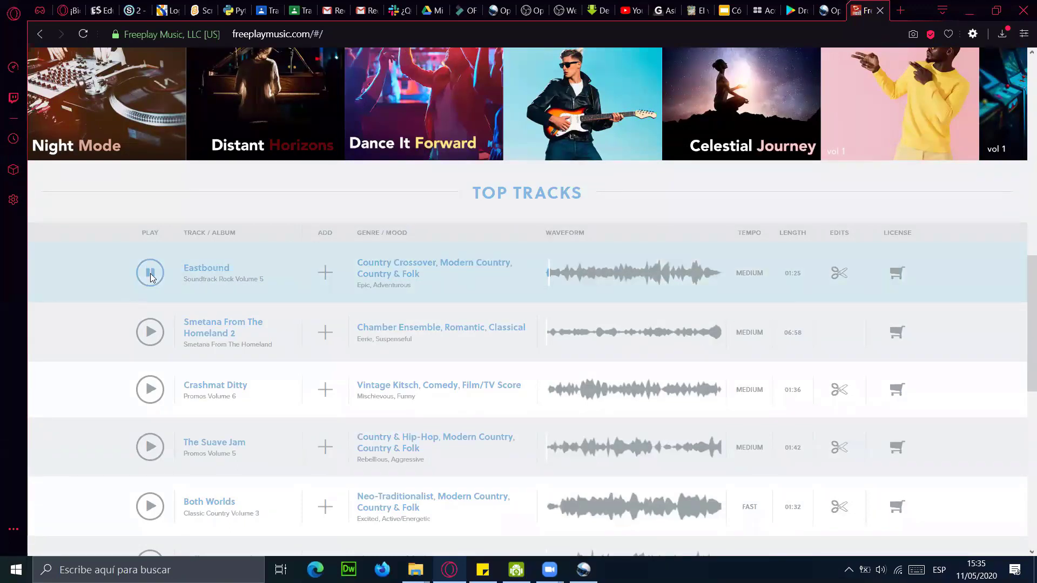
click(152, 277)
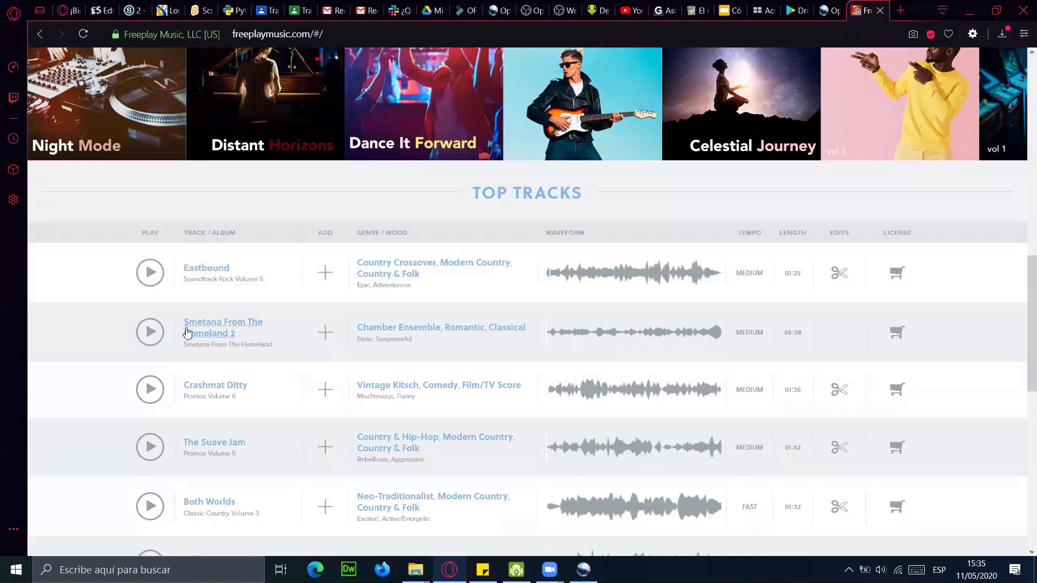
scroll(185, 329, down, 4)
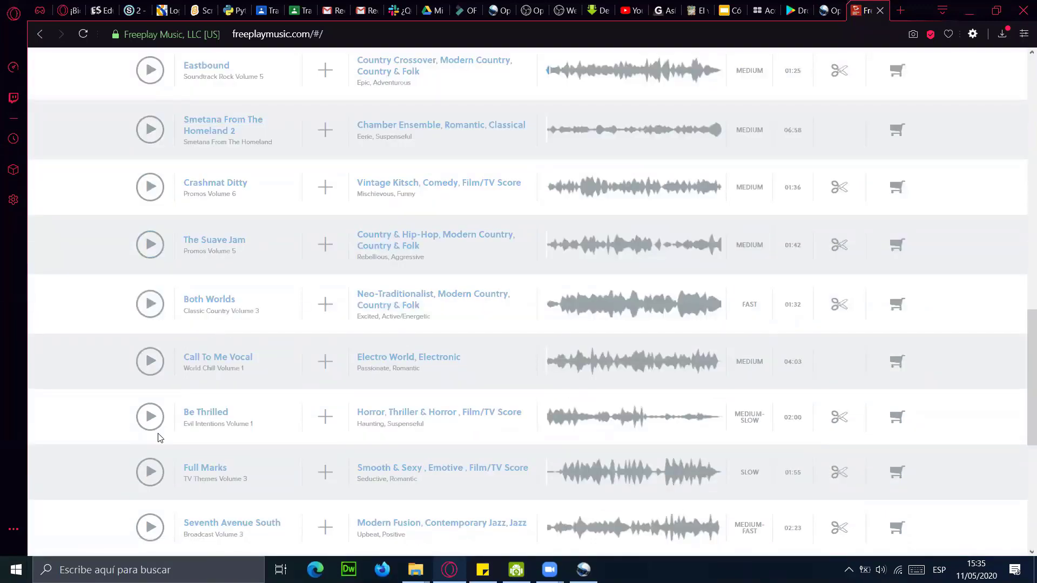
scroll(211, 331, down, 4)
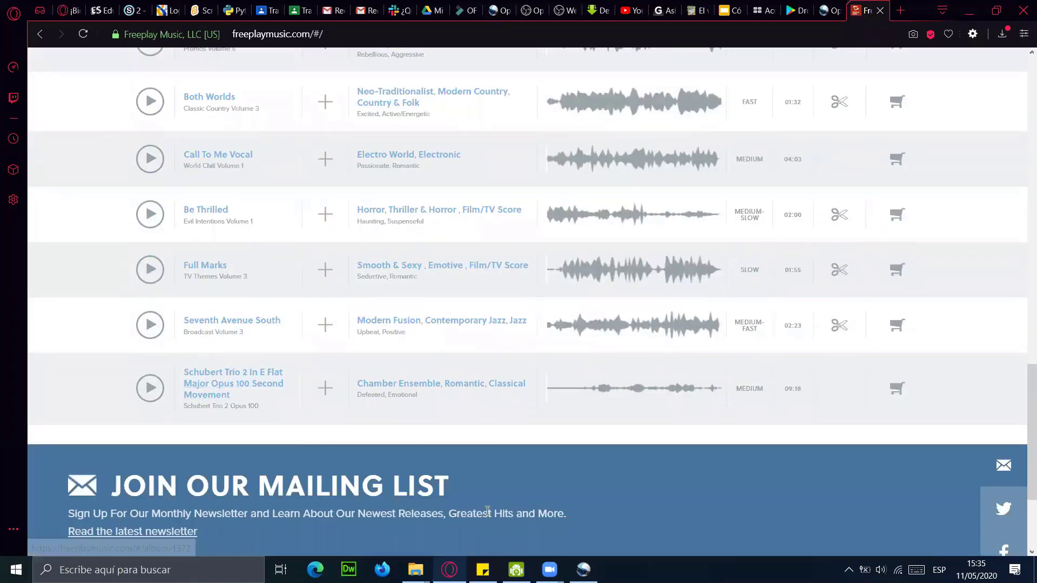
Step: Check the OpenShot project briefly, return to Freeplay Music and open the page of the track The Suave Jam
click(583, 570)
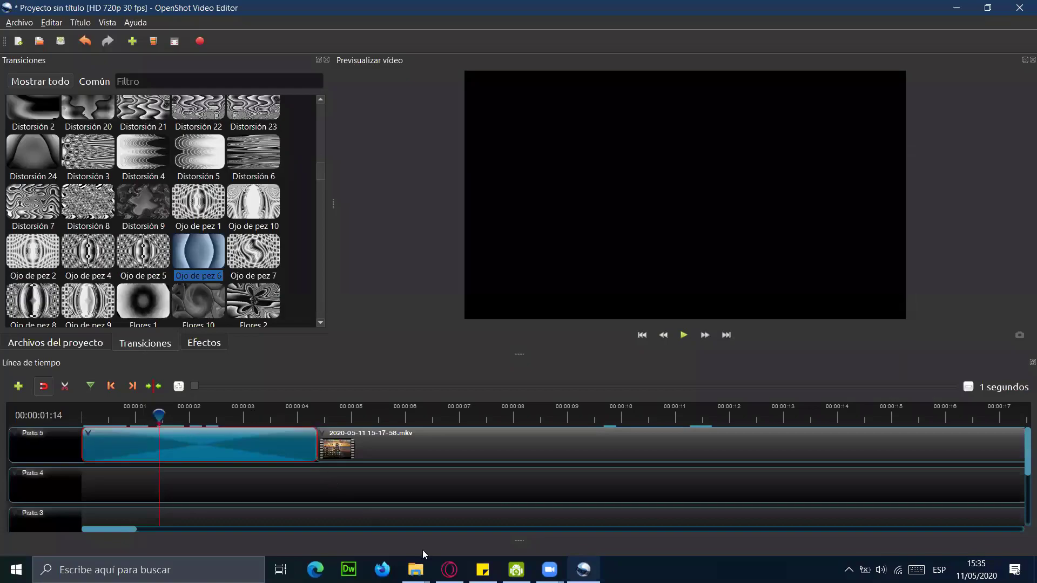
click(584, 570)
scroll(321, 264, up, 3)
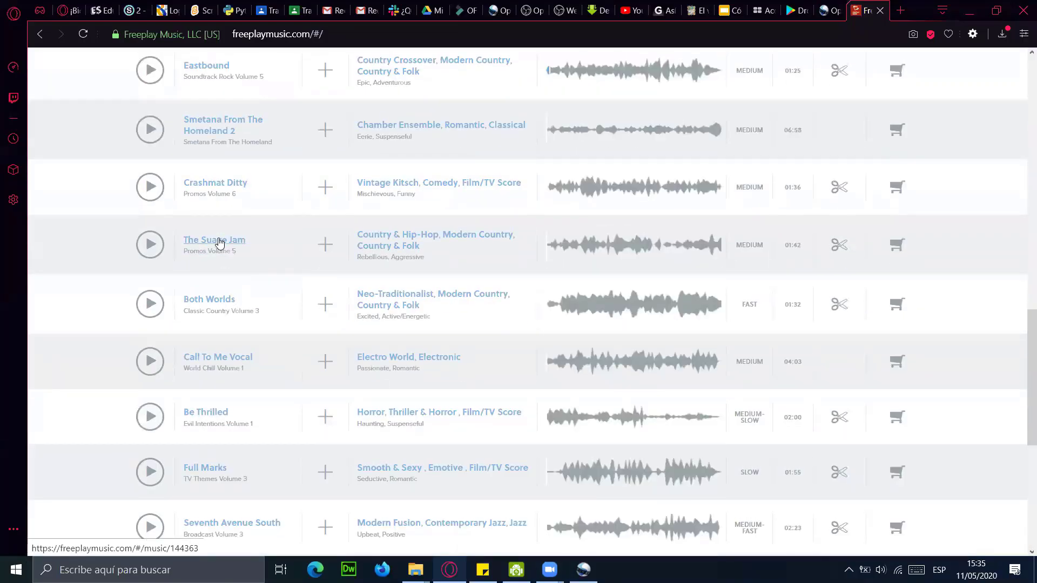
click(219, 241)
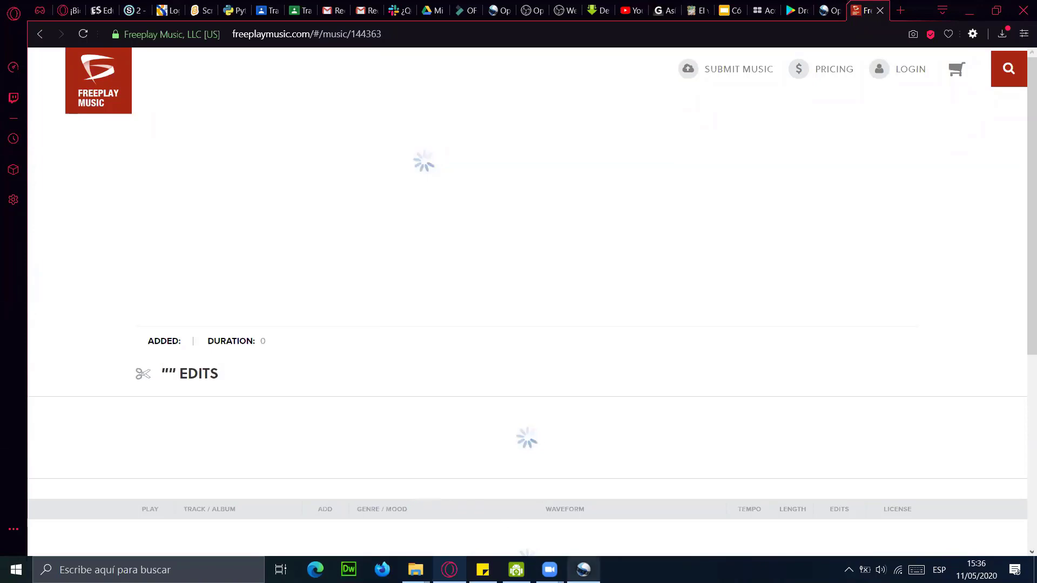
Step: Switch to OpenShot, move the playhead to the start of the timeline and begin a new static title
click(583, 570)
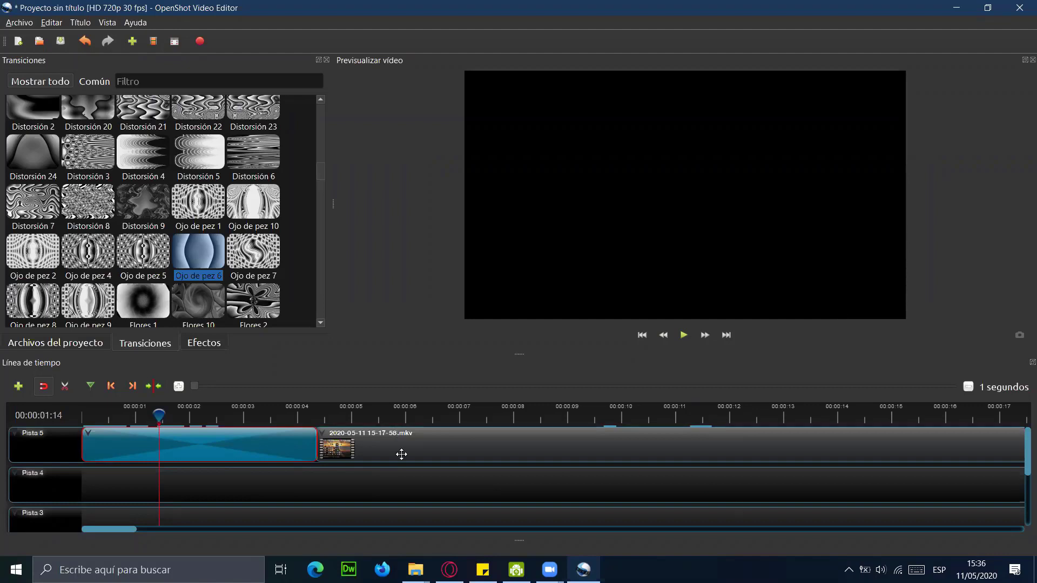
drag(159, 417, 73, 427)
click(74, 22)
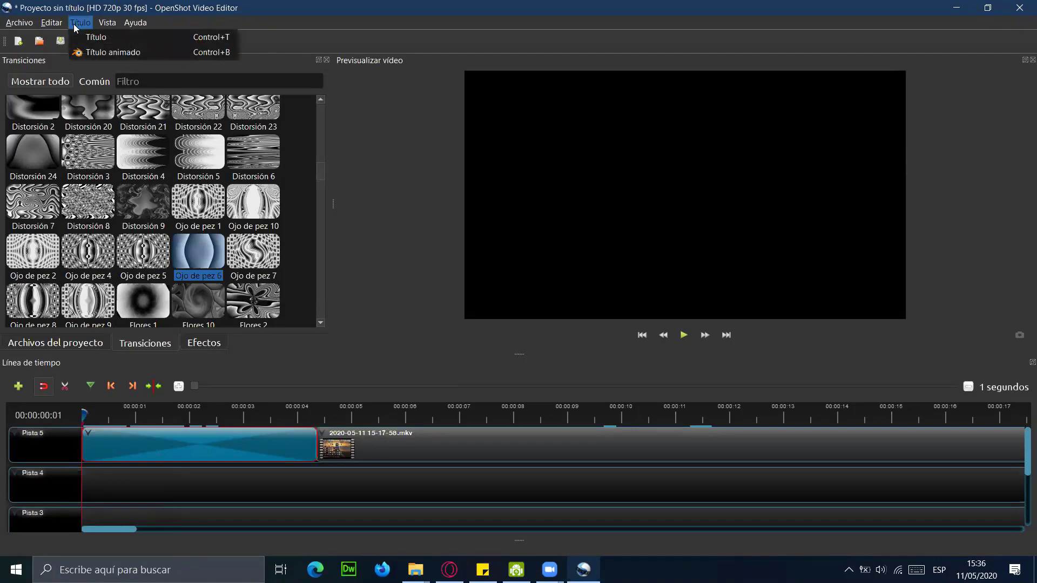
click(103, 38)
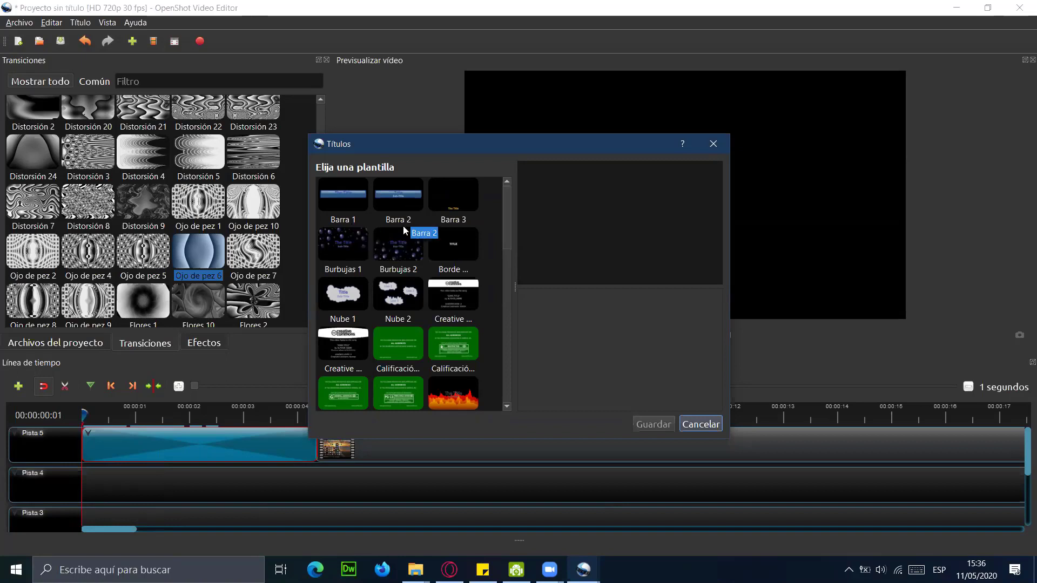
Step: Browse the title templates, preview a few of them and choose Nube 2
scroll(424, 322, down, 3)
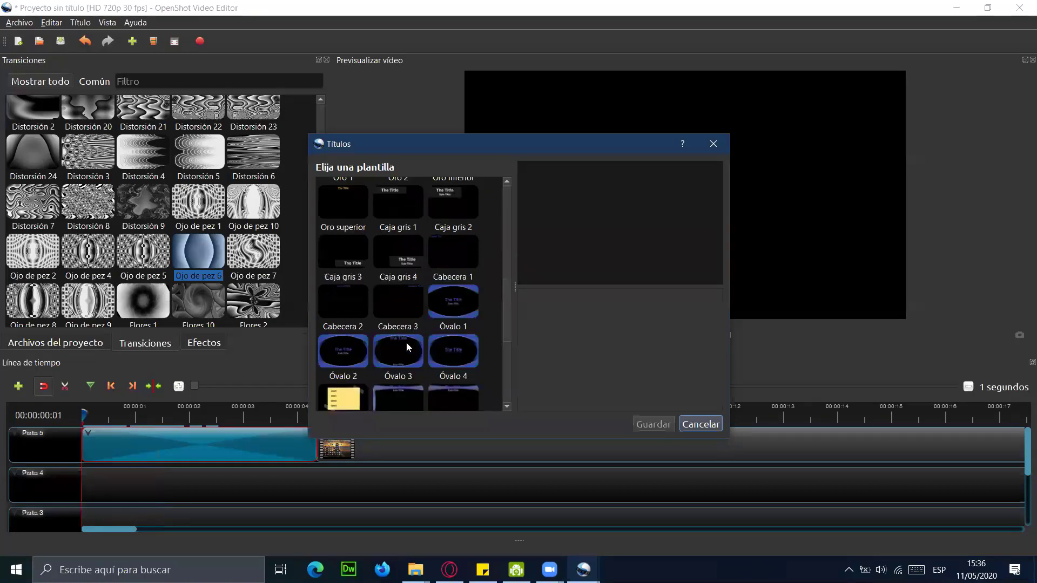
scroll(407, 342, up, 3)
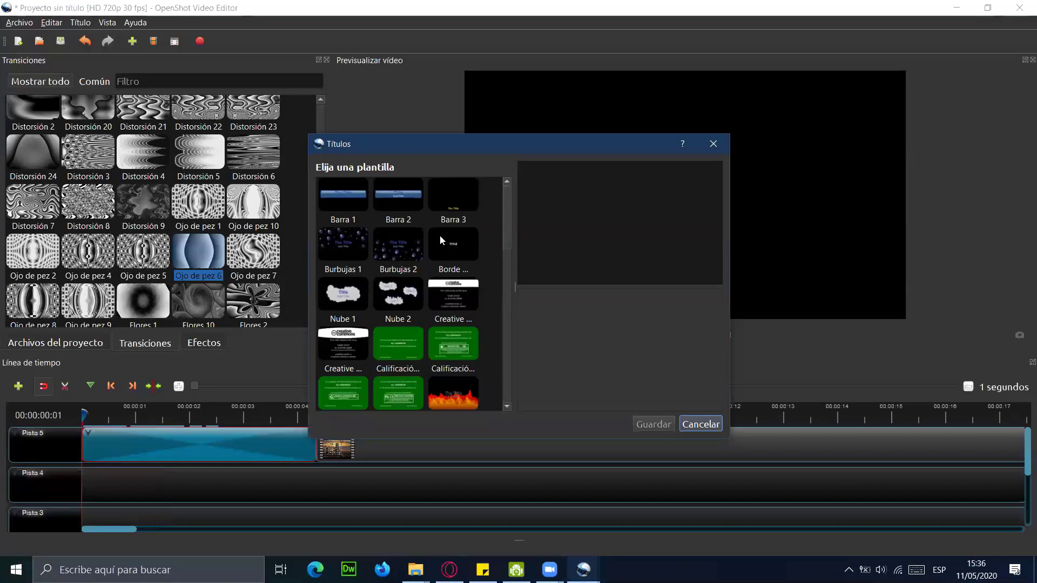
click(450, 204)
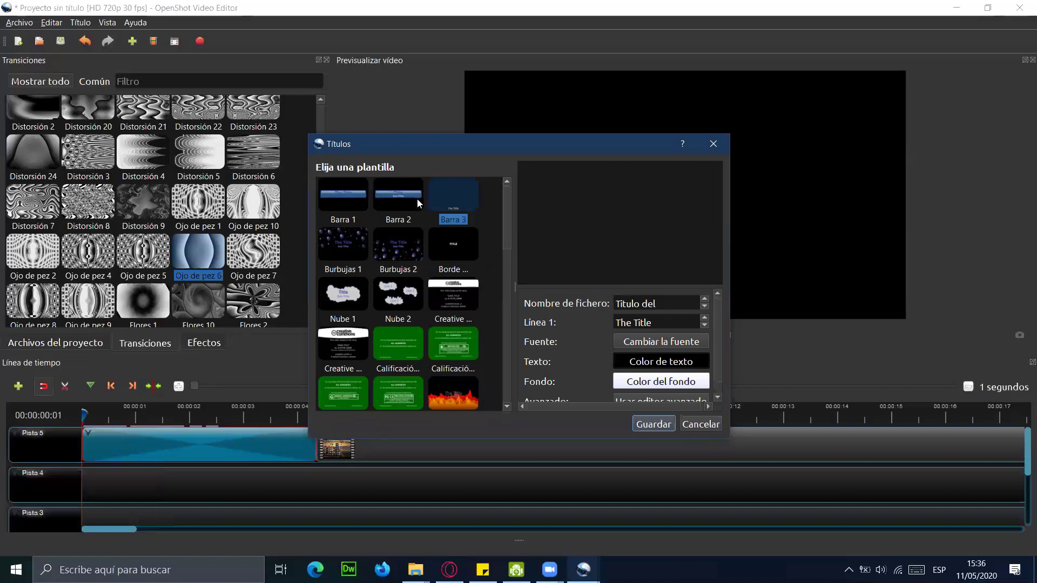
scroll(396, 193, down, 3)
click(396, 193)
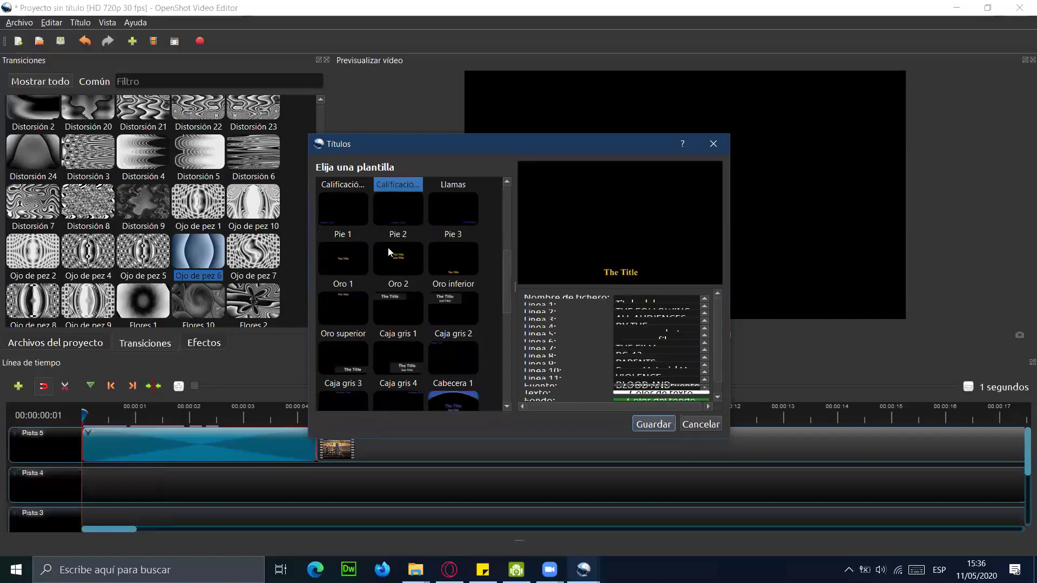
click(349, 187)
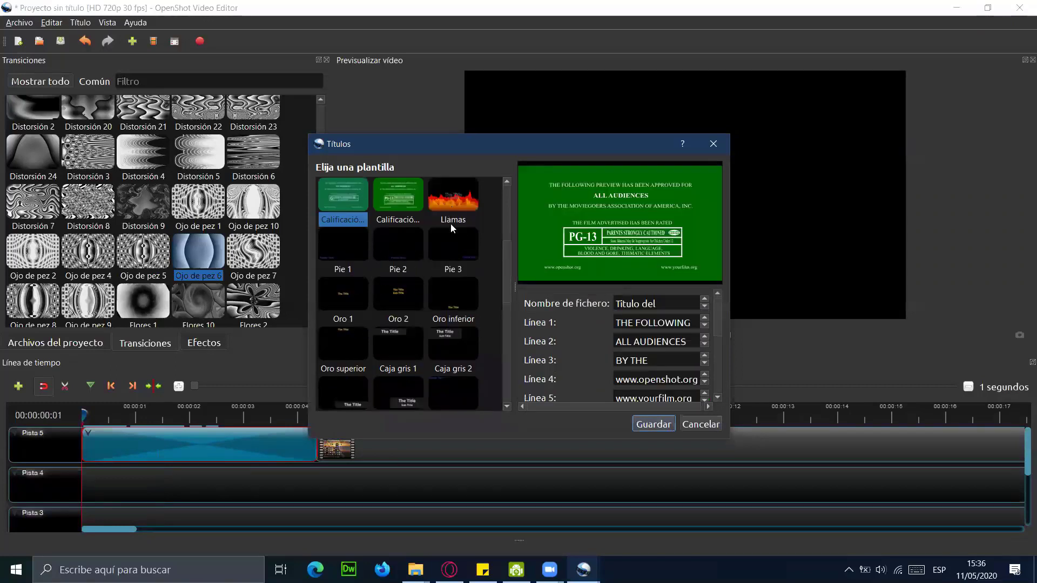
click(396, 292)
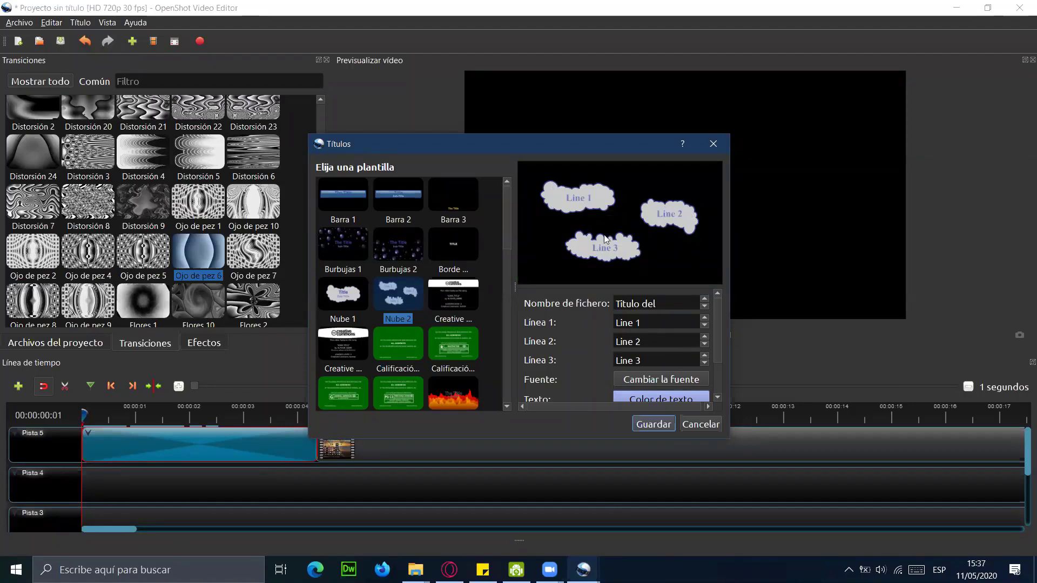
Step: Set the title's Línea 1 text to "Hola" and save the title
drag(648, 321, 575, 315)
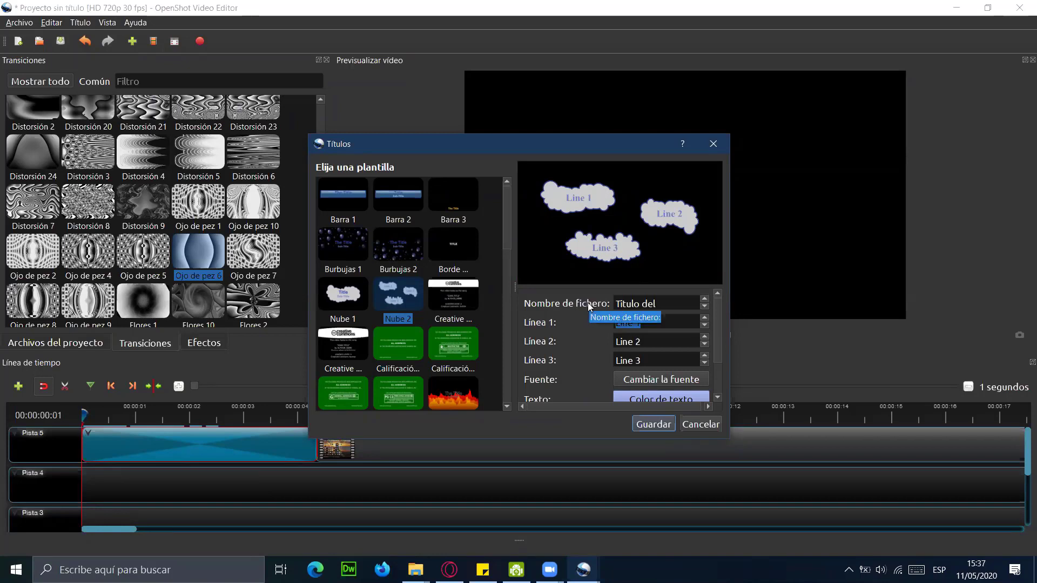
text(H)
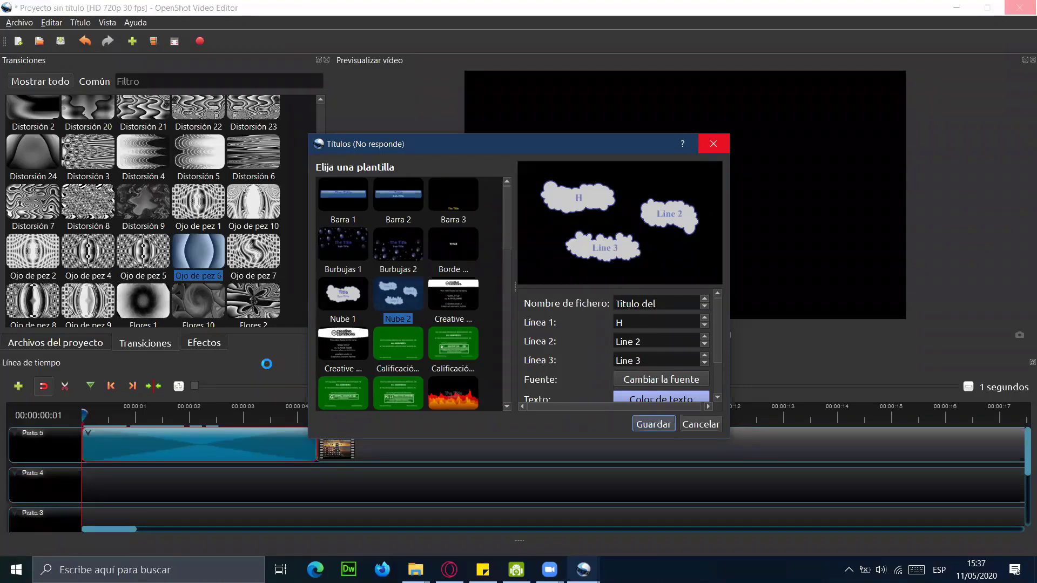
click(637, 323)
key(BackSpace)
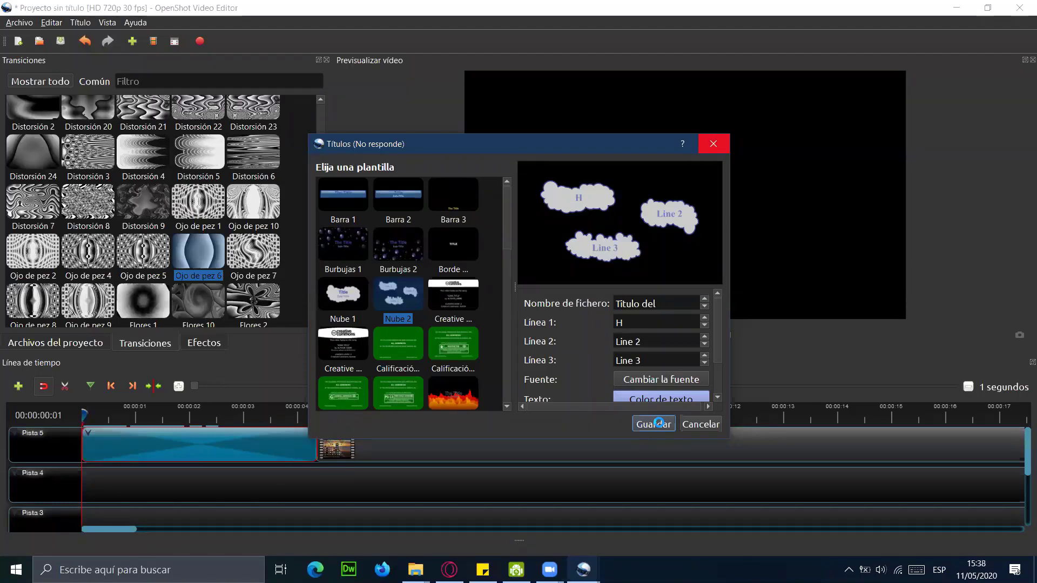
text(ola)
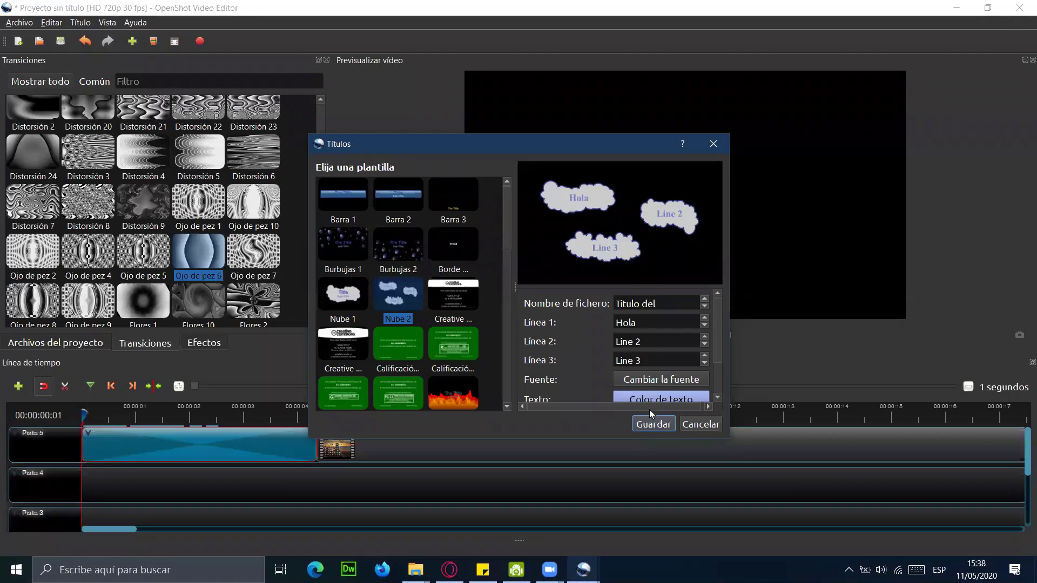
click(652, 420)
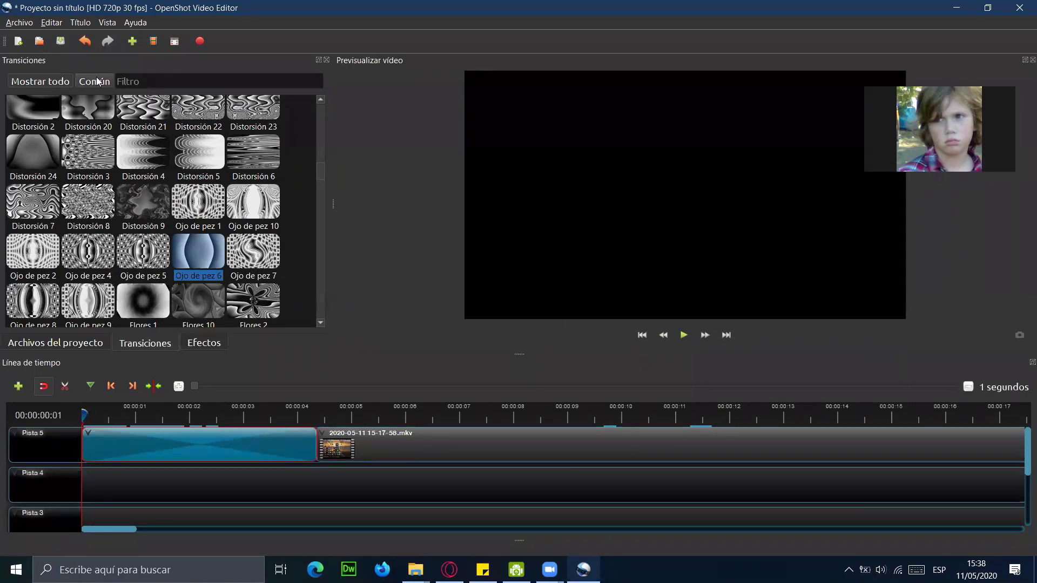
Step: Place the new cloud title at the start of Pista 4 and shorten it to about 4.3 seconds
click(51, 344)
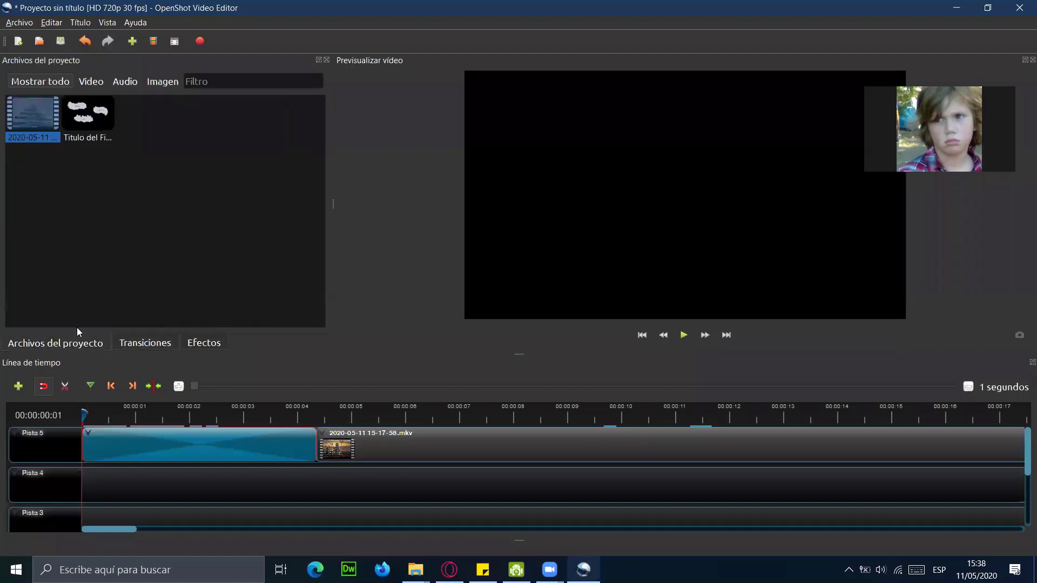
click(88, 111)
drag(96, 134, 175, 491)
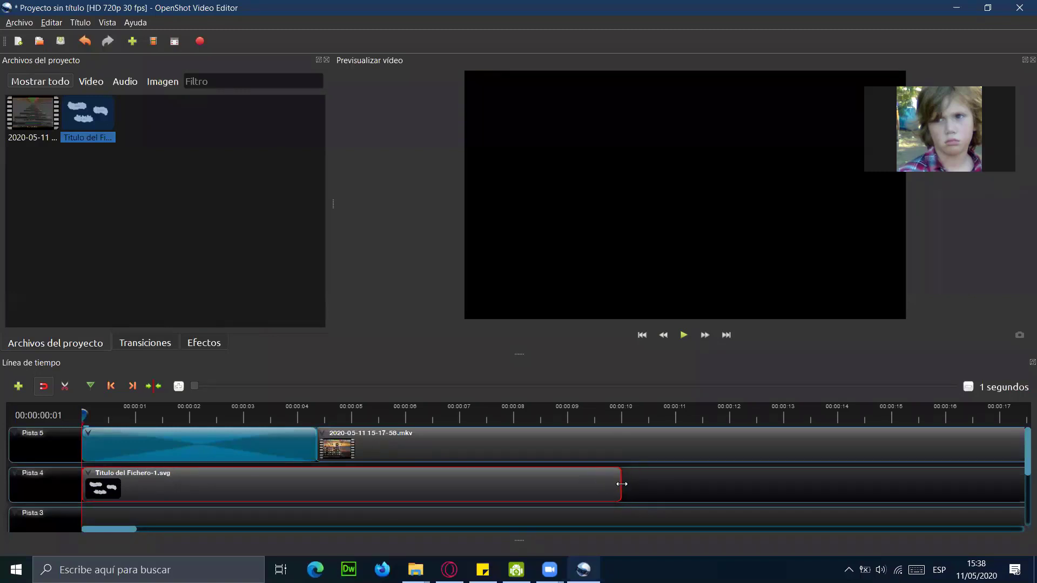
drag(315, 492, 315, 489)
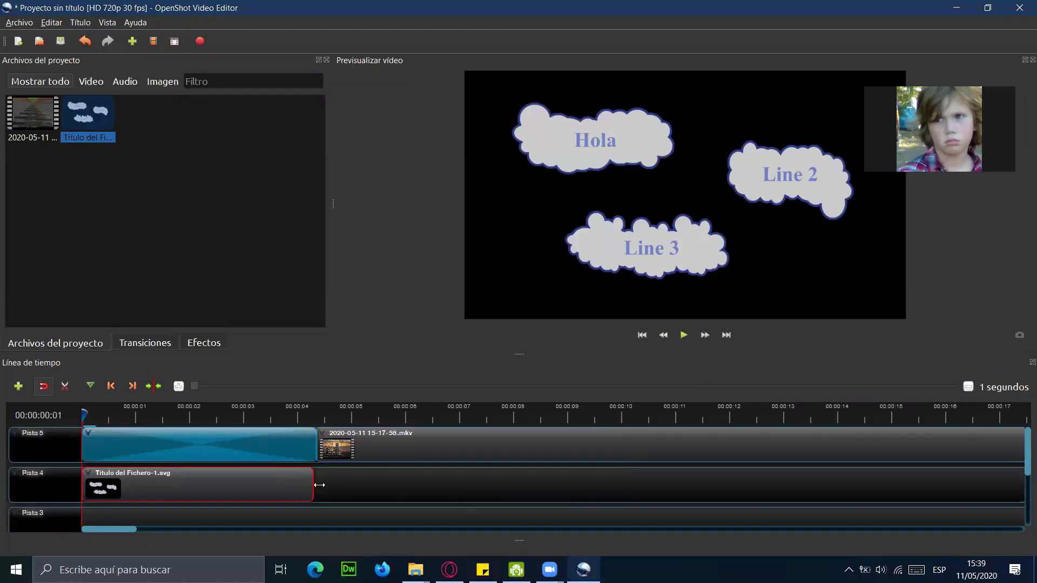
Step: Lengthen the cloud title on Pista 4 to about 4.4 seconds and play the start of the video to check it
drag(316, 486, 323, 487)
click(684, 336)
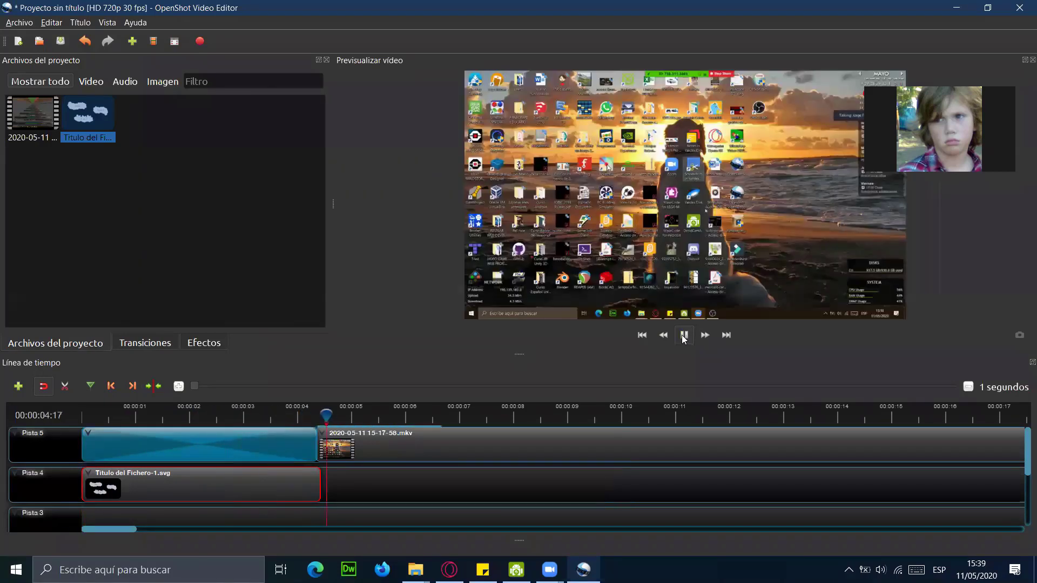
click(684, 337)
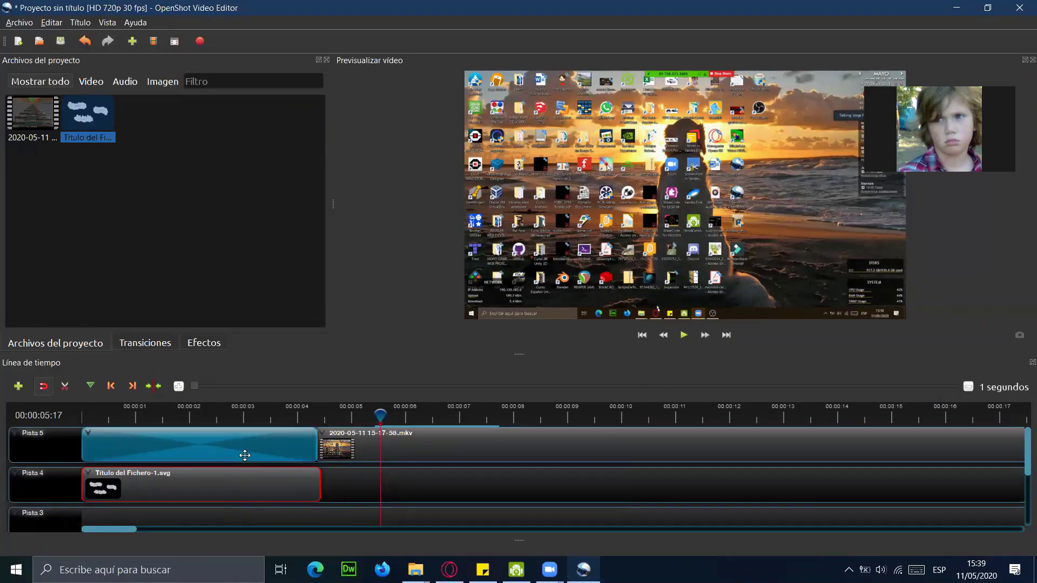
Step: Look through the transitions and effects and apply the Onda effect to the video clip on Pista 5
click(204, 344)
click(141, 343)
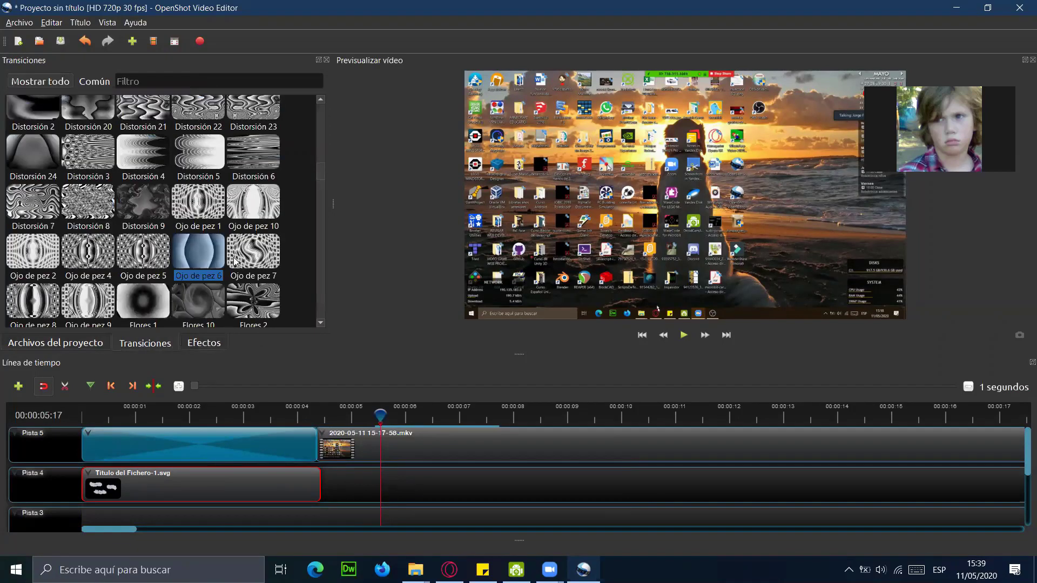
click(200, 343)
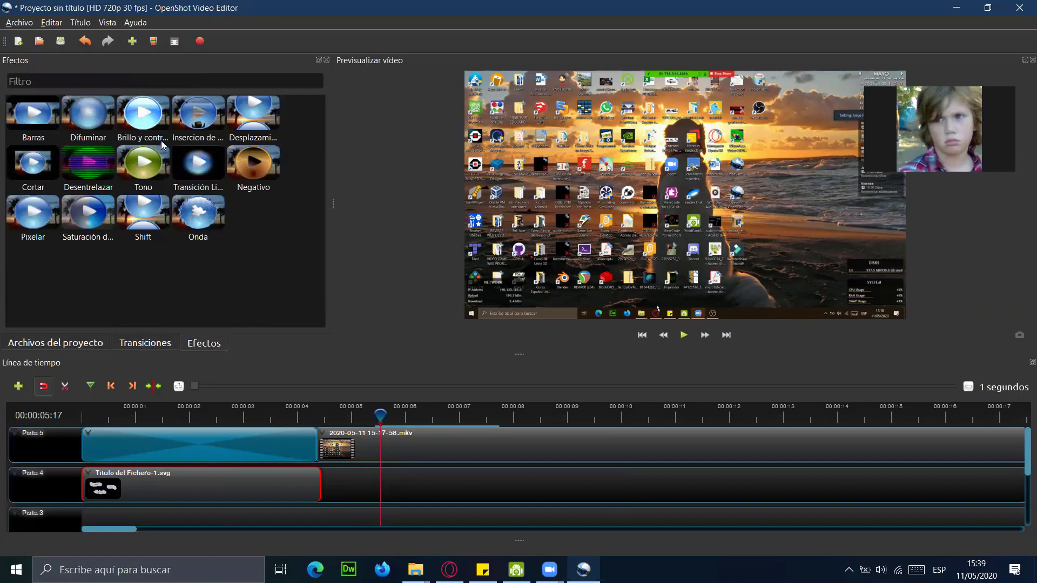
drag(205, 216, 553, 452)
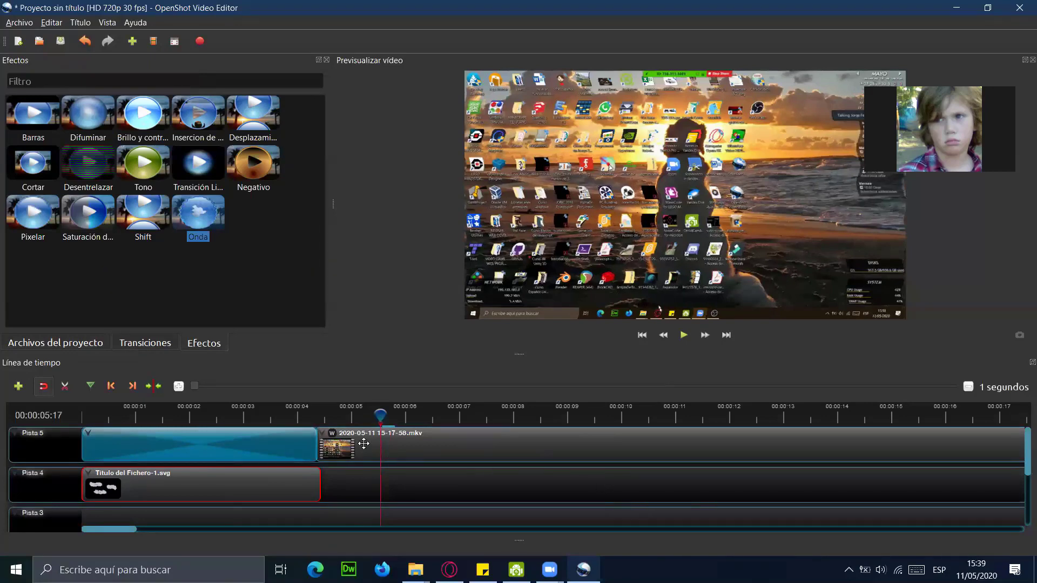
Step: Play and scrub the video clip from about 4.5 to 11 seconds to examine the Onda effect
click(330, 415)
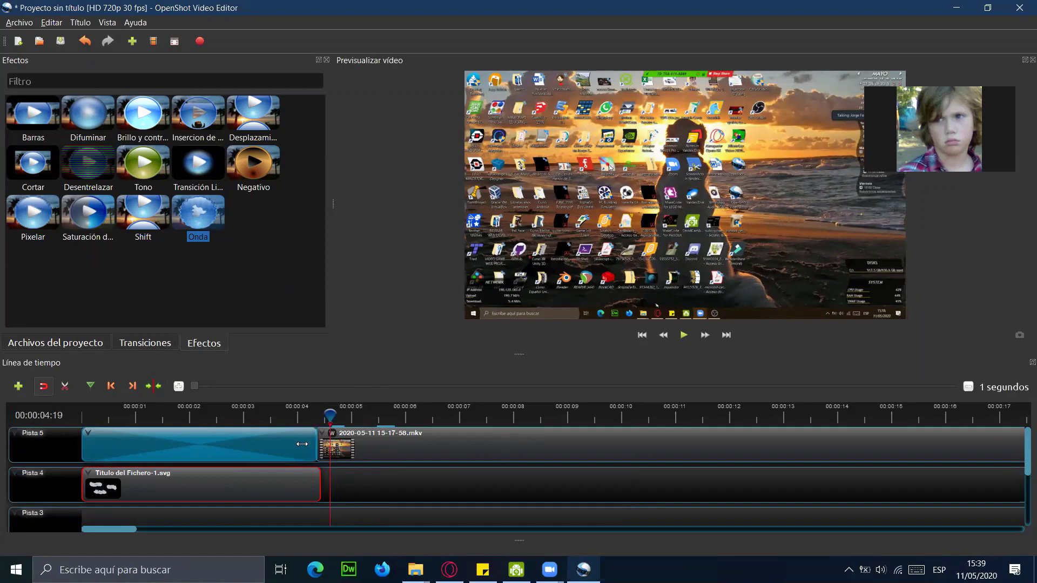
click(143, 344)
click(205, 343)
drag(326, 415, 322, 415)
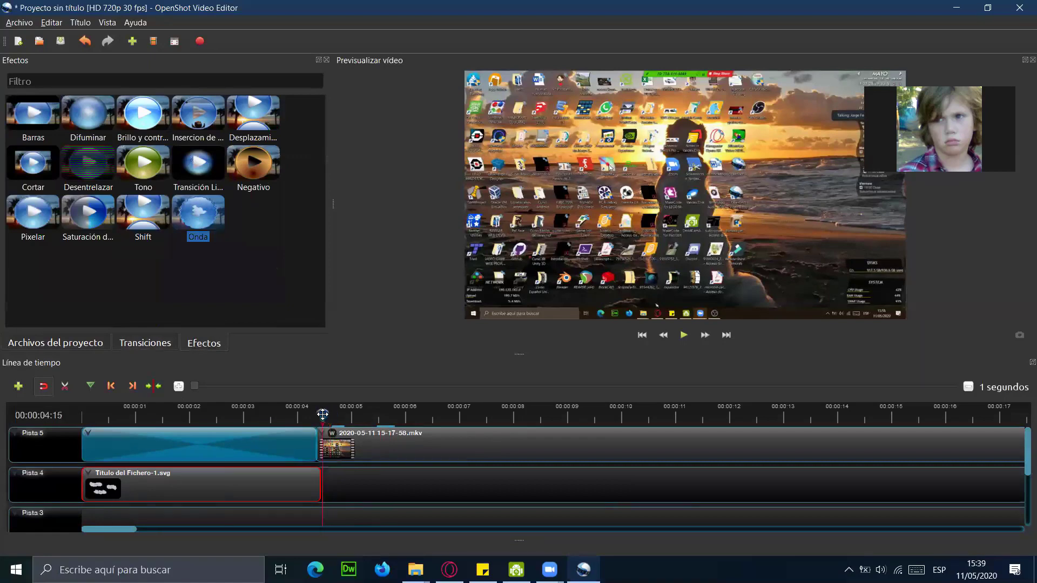
click(683, 335)
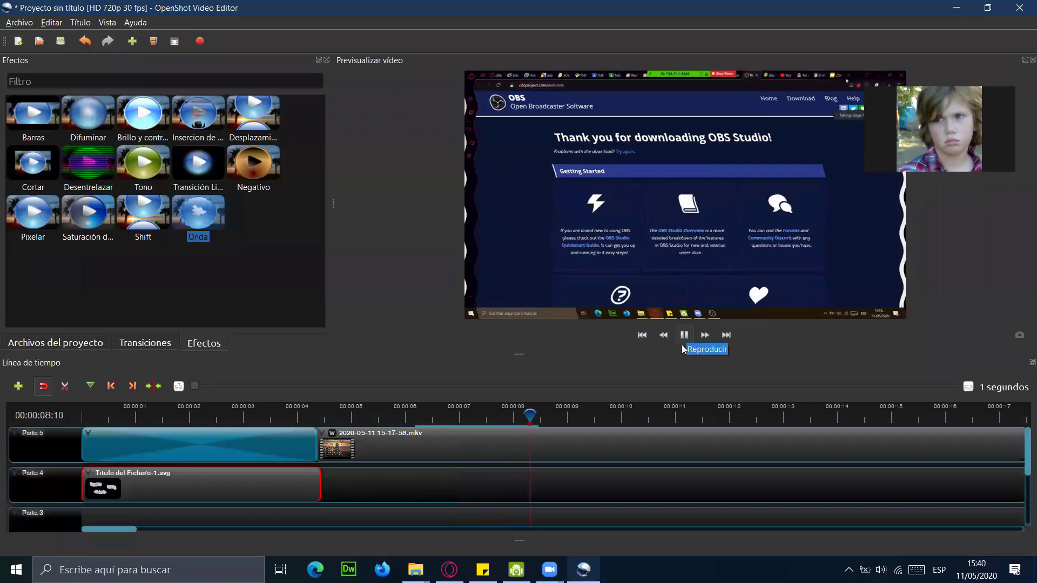
click(684, 336)
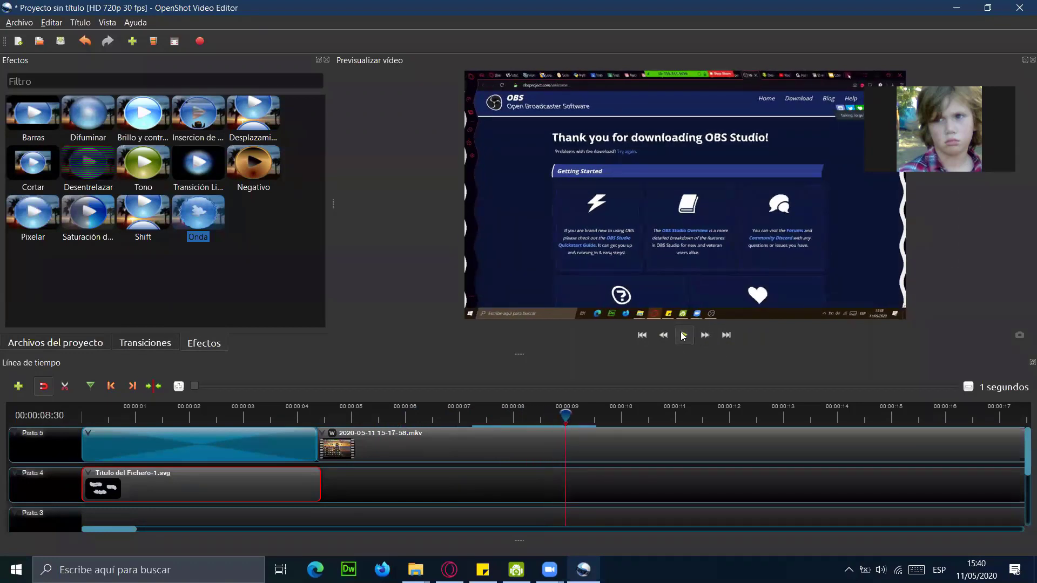
click(683, 336)
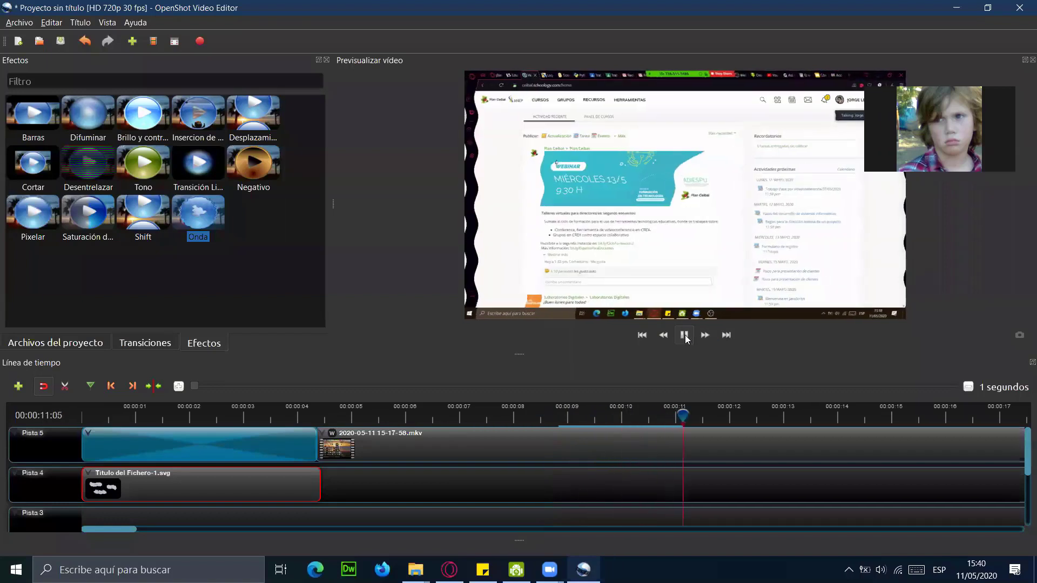
click(684, 335)
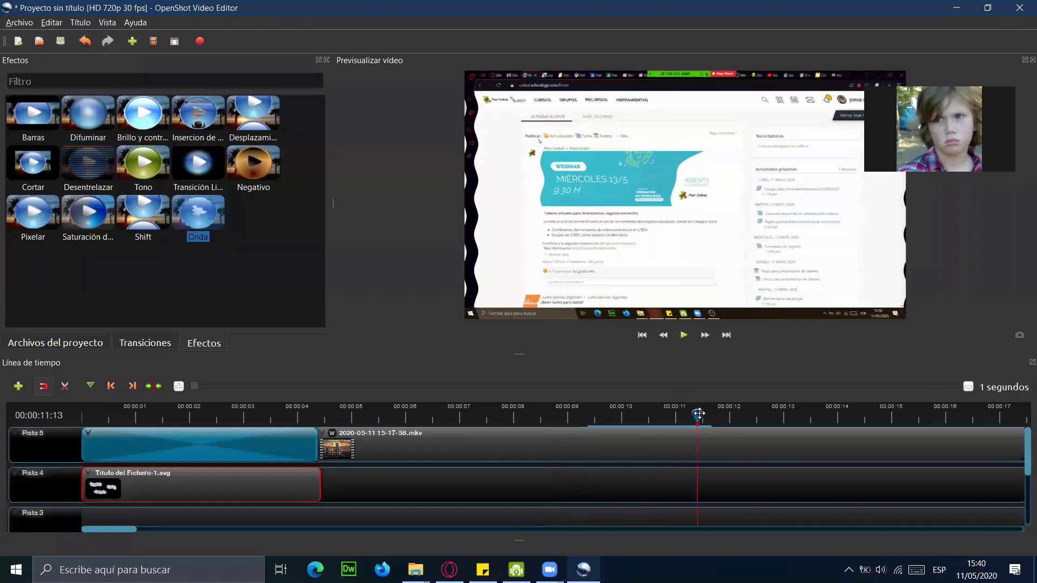
drag(717, 417, 672, 417)
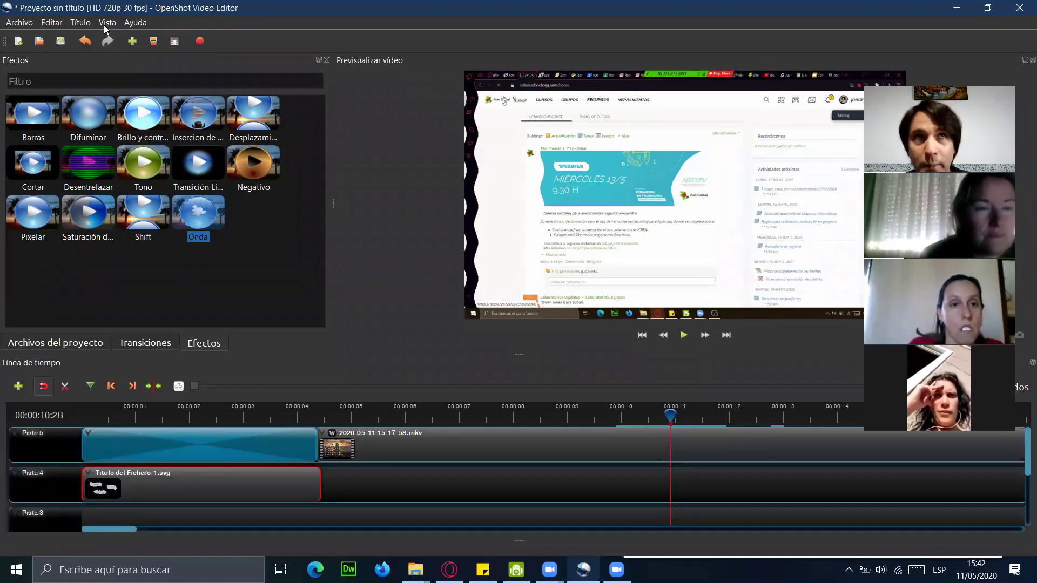
Step: Begin a new static title using the Barra 3 template
click(70, 24)
click(95, 35)
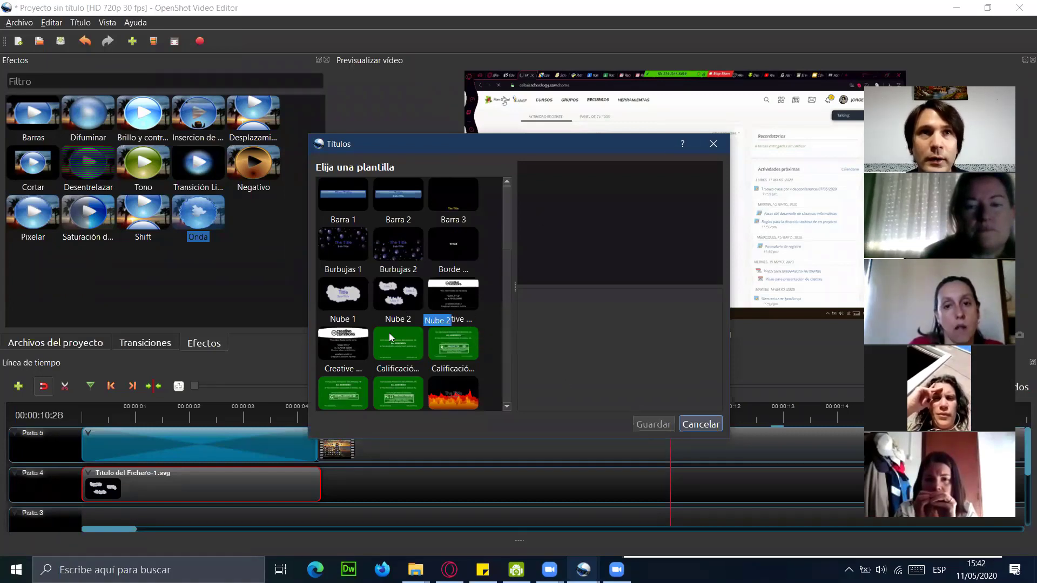
click(468, 198)
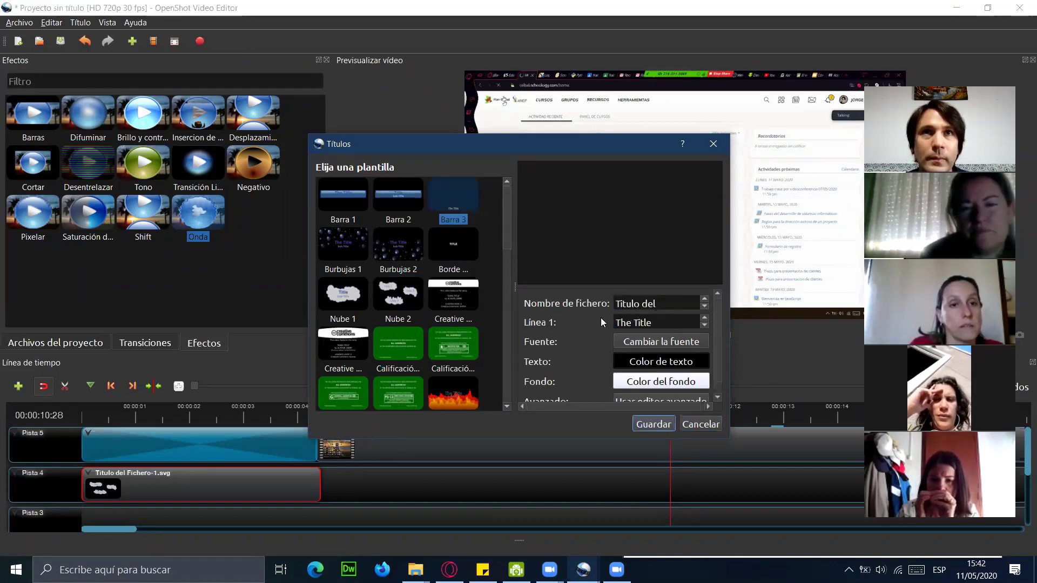
Step: Replace the title's Línea 1 text with "Error:" and save the title
double_click(665, 329)
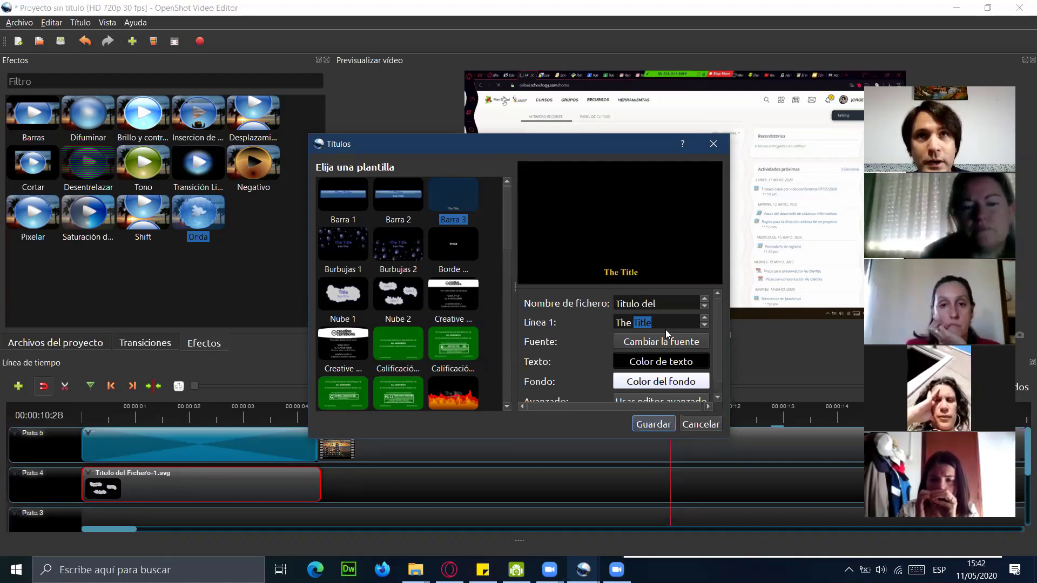
key(BackSpace)
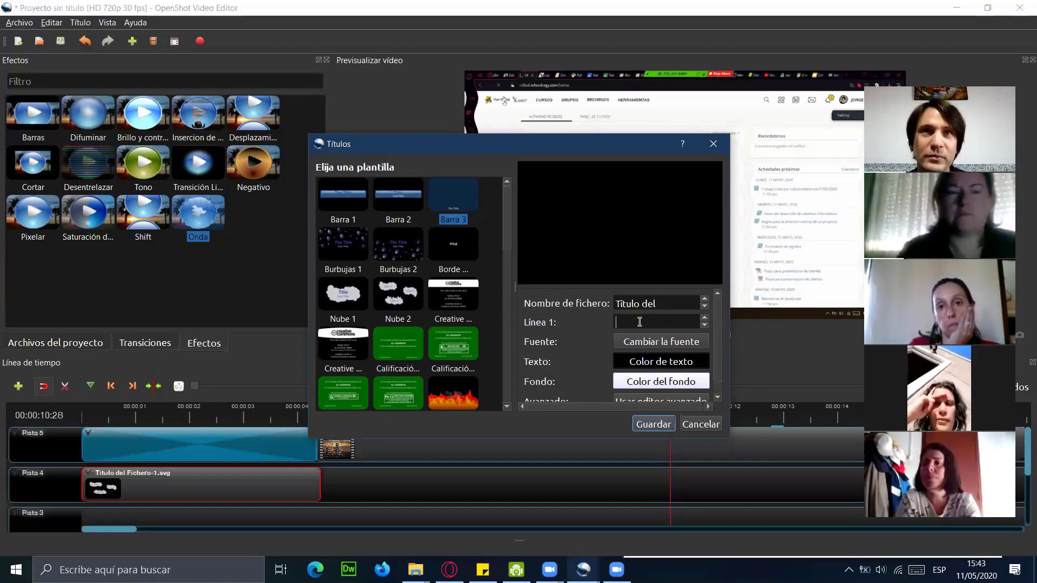
click(639, 322)
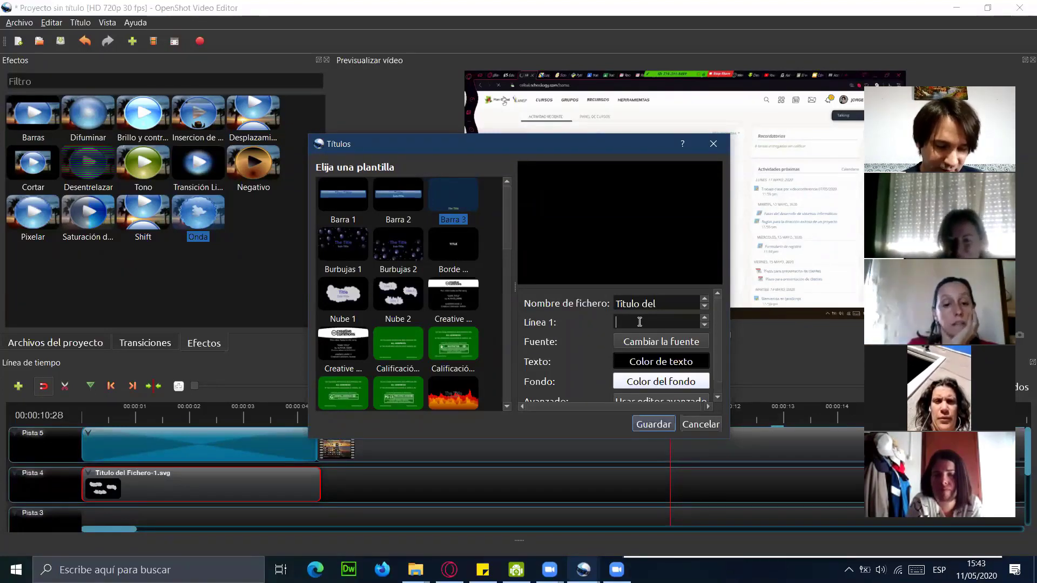
text(H)
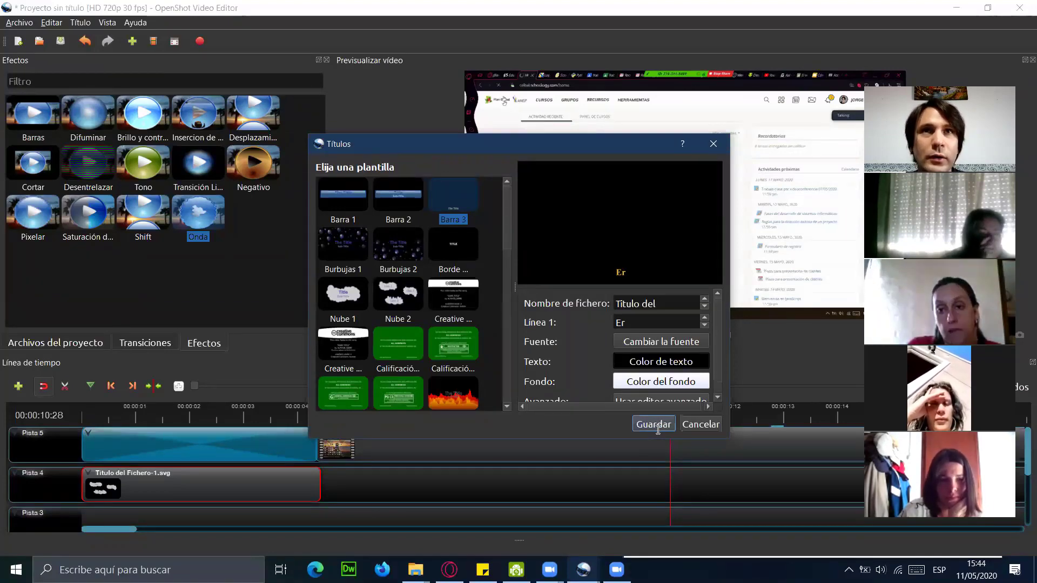
click(657, 426)
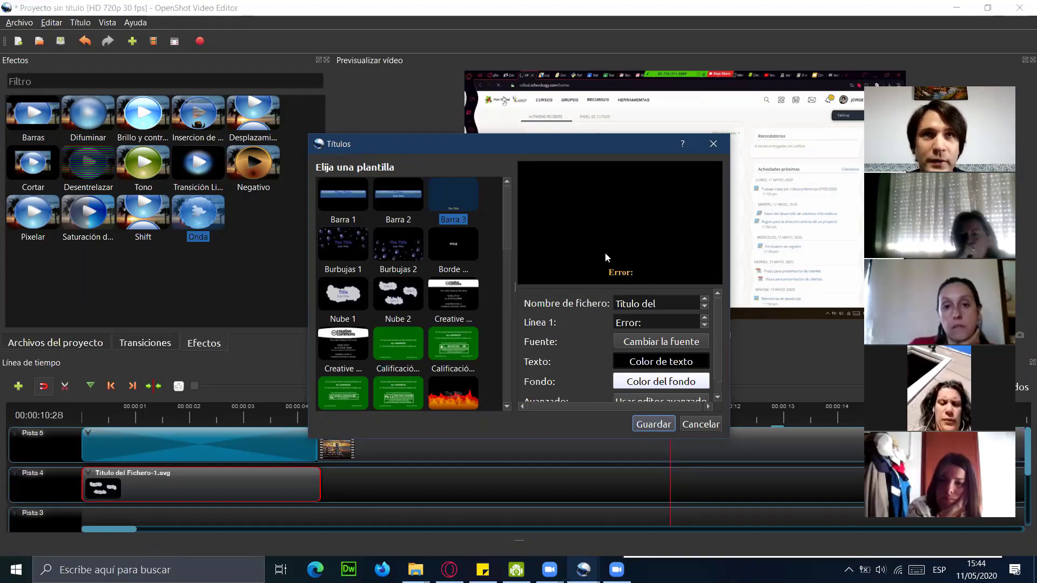
key(Escape)
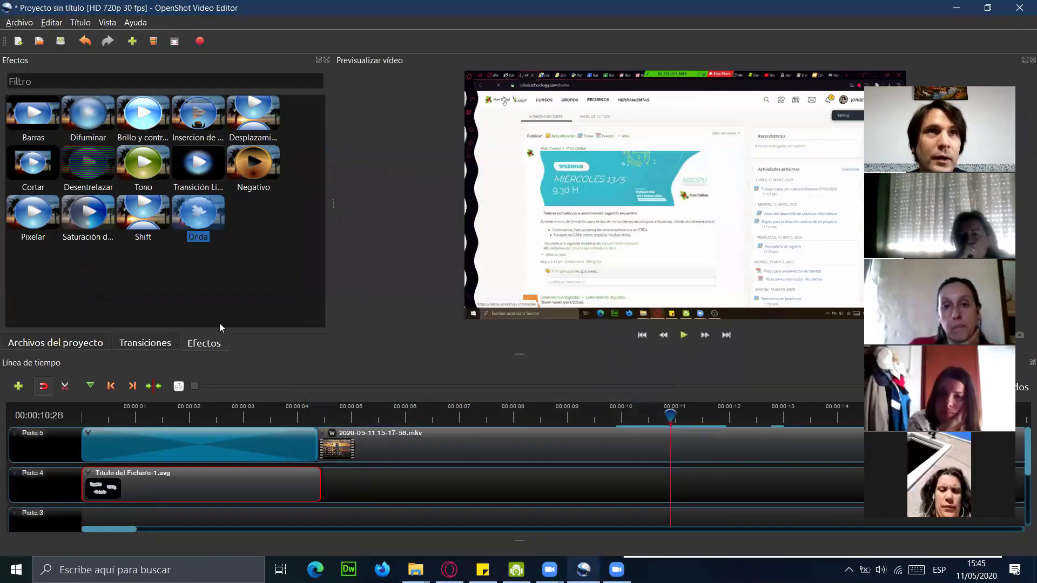
Step: Place the new "Error:" title on the timeline and move it to Pista 3, starting at about 5 seconds
click(61, 344)
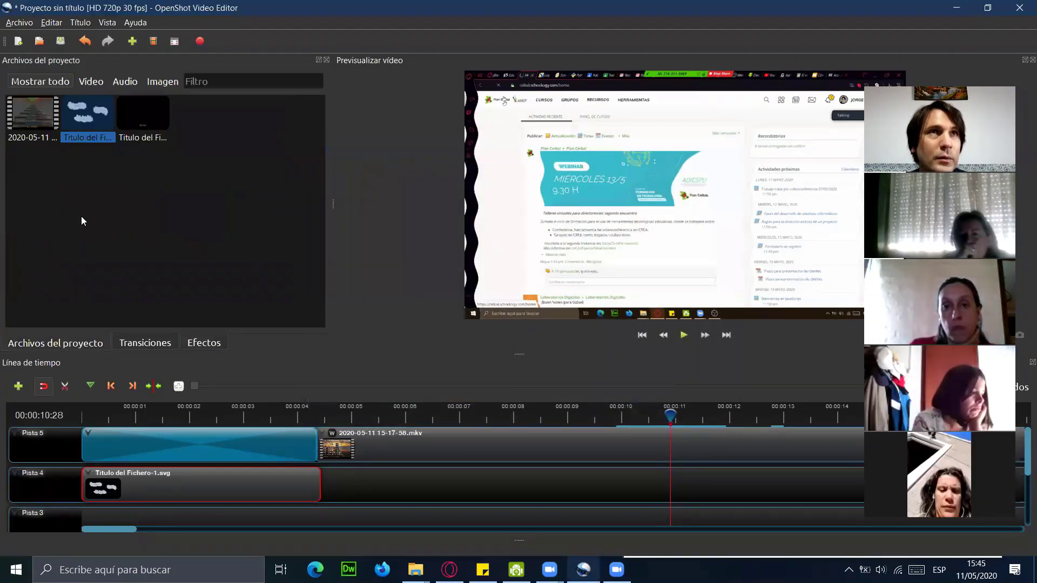
drag(140, 106, 364, 494)
drag(441, 488, 552, 414)
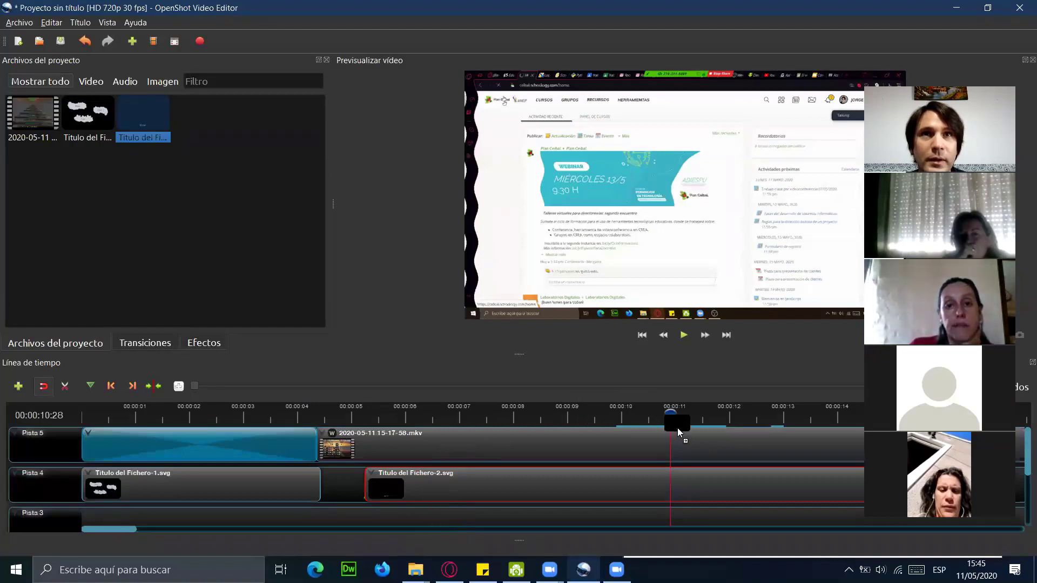
drag(669, 420, 345, 522)
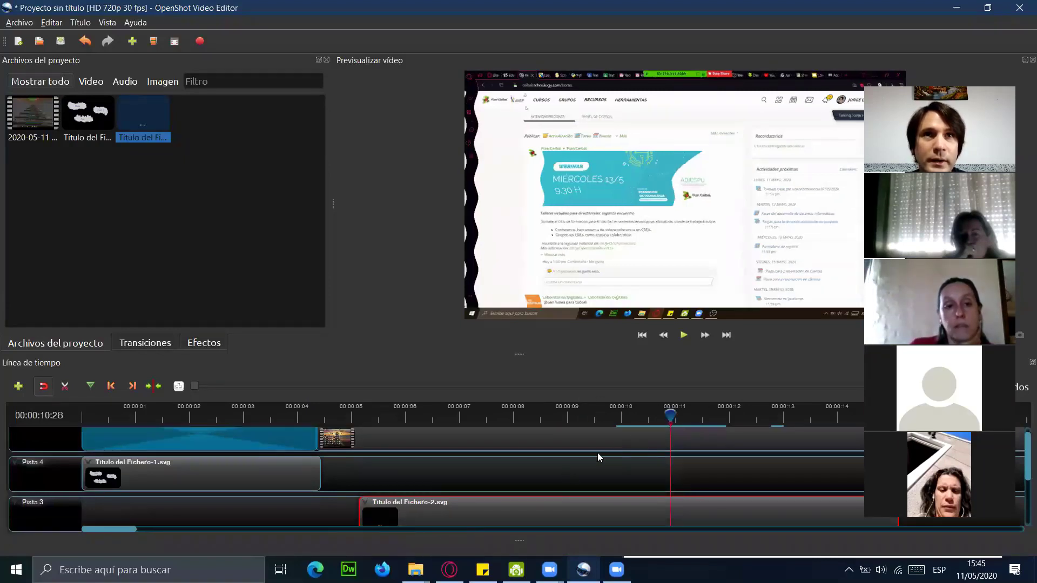
Step: Rearrange the tracks so the "Error:" title sits on Pista 5 above the video clip on Pista 4, both starting at about 4.4 seconds
drag(671, 416, 625, 416)
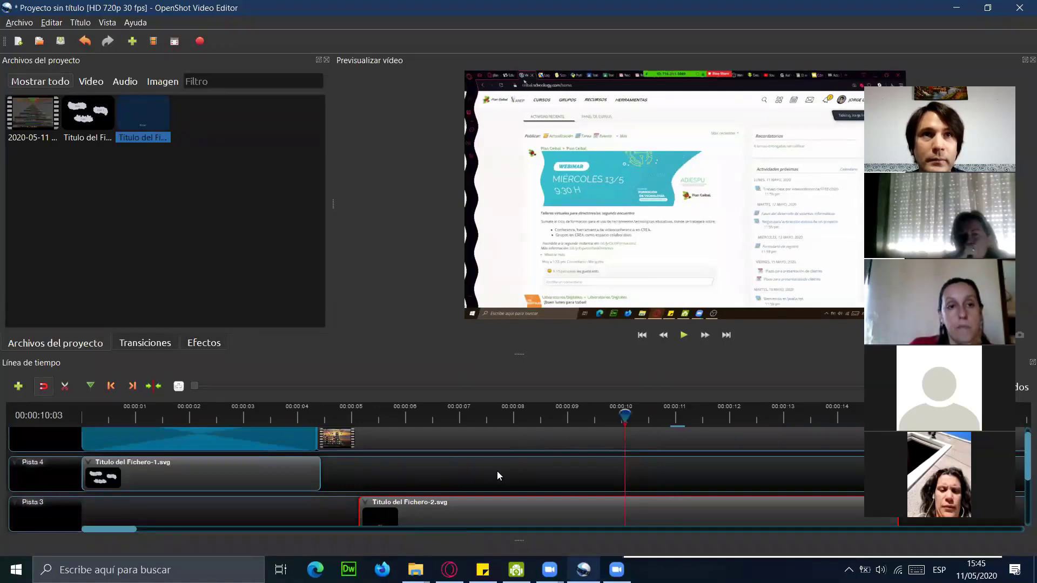
scroll(482, 464, up, 1)
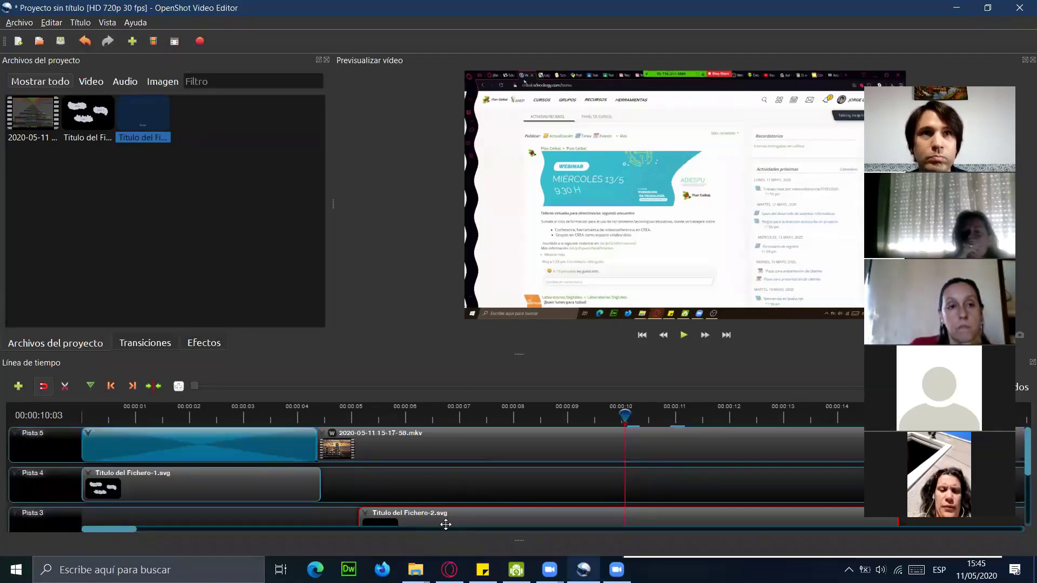
drag(459, 518, 432, 479)
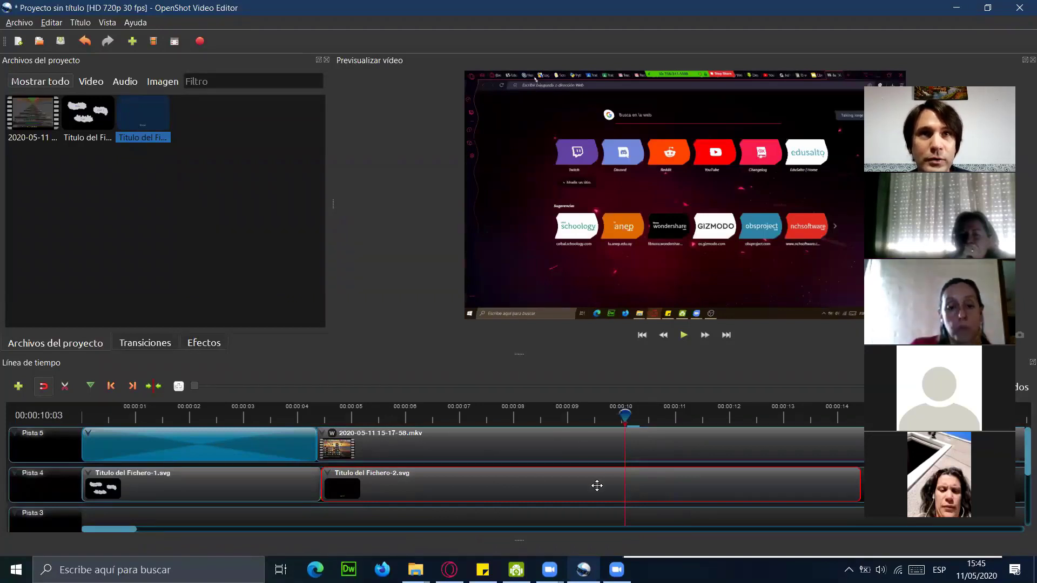
drag(451, 479, 452, 521)
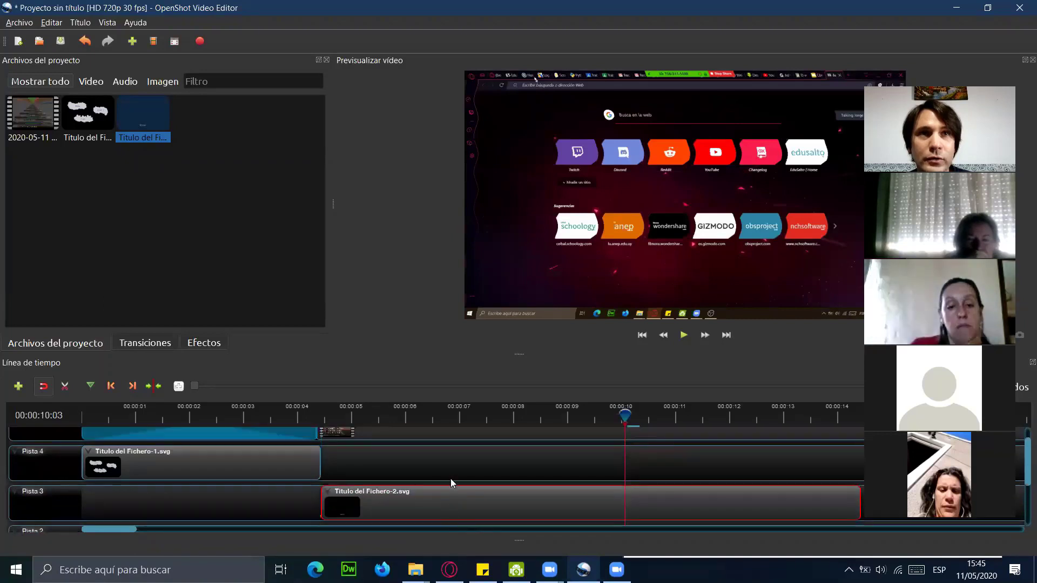
drag(405, 448, 431, 440)
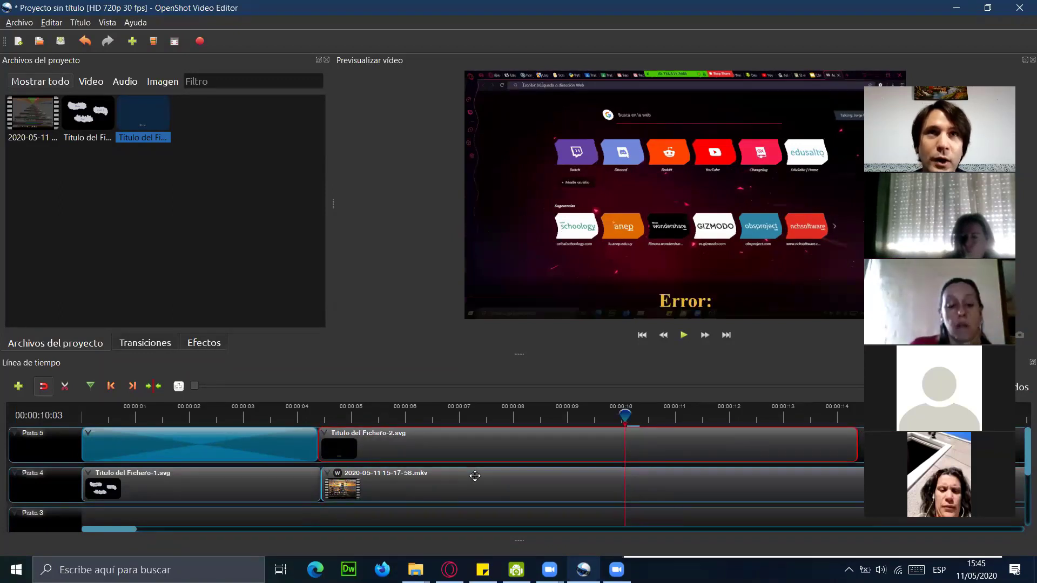
Step: Scrub the timeline between about 3.5 and 11 seconds to examine the "Error:" title over the video
drag(629, 413, 455, 416)
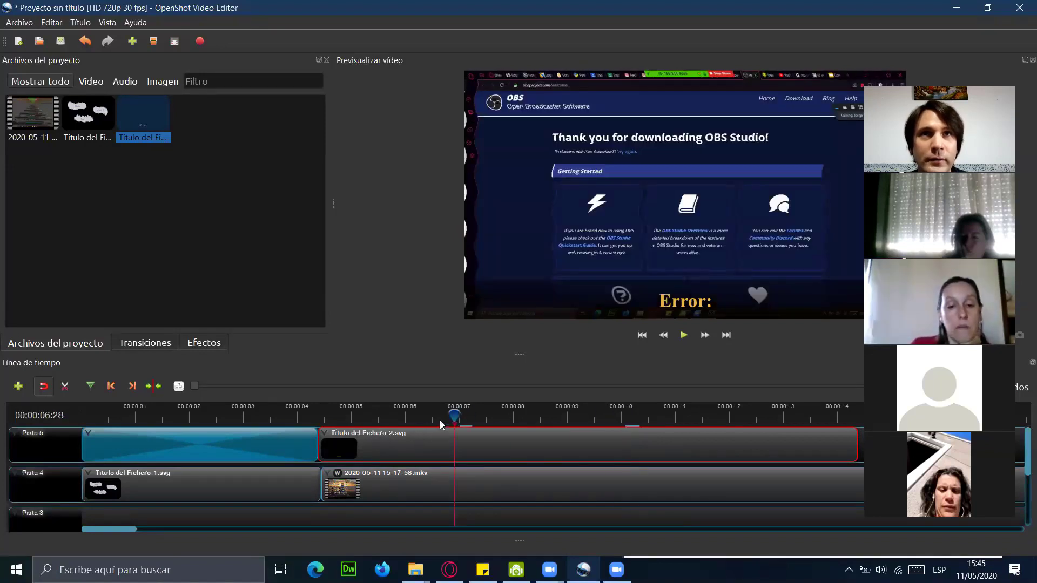
drag(454, 414, 638, 415)
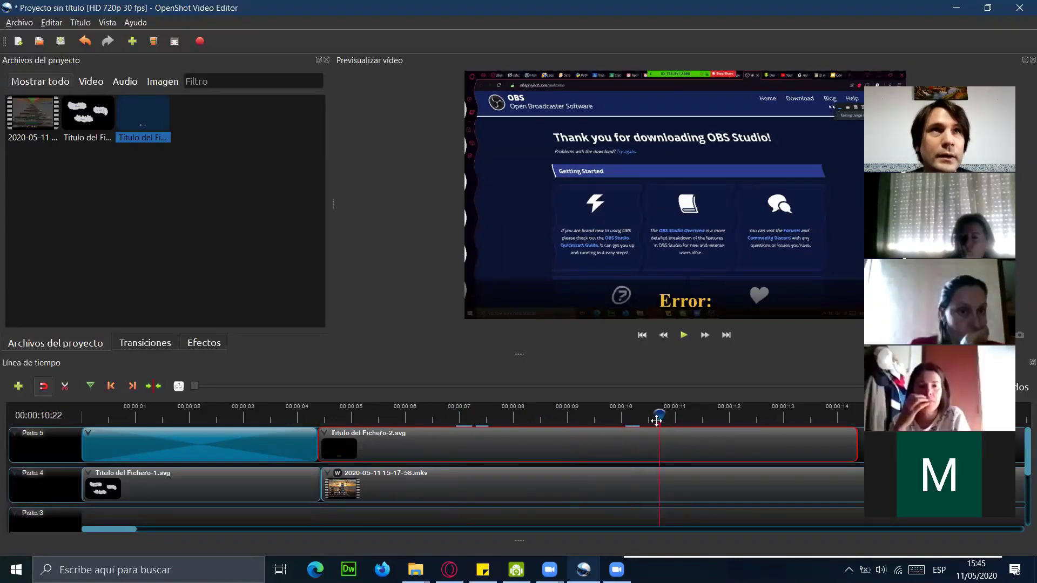
drag(660, 415, 555, 414)
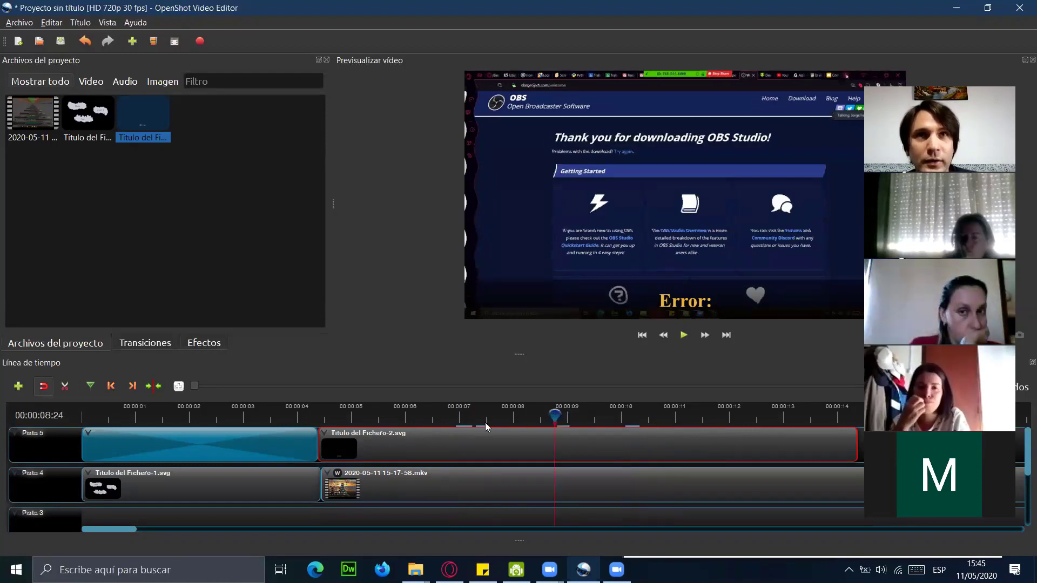
click(430, 414)
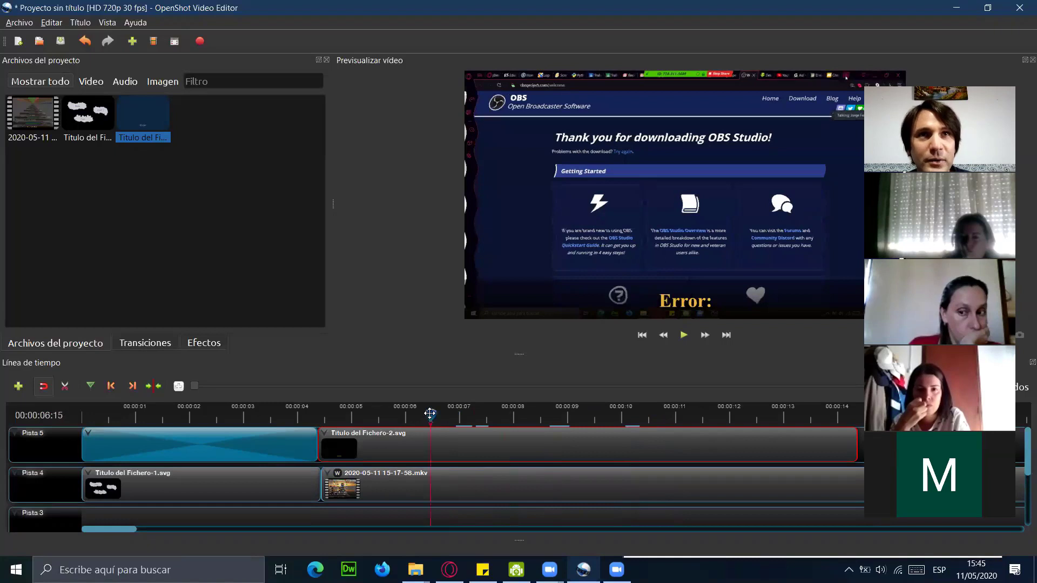
drag(430, 414, 338, 414)
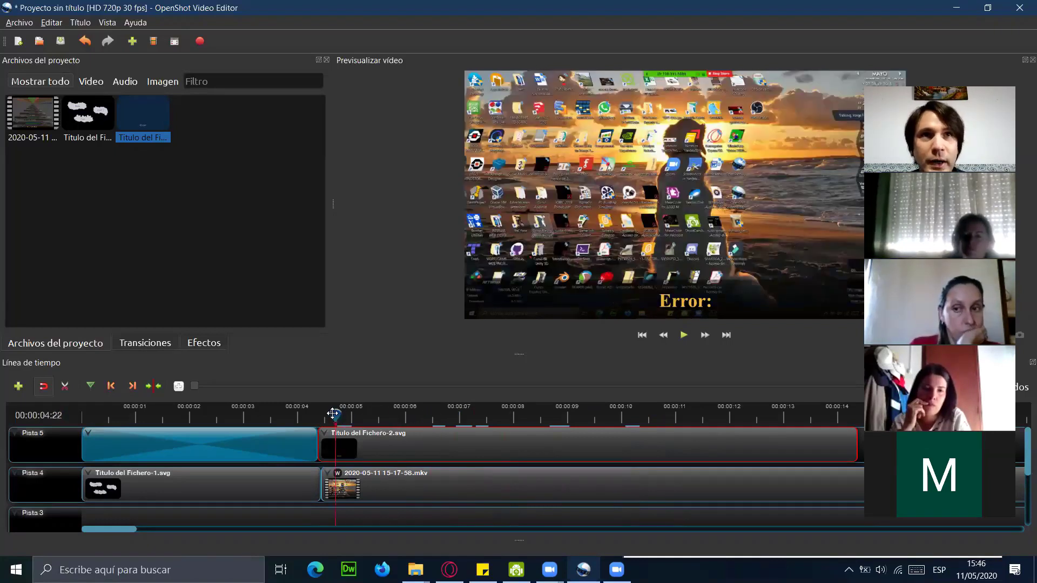
drag(338, 419, 271, 420)
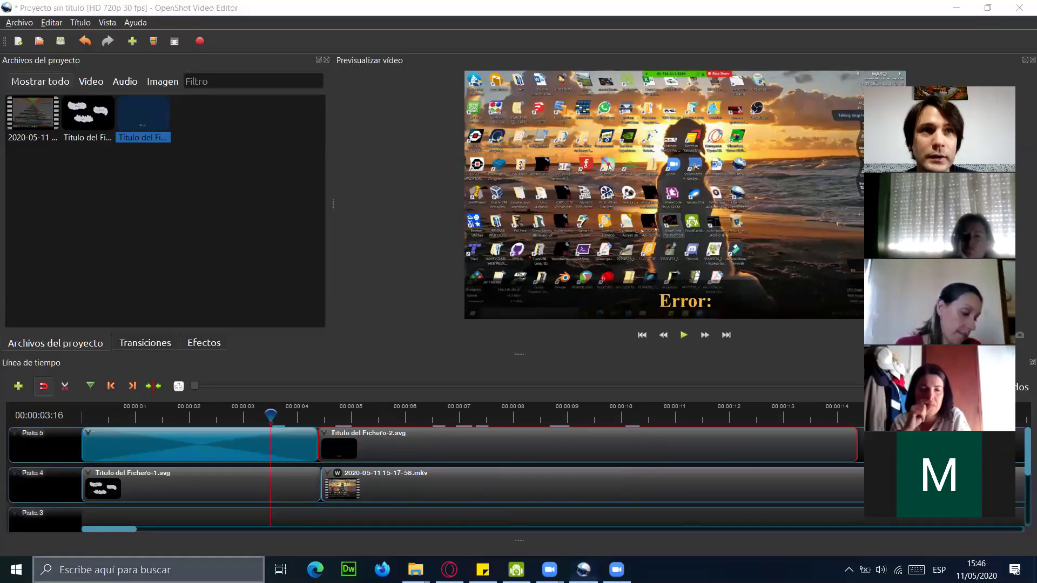
Step: Launch Camtasia 2018 and close the OpenShot video editor
key(super+s)
text(ca)
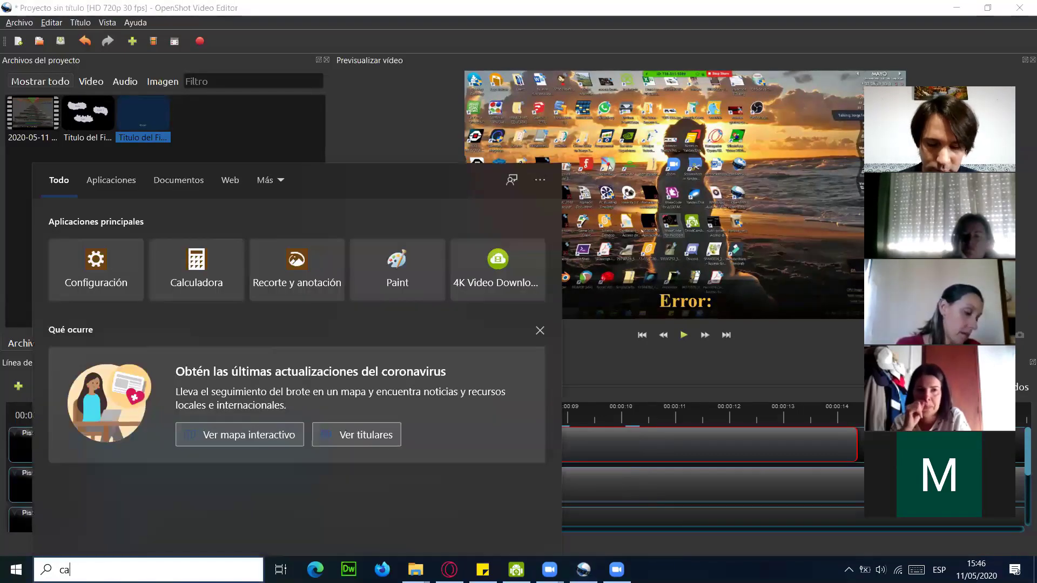
text(mtasia)
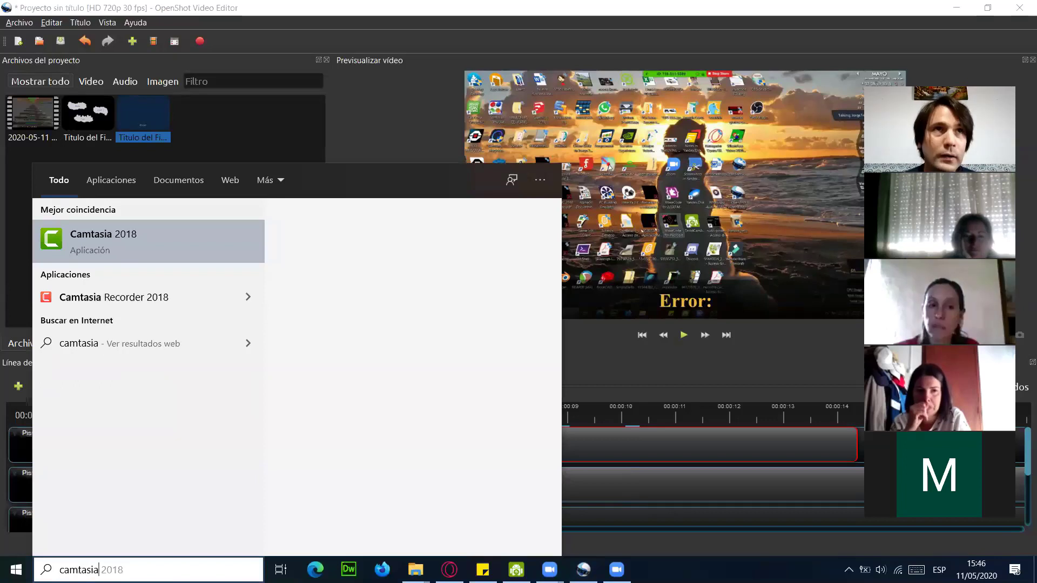
key(Return)
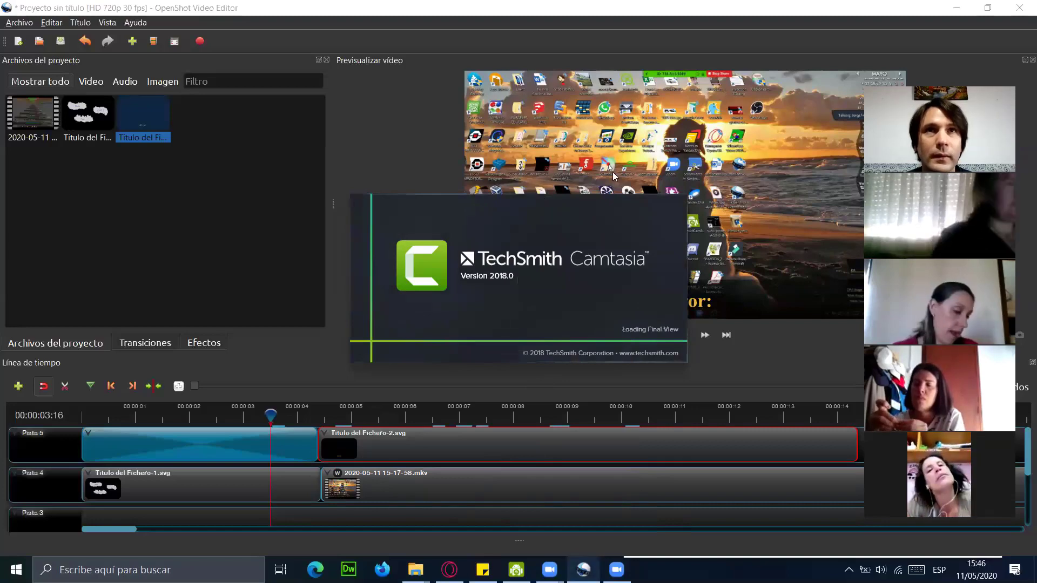
key(alt+F4)
click(584, 301)
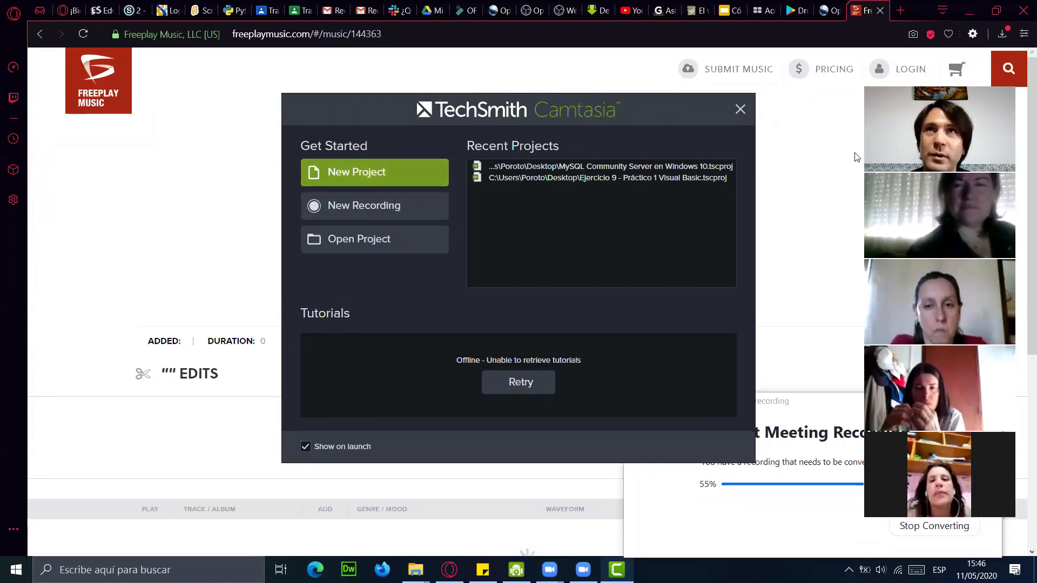
Step: In a new browser tab, search the web for "camtasia", open the New TechSmith Camtasia 2020 official site result, and return to the results
click(901, 10)
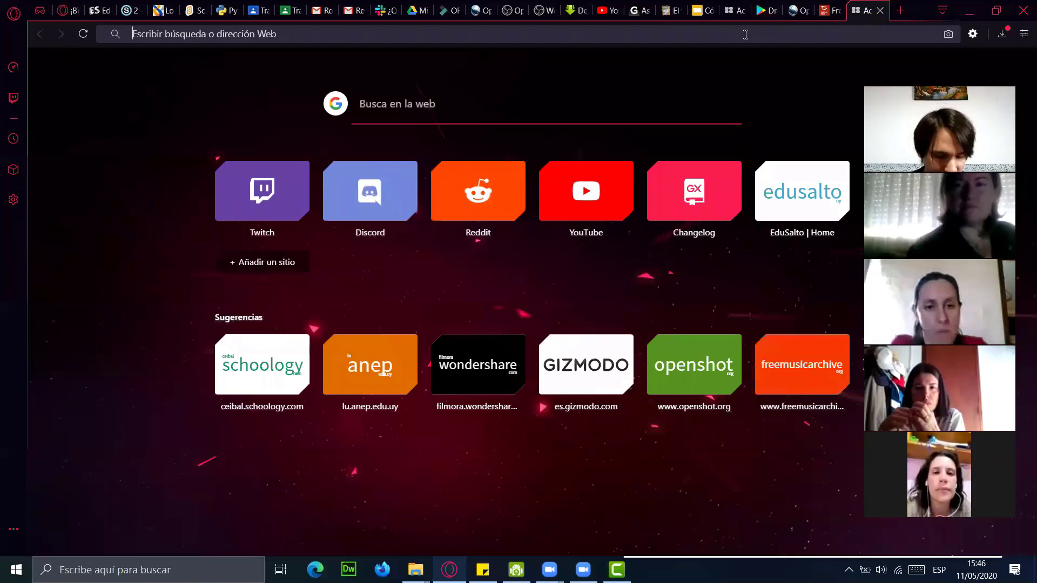
text(camtasia)
key(Return)
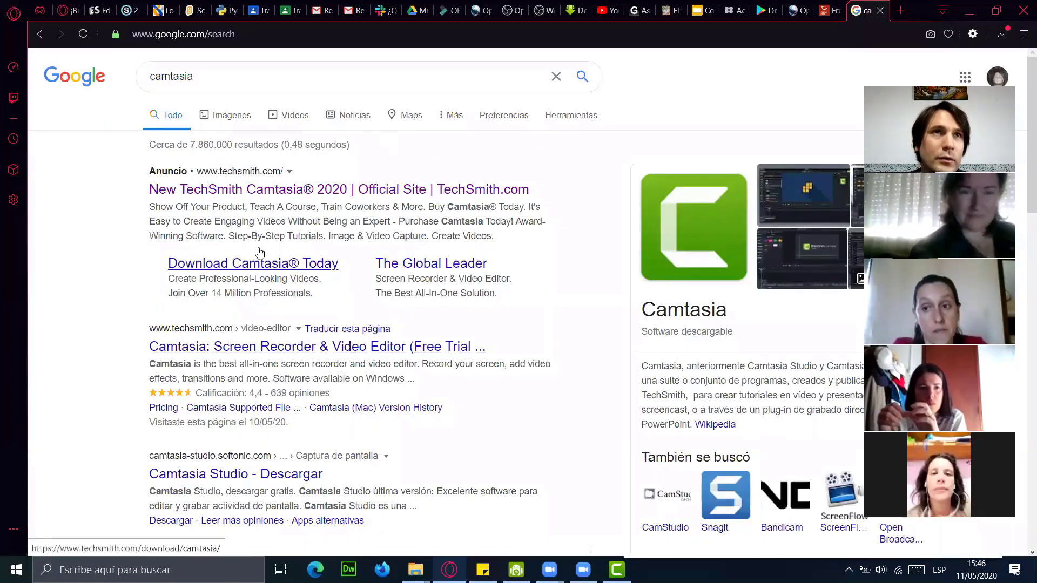
click(297, 190)
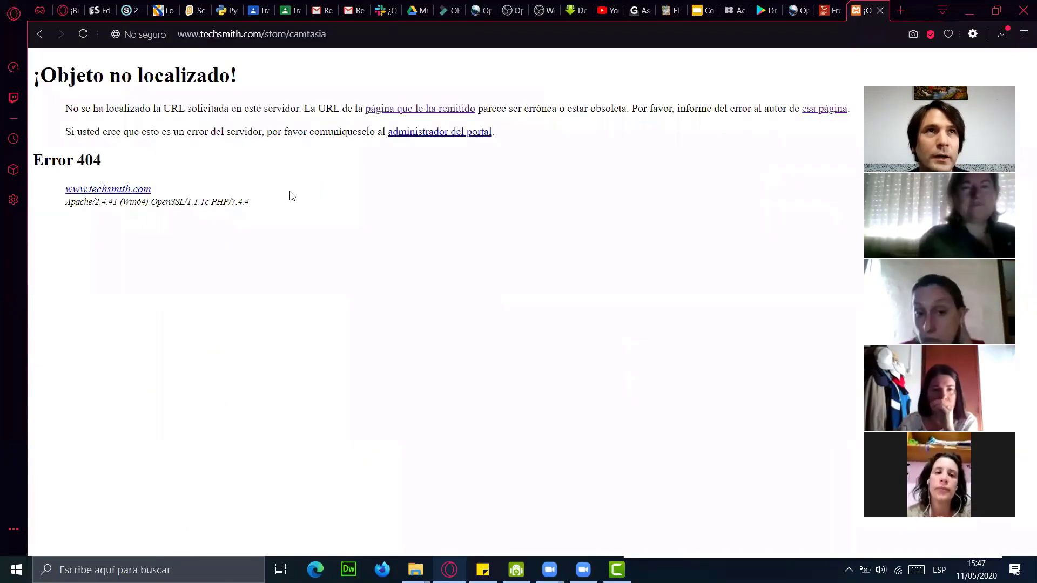
click(43, 34)
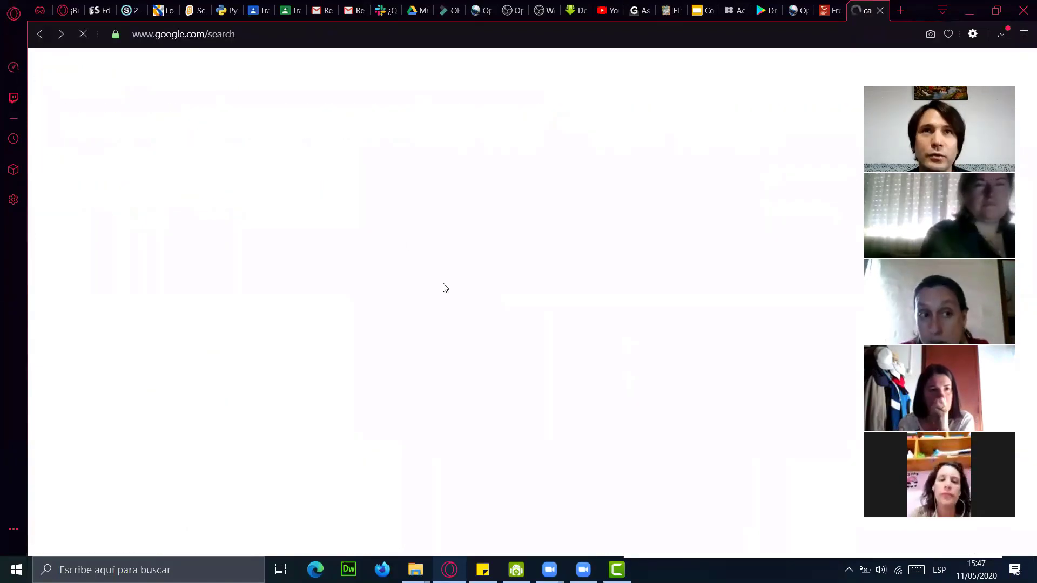
Step: Open the "Camtasia: Screen Recorder & Video Editor" search result and go back to the results list
scroll(324, 317, down, 3)
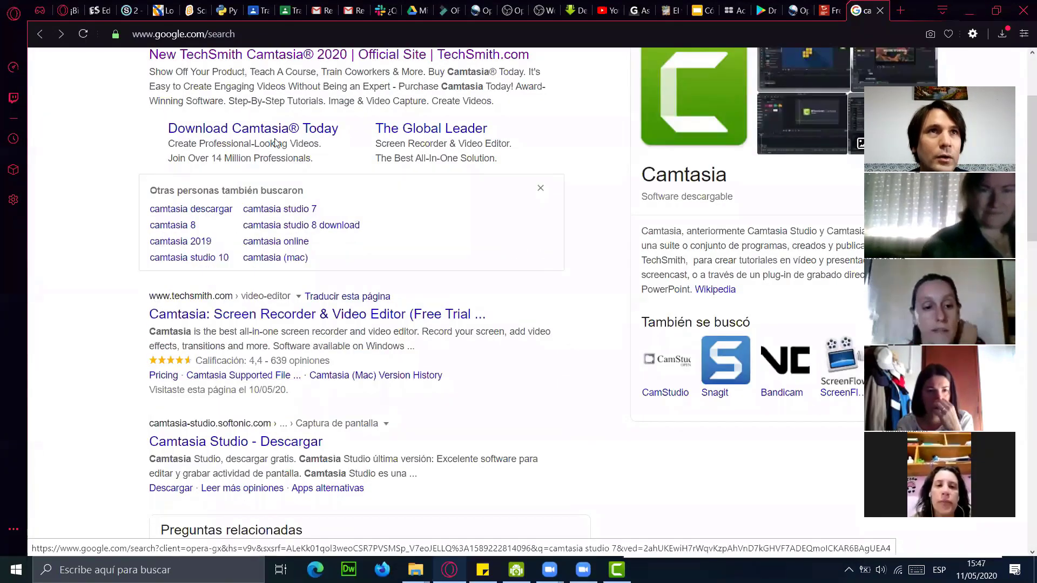
click(262, 317)
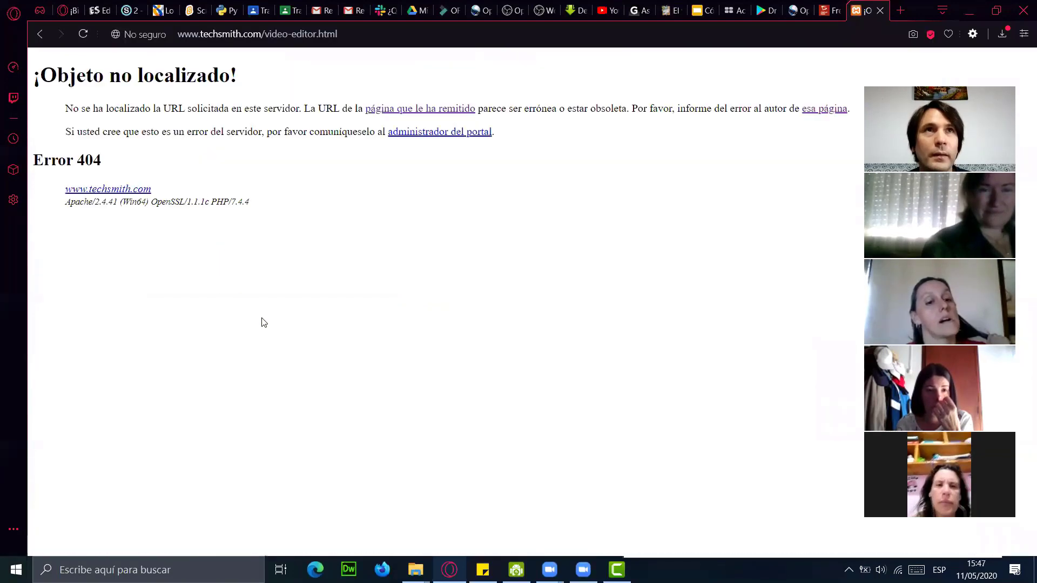
click(40, 36)
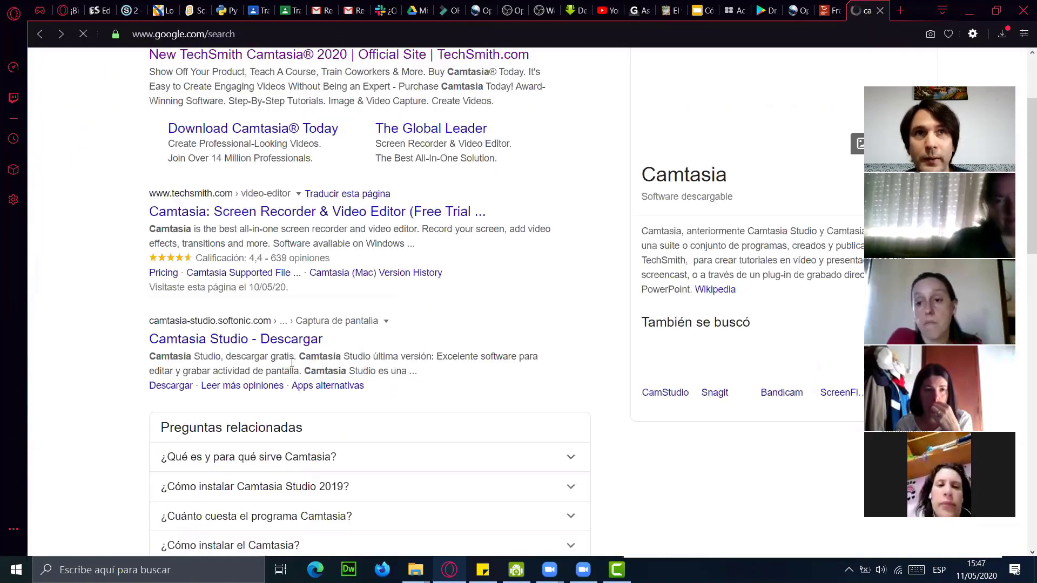
scroll(201, 162, up, 2)
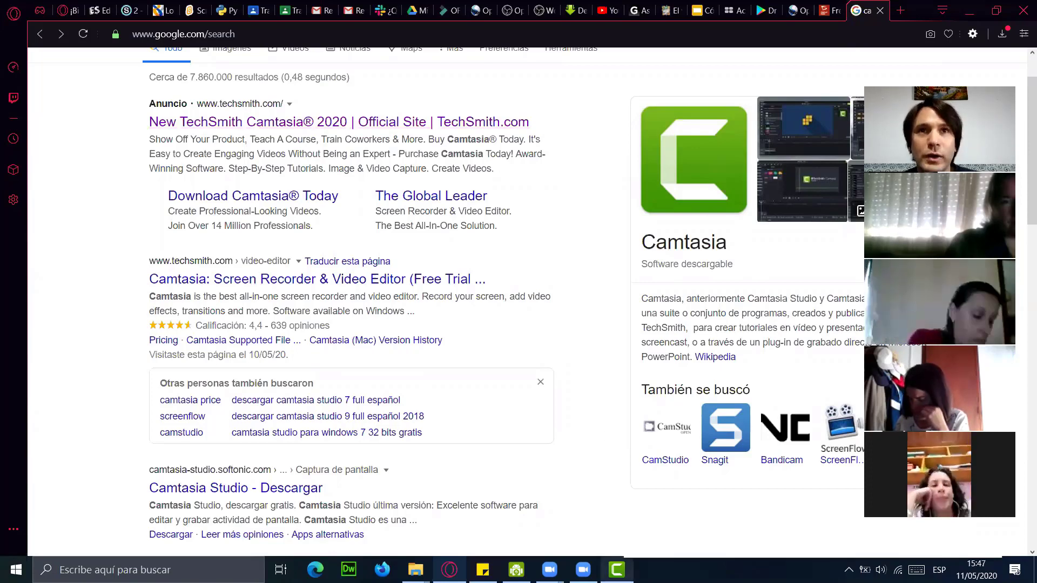
Step: Switch to Camtasia, start a new recording setup, and check the available camera sources while leaving the camera off
mouse_move(616, 570)
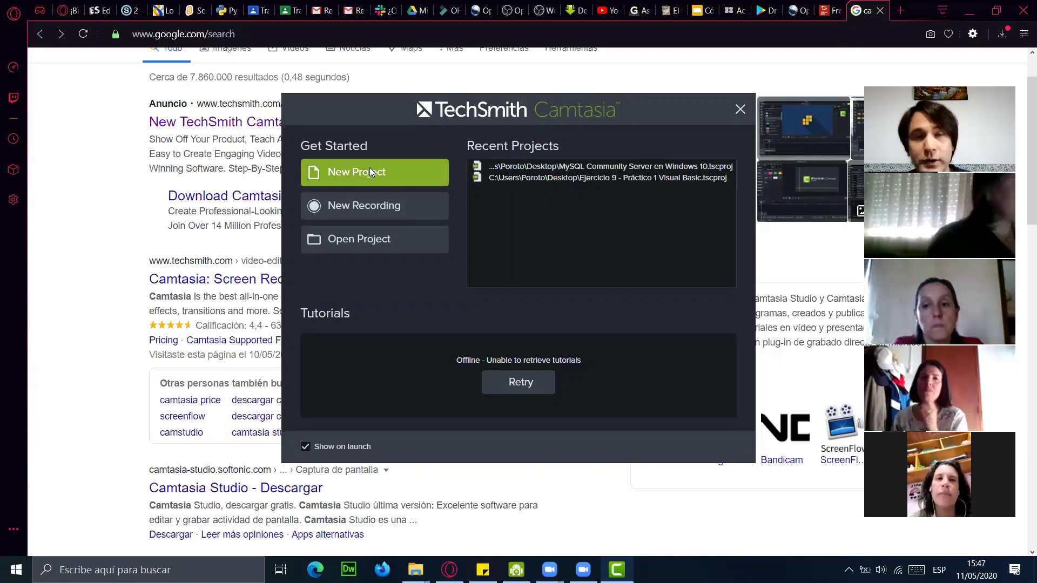
click(370, 213)
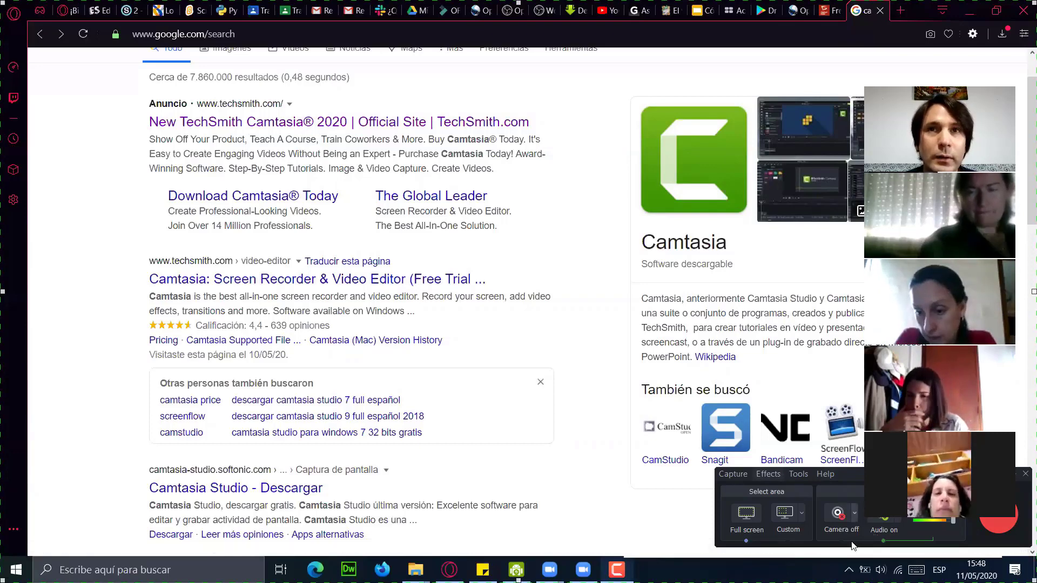
click(854, 519)
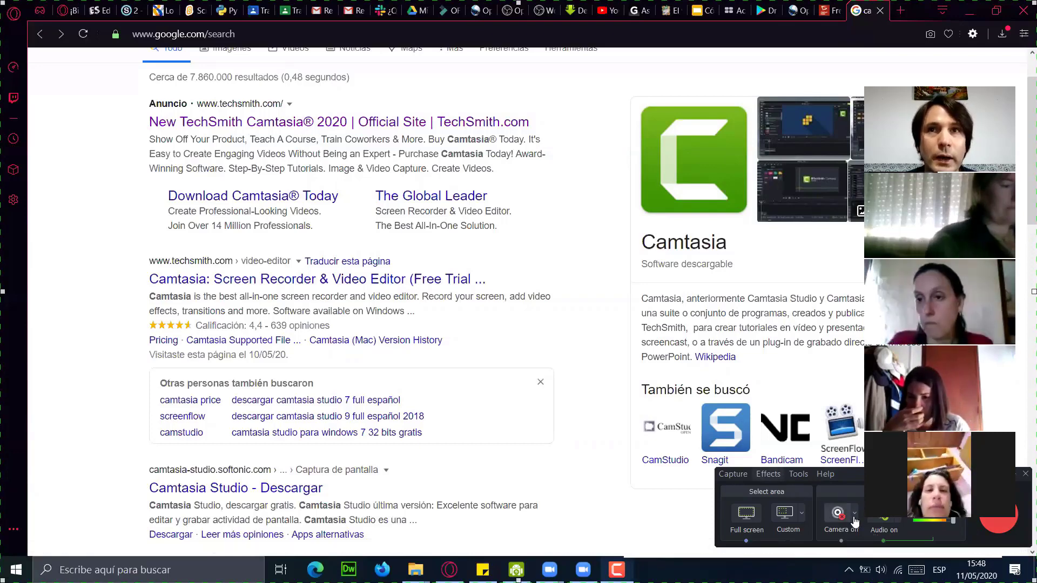
click(854, 514)
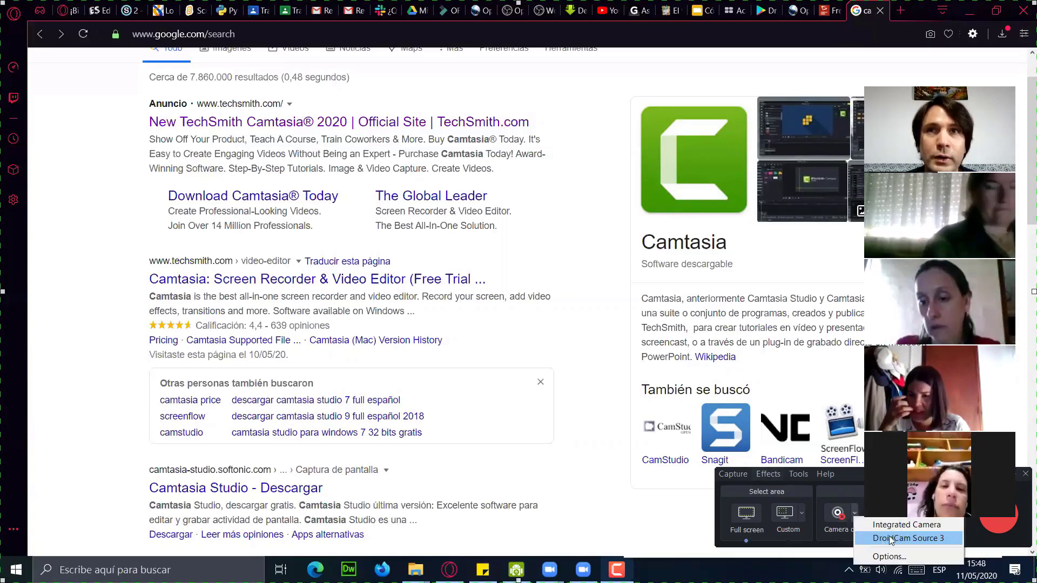
key(Up)
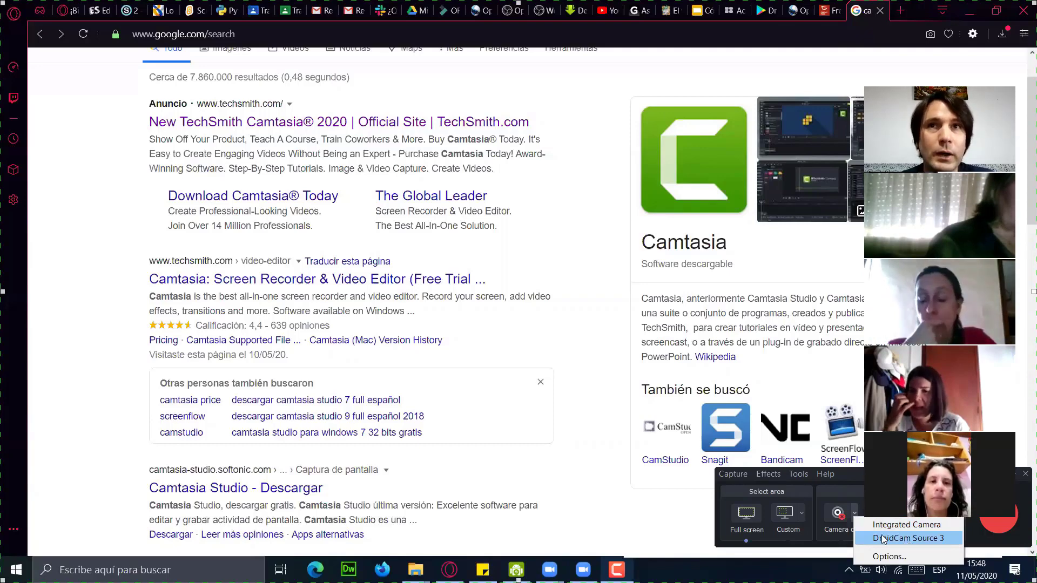
click(848, 484)
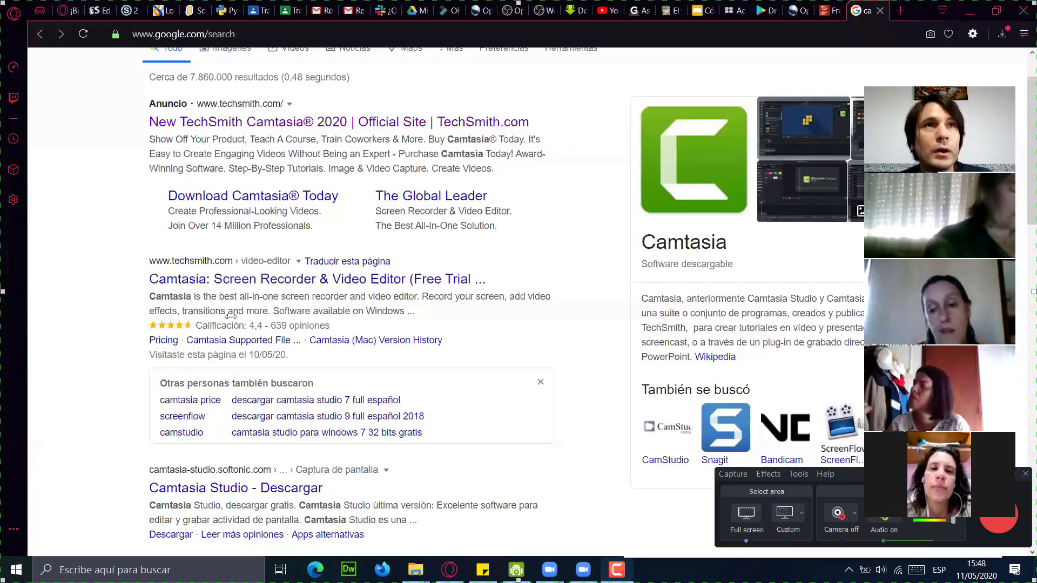
Step: Resize the custom recording area to 1869 by 990 so it frames only the browser page and its address bar
drag(231, 315, 223, 316)
drag(223, 79, 231, 78)
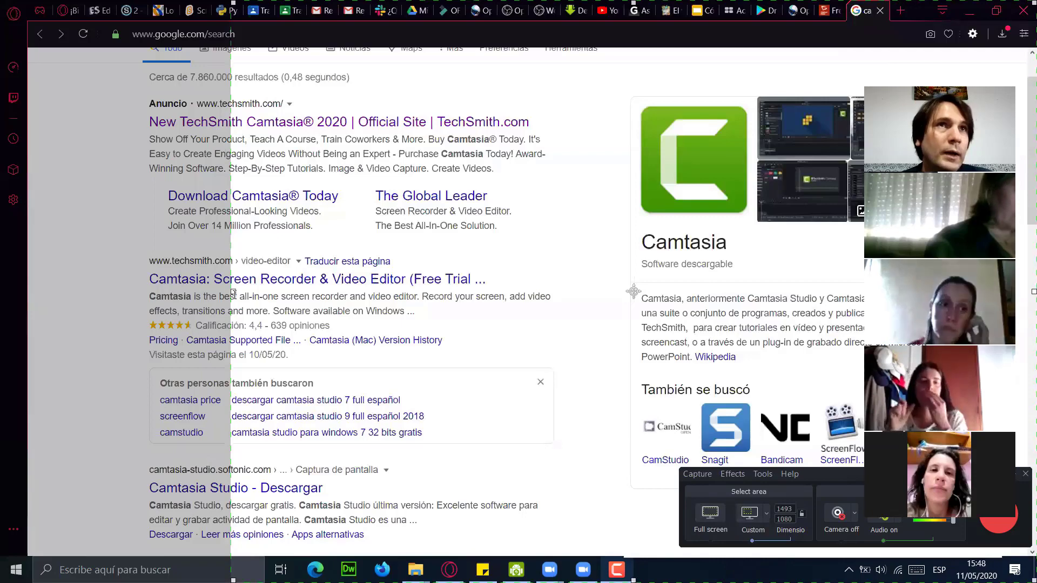
drag(16, 285, 30, 291)
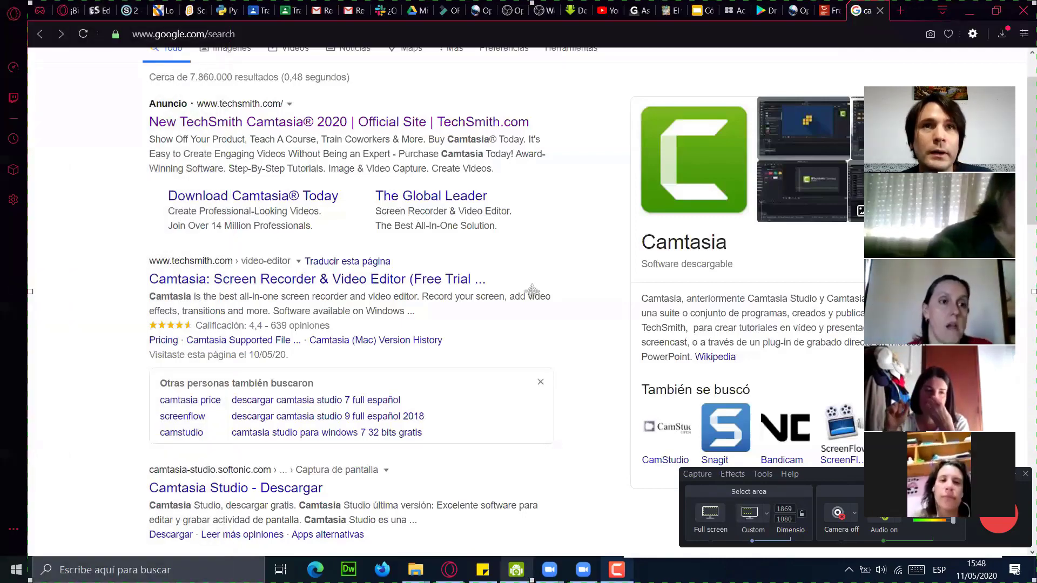
drag(532, 581, 533, 555)
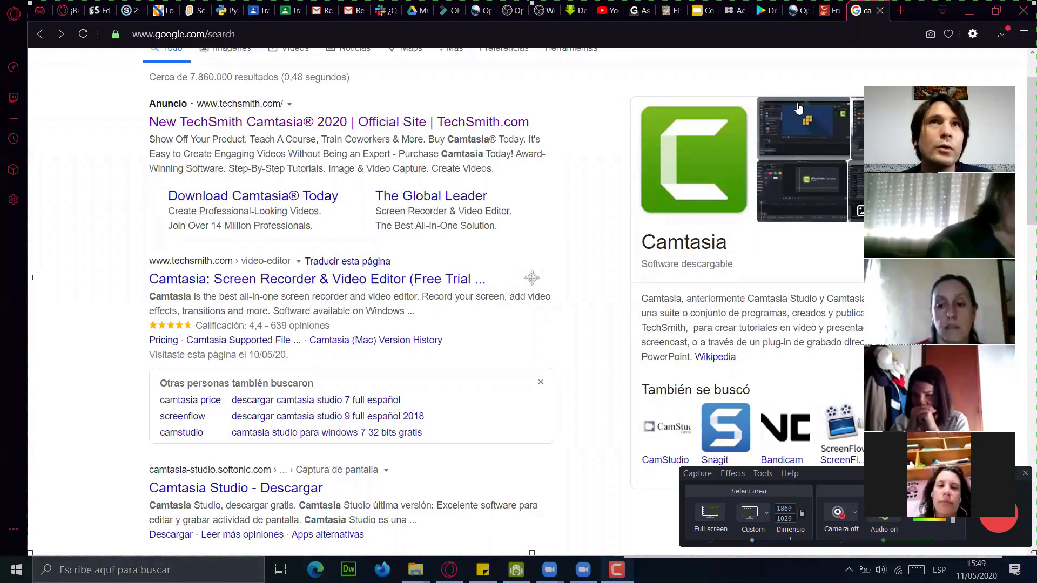
drag(535, 25, 534, 25)
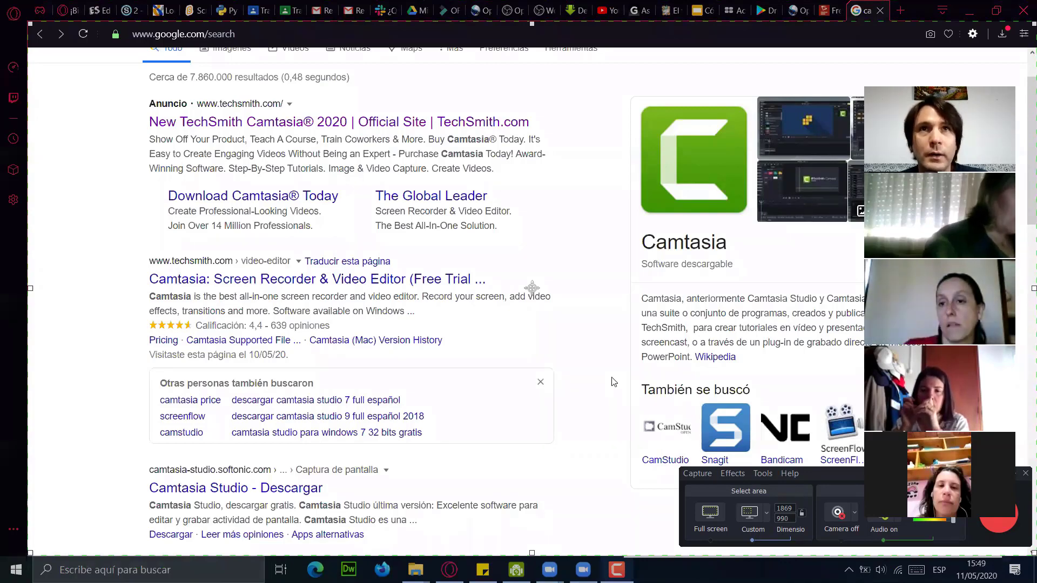
Step: Record the selected screen area for about 44 seconds, pausing and resuming once at about 40 seconds, and stop the recording
key(F9)
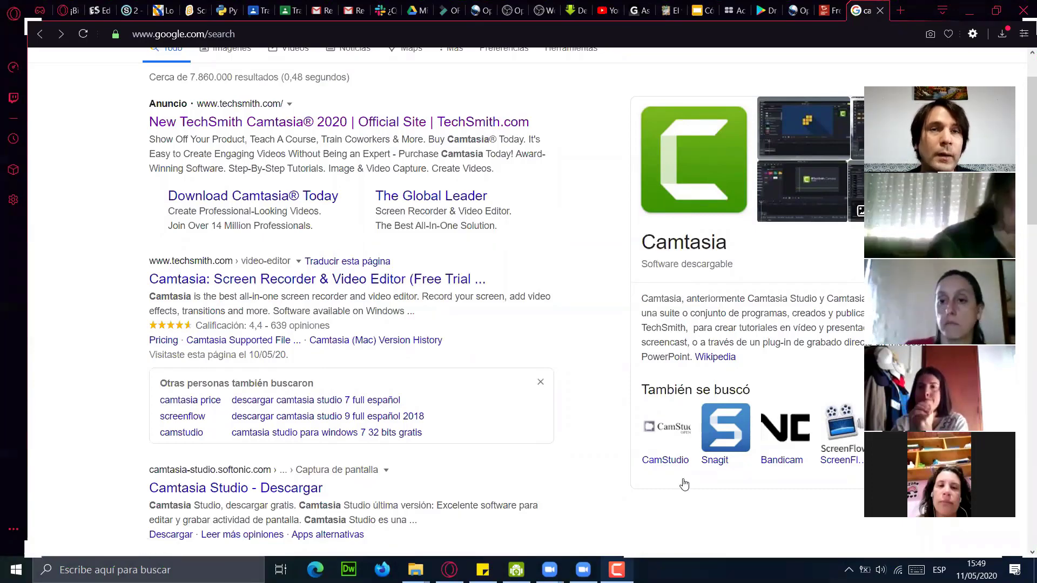
mouse_move(617, 570)
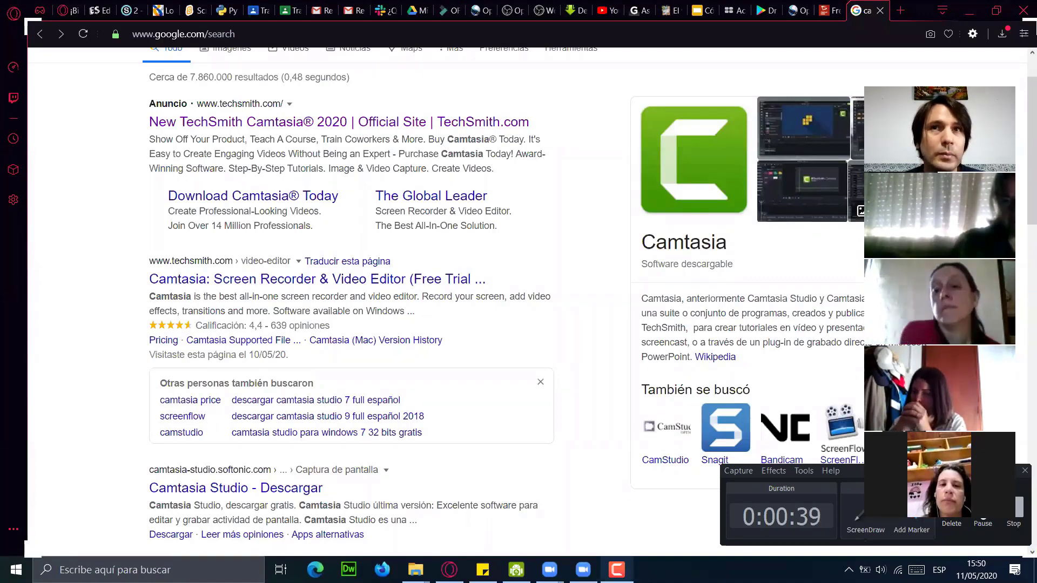
key(F9)
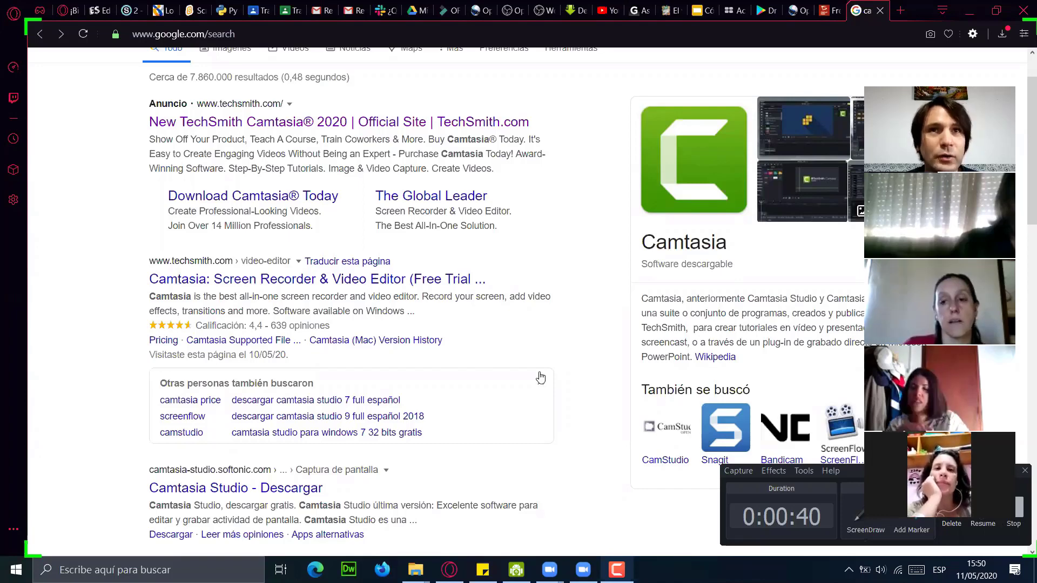
key(F9)
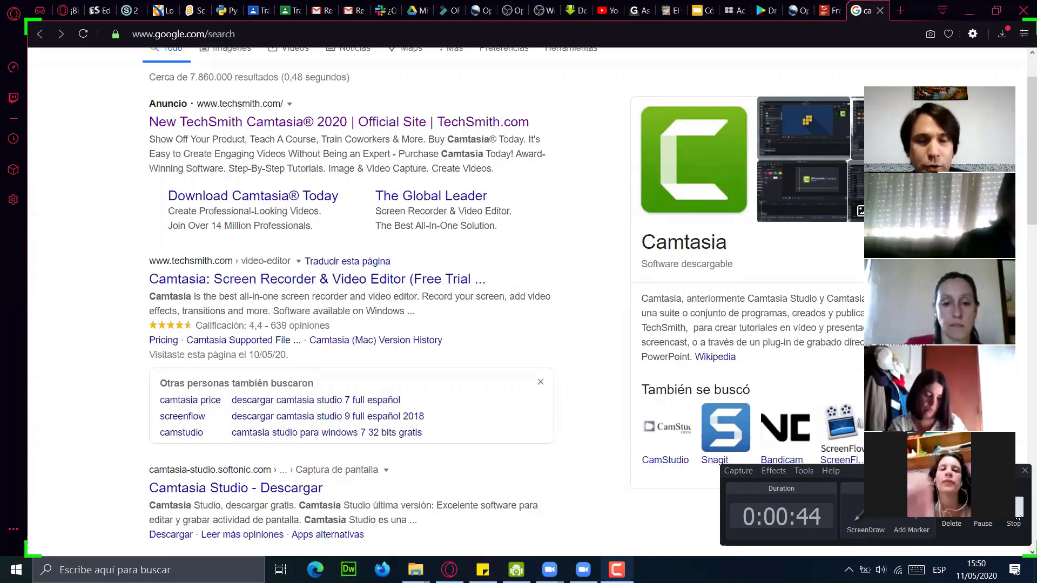
click(1018, 517)
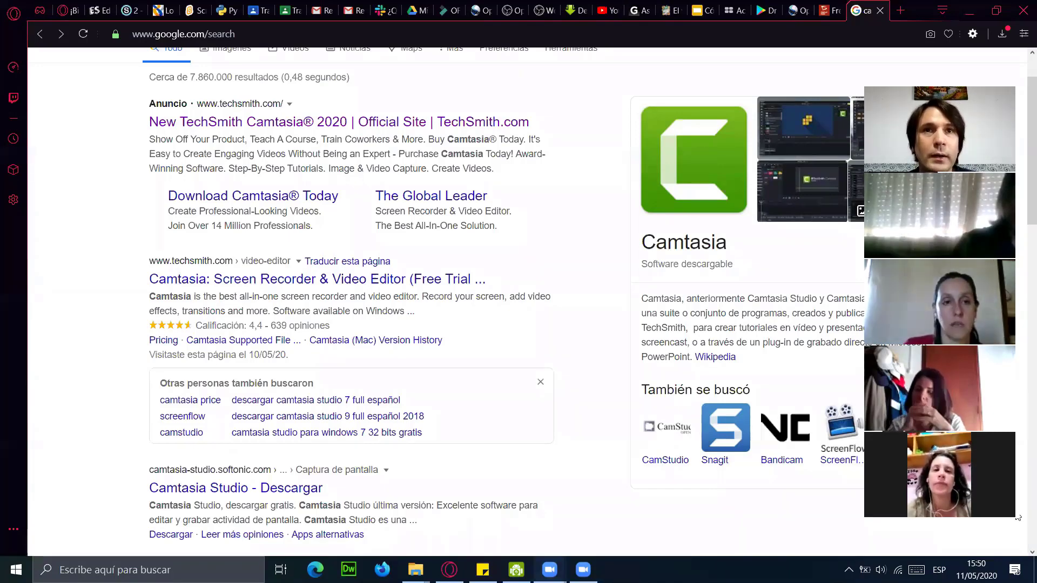
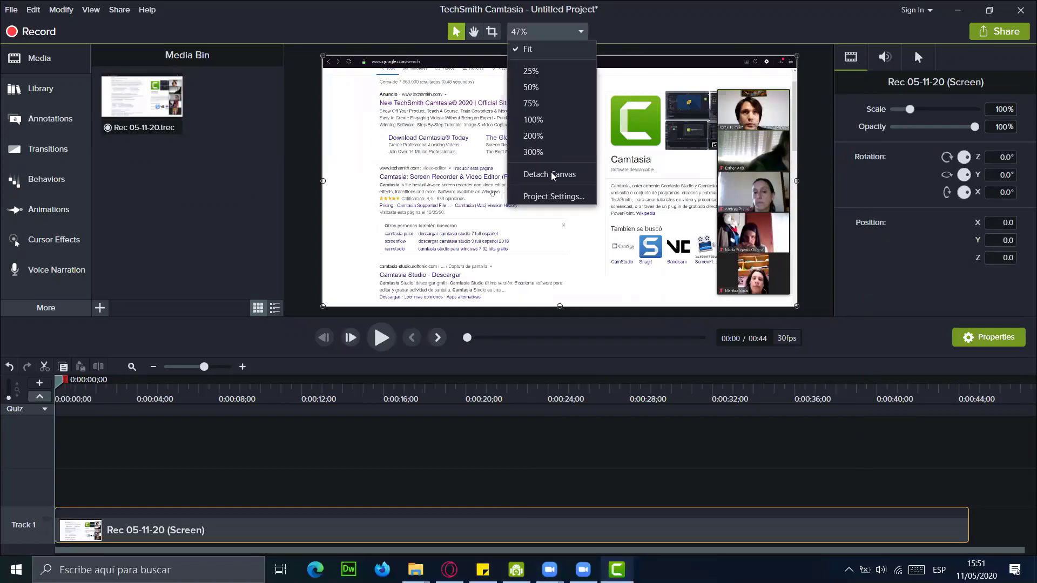
Step: Detach the canvas into its own window and close that window to dock it again
click(550, 174)
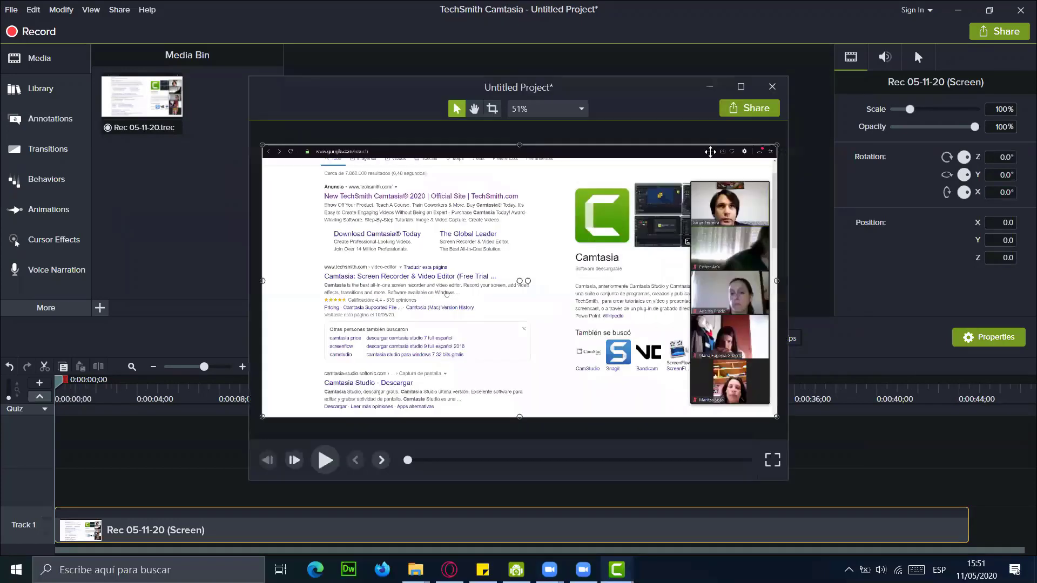
click(773, 86)
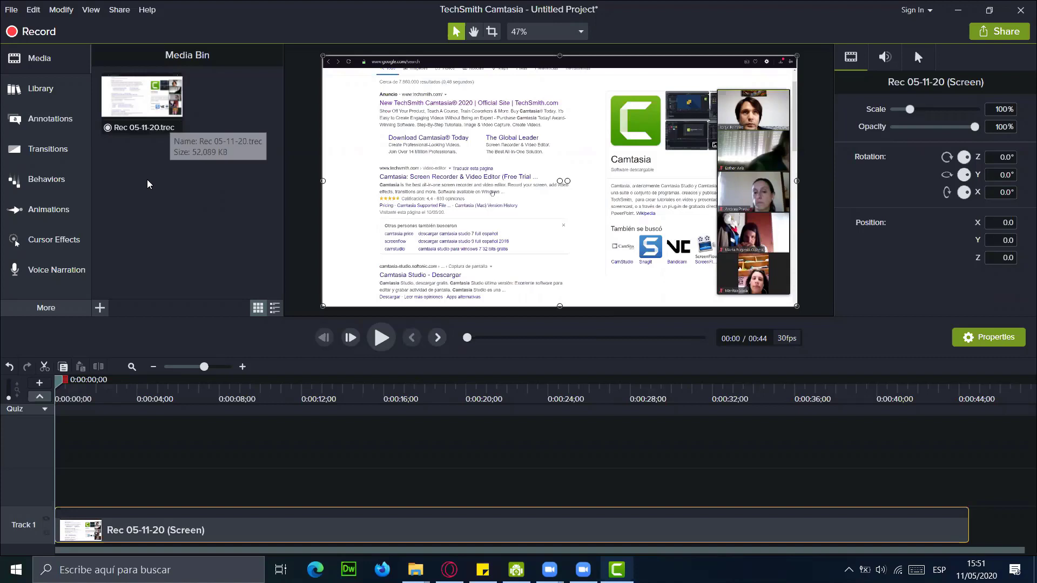
Step: Select the recording in the Media Bin, play it to about 15 seconds, pause, and reposition the playhead around that point
mouse_move(157, 108)
mouse_down()
mouse_move(171, 231)
mouse_move(123, 459)
mouse_move(198, 313)
mouse_move(168, 141)
mouse_move(154, 125)
mouse_up()
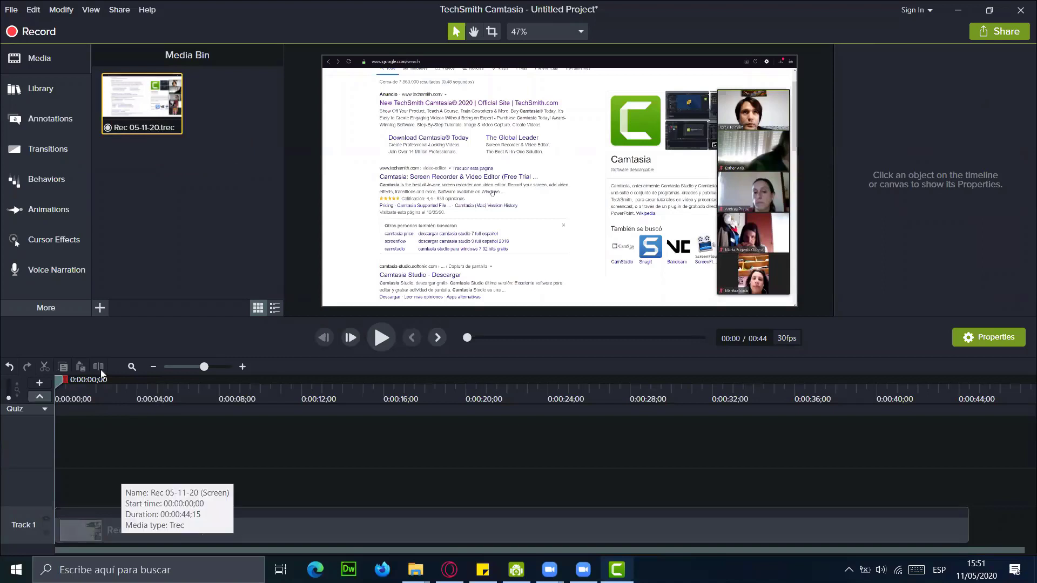
click(381, 339)
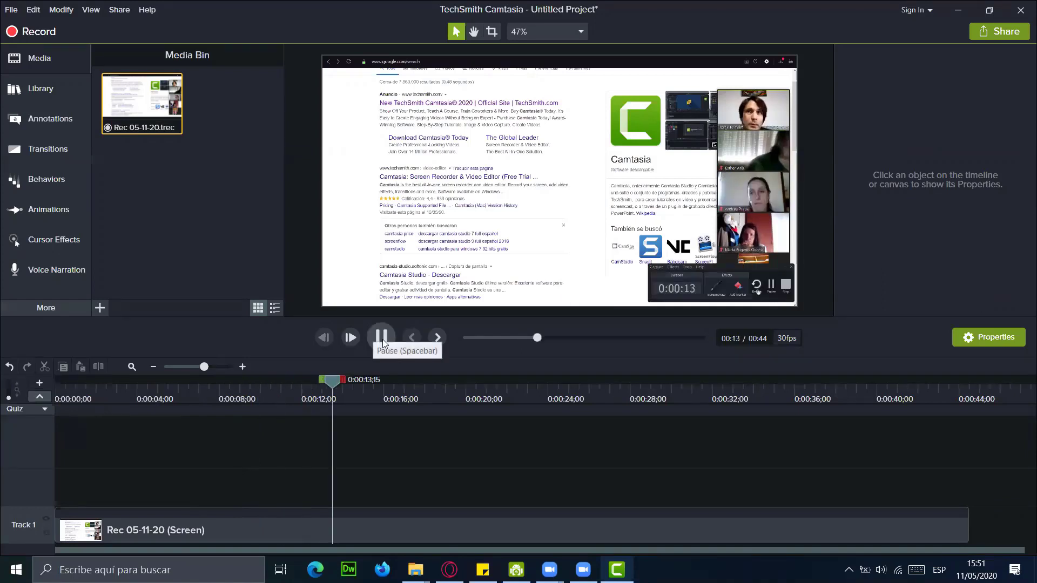
key(space)
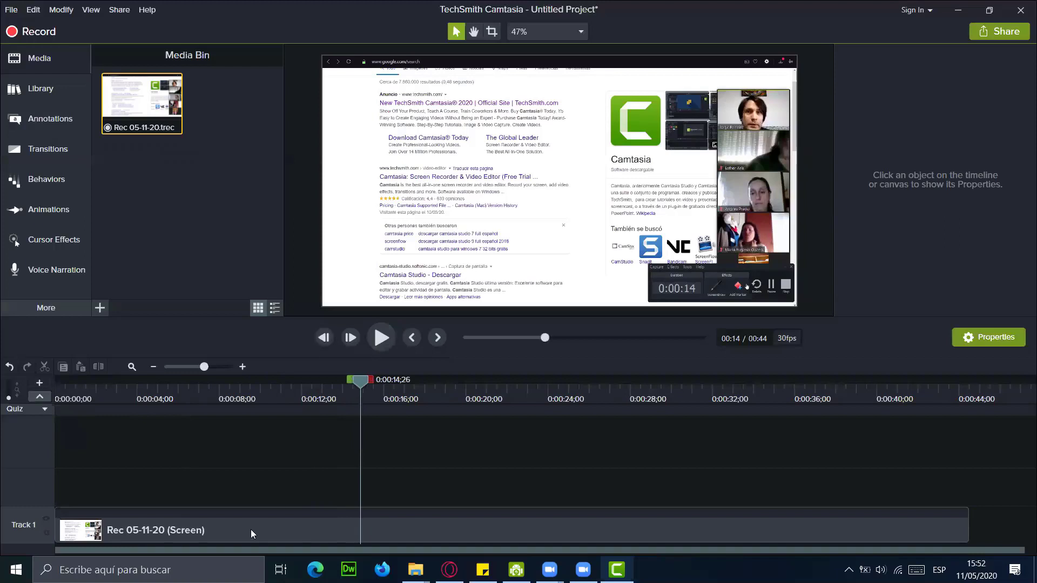
click(359, 380)
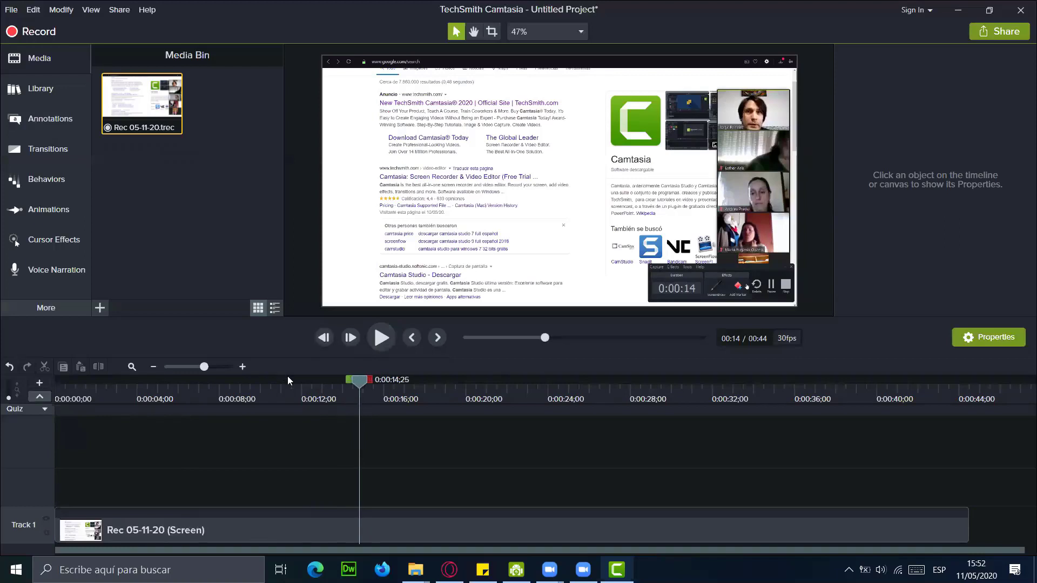
click(306, 389)
click(369, 392)
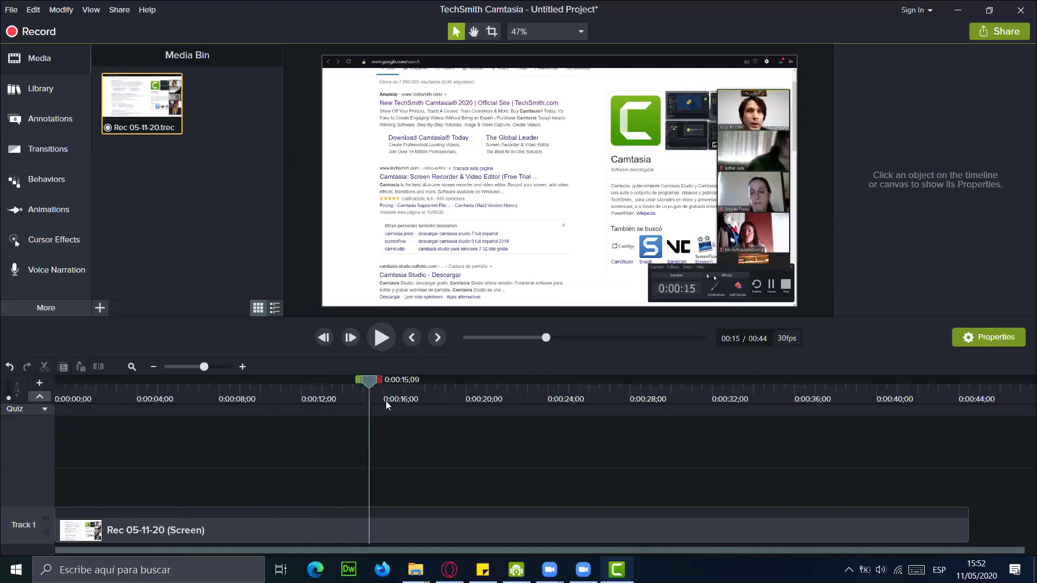
Step: Split the recording clip on Track 1 at 0:00:16;21
click(398, 383)
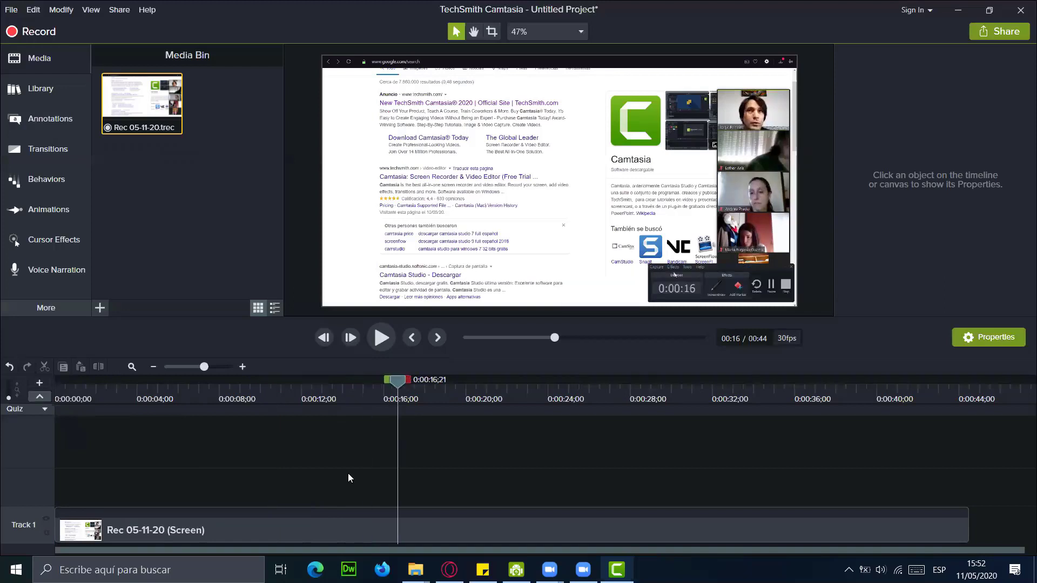
click(353, 527)
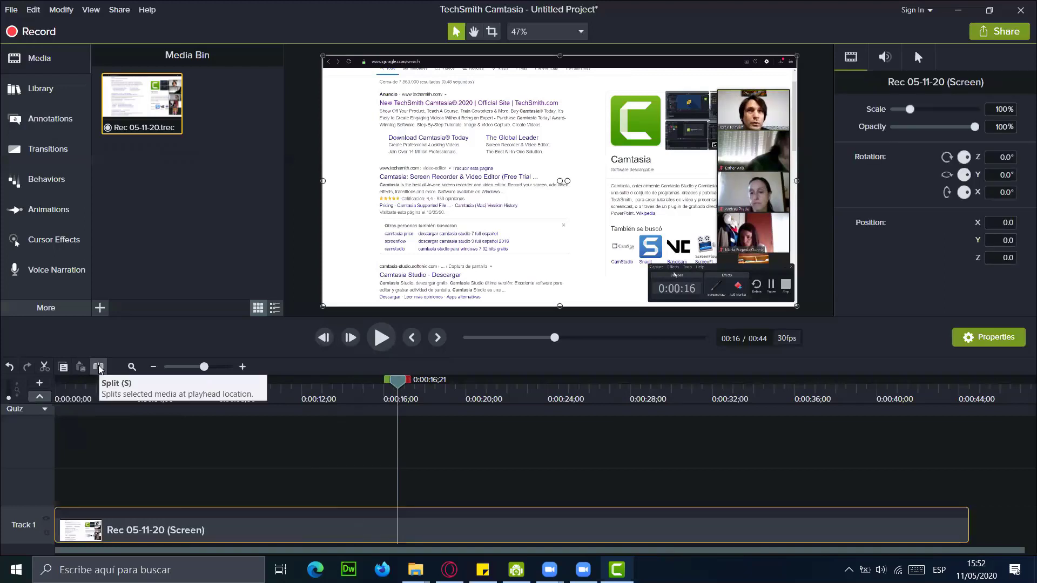
click(98, 368)
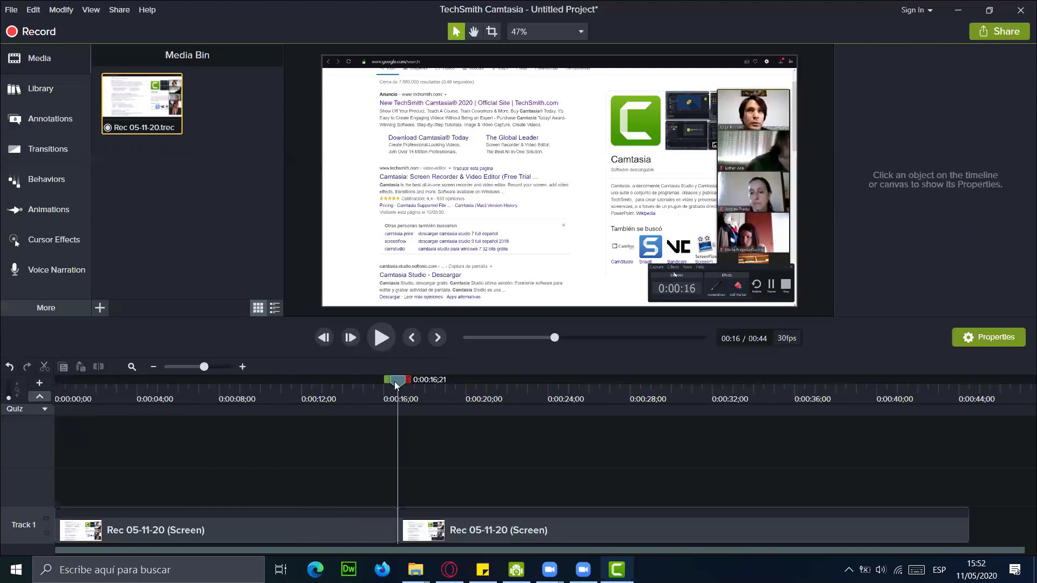
Step: Split the second recording clip again at 0:00:21;24
click(474, 409)
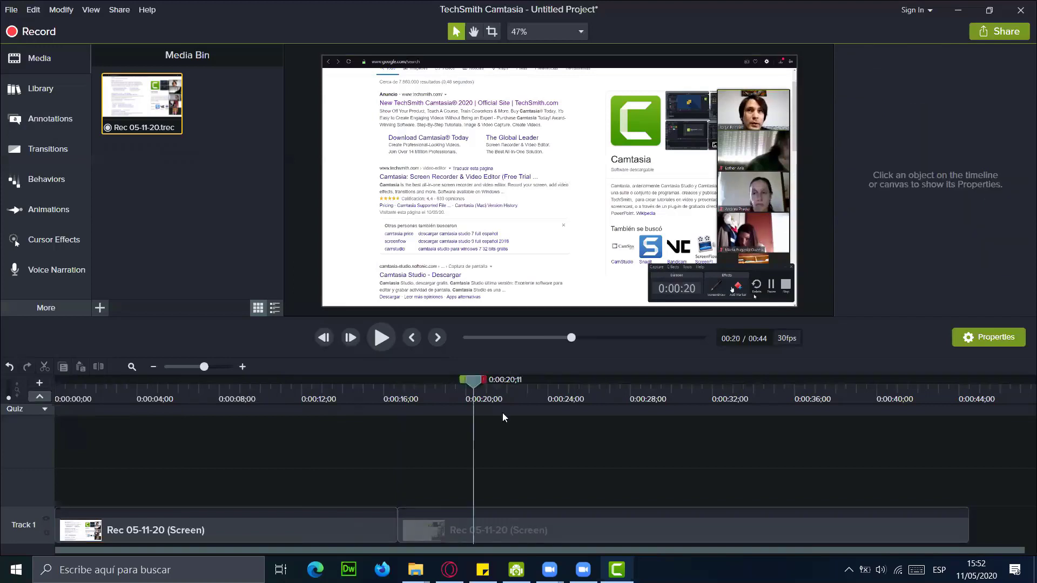
click(452, 520)
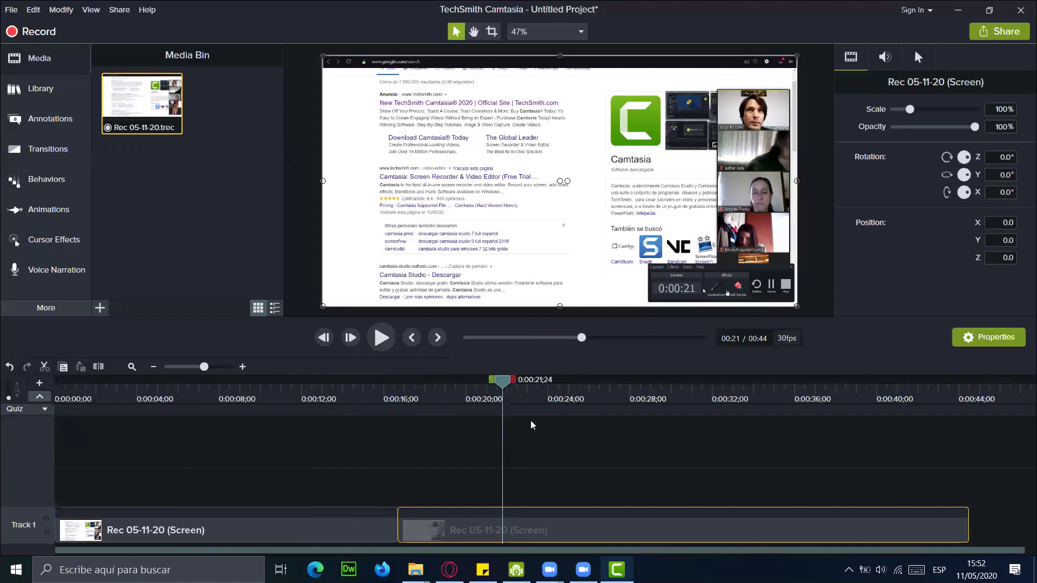
key(s)
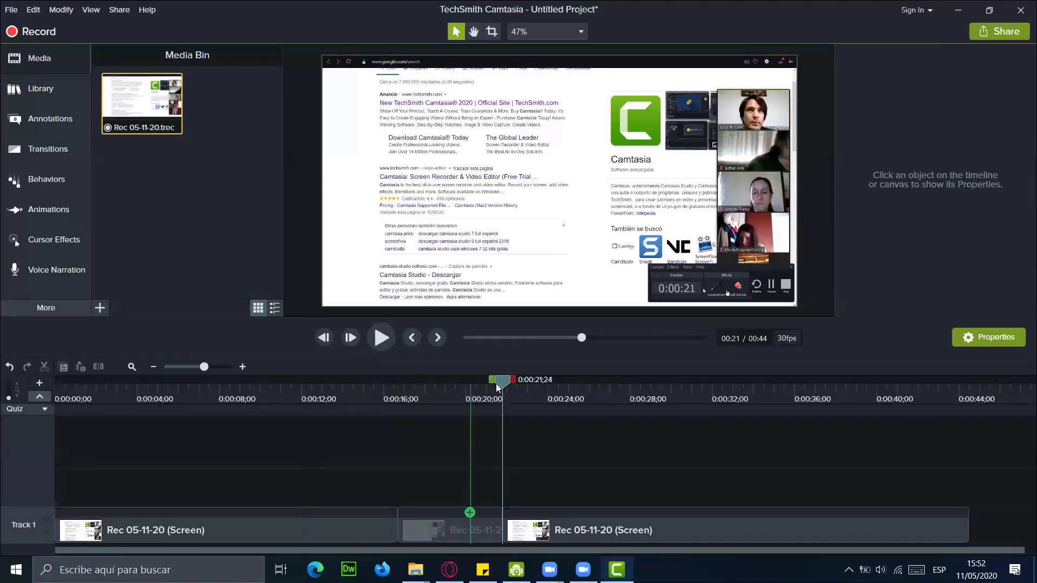
Step: Delete the short middle clip on Track 1 and close the gap by joining the last clip to the first
click(432, 533)
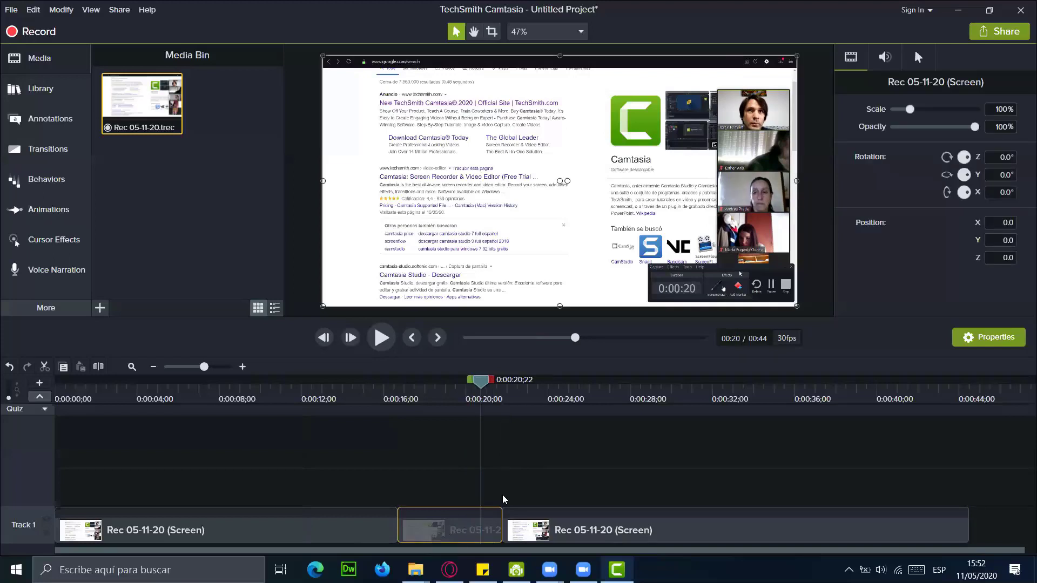
right_click(512, 466)
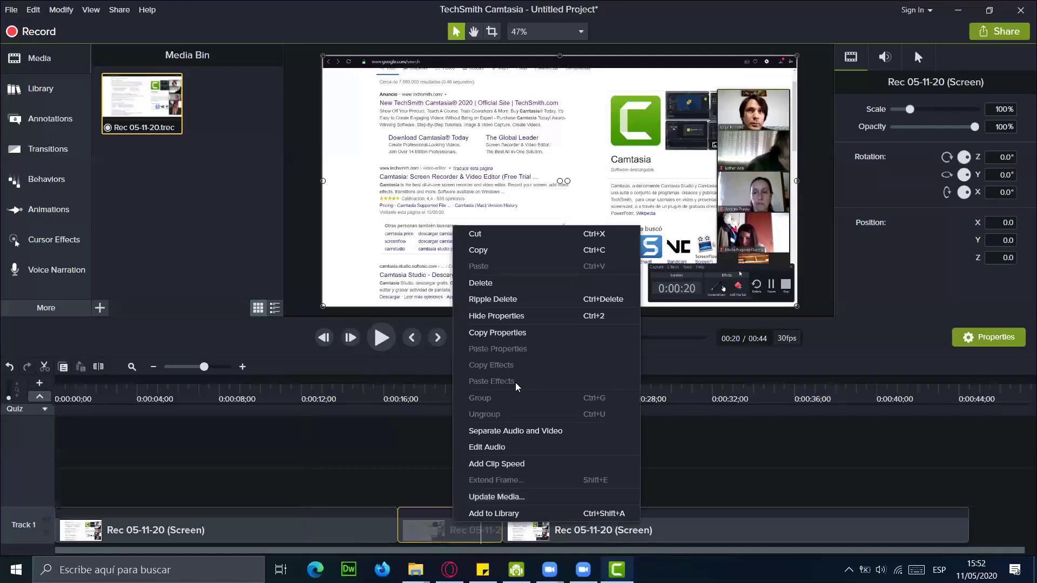
click(523, 282)
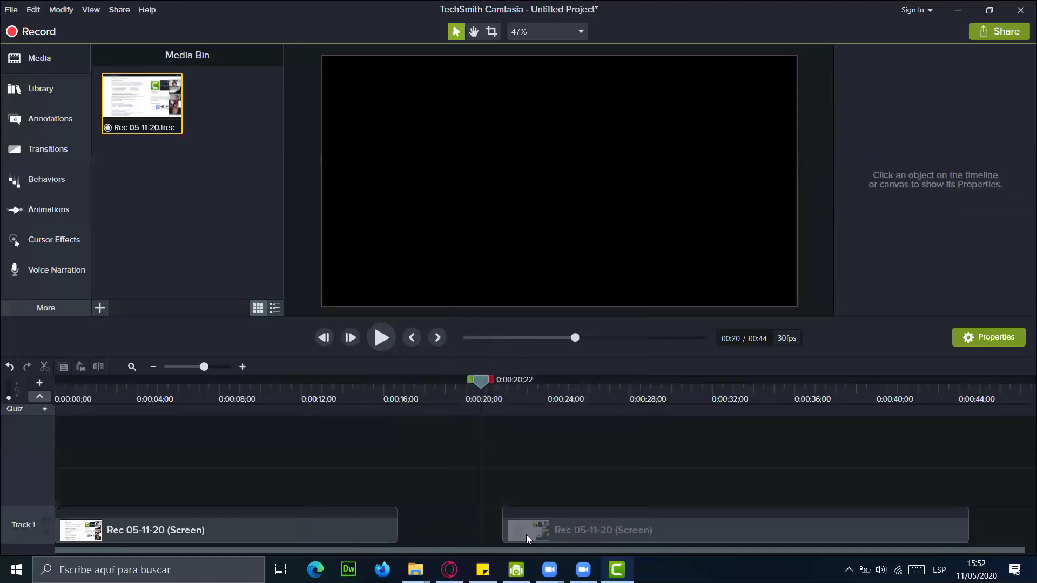
key(ctrl+z)
Step: Select the timeline range from 0:00:19;05 to 0:00:26;13 and cut it out of the recording
click(443, 388)
click(448, 402)
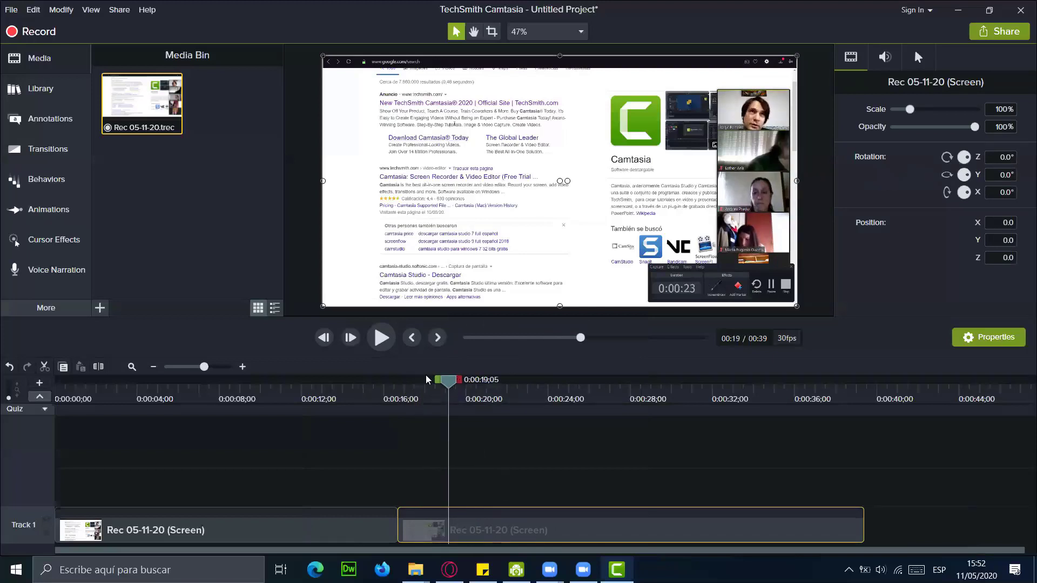
drag(458, 381, 539, 381)
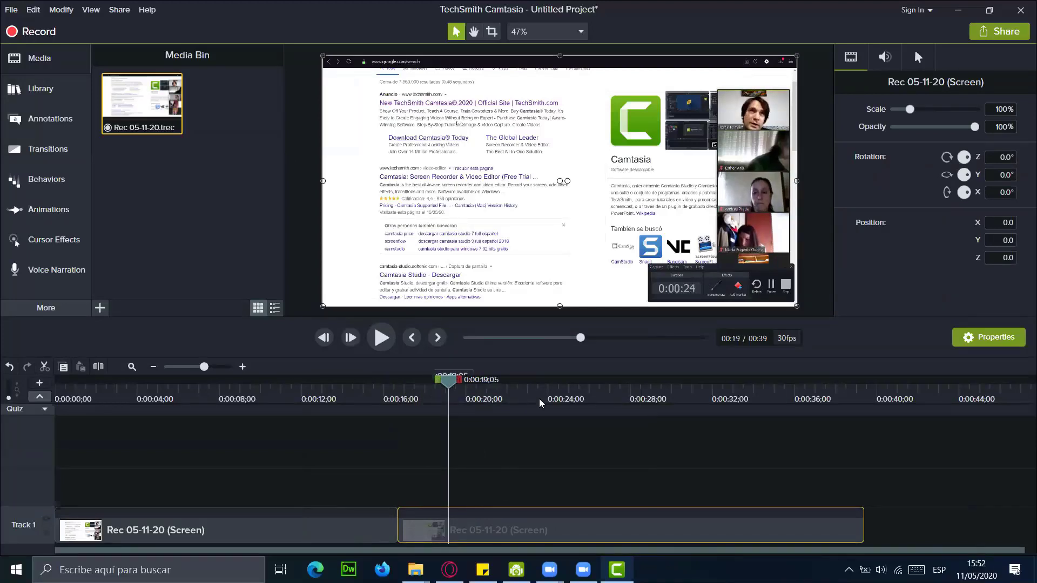
drag(611, 419, 598, 403)
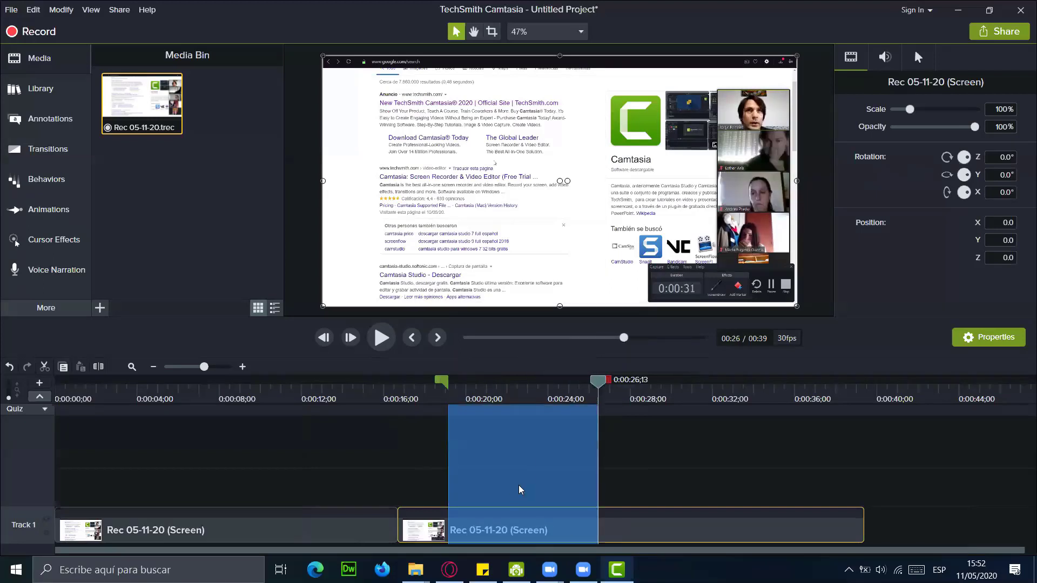
right_click(536, 464)
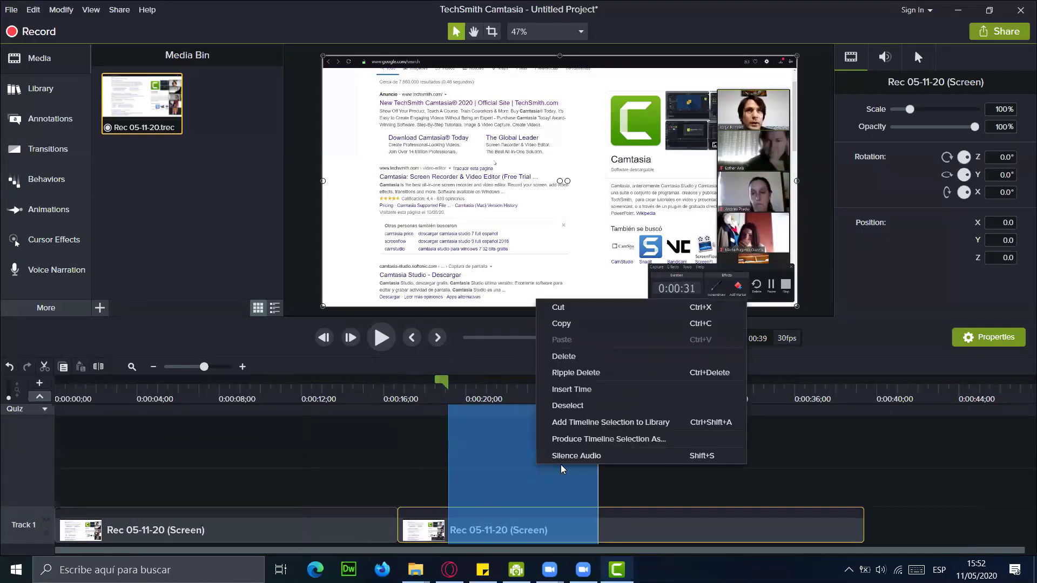
click(578, 312)
Step: Set the playhead to 0:00:19;20 and shift both Track 1 clips so the first starts at 0:00:06;09 with the second adjoining it
drag(453, 379, 463, 450)
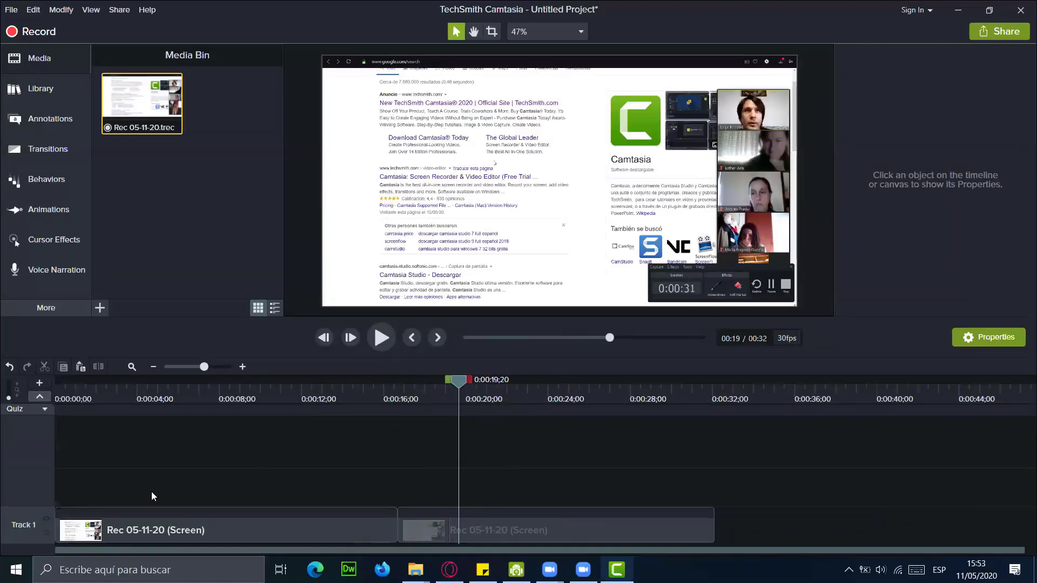
drag(523, 527, 648, 524)
drag(246, 528, 375, 529)
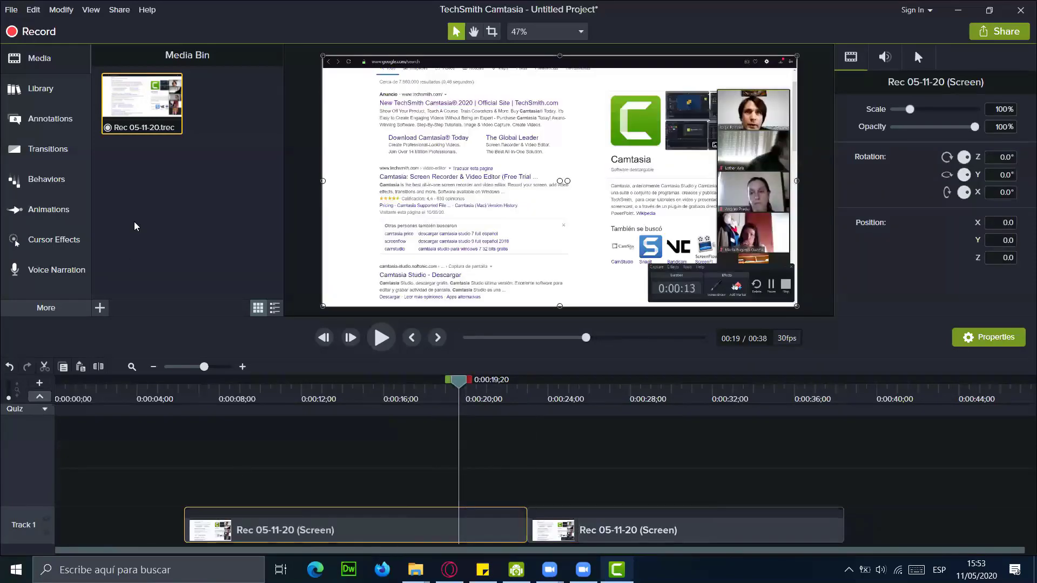
Step: Add the Apartment-01 building icon from the Library at 0:00:19;20 and shrink it to about 40% in the canvas's lower-left corner
click(53, 92)
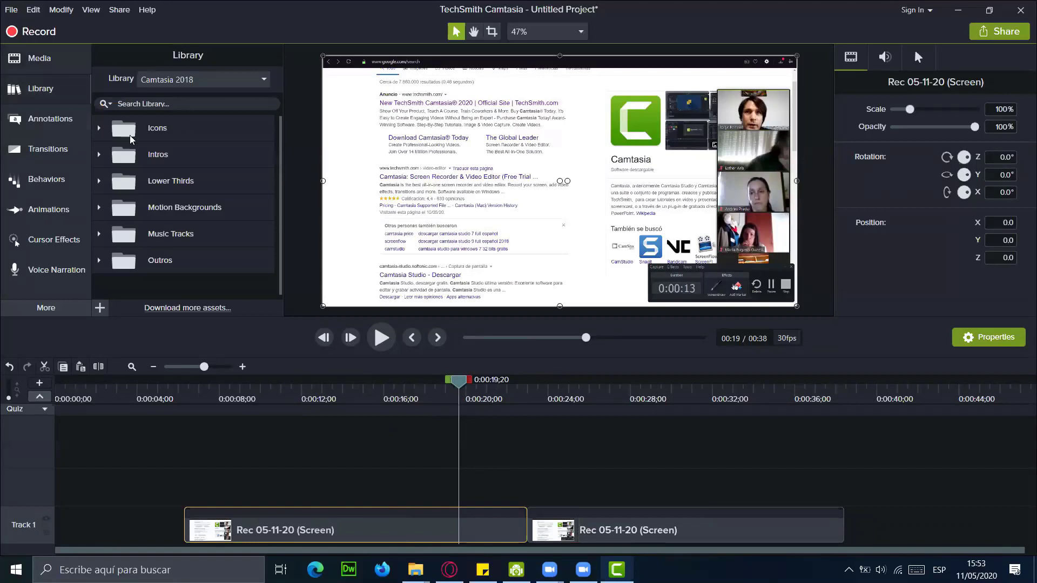
click(99, 128)
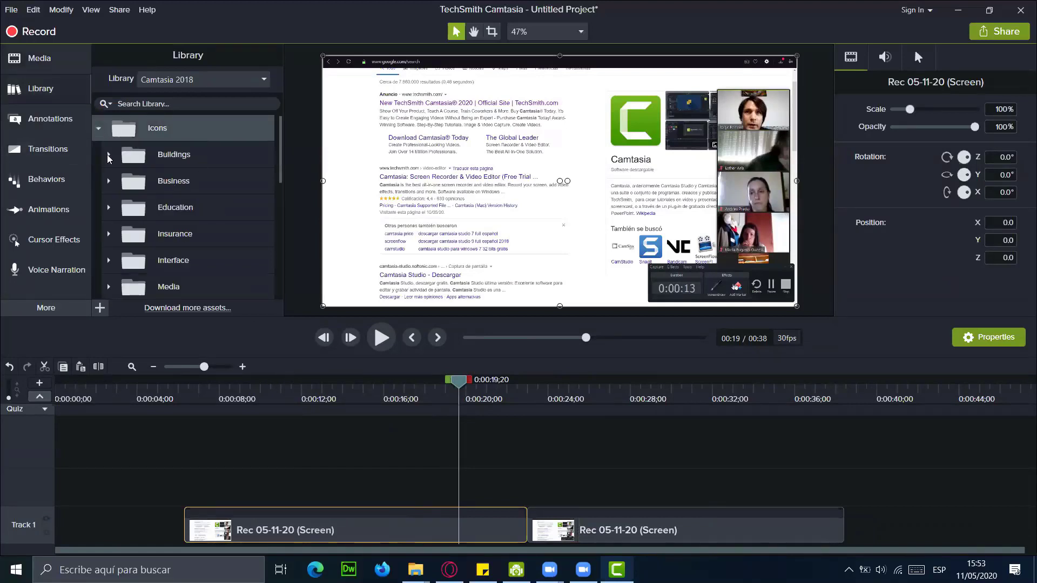
click(107, 156)
drag(179, 186, 517, 205)
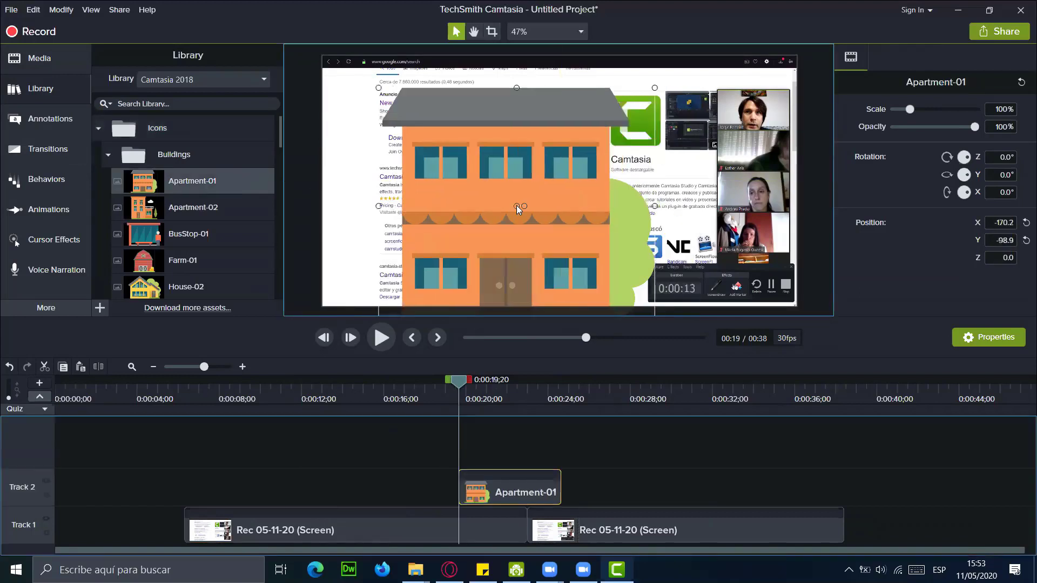
drag(654, 87, 489, 229)
drag(448, 292, 419, 274)
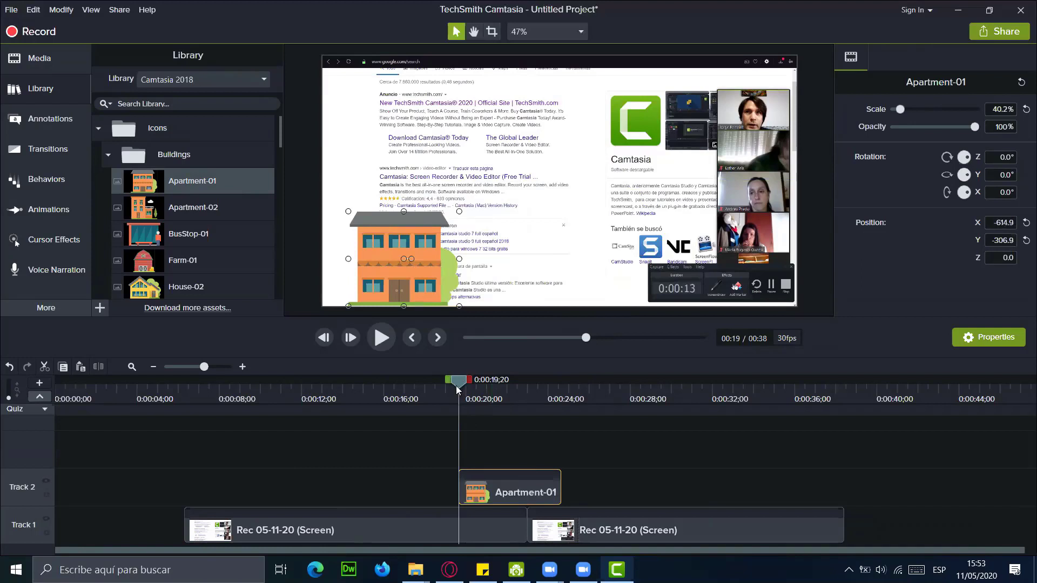
Step: Play the timeline from about 11 seconds through the apartment icon and pause at about 27 seconds
click(297, 387)
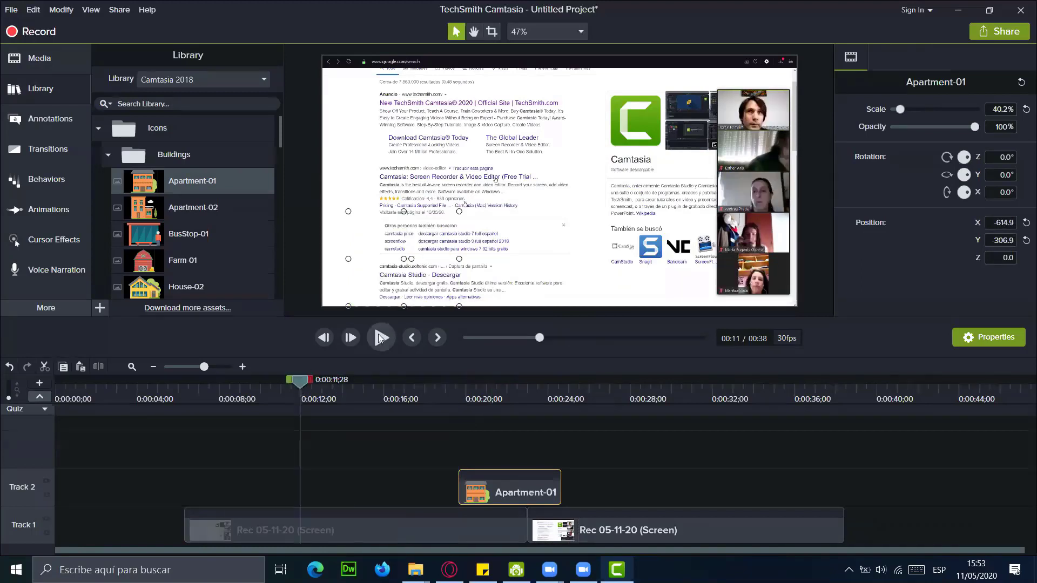
key(space)
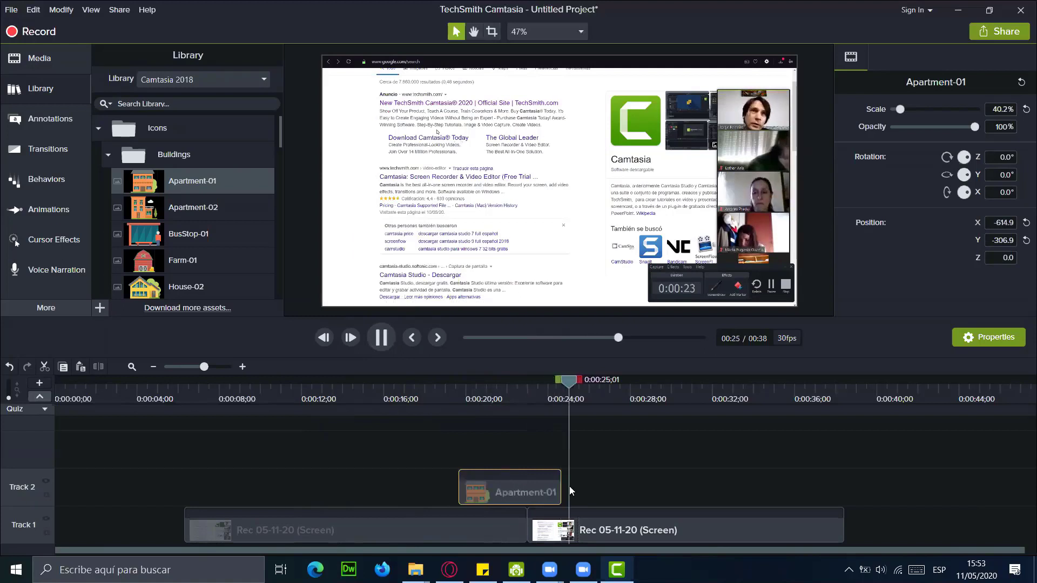
click(382, 338)
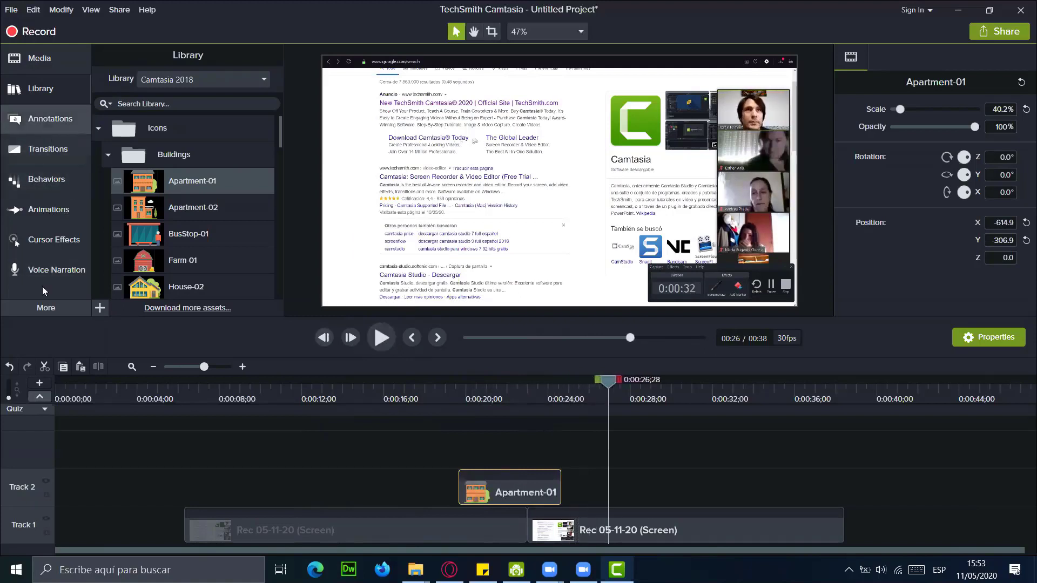
Step: Apply a Dissolve transition to the start of the first clip and a Pixelate transition between the two clips
click(50, 151)
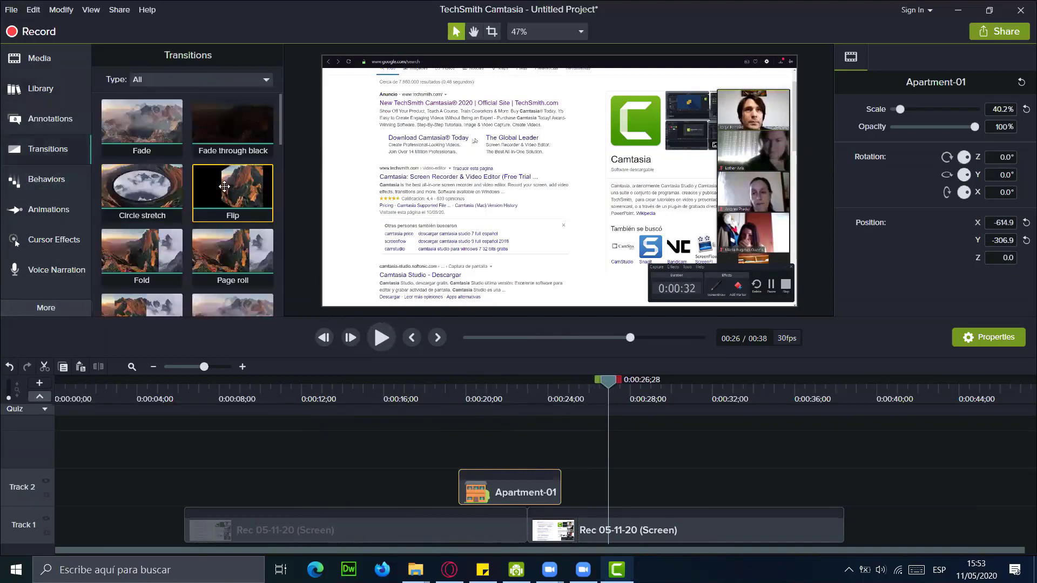
scroll(194, 253, down, 5)
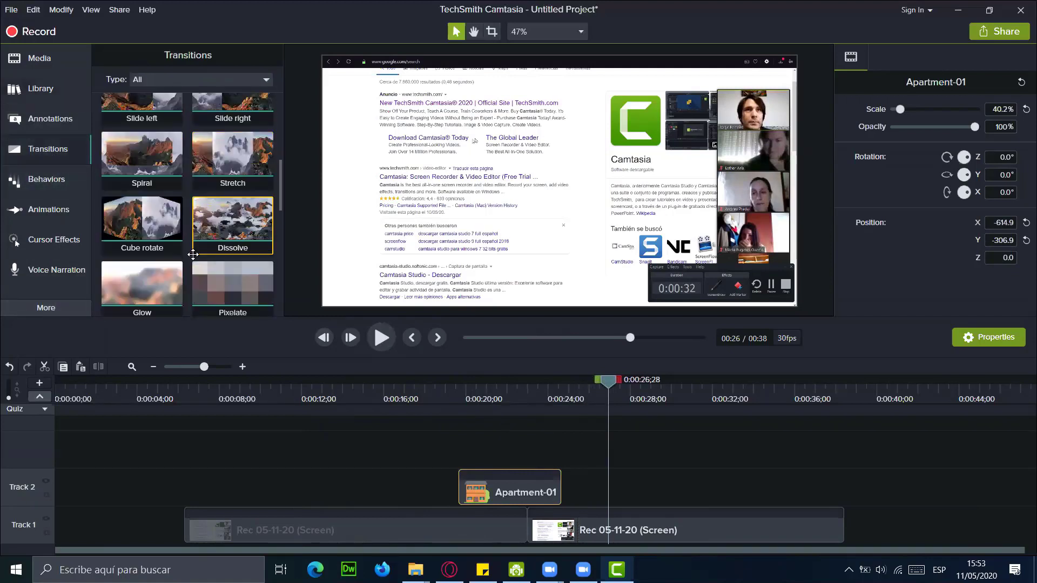
drag(221, 218, 191, 538)
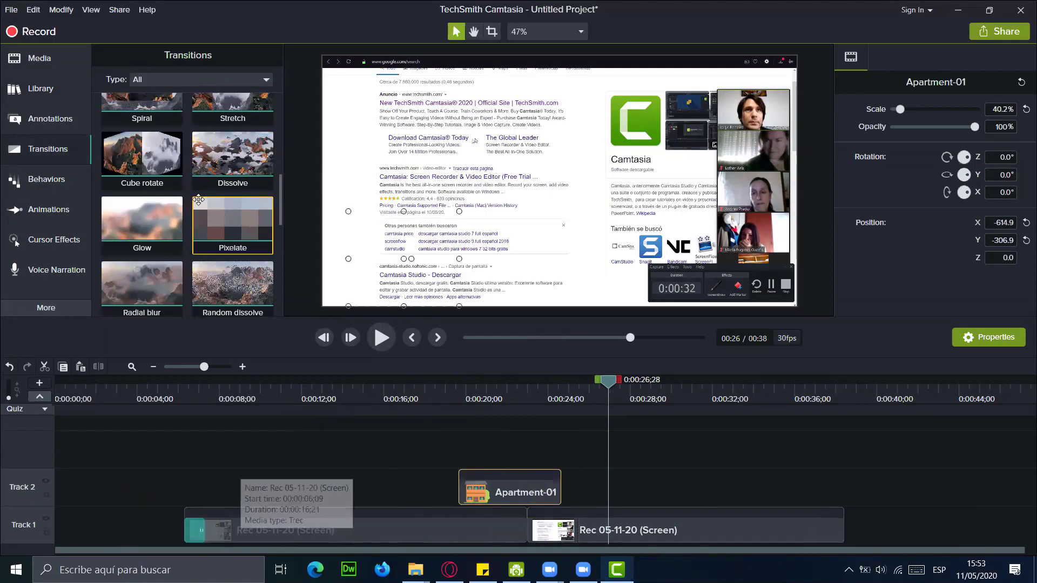
drag(228, 219, 528, 529)
Step: Preview the Pixelate transition between the two clips by playing the timeline to about 25 seconds
drag(562, 396, 502, 402)
click(381, 336)
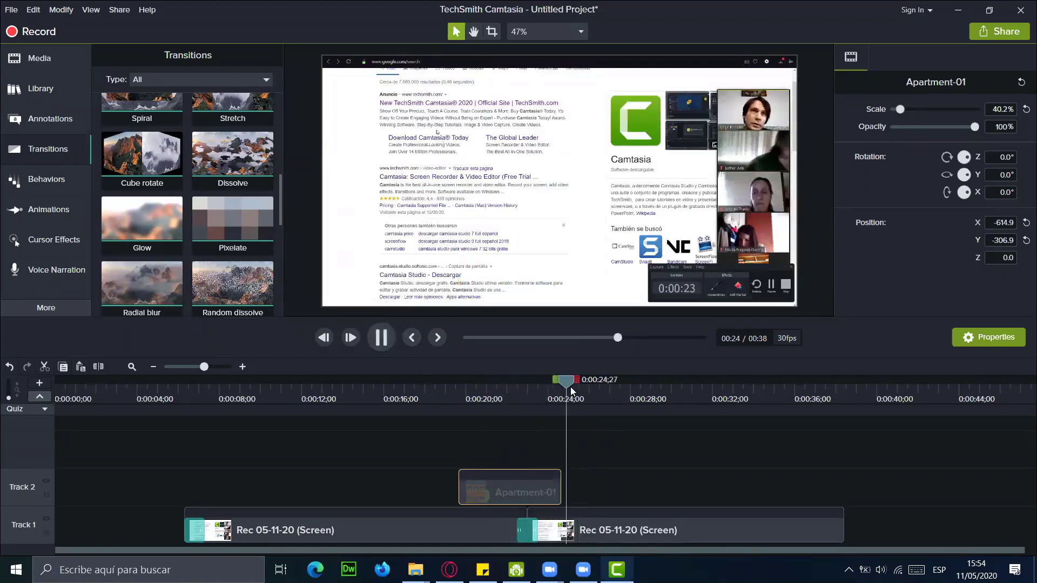
drag(572, 380, 527, 379)
Step: Place the orange thought-cloud callout in the Basic style on the canvas at 0:00:28;16
click(638, 408)
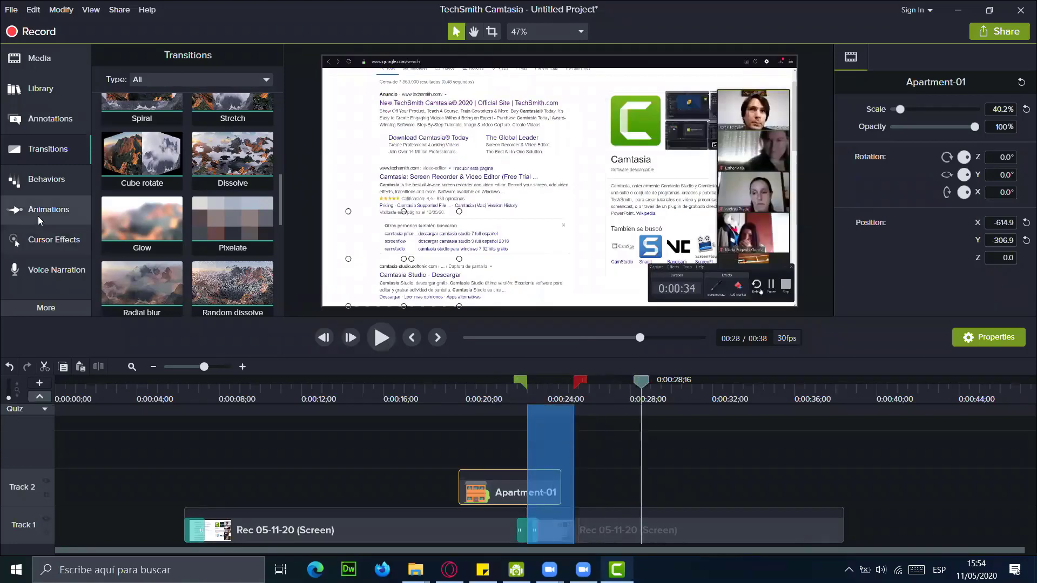
click(146, 185)
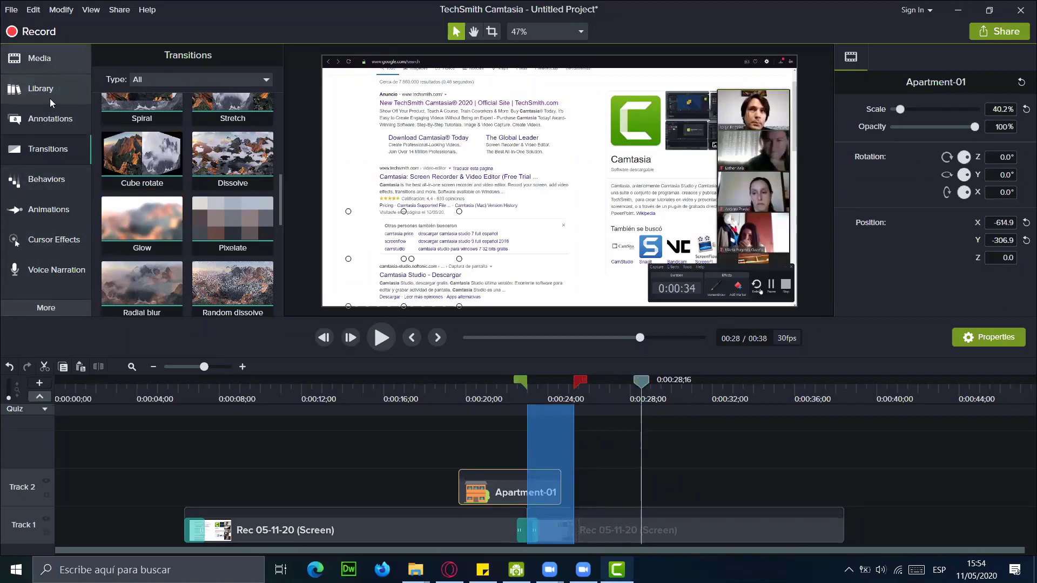
click(52, 120)
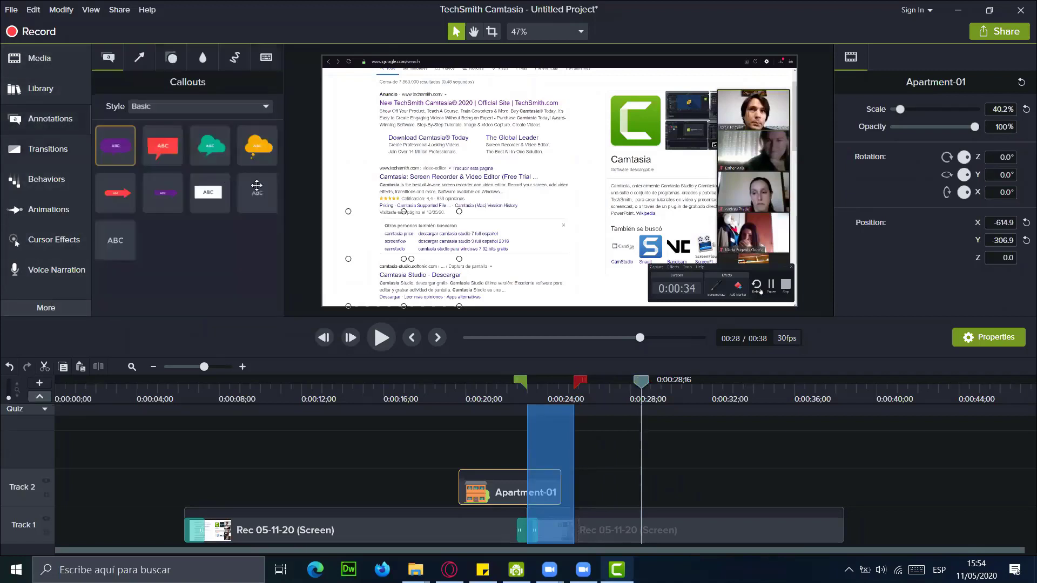
drag(248, 147, 676, 211)
Step: Set the cloud callout's text to "Estoy pensando" and move it up beside the webcam images
double_click(687, 222)
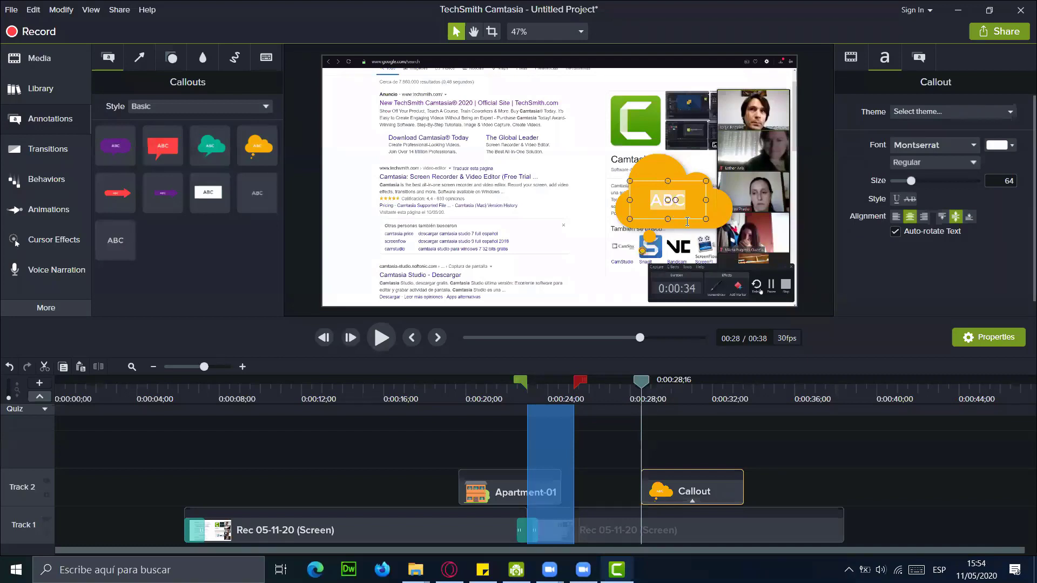
text(Estoy pensa)
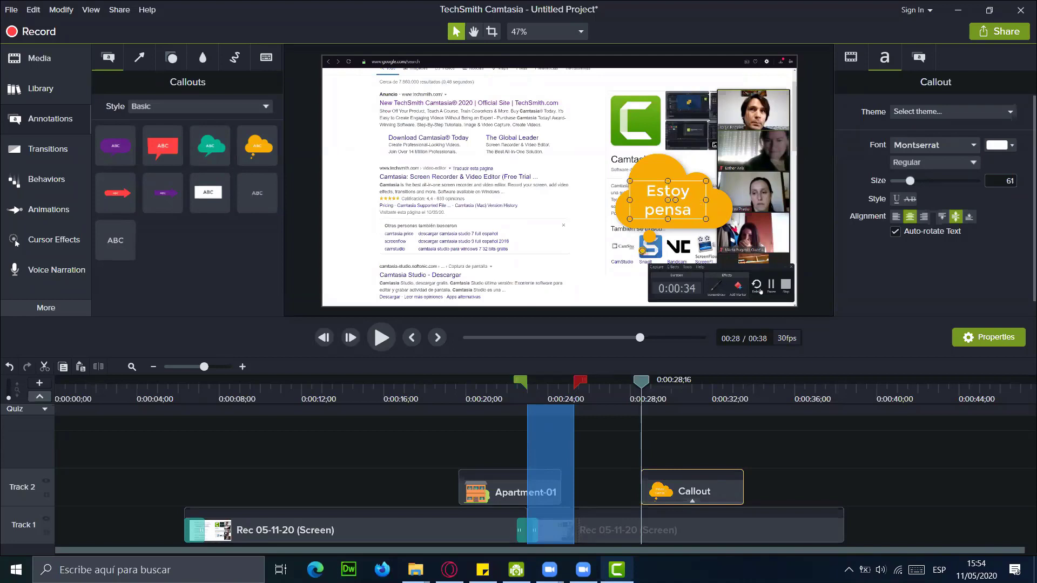
text(ndo)
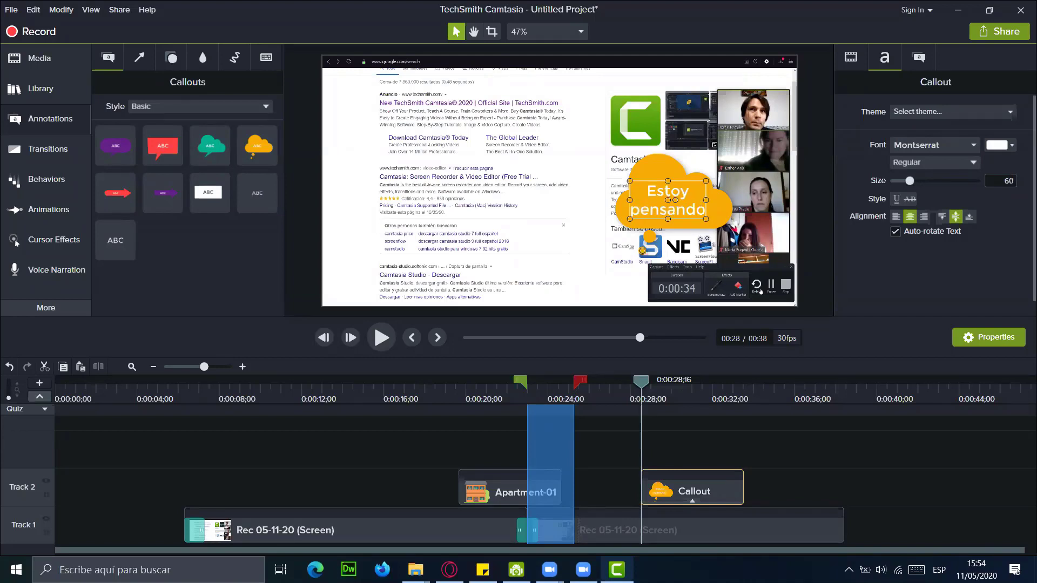
click(562, 235)
drag(702, 162, 732, 186)
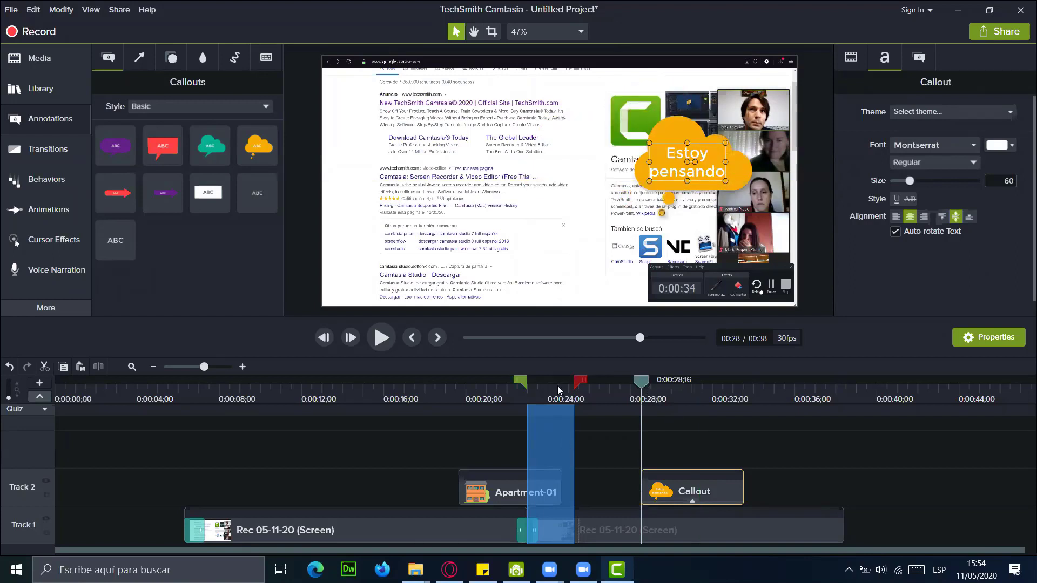
Step: Play the timeline briefly from about 24 seconds, stop, and set the playhead back to 0:00:24;12
click(557, 385)
click(386, 339)
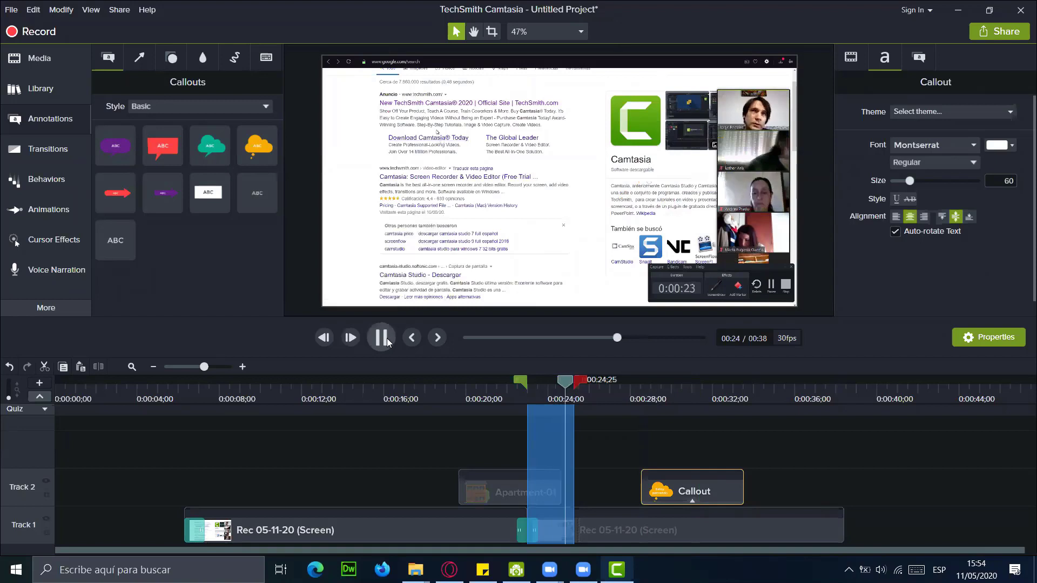
drag(574, 380, 554, 400)
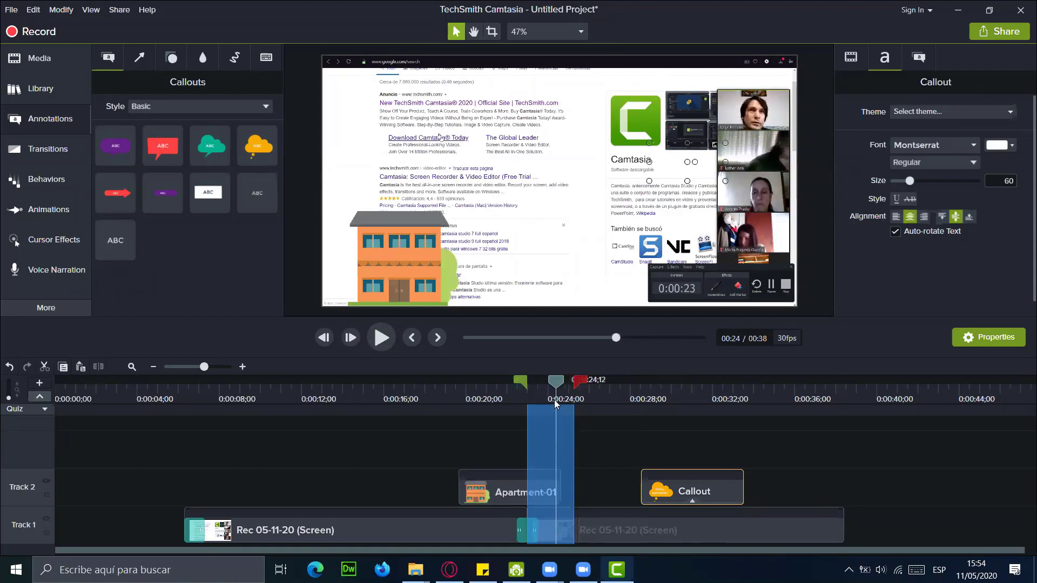
Step: Preview the cloud callout by playing the timeline past its end, and set the playhead back to 0:00:32;02
click(637, 399)
click(382, 338)
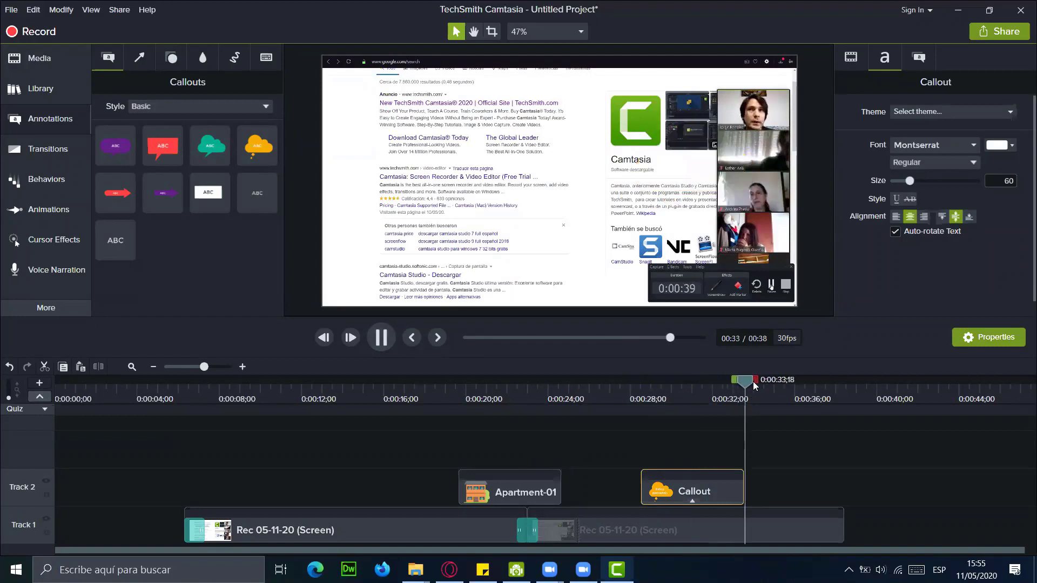
drag(750, 388, 713, 388)
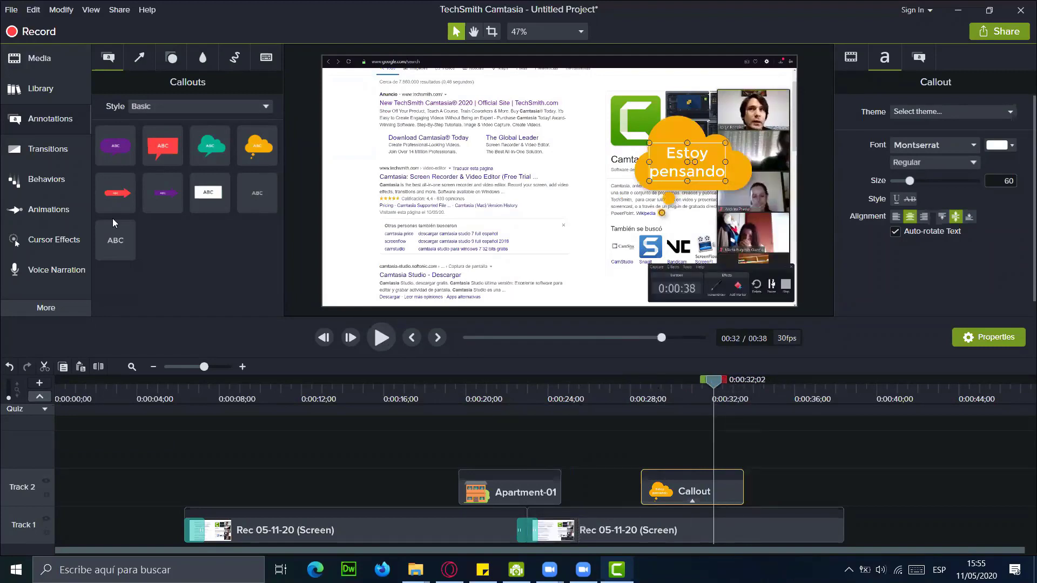
Step: Place a plain text callout without background low on the canvas at 0:00:32;02 and set its font colour to black (#000000)
drag(258, 192, 417, 267)
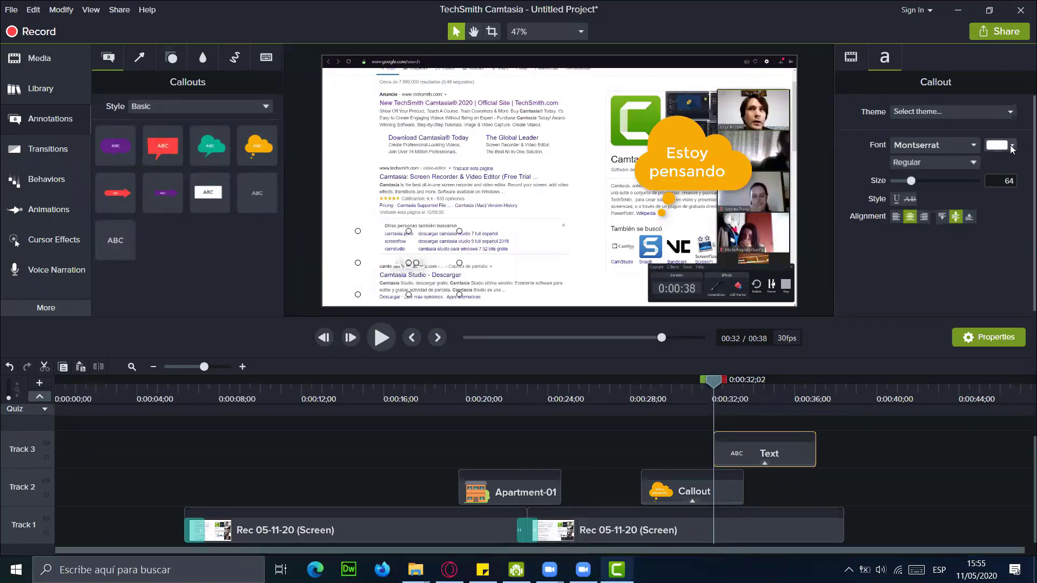
click(990, 145)
mouse_move(953, 238)
mouse_down()
mouse_move(954, 217)
mouse_move(957, 261)
mouse_move(994, 289)
mouse_up()
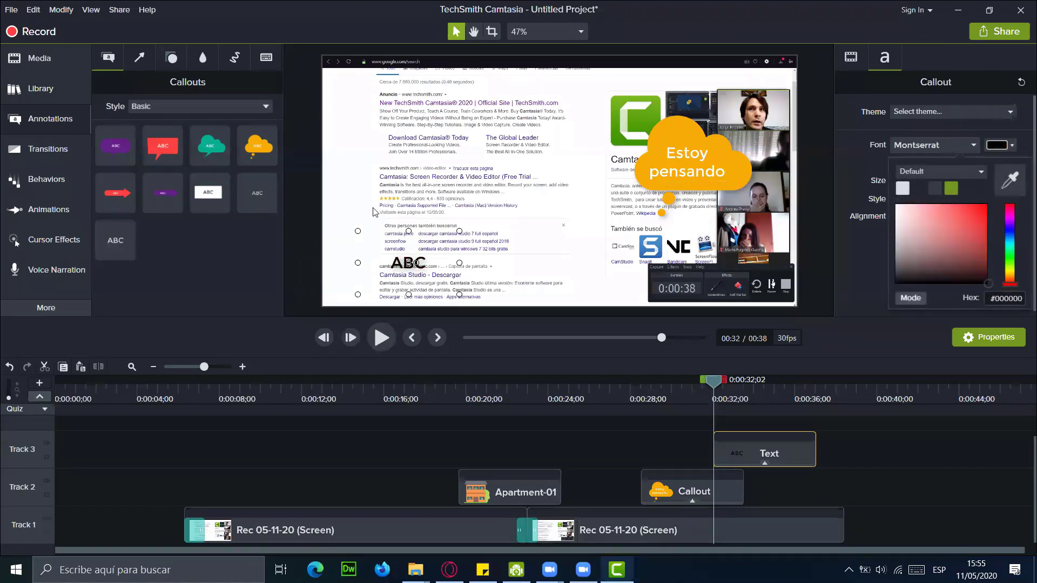
Step: Set the text callout to "My web" and move its clip on Track 3 directly above the Apartment-01 clip
click(424, 262)
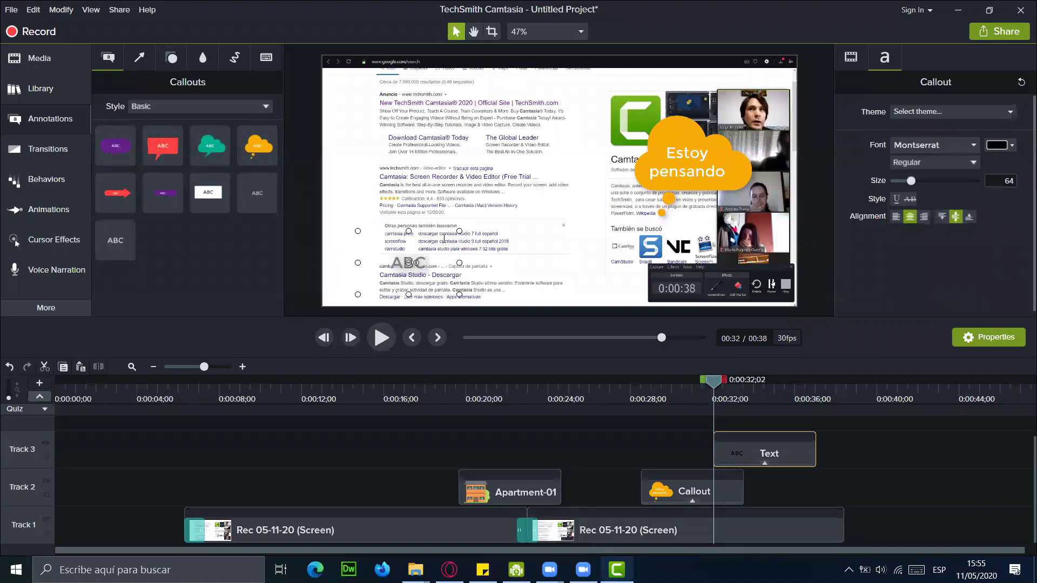
text(My web)
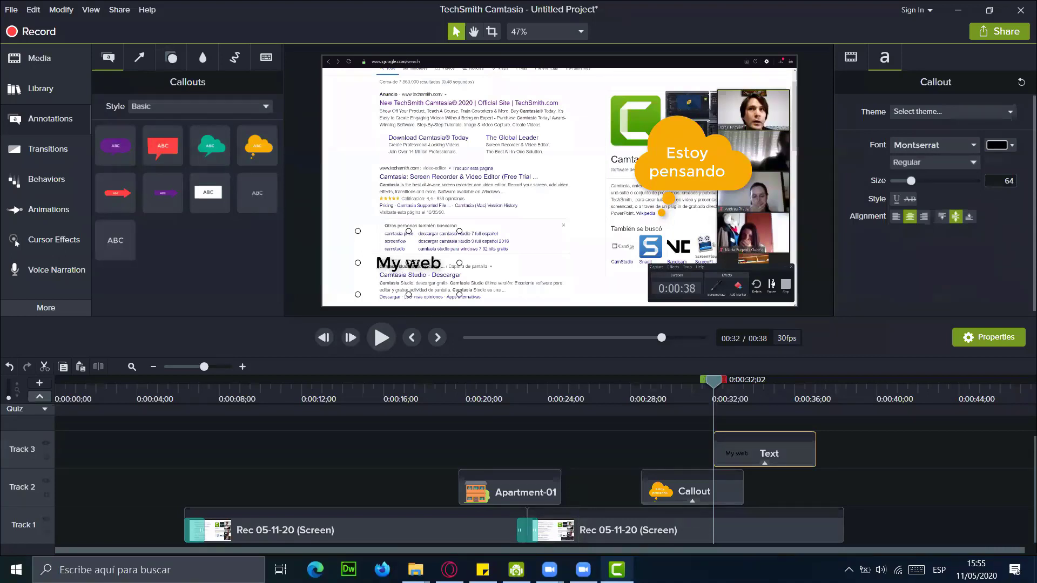
click(528, 281)
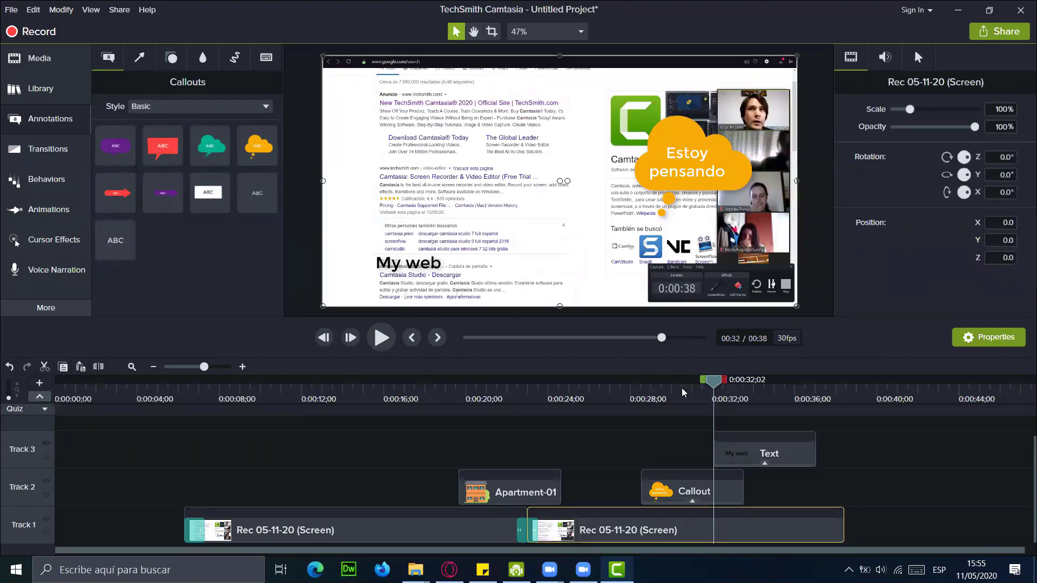
drag(772, 457, 526, 442)
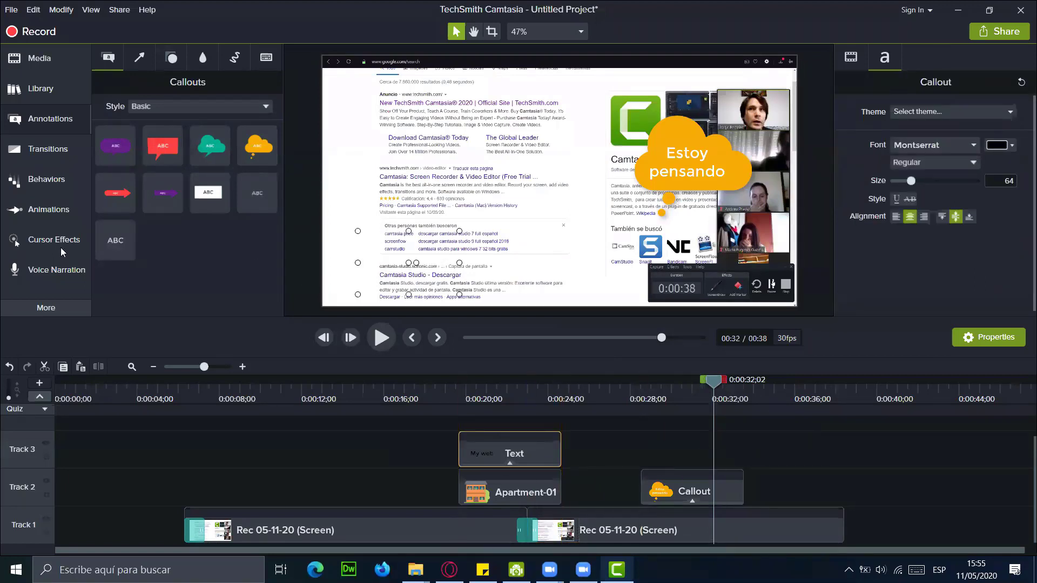
Step: Preview the cornercircles intro from the library's Intros folder and close the preview
click(56, 89)
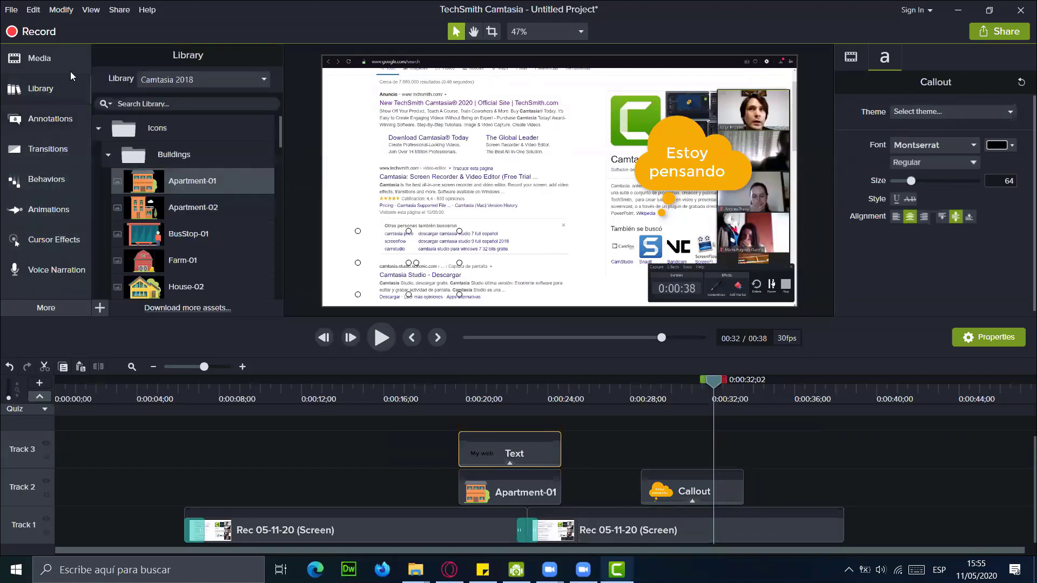
click(98, 130)
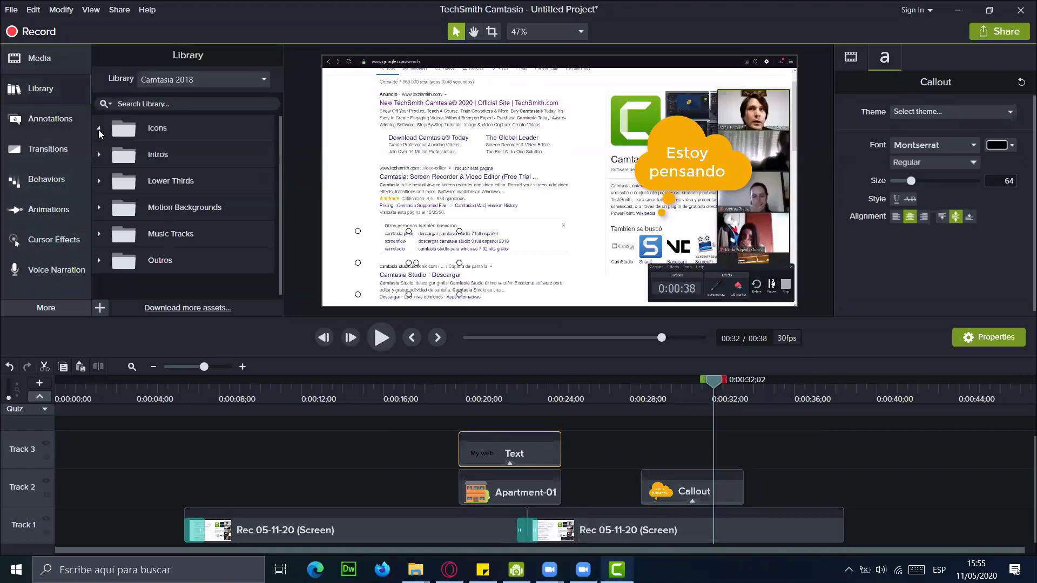
click(99, 155)
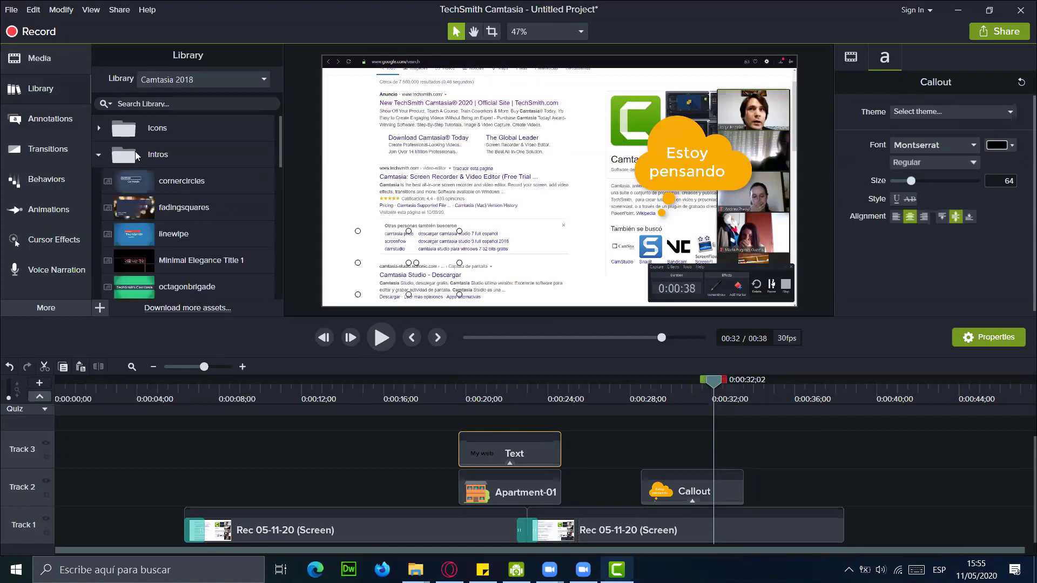
click(176, 180)
double_click(177, 181)
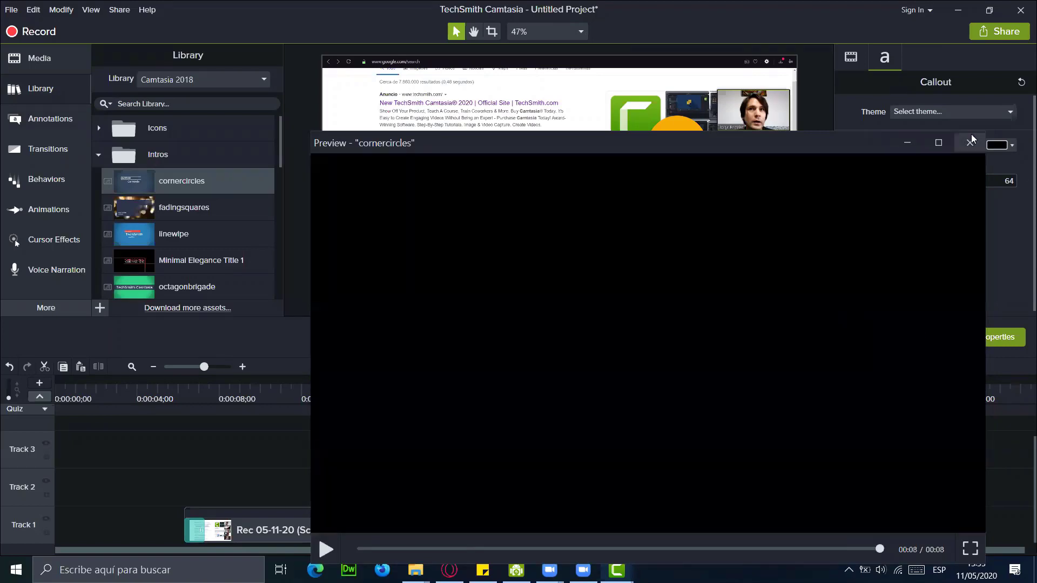
click(970, 143)
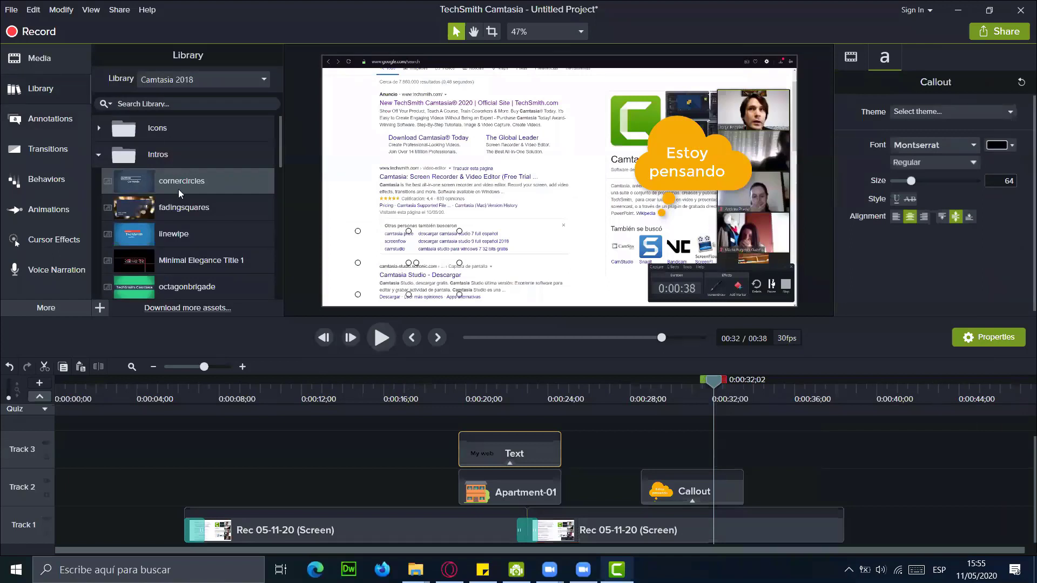
Step: Place the cornercircles intro on Track 2 at the very start of the timeline, before the first recording clip
drag(169, 231, 73, 484)
drag(158, 447, 179, 497)
scroll(270, 494, down, 1)
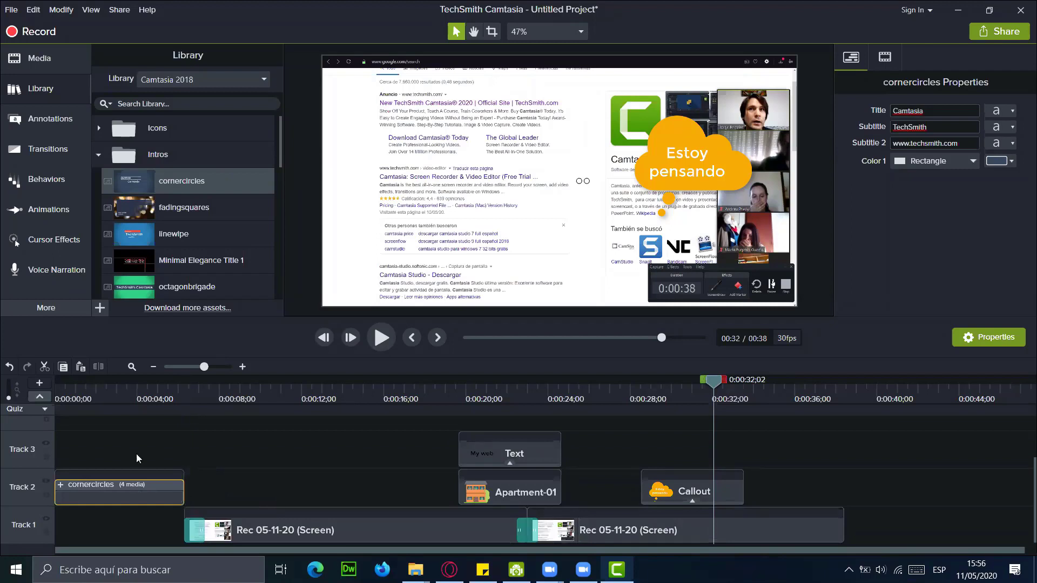
Step: Play the intro from the start of the timeline and pause at about 5 seconds, with all its text lines showing
key(ctrl+Home)
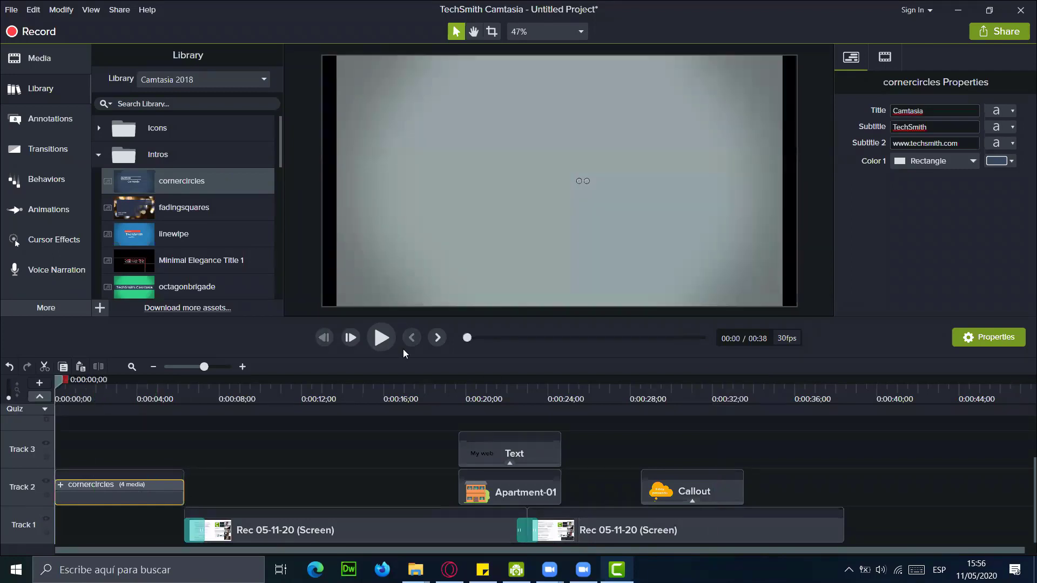
click(381, 337)
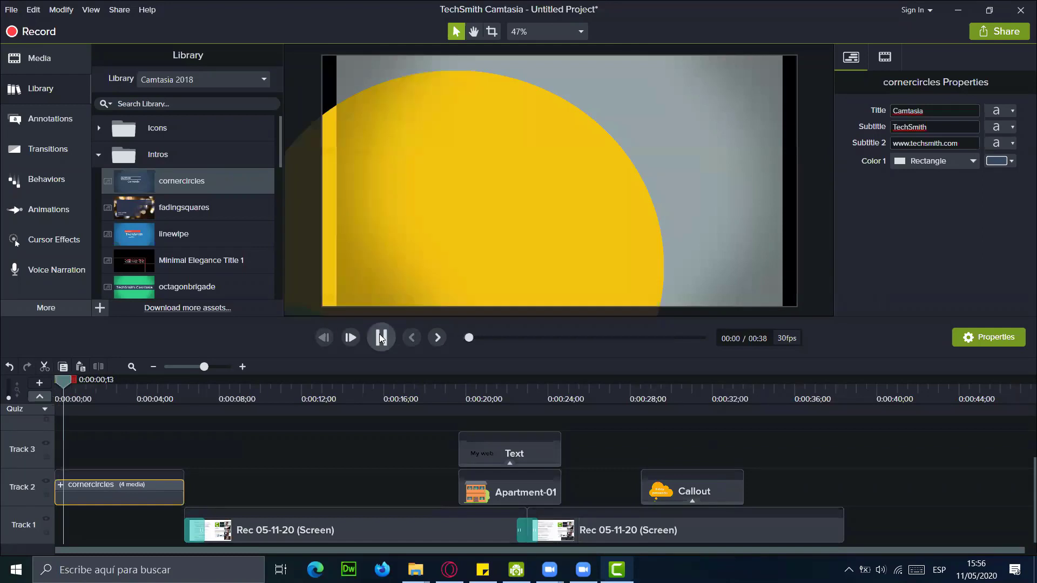
click(380, 338)
click(380, 336)
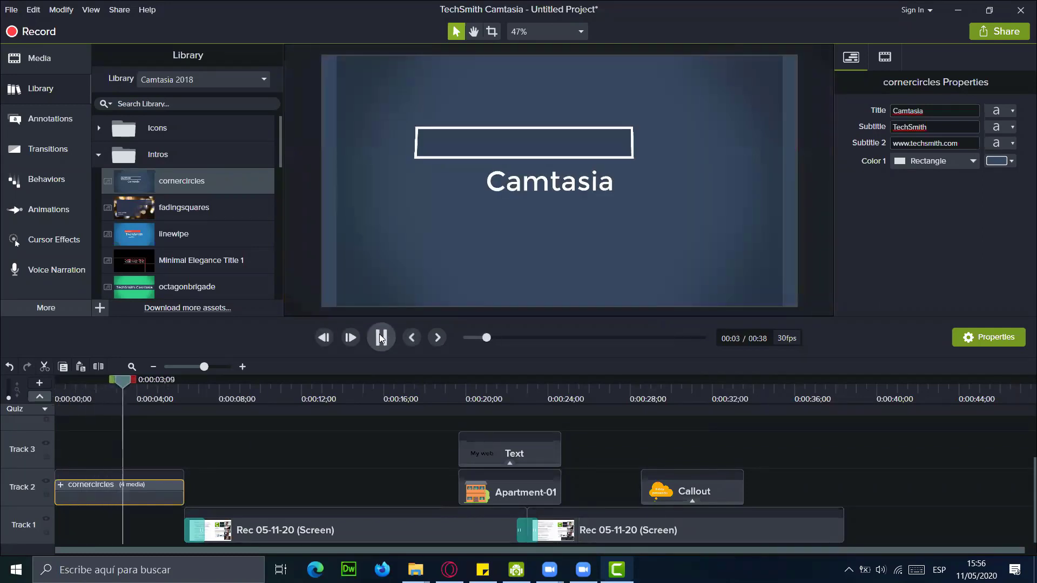
click(381, 337)
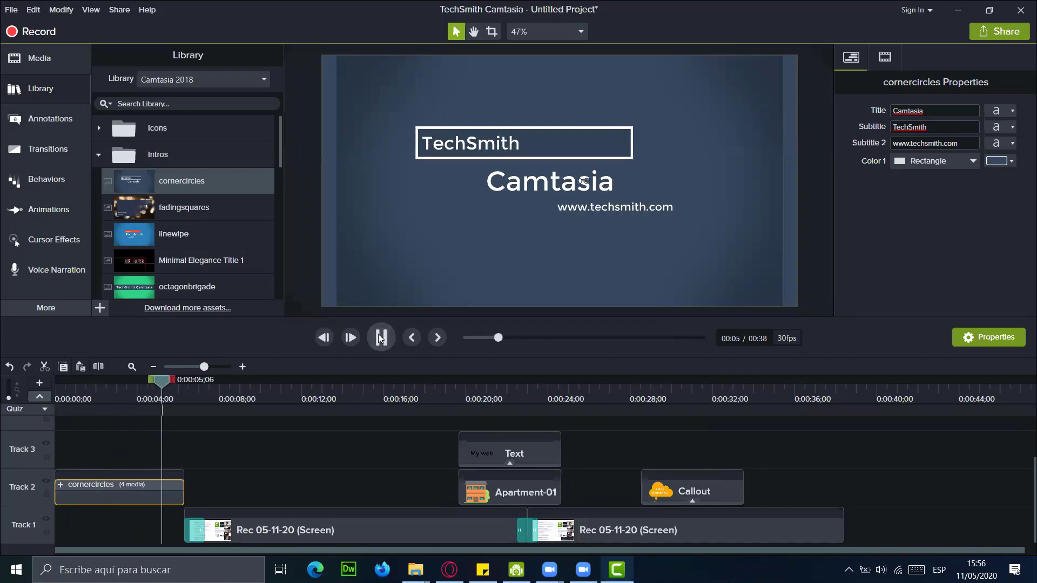
Step: Replace the intro's boxed subtitle with "Videotutorial" and its main title with "Historia"
double_click(490, 142)
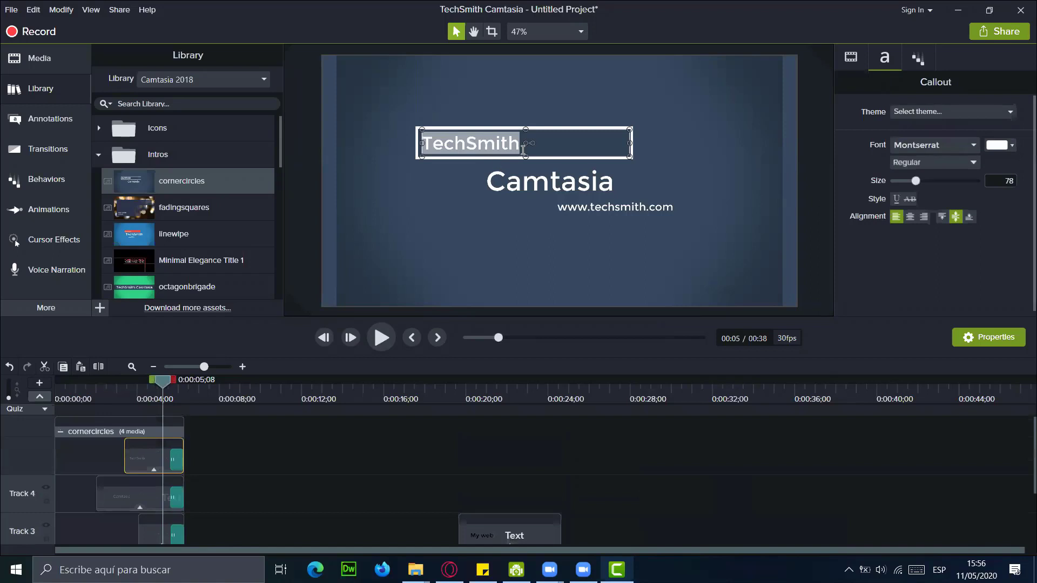
text(Video)
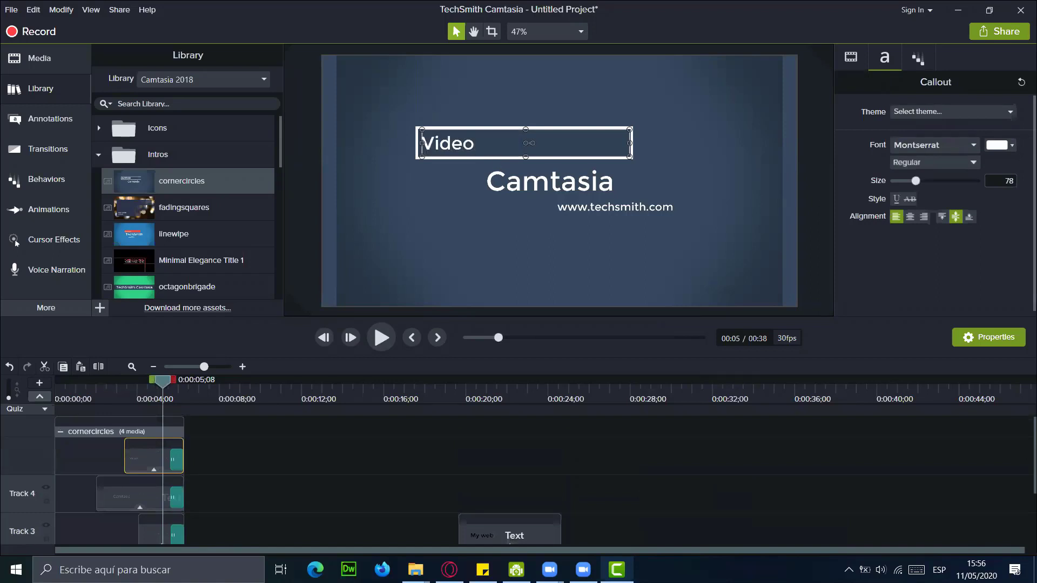
text(tutorial)
click(517, 187)
double_click(573, 184)
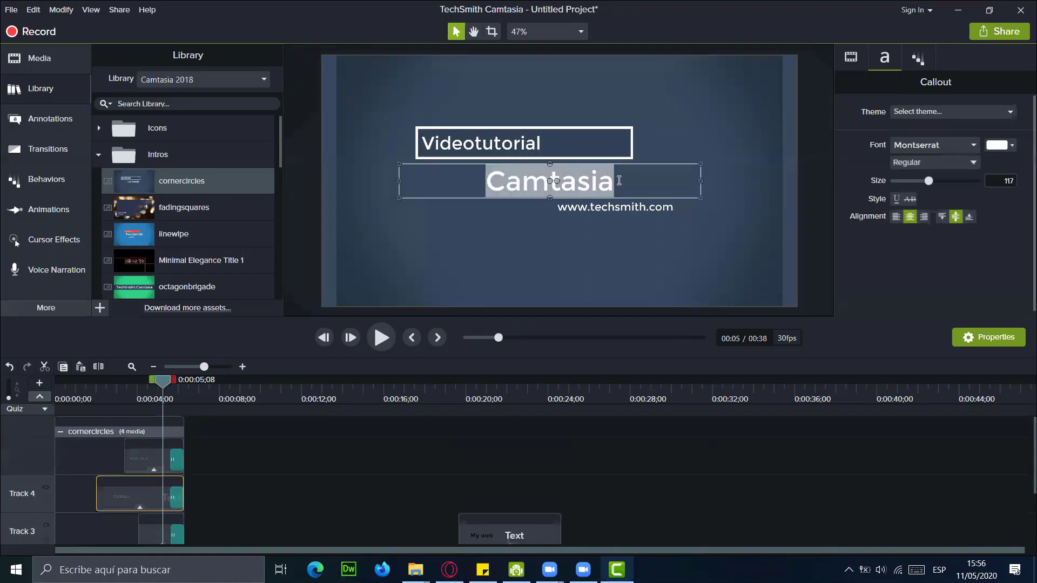
text(Historia)
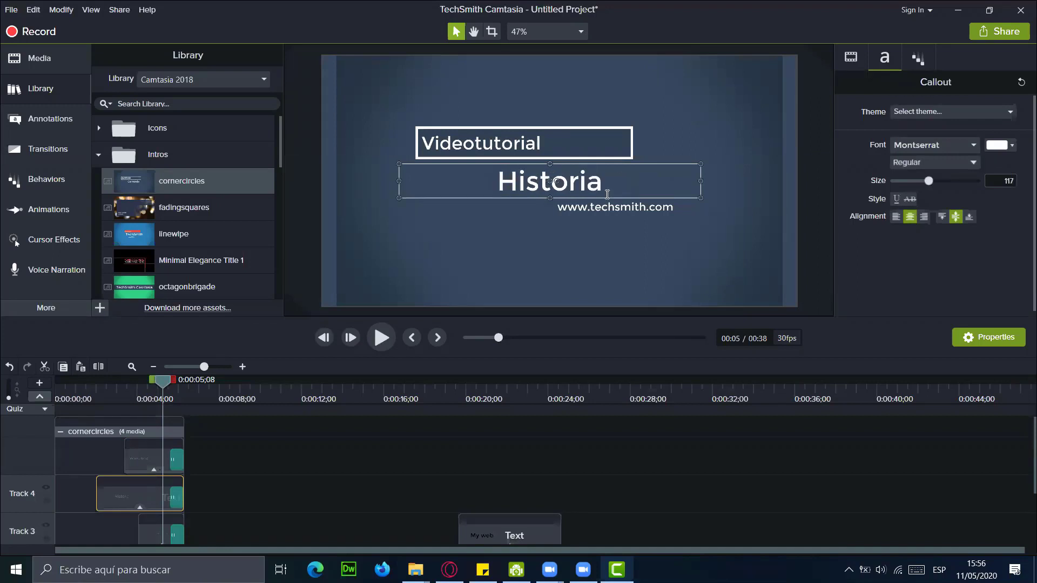
Step: Change the intro's boxed subtitle to "Guerra Fría" and replace the web address line with text beginning "Prof.."
double_click(548, 139)
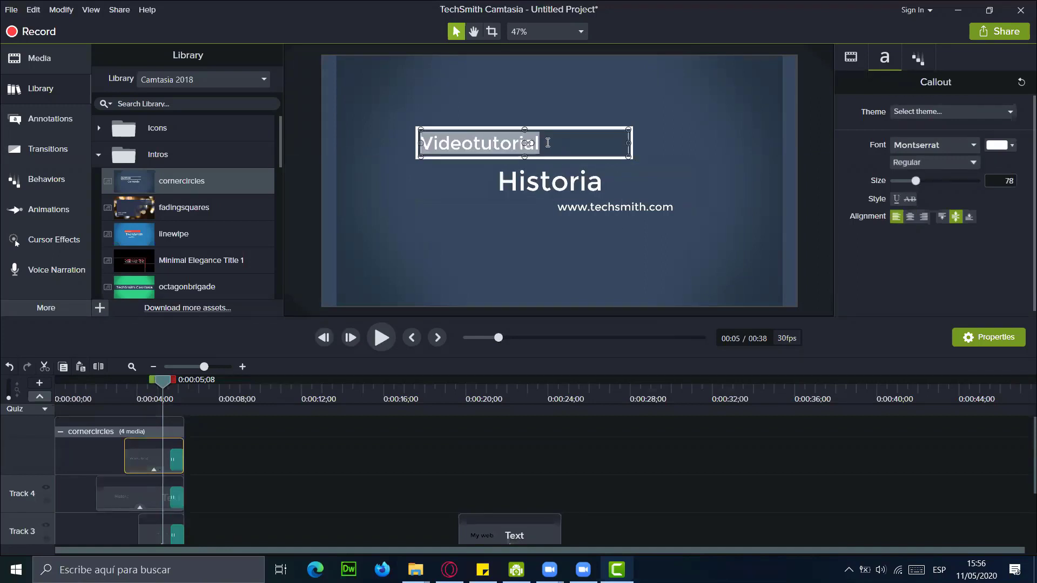
text(Guerra Fría)
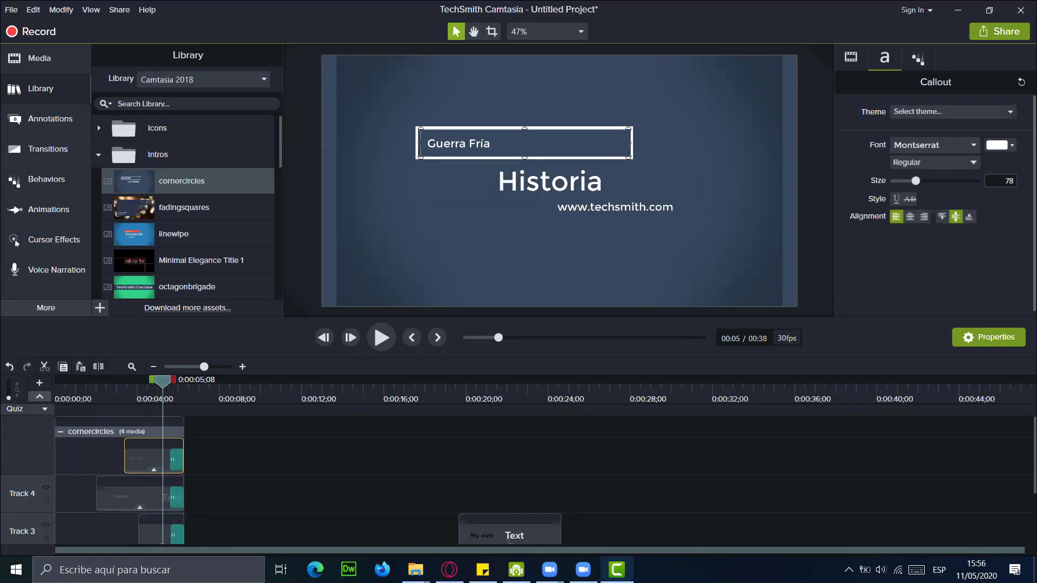
double_click(603, 206)
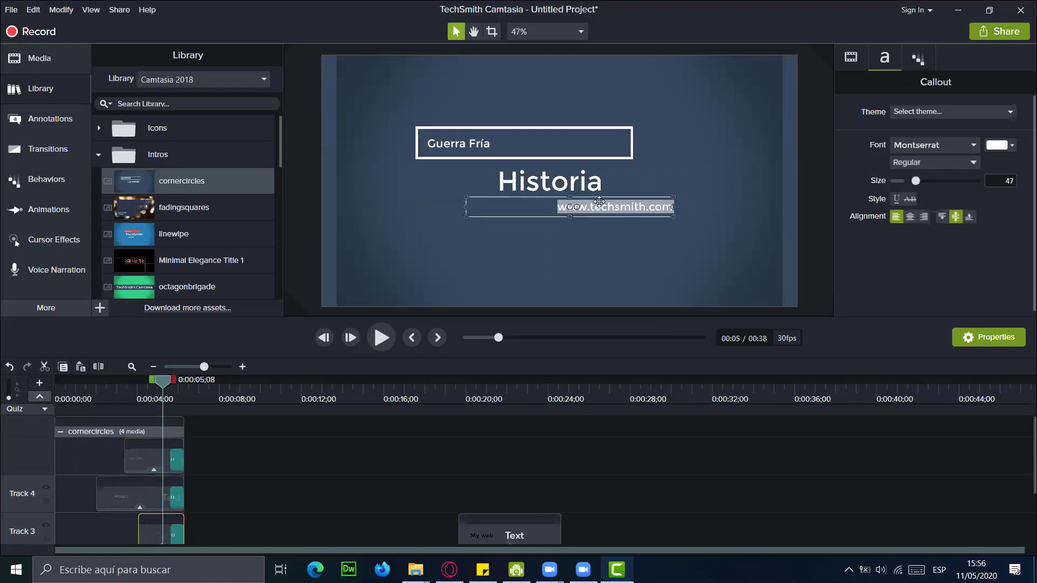
text(Prof..)
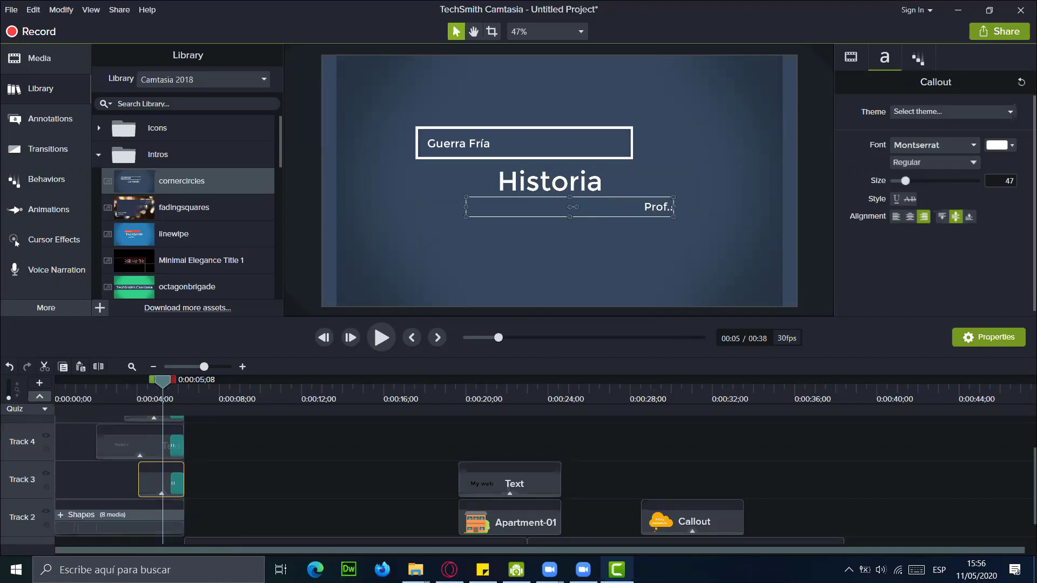
text(??????)
Step: Leave the intro's text editing, undo the latest edits, and stop the timeline playback at about 11 seconds
click(277, 467)
key(ctrl+z)
key(ctrl+z)
key(ctrl+z)
key(ctrl+z)
key(ctrl+z)
key(ctrl+z)
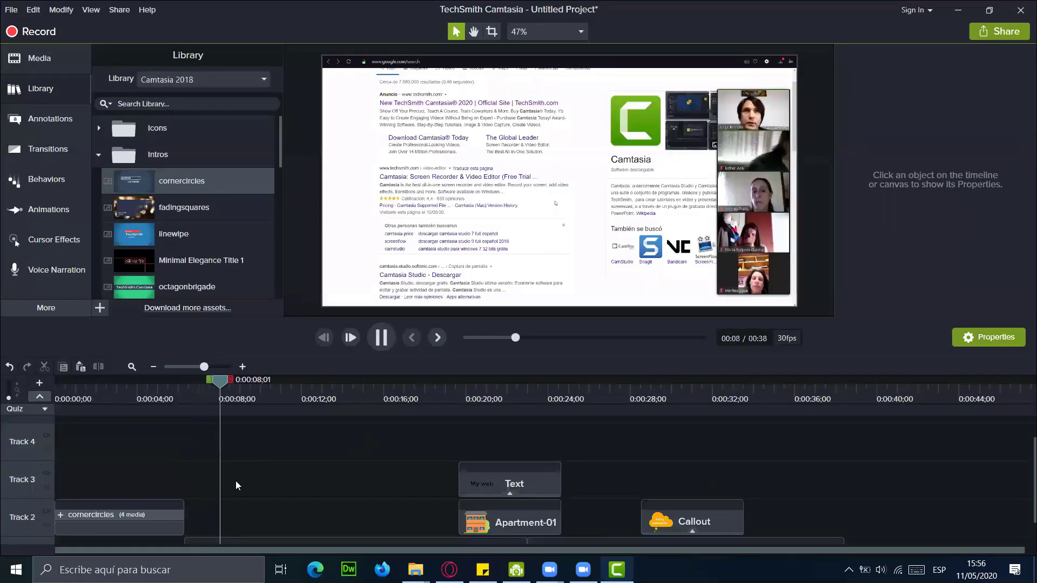
click(382, 338)
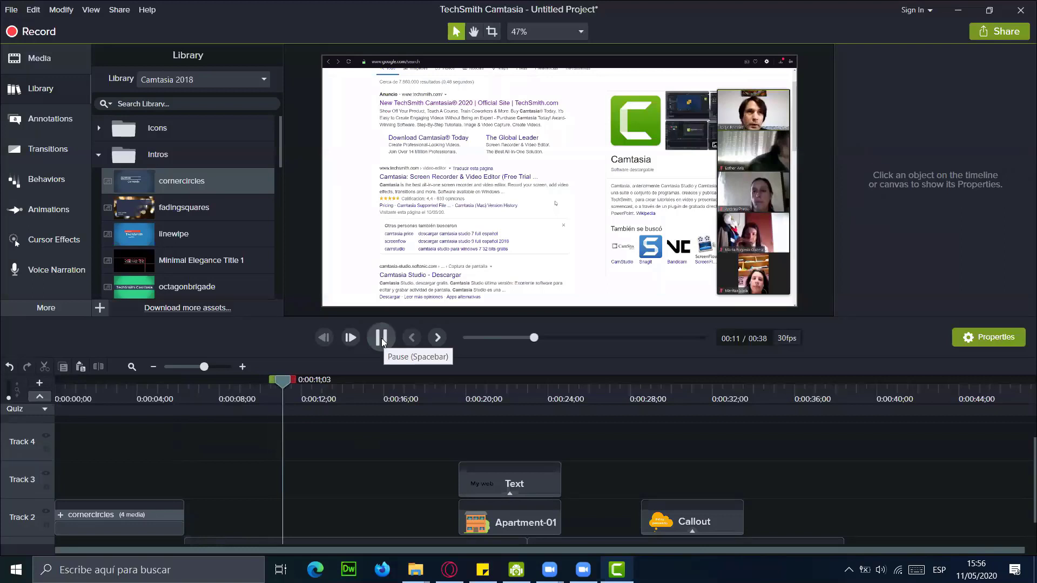
Step: Preview the asimpleway track from the library's Music Tracks folder and close the preview
click(99, 161)
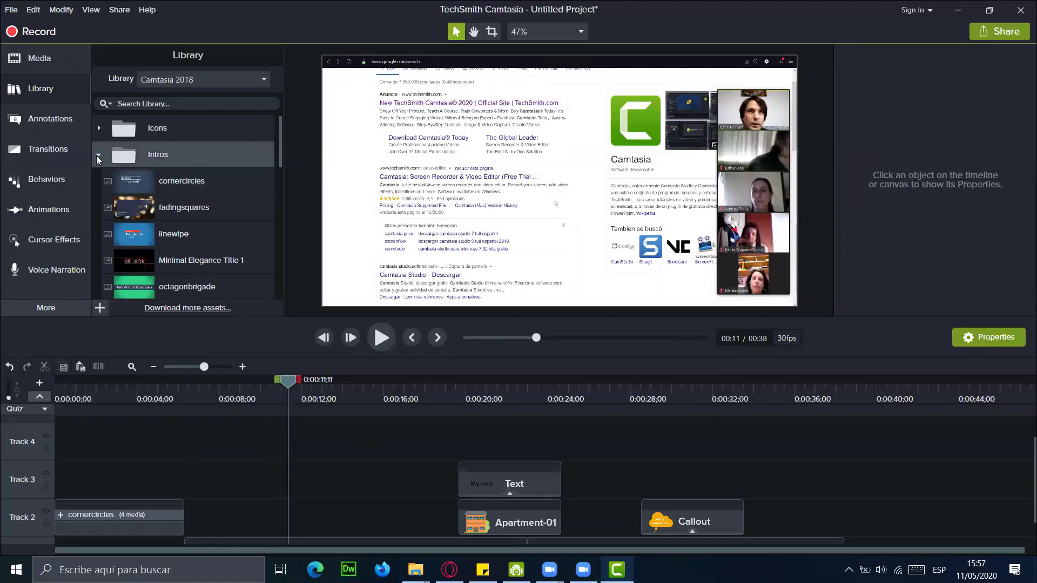
click(97, 155)
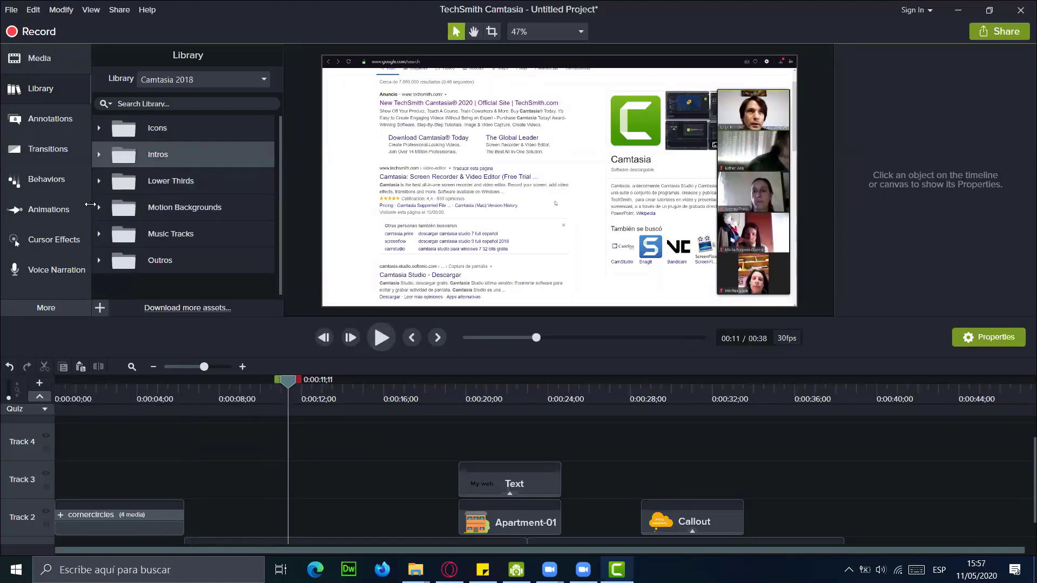
click(97, 234)
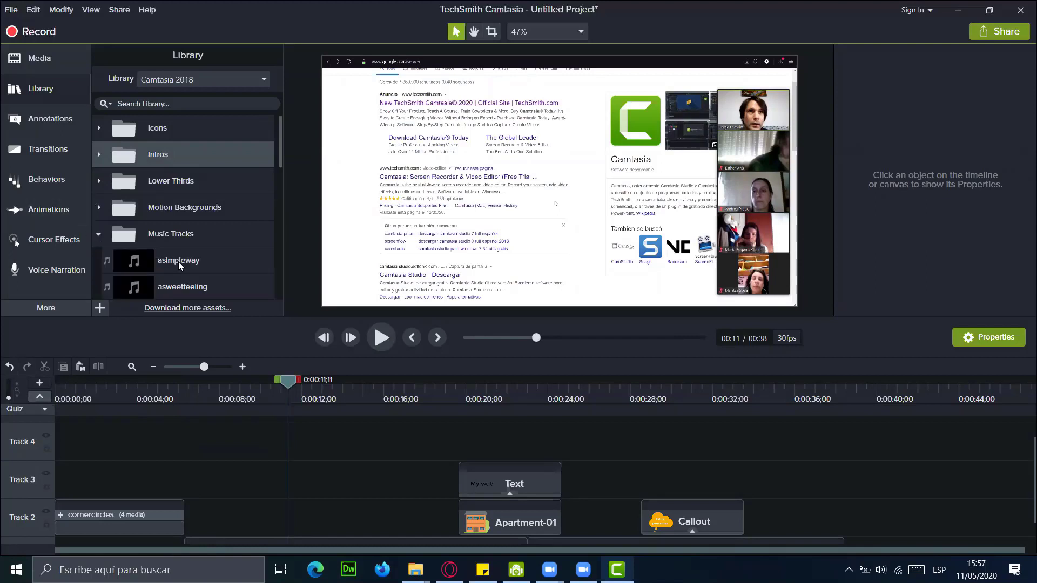
click(183, 260)
double_click(183, 259)
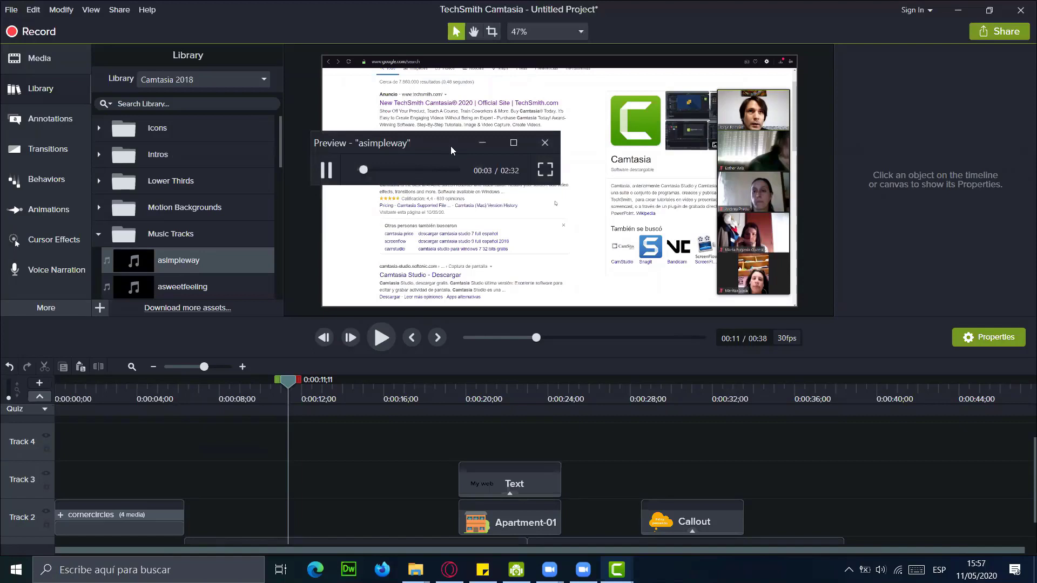
click(543, 143)
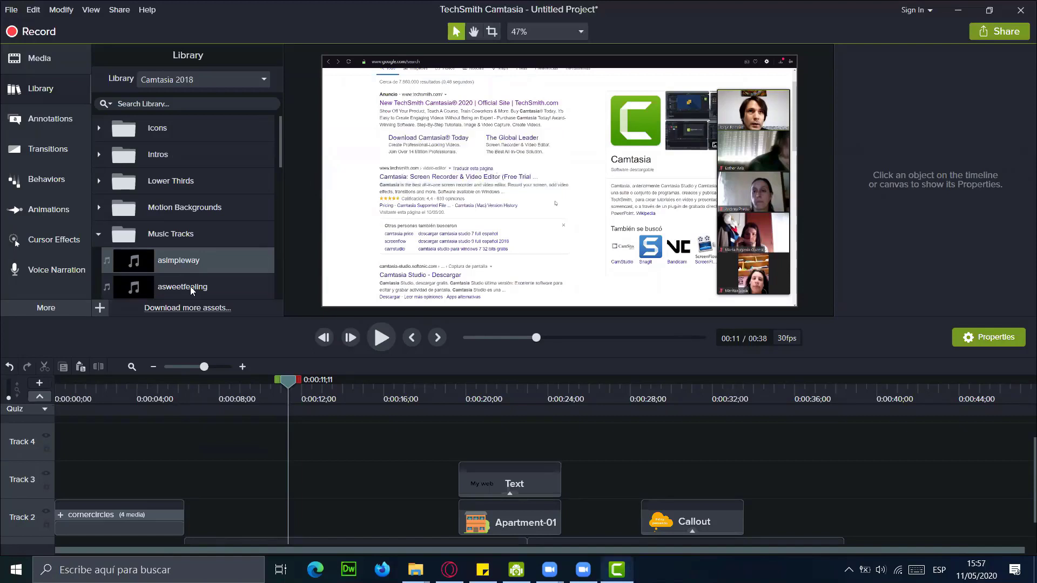
Step: Add the asimpleway music on Track 4 from the start of the timeline
scroll(166, 286, down, 2)
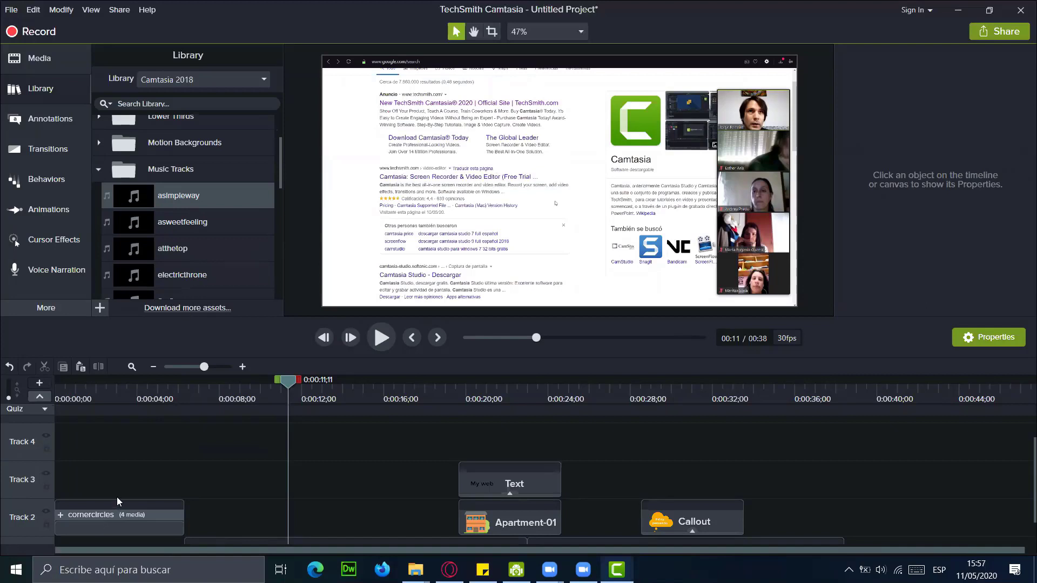
scroll(117, 498, down, 1)
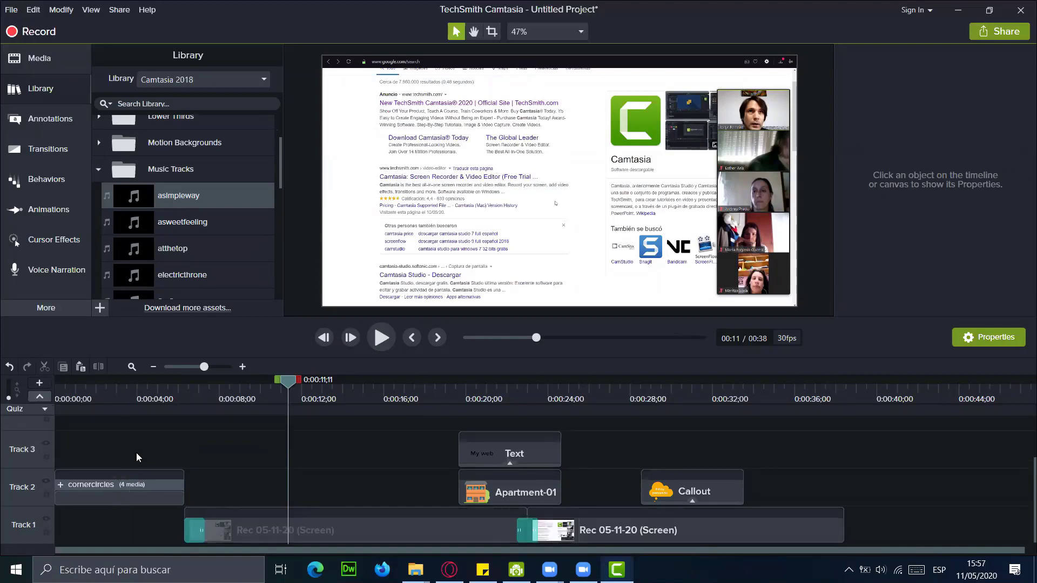
drag(175, 203, 29, 433)
scroll(384, 463, up, 2)
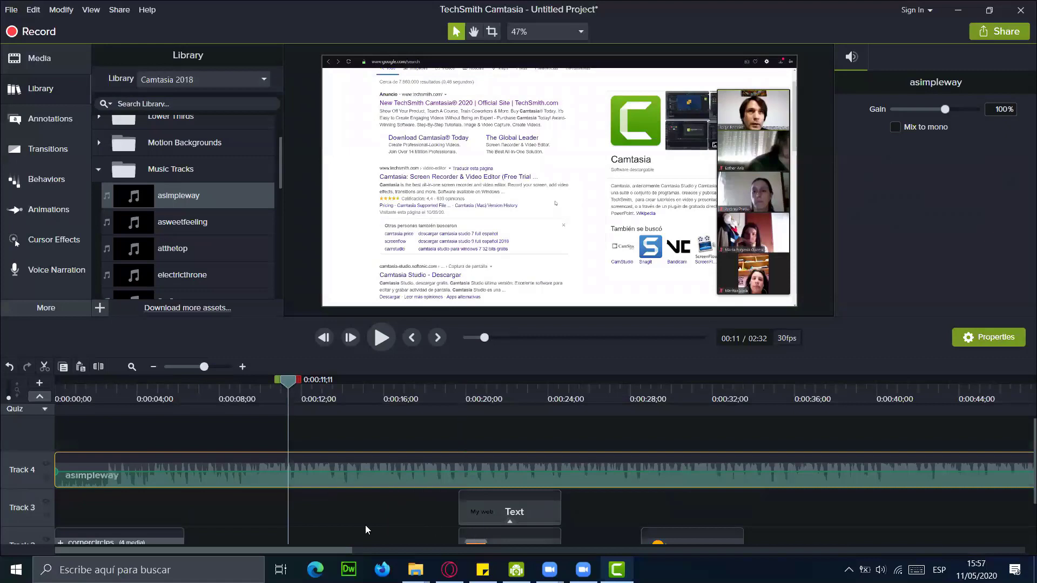
scroll(393, 497, down, 2)
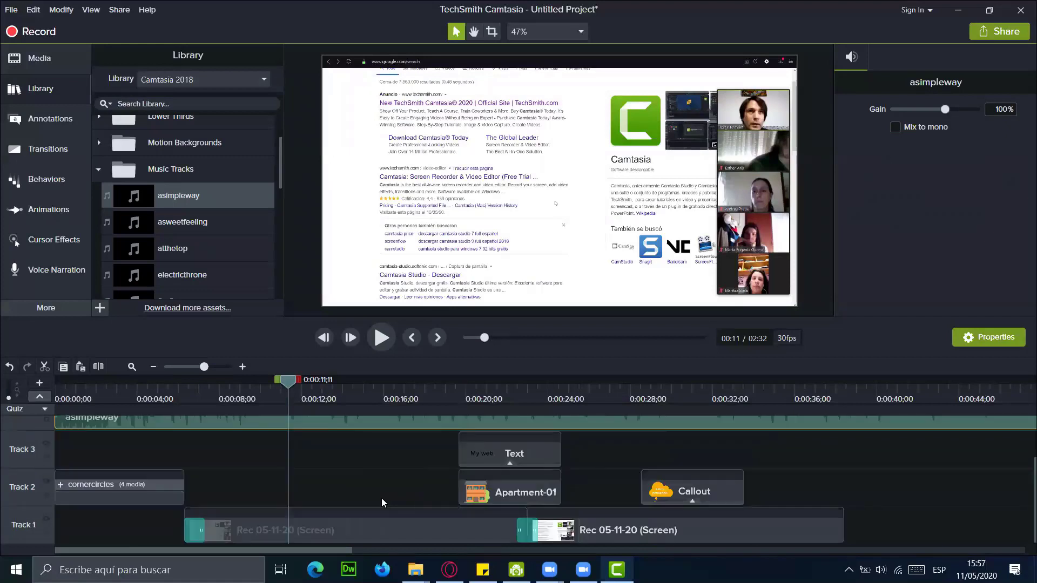
Step: Play the timeline from the start to check the intro with the music, raising the system volume to 96
drag(293, 384, 56, 382)
click(379, 344)
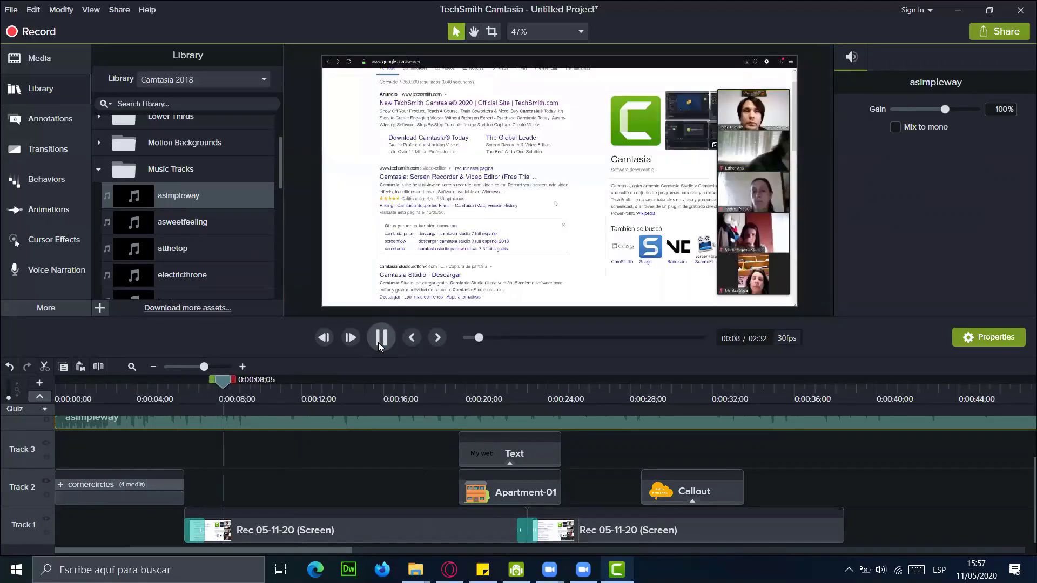
key(XF86AudioLowerVolume)
key(XF86AudioRaiseVolume)
key(XF86AudioRaiseVolume)
key(XF86AudioRaiseVolume)
key(XF86AudioRaiseVolume)
key(XF86AudioRaiseVolume)
key(XF86AudioRaiseVolume)
key(XF86AudioRaiseVolume)
key(XF86AudioRaiseVolume)
key(XF86AudioRaiseVolume)
key(XF86AudioRaiseVolume)
key(XF86AudioRaiseVolume)
key(XF86AudioRaiseVolume)
key(XF86AudioRaiseVolume)
key(XF86AudioRaiseVolume)
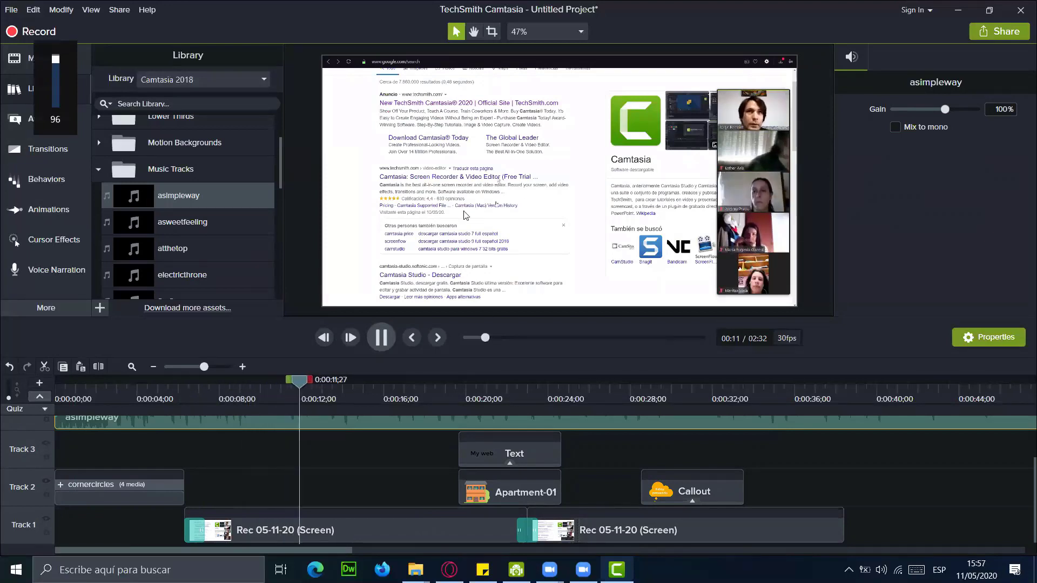
Step: Pause playback, trim the beginning of the asimpleway music clip on Track 4, and align it with the timeline start
click(381, 345)
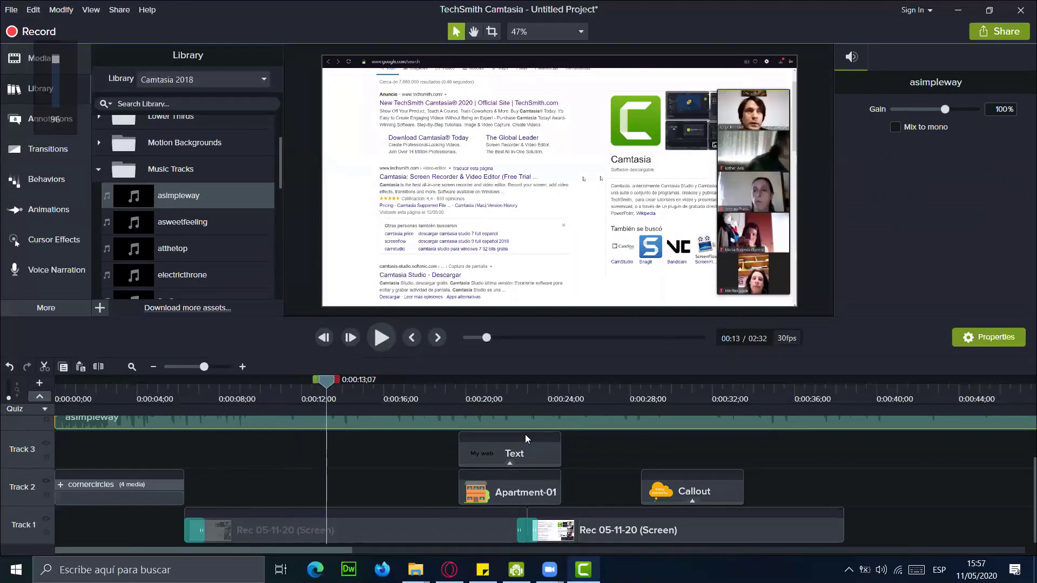
scroll(409, 476, up, 1)
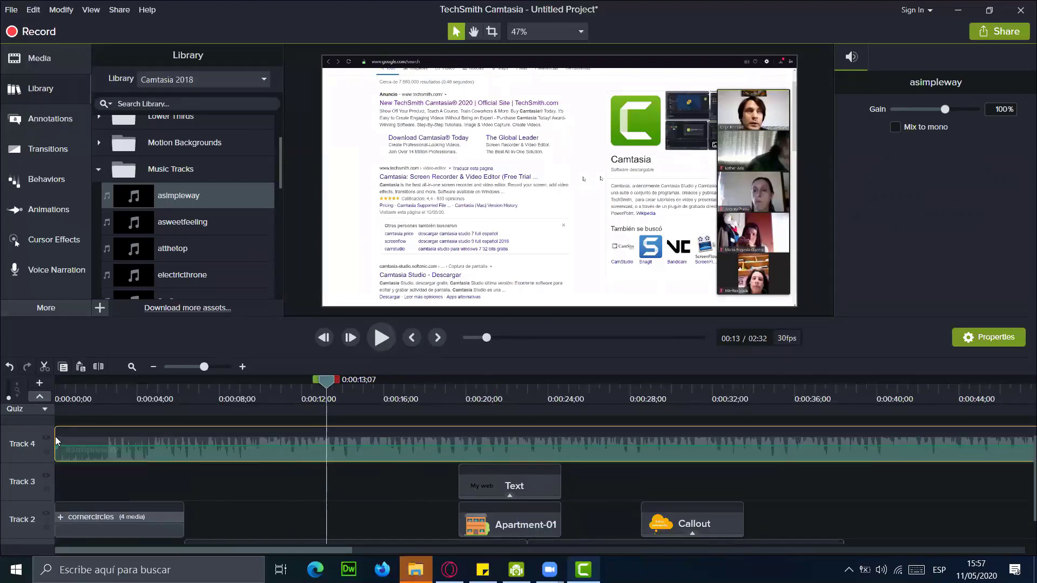
mouse_move(58, 441)
drag(107, 438, 175, 438)
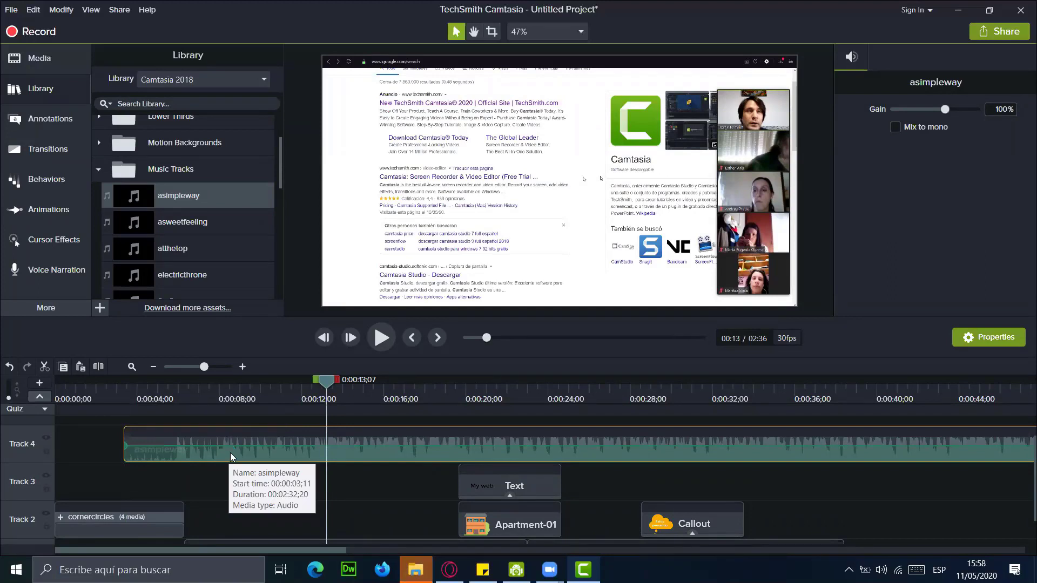
drag(128, 458, 98, 458)
mouse_move(214, 444)
mouse_down()
mouse_move(266, 439)
mouse_move(177, 452)
mouse_move(197, 450)
mouse_up()
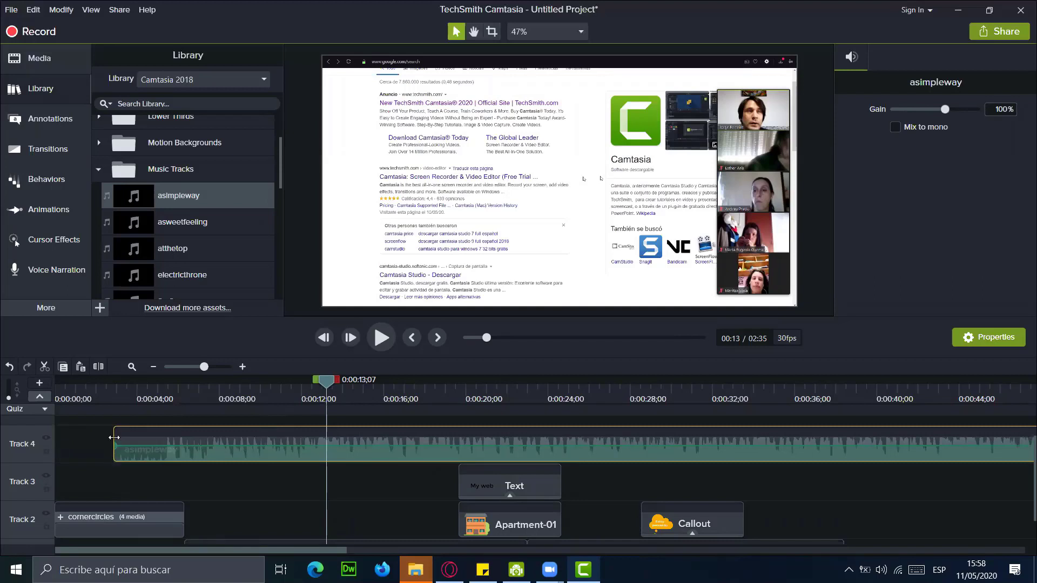
drag(114, 437, 65, 454)
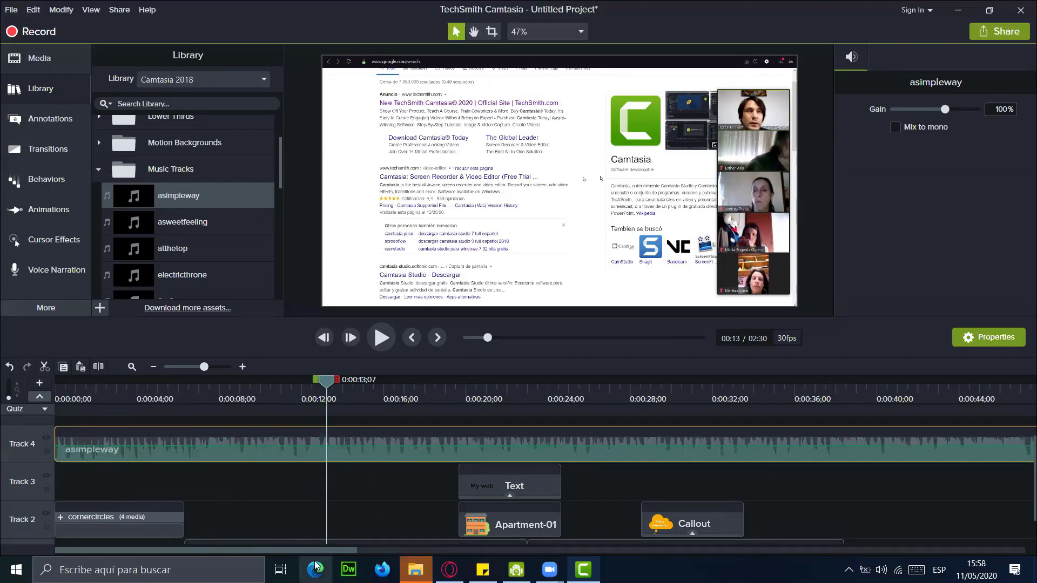
Step: Trim the end of the asimpleway clip so it finishes together with the cornercircles title on Track 2
drag(320, 550, 486, 550)
scroll(757, 507, right, 5)
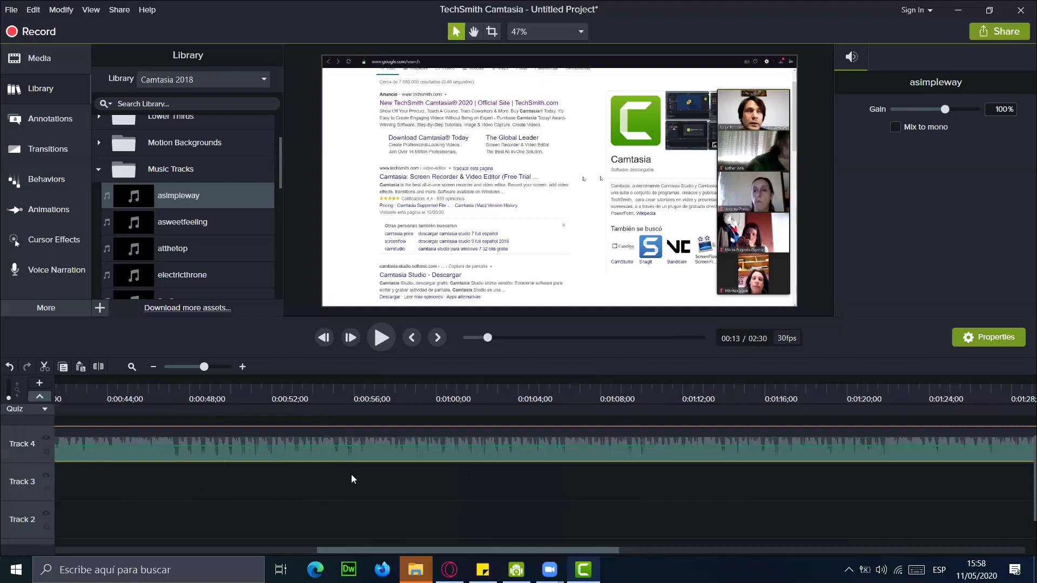
key(ctrl+9)
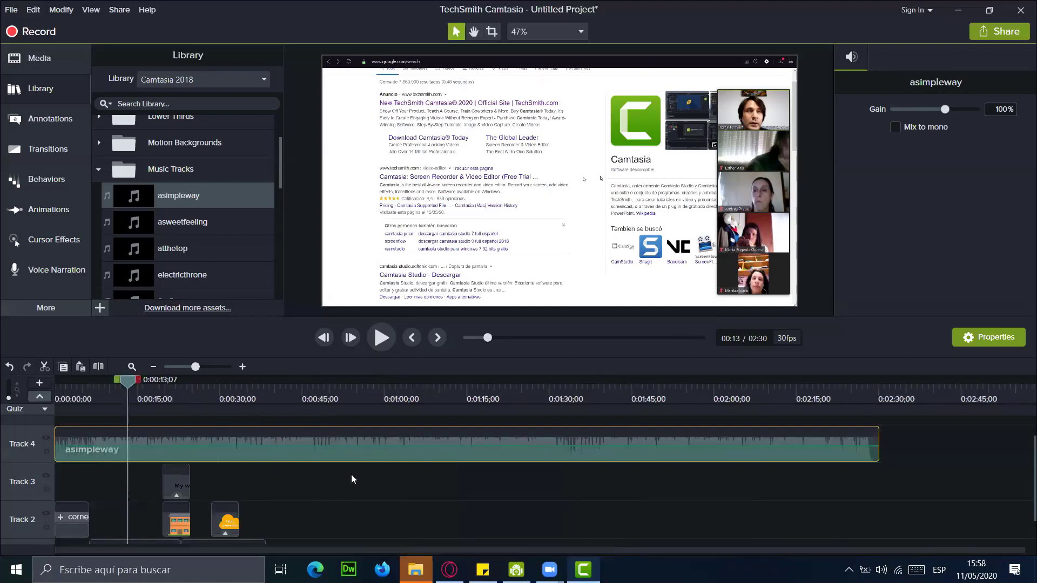
scroll(351, 474, down, 1)
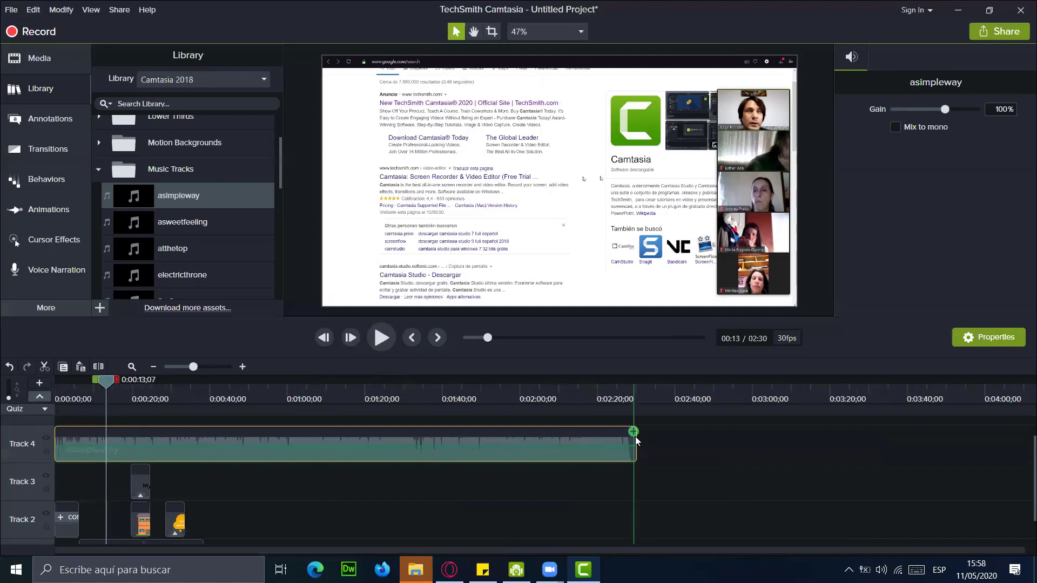
click(641, 388)
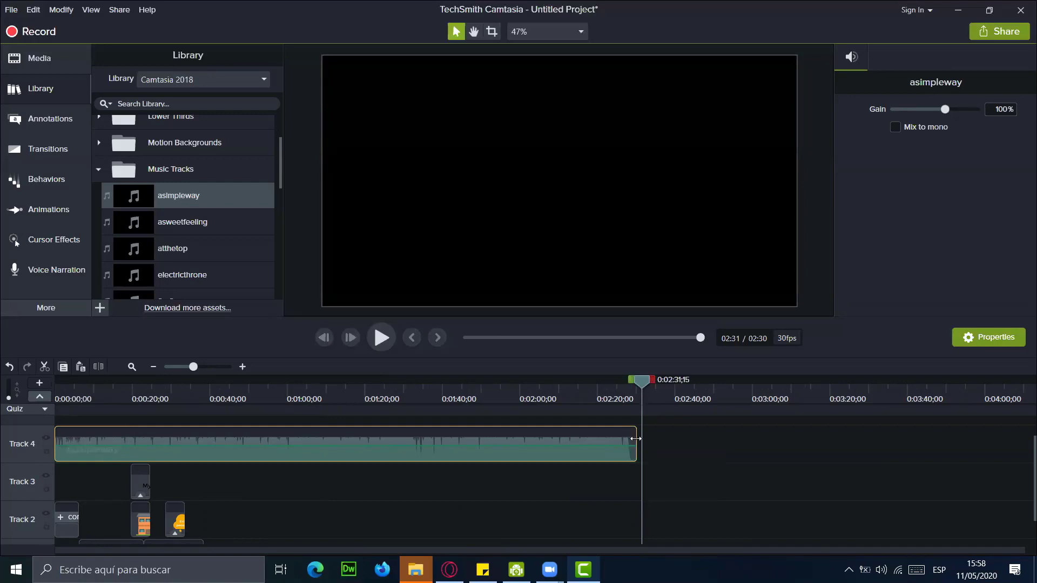
drag(638, 438, 78, 464)
Step: Adjust the end of the asimpleway clip to match the end of the second screen recording on Track 1
scroll(144, 475, down, 1)
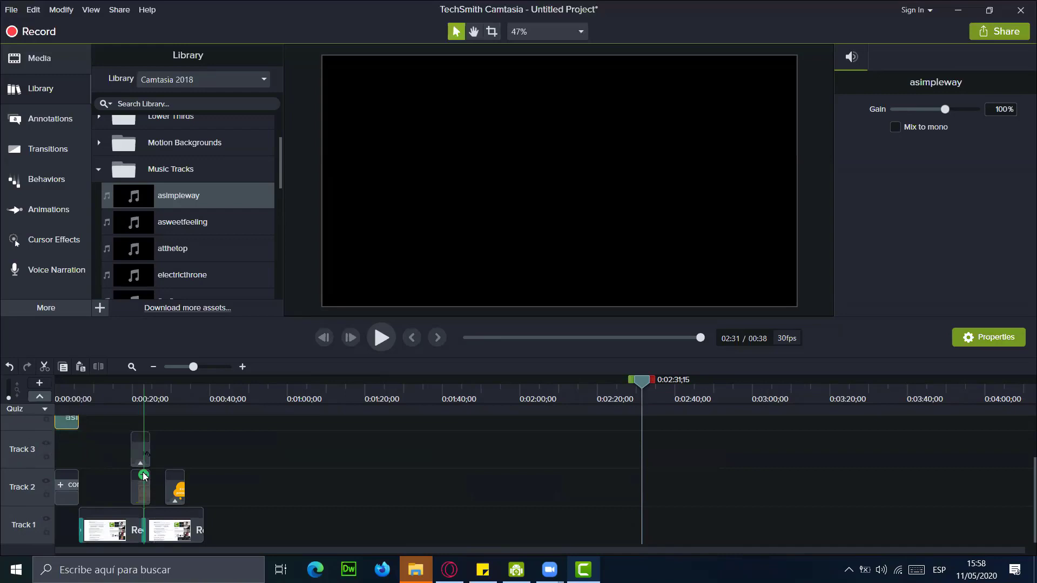
scroll(150, 492, up, 2)
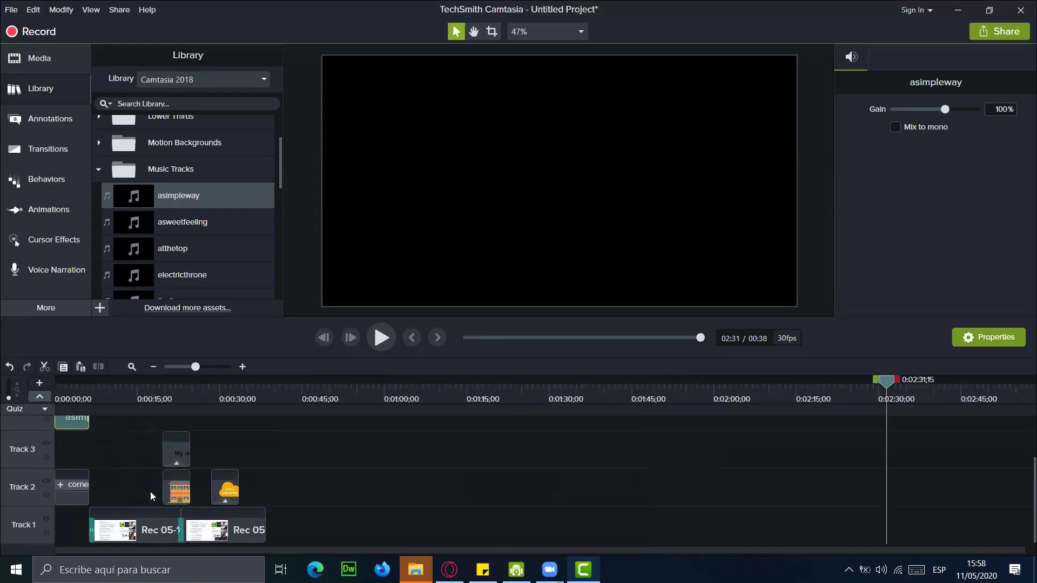
drag(326, 549, 12, 538)
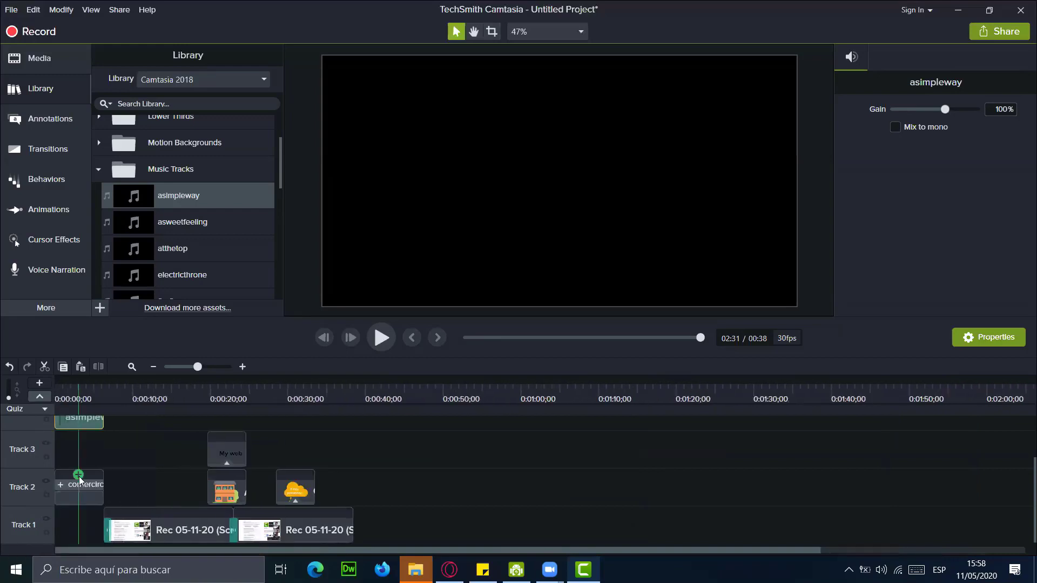
scroll(92, 467, up, 1)
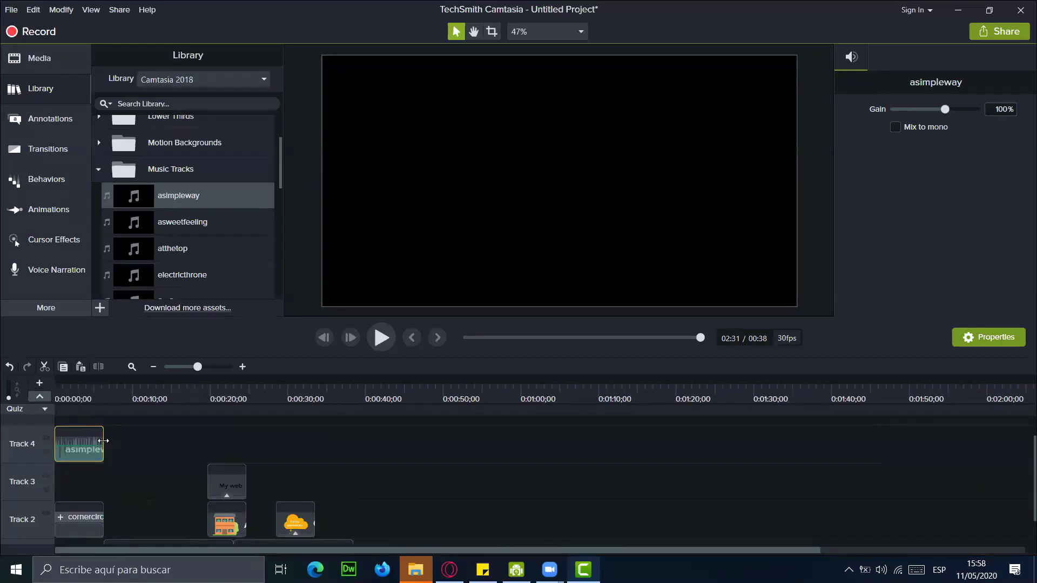
drag(104, 444, 385, 460)
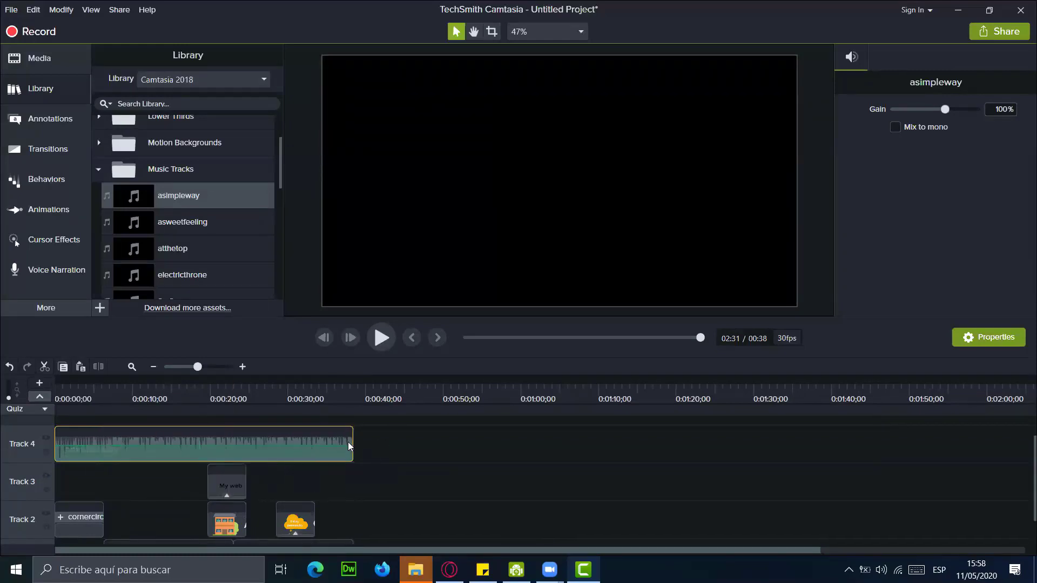
drag(353, 440, 359, 460)
scroll(93, 454, up, 1)
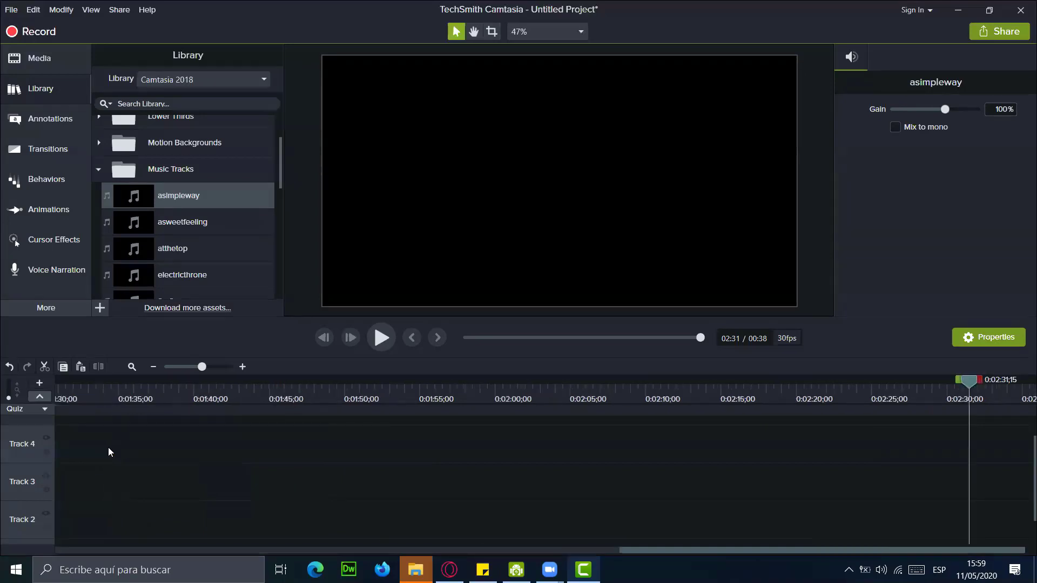
click(154, 410)
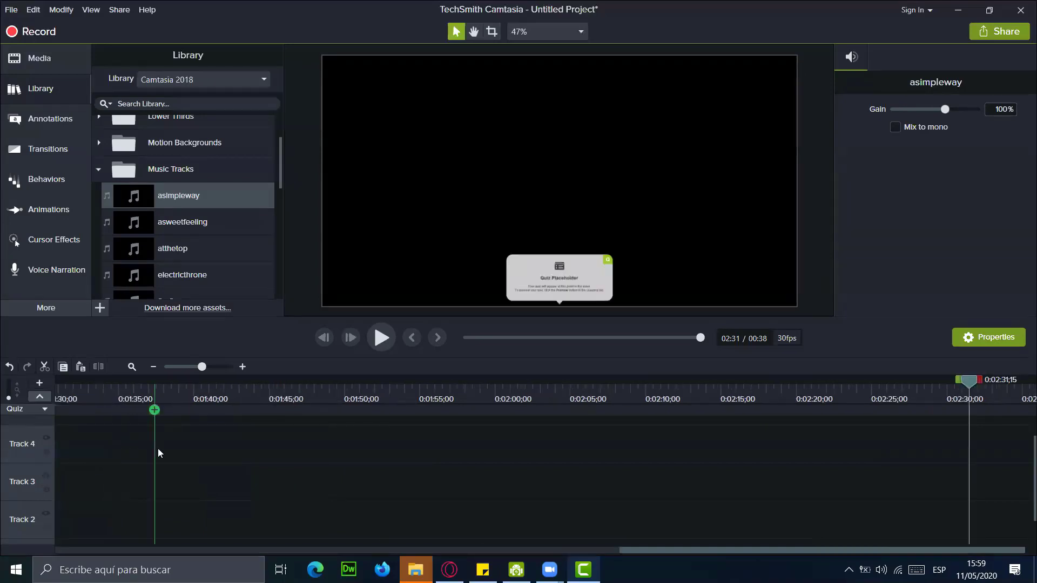
click(160, 409)
click(176, 391)
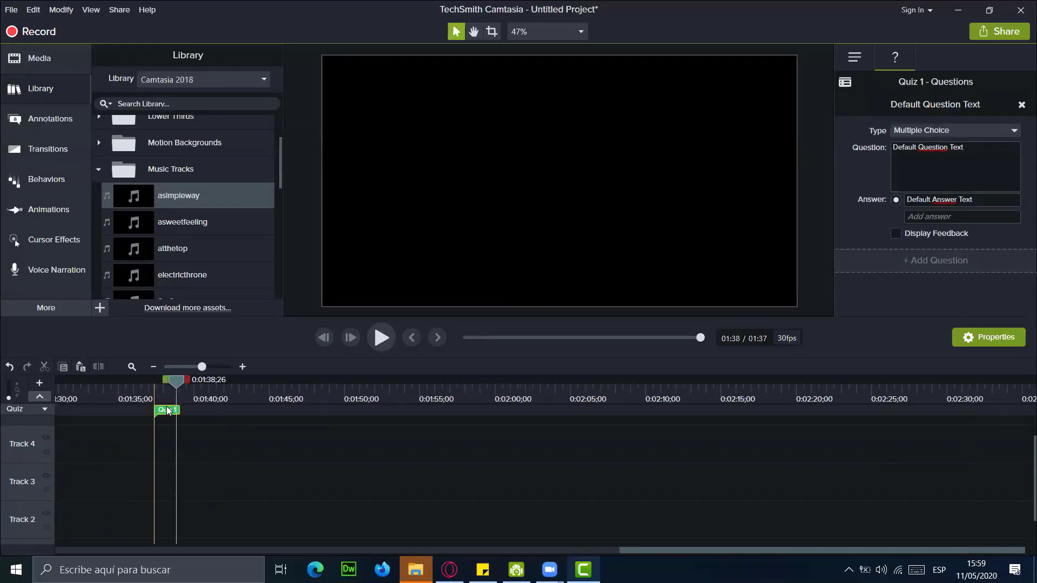
key(ctrl+z)
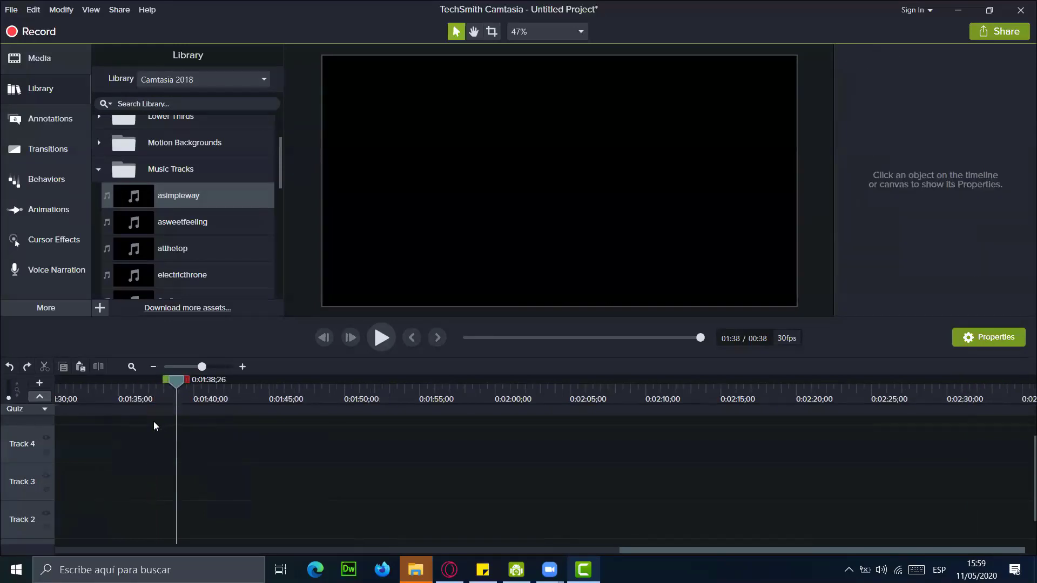
Step: Add an audio point to the asimpleway clip near the end of the cornercircles title
drag(726, 550, 30, 553)
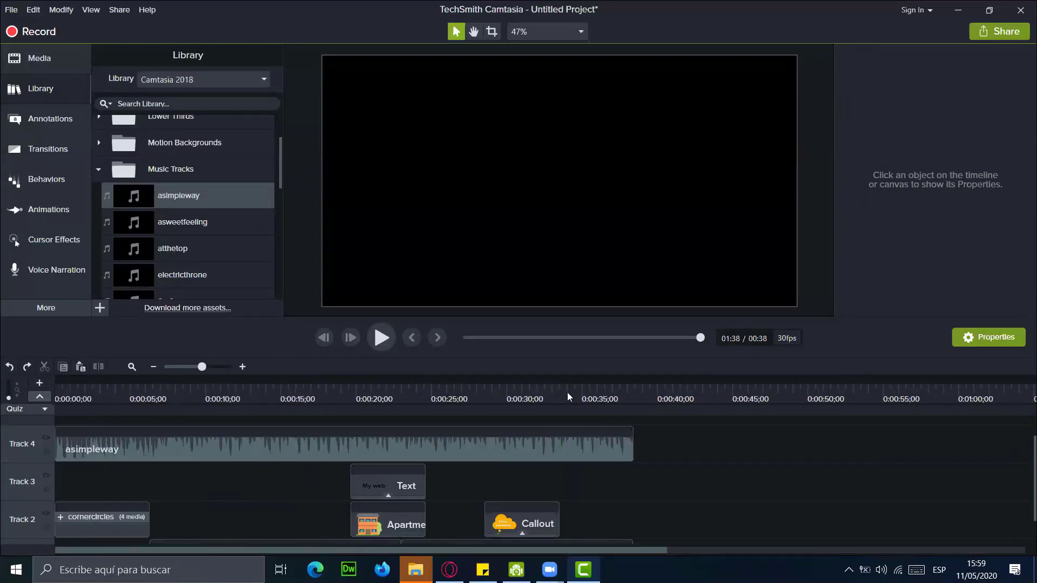
click(118, 395)
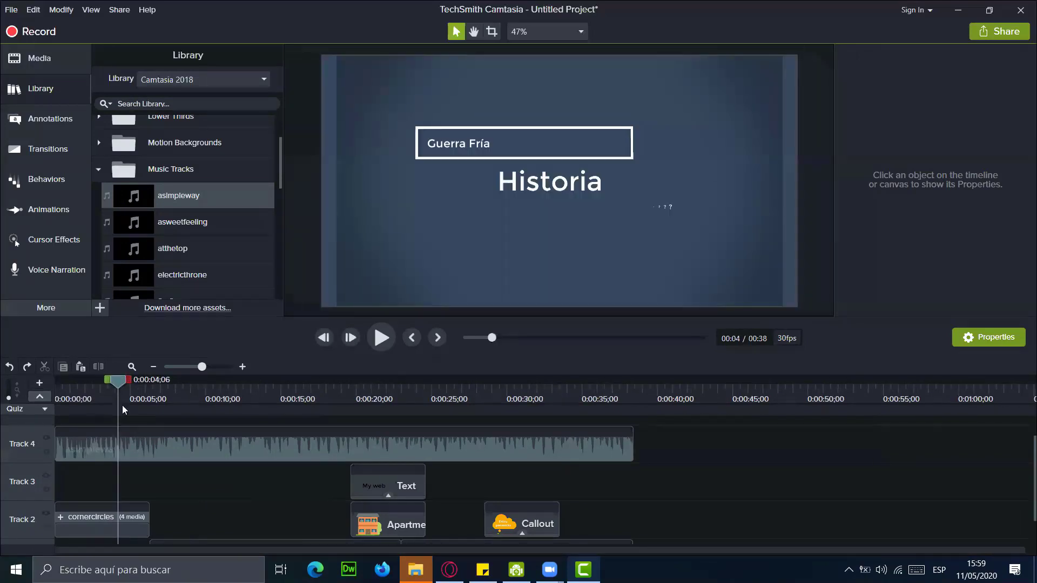
scroll(111, 413, up, 2)
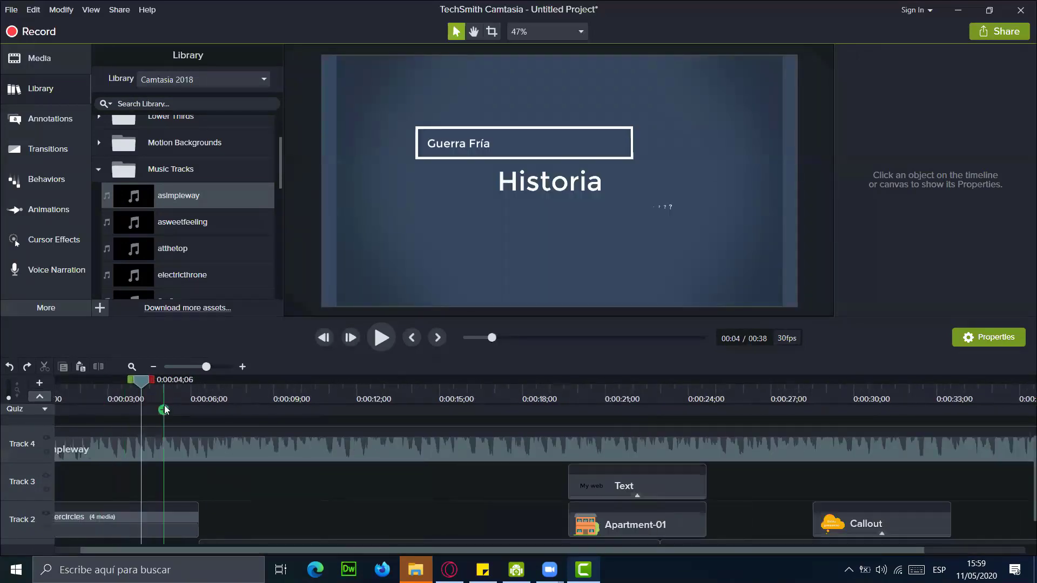
click(192, 449)
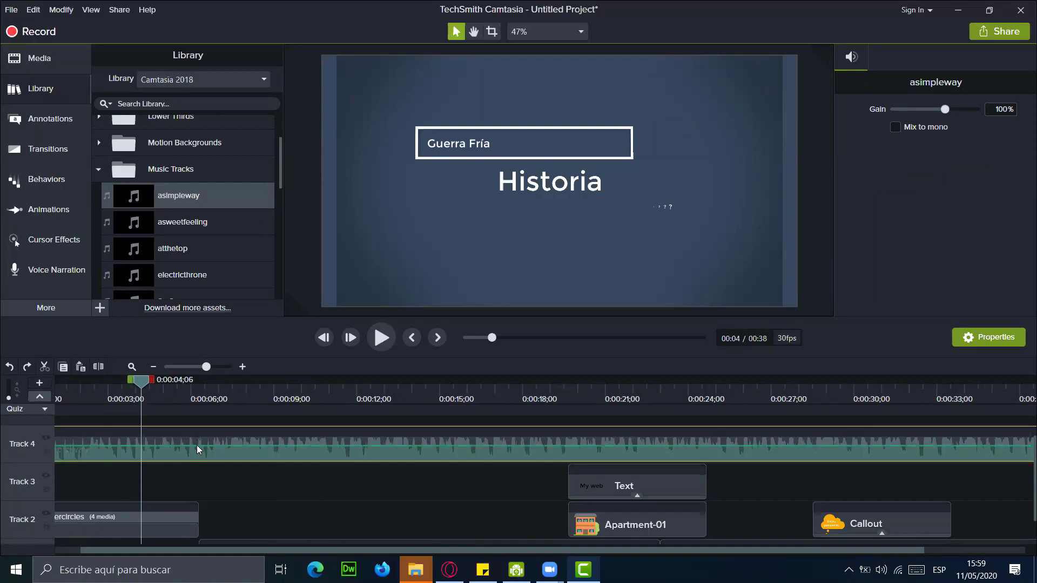
right_click(198, 447)
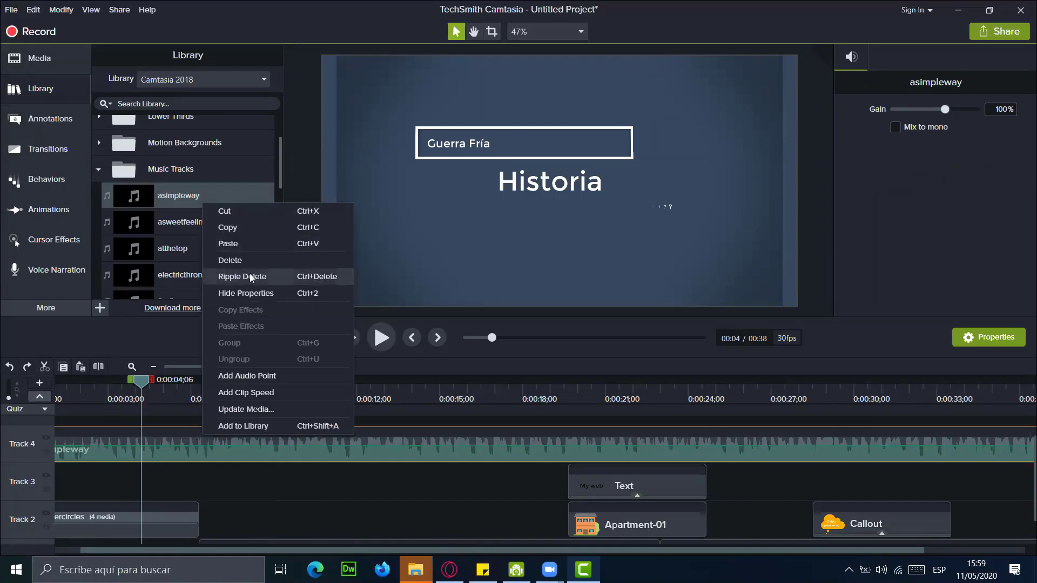
click(258, 377)
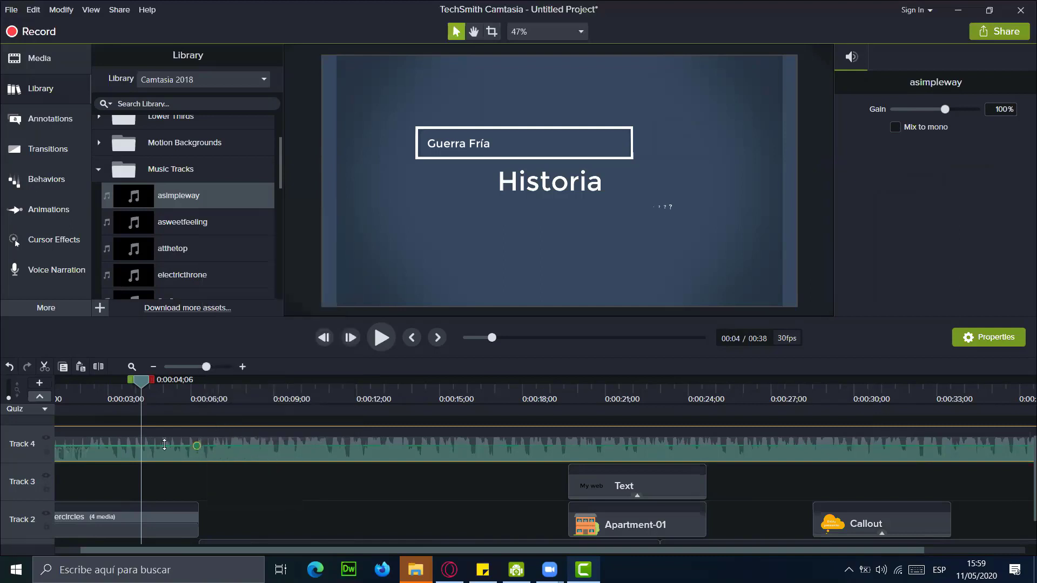
Step: Add a second audio point just after the first and lower the music volume from there to almost silent
right_click(219, 447)
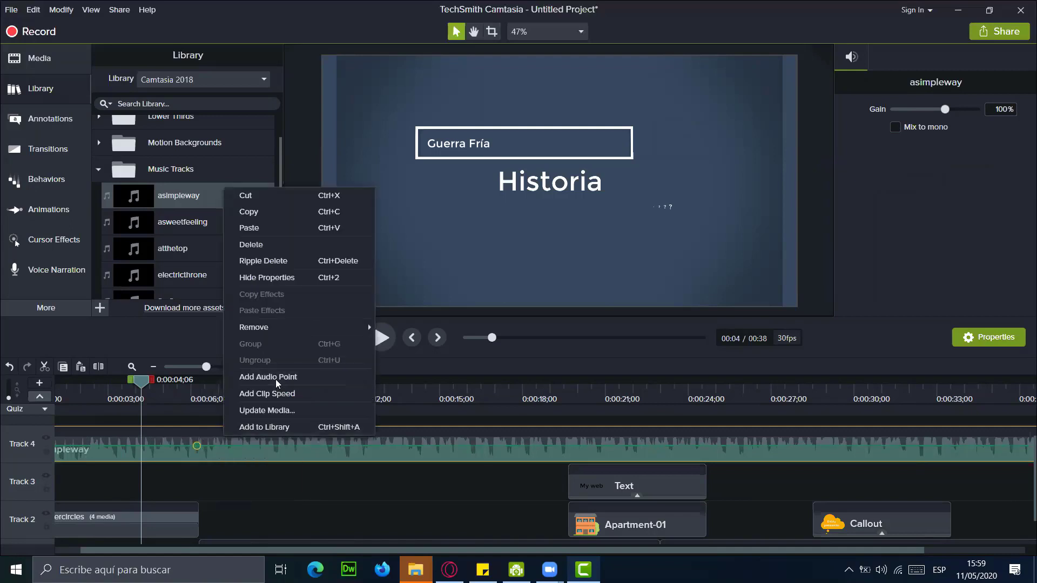
click(276, 379)
drag(218, 446, 215, 467)
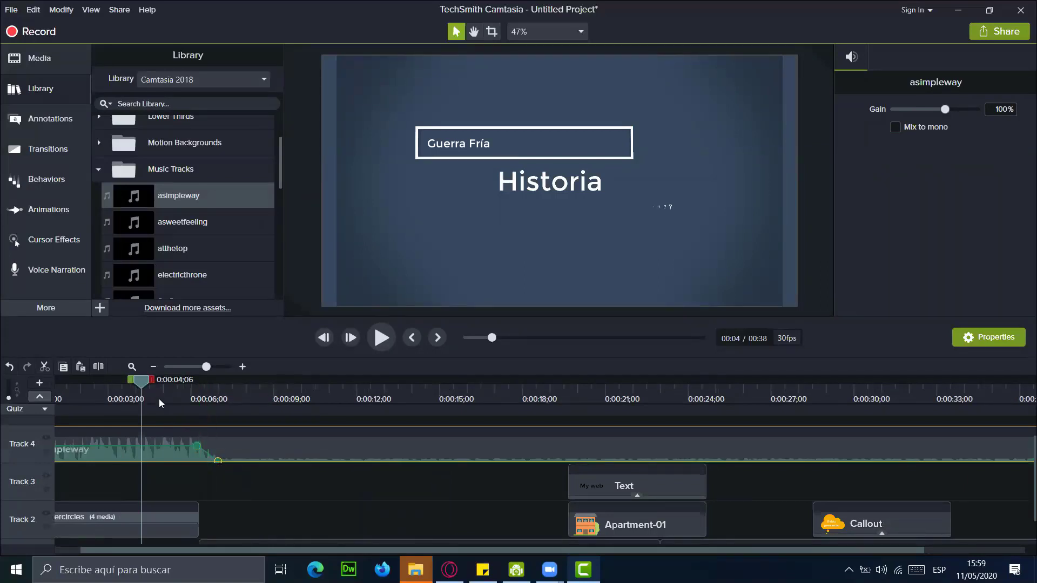
Step: Play the project from the start to check the music volume drop, then return the playhead to about 5 seconds
drag(148, 388, 56, 388)
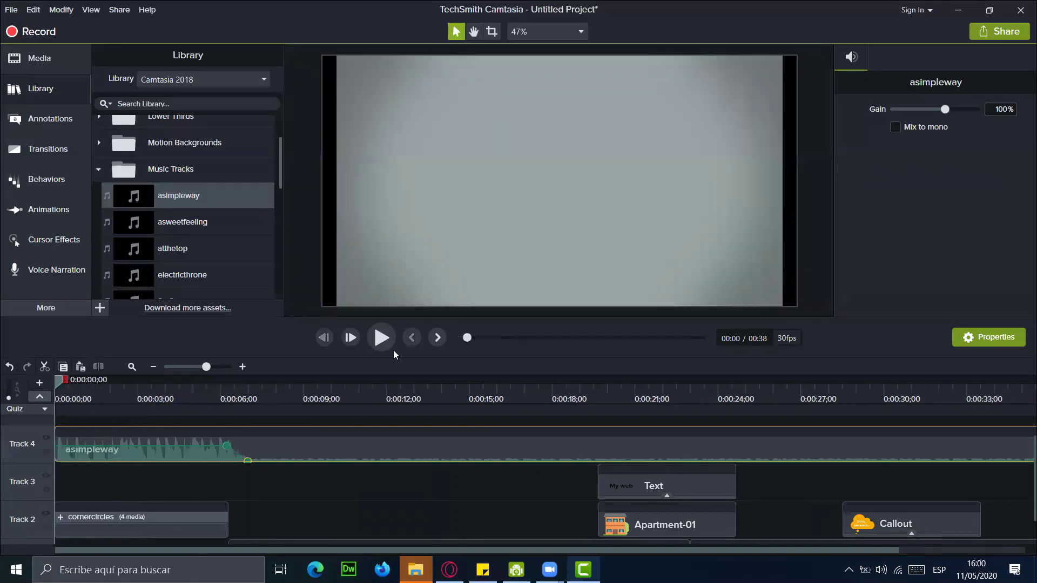
click(378, 344)
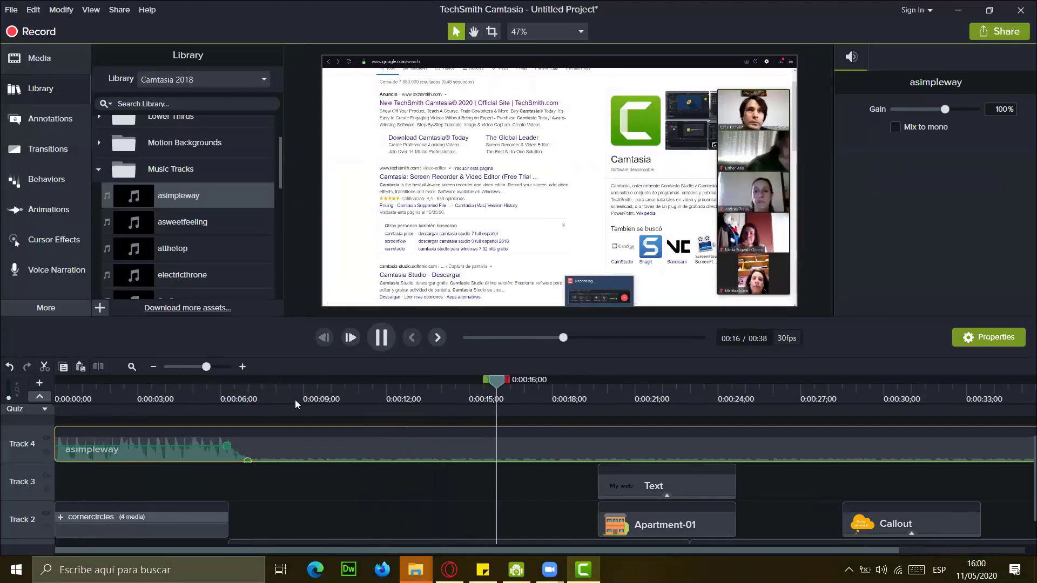
click(203, 410)
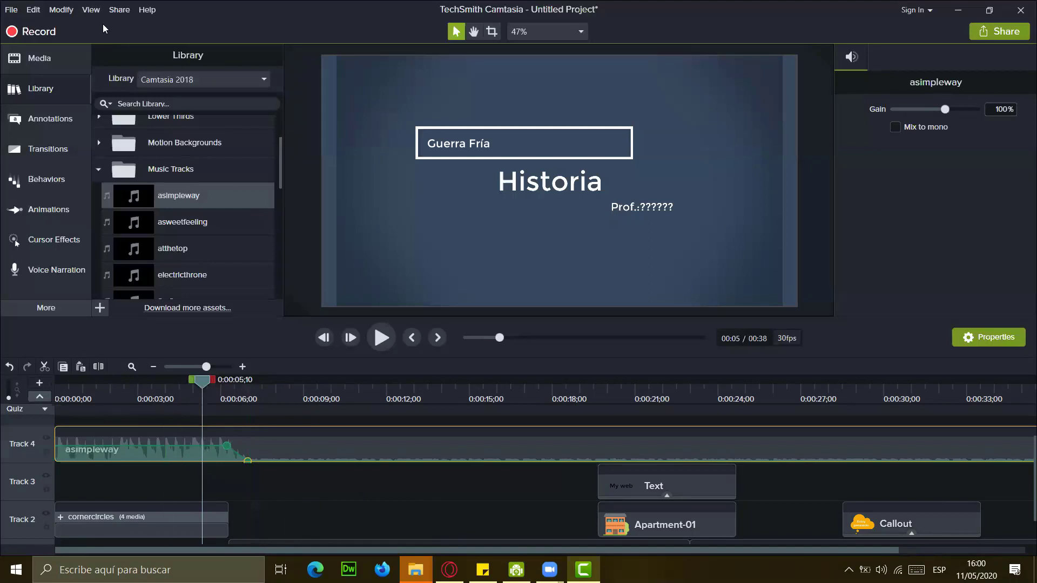
Step: Examine the audio effects available for the asimpleway clip, then reselect the clip on Track 4
click(69, 10)
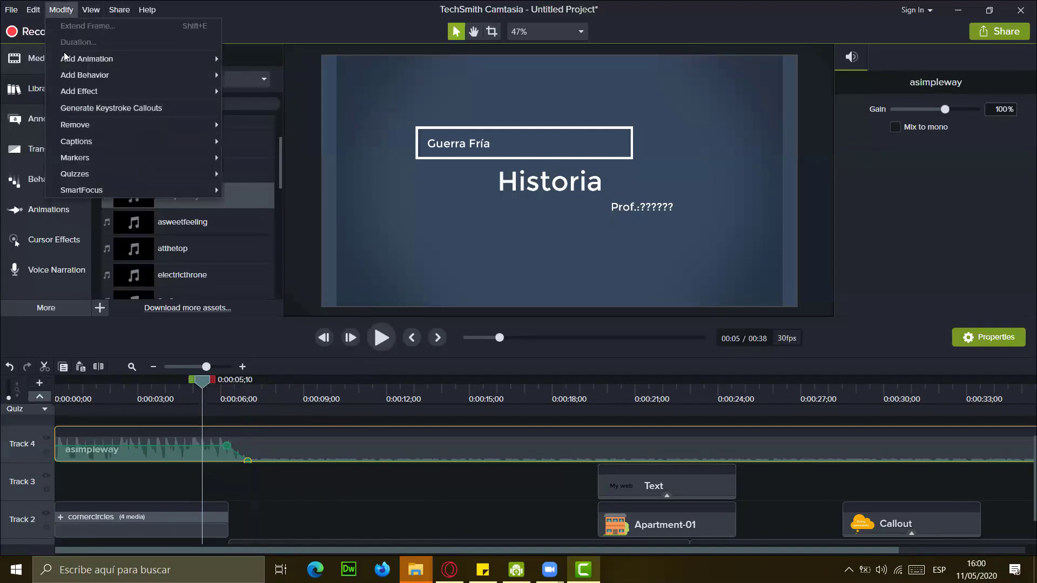
mouse_move(159, 95)
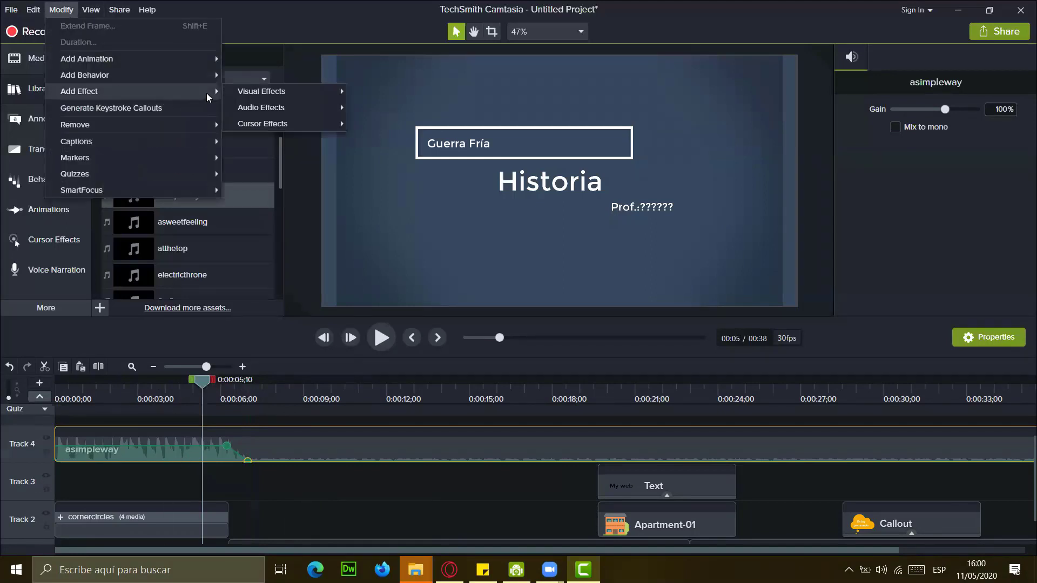
mouse_move(294, 107)
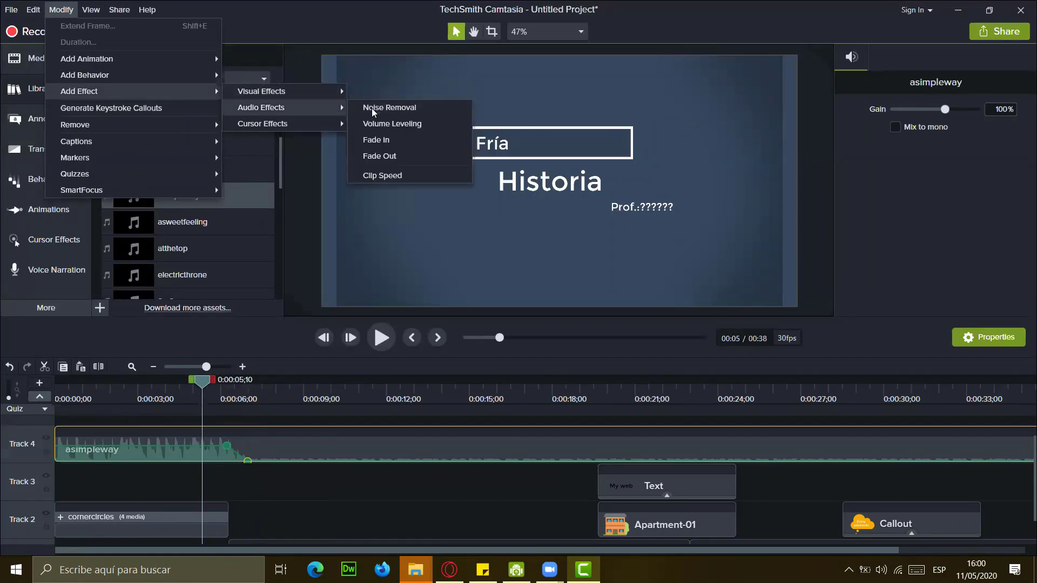
click(396, 124)
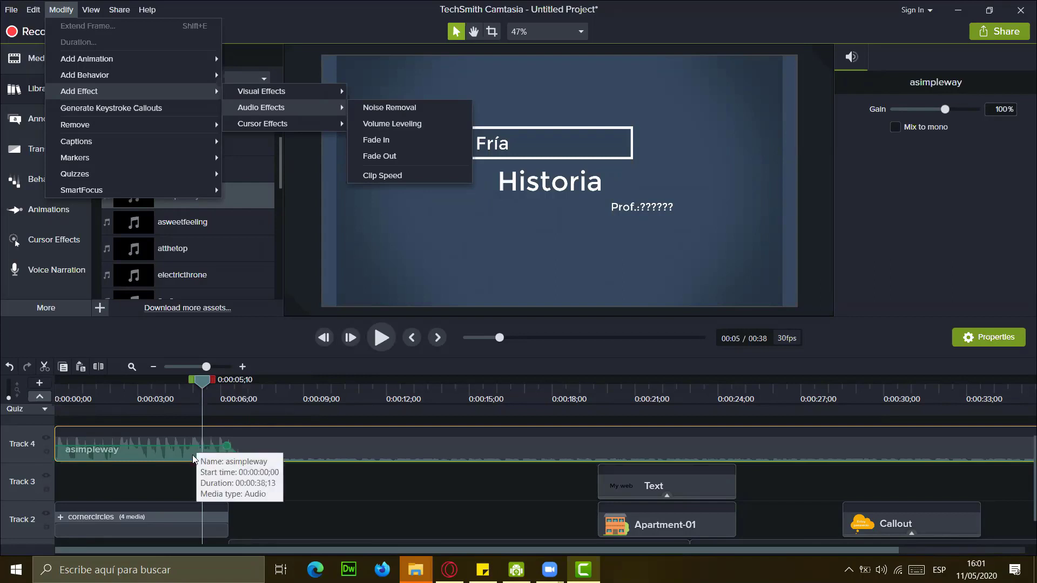
click(167, 436)
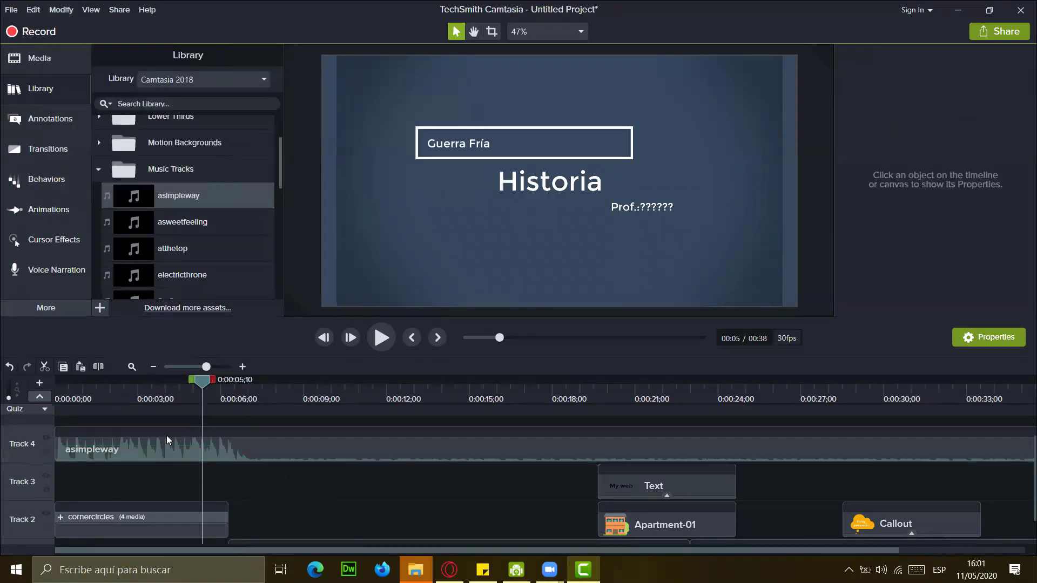
mouse_move(168, 445)
mouse_down()
mouse_move(157, 437)
mouse_move(155, 447)
mouse_up()
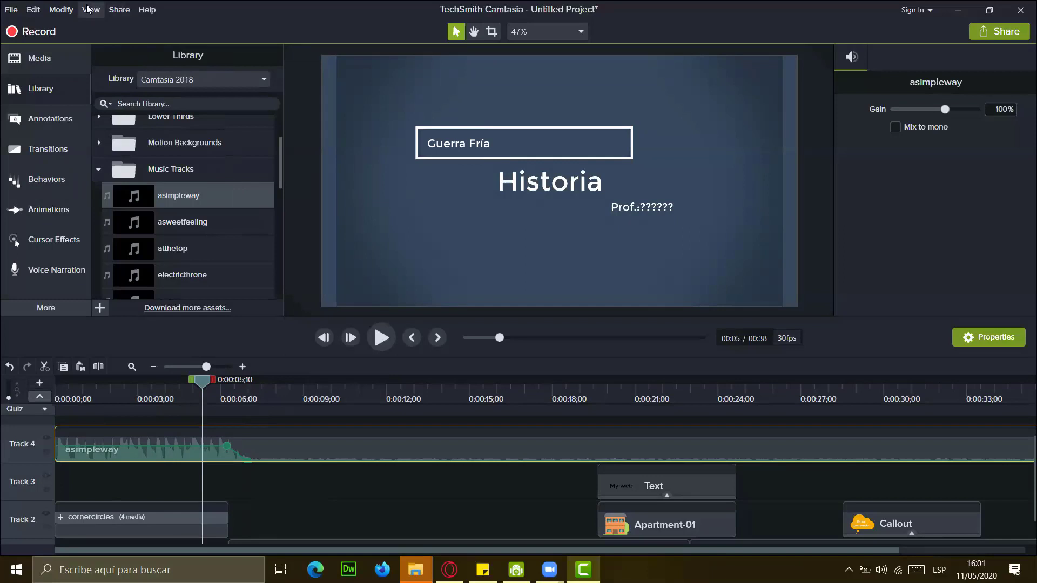
Step: Review the audio effects offered among the commands for modifying the music clip, then move the playhead to about 8 seconds
click(68, 13)
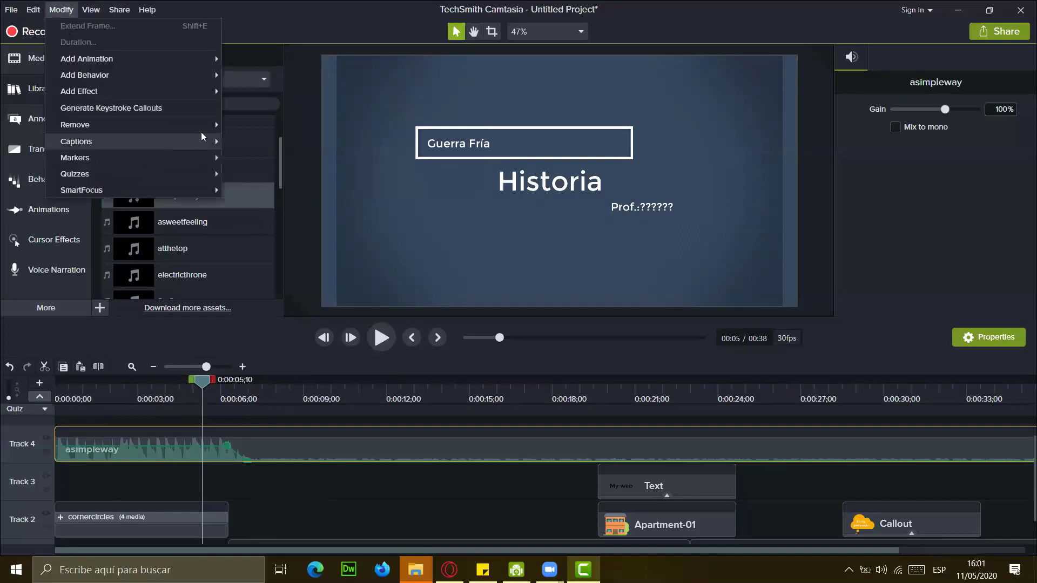
mouse_move(204, 92)
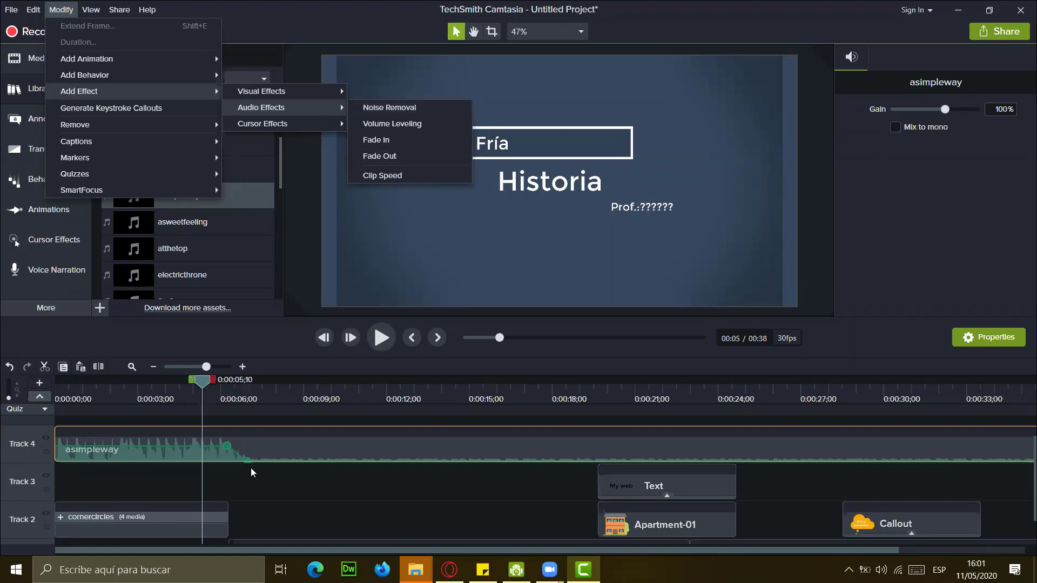
click(207, 381)
drag(265, 396, 276, 461)
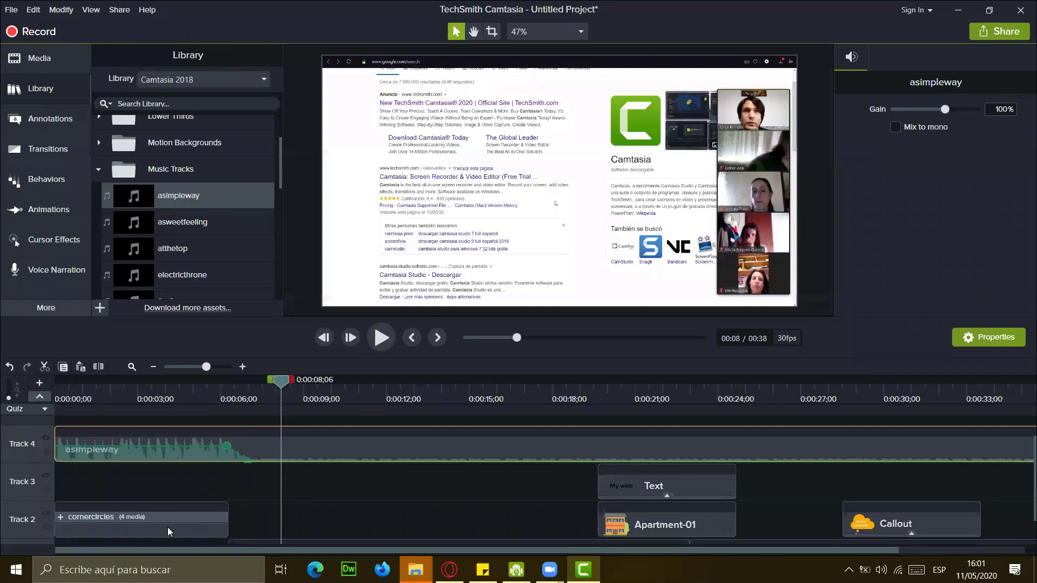
Step: Copy the cornercircles title to the end of the project and place it on Track 2 directly after the last screen recording
click(142, 523)
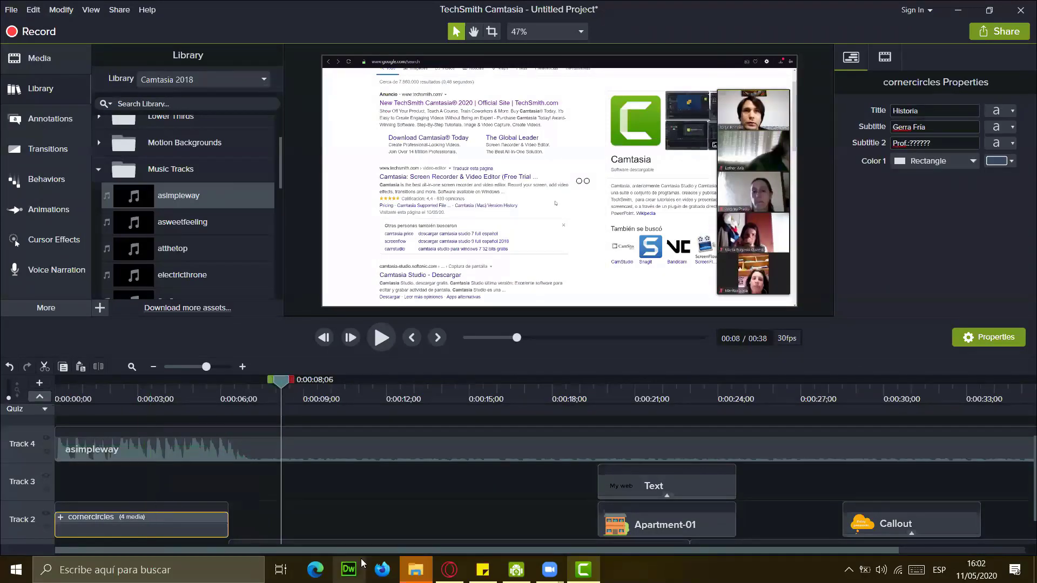
drag(571, 549, 649, 566)
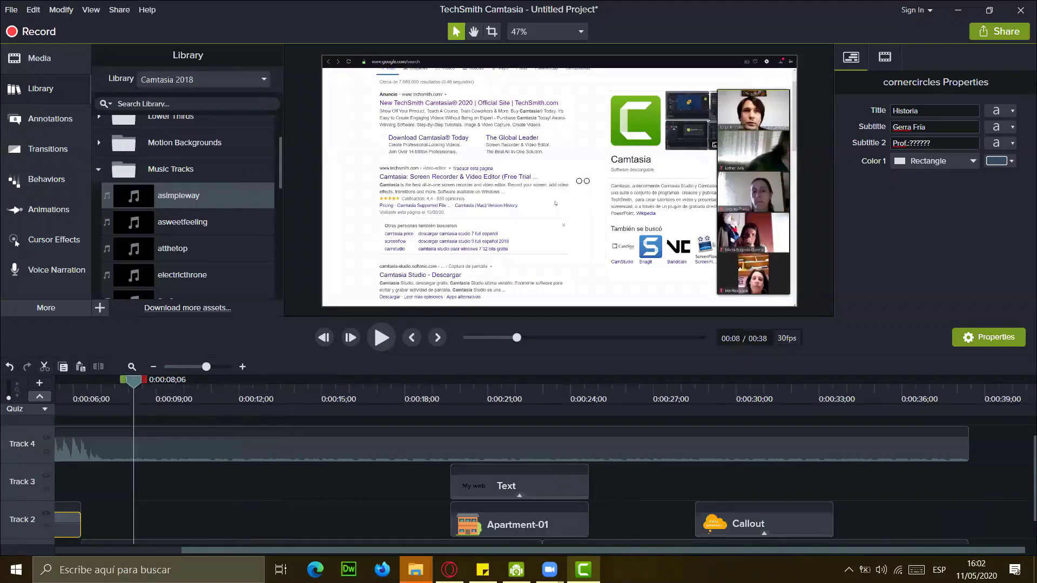
click(982, 384)
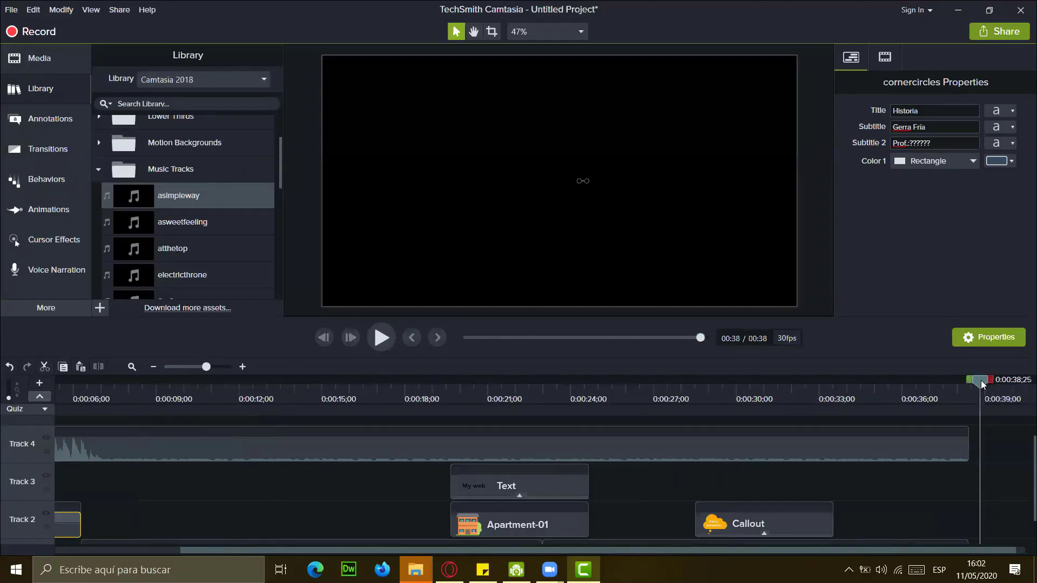
right_click(69, 521)
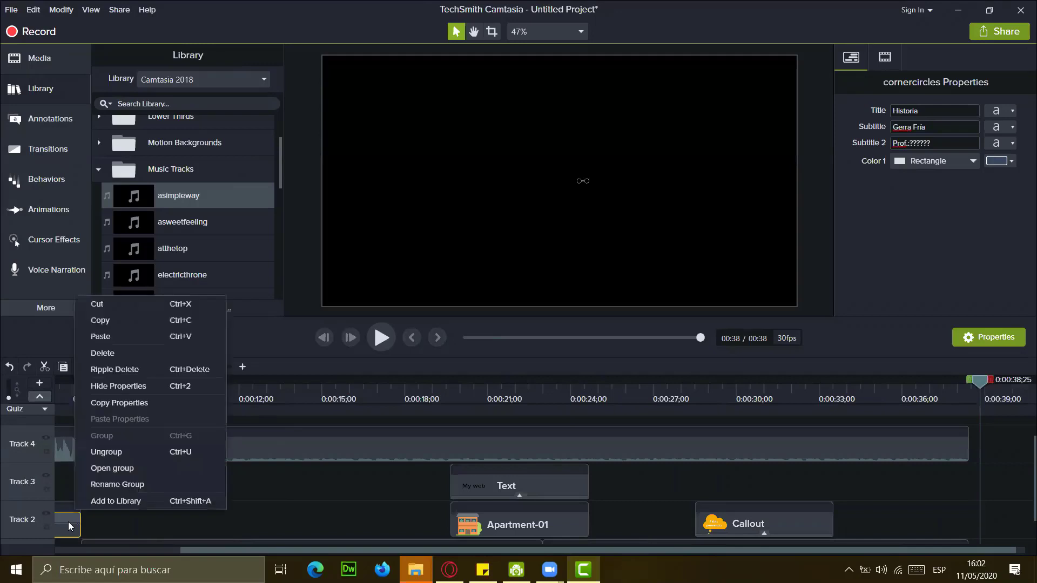
click(119, 321)
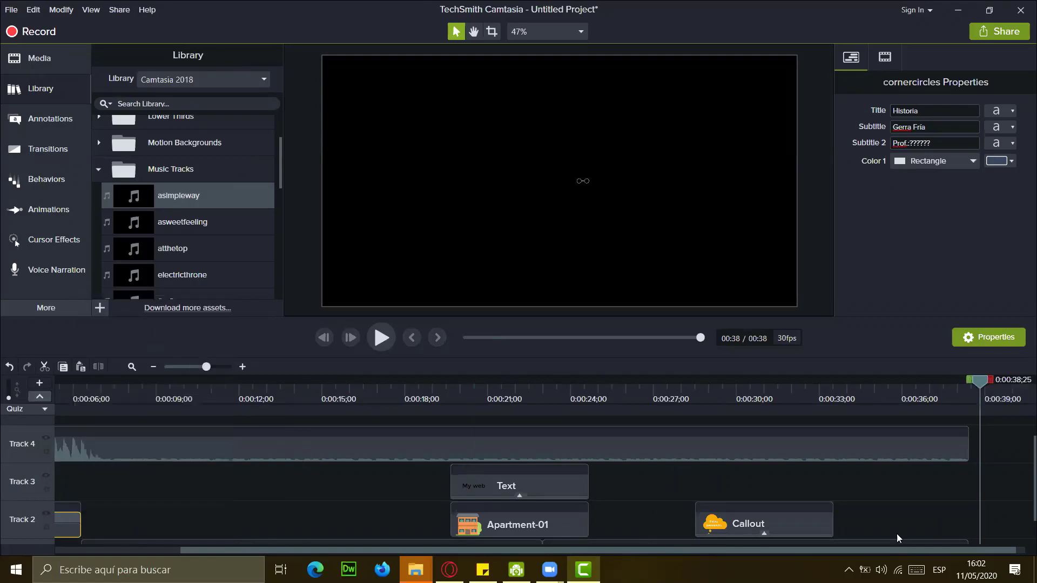
right_click(987, 442)
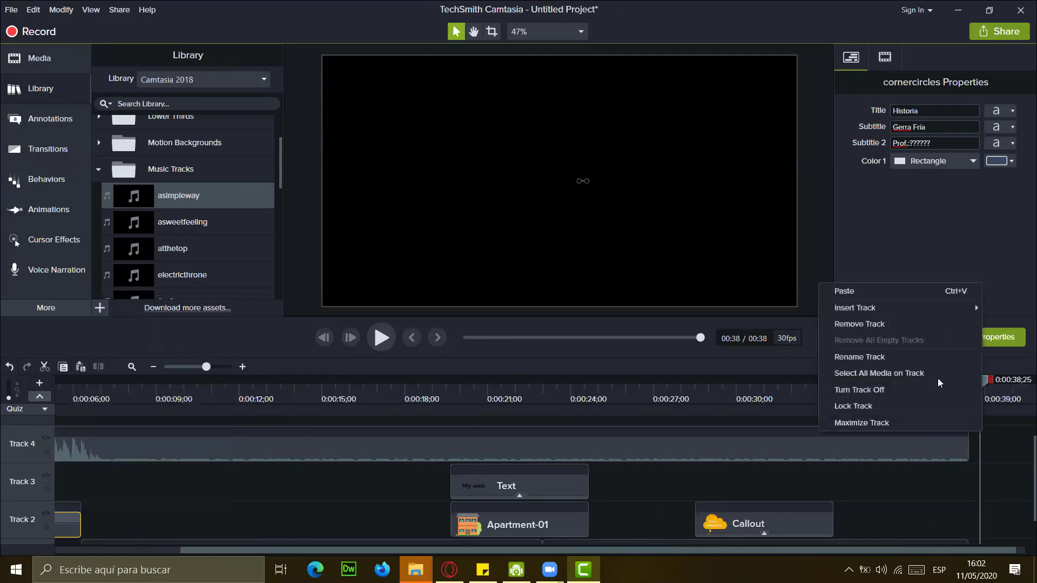
click(875, 291)
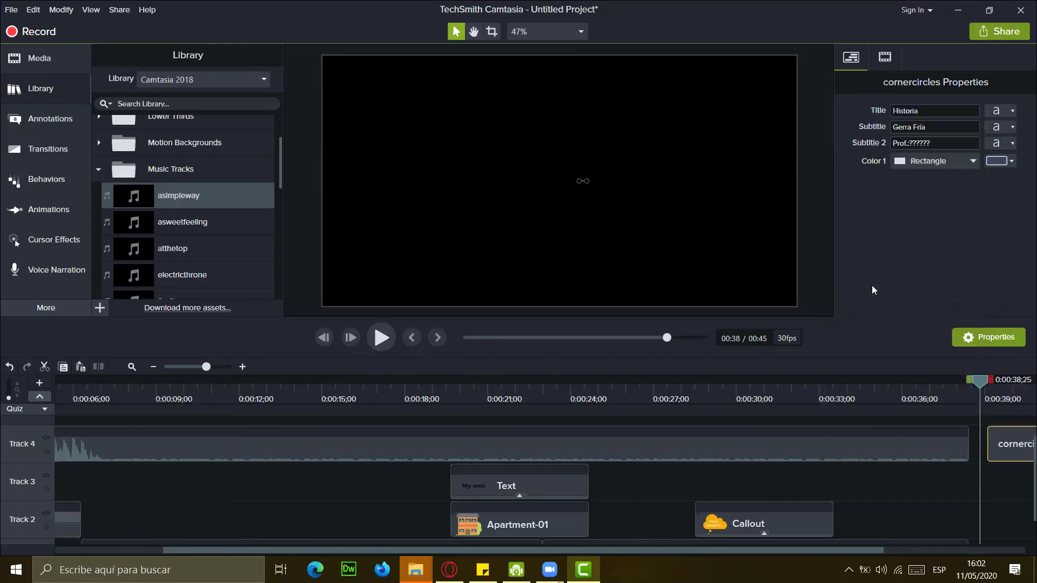
drag(1010, 457, 988, 499)
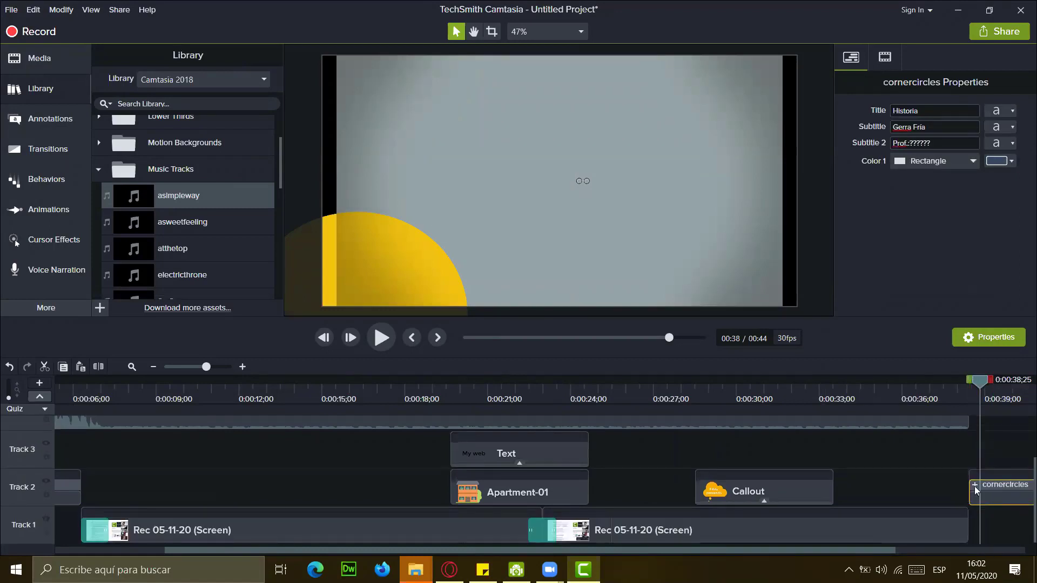
Step: Move the playhead to about 35 seconds and extend the asimpleway clip to the end of the closing cornercircles title
drag(978, 381, 883, 409)
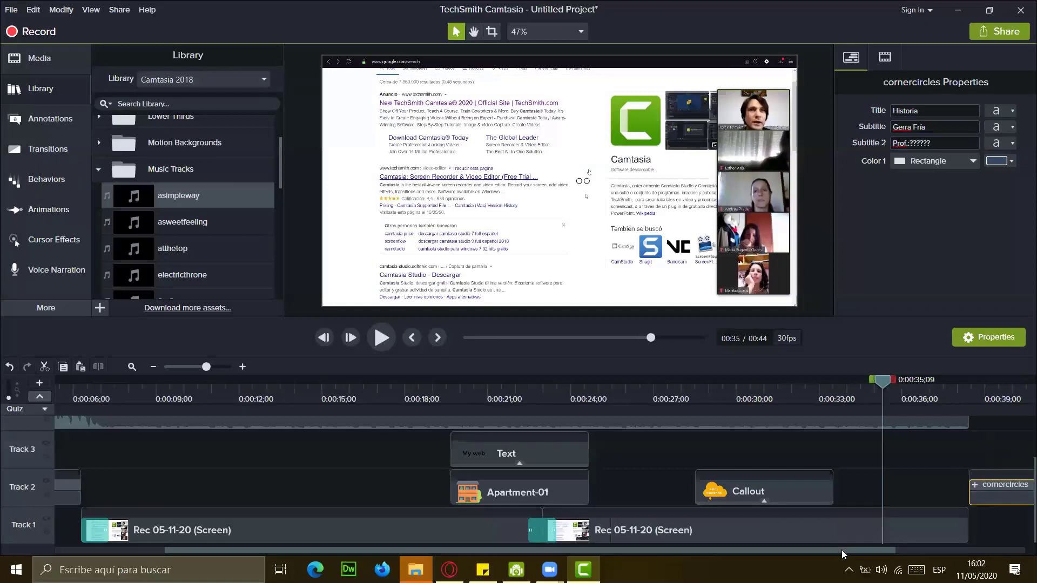
drag(890, 551, 1020, 551)
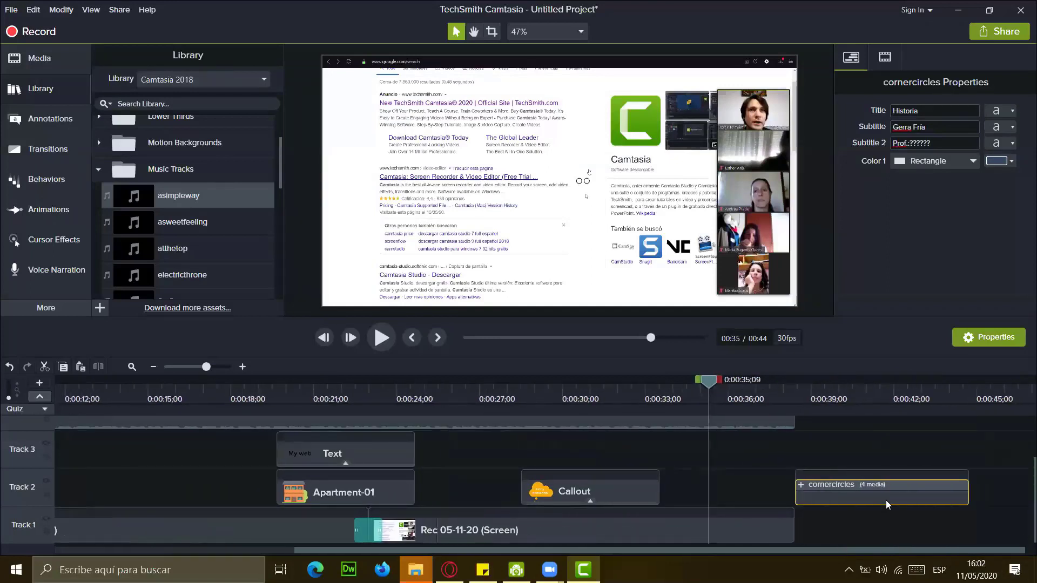
drag(798, 421, 971, 456)
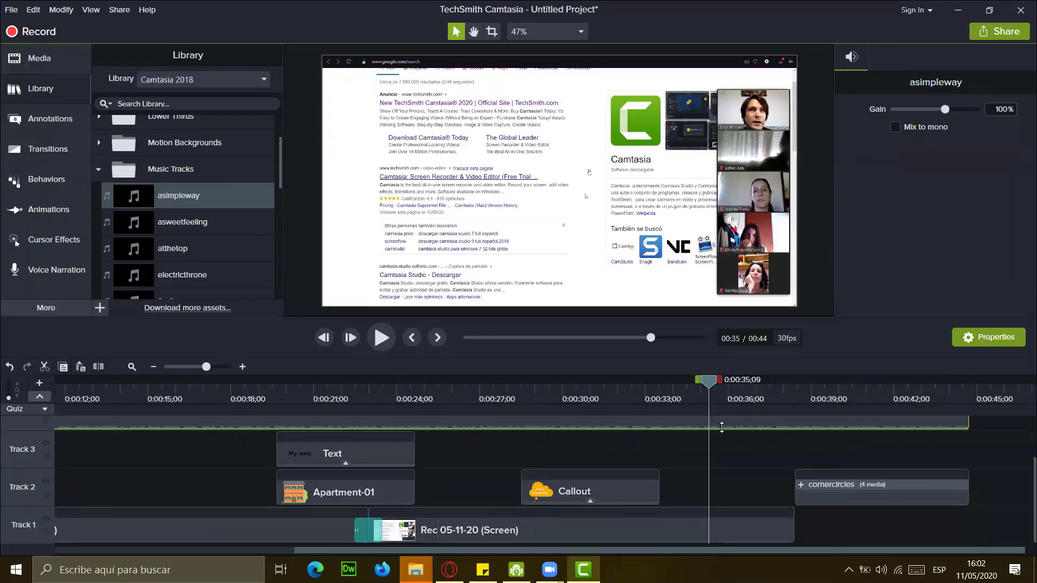
Step: Add two audio points to the asimpleway clip where the closing title starts, raise the volume from the second to 97%, and play the ending
scroll(795, 463, up, 1)
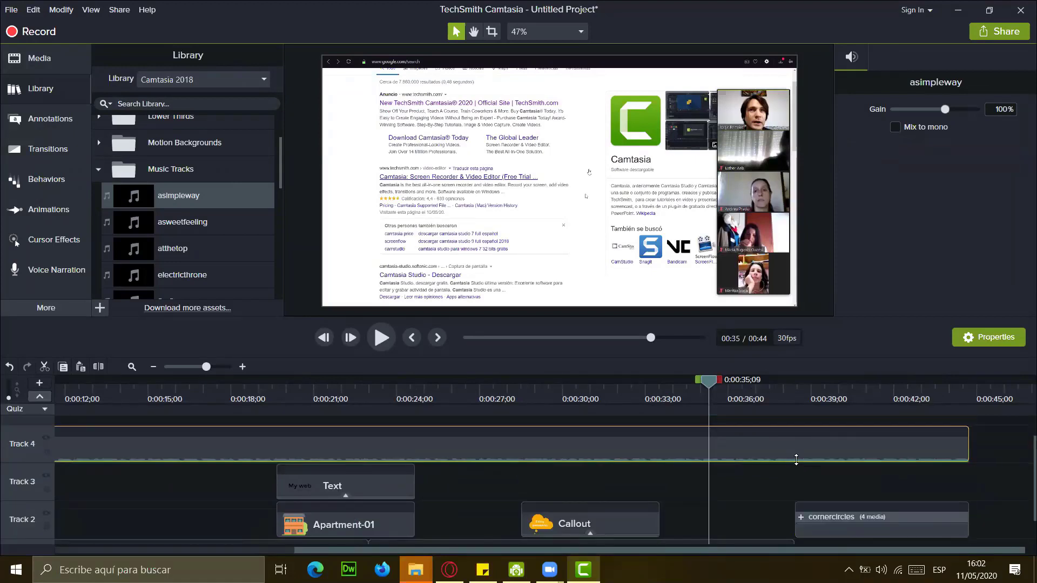
right_click(796, 459)
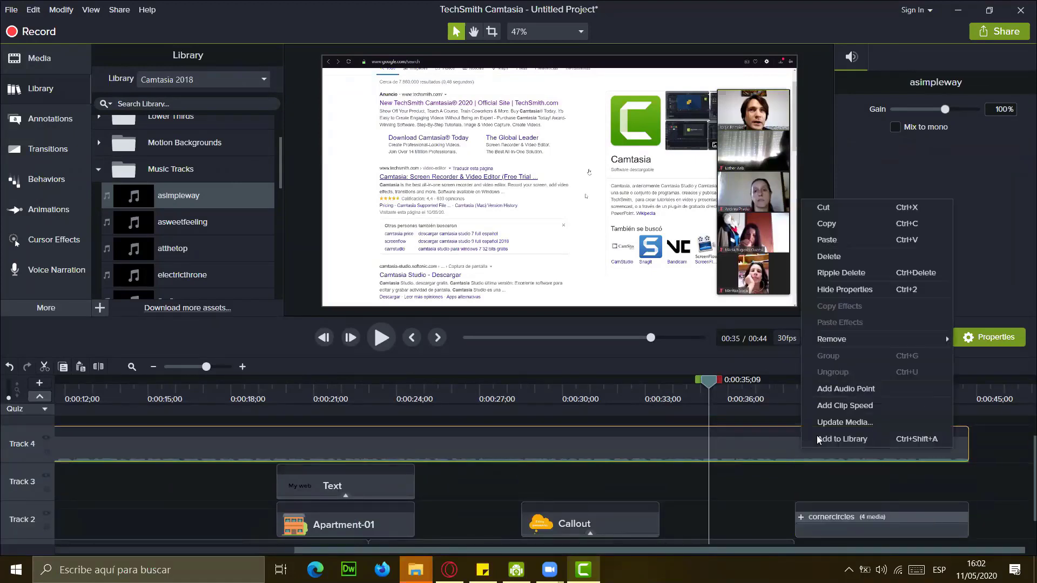
click(817, 390)
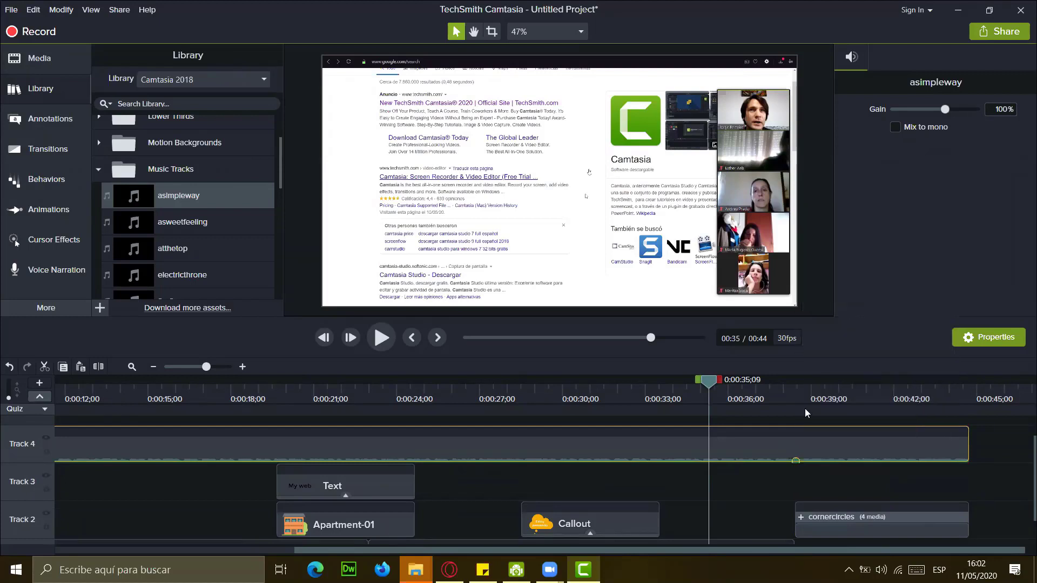
right_click(806, 463)
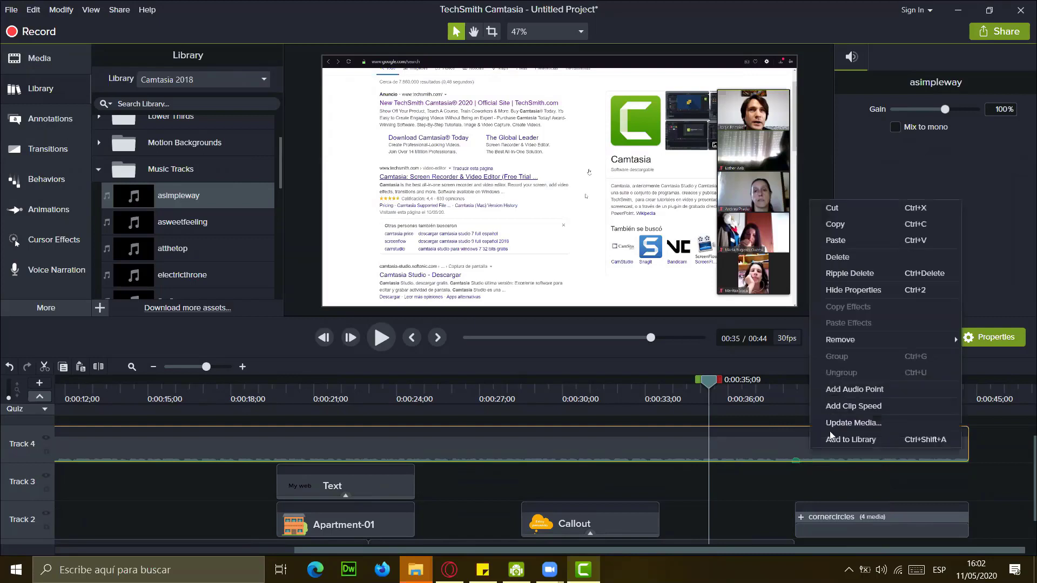
click(865, 389)
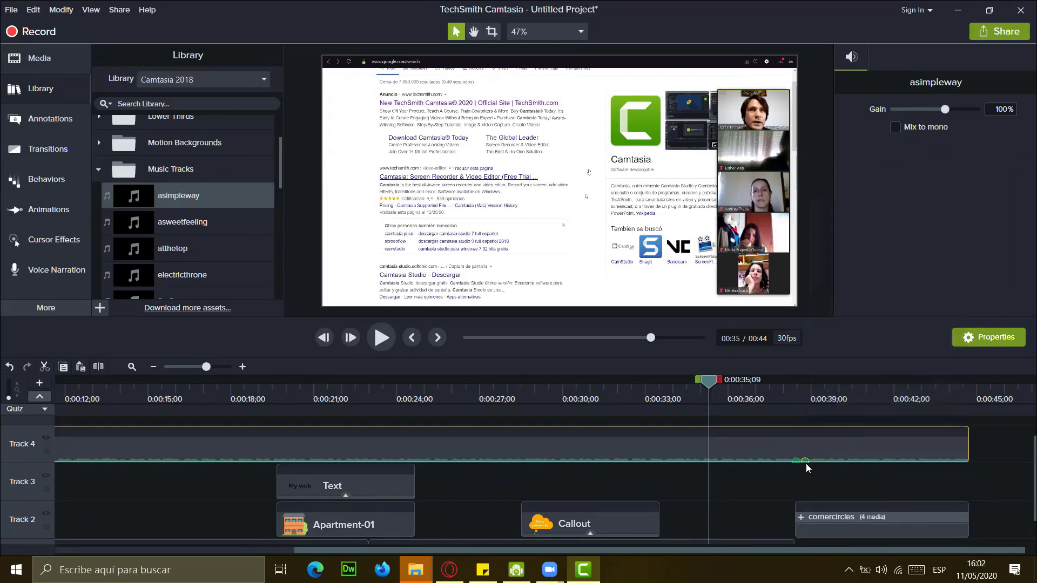
drag(807, 459, 806, 447)
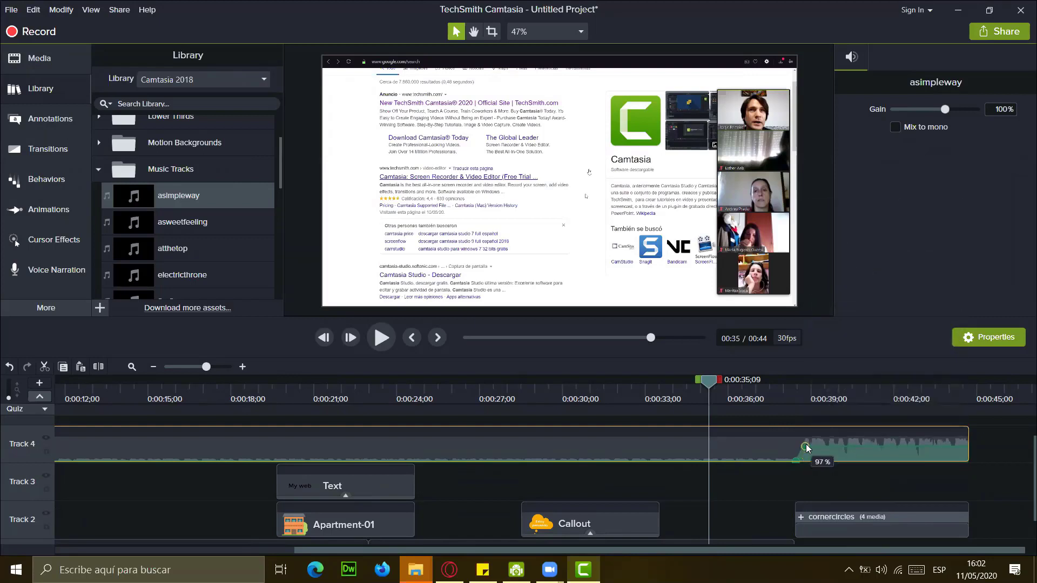
drag(709, 382, 644, 382)
click(385, 342)
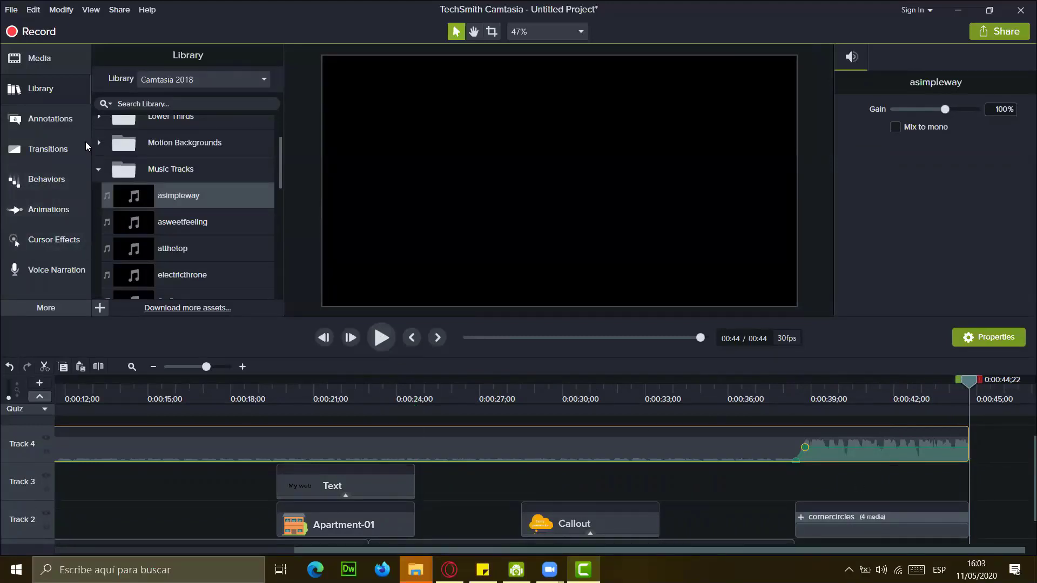
Step: Apply the Fade Out audio effect to the asimpleway clip on Track 4
click(65, 149)
click(234, 226)
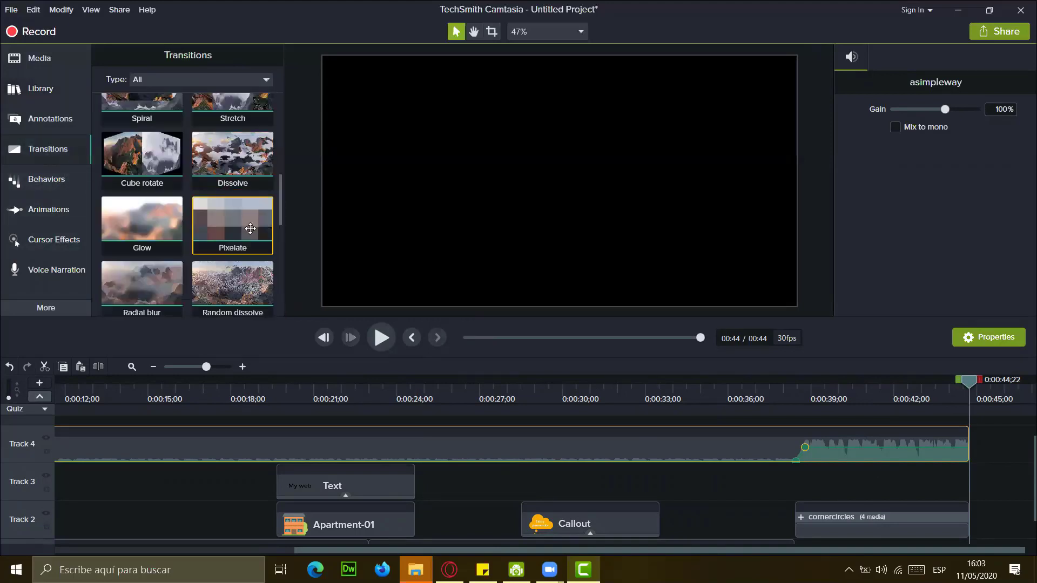
click(69, 308)
click(150, 306)
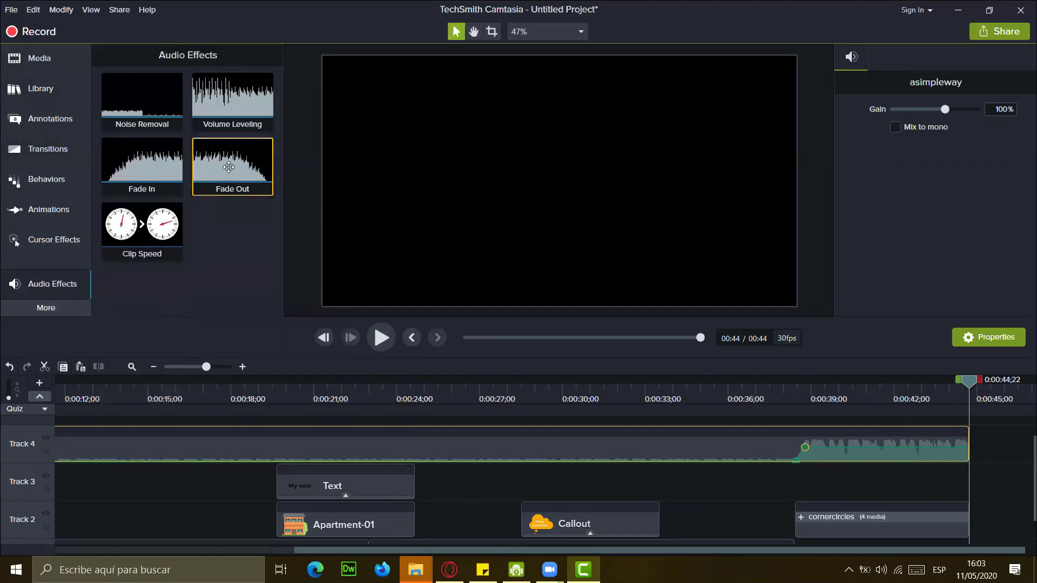
drag(229, 167, 952, 446)
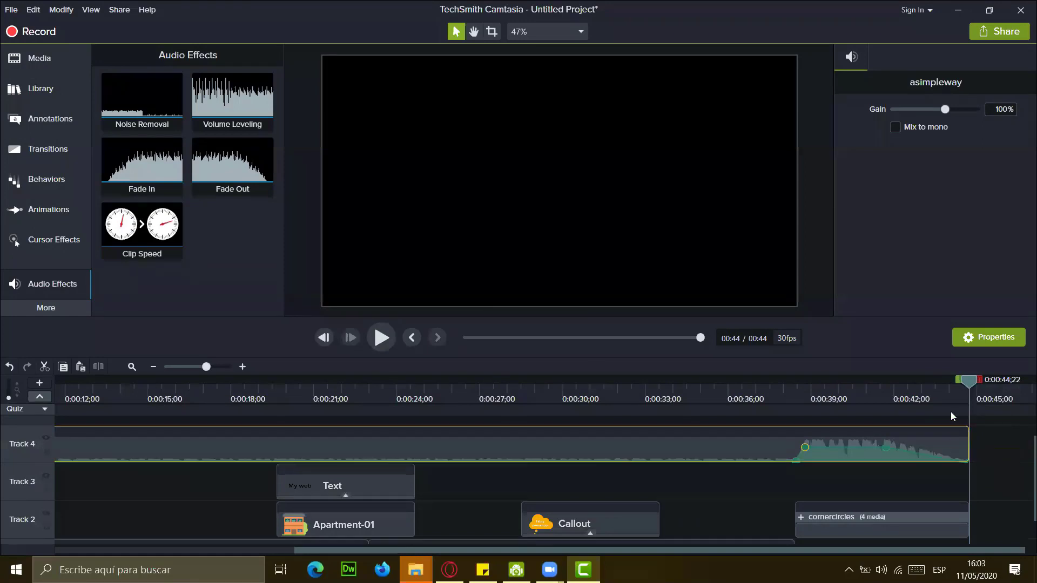
Step: Play the project from about 37 seconds to check the music's rise and fade-out under the closing title
click(808, 390)
click(775, 411)
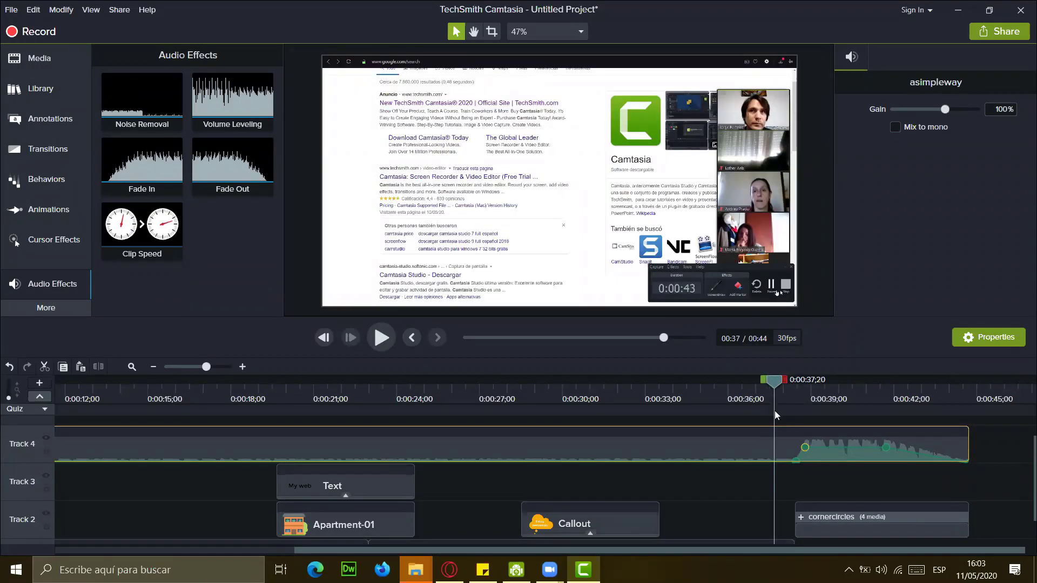
click(389, 337)
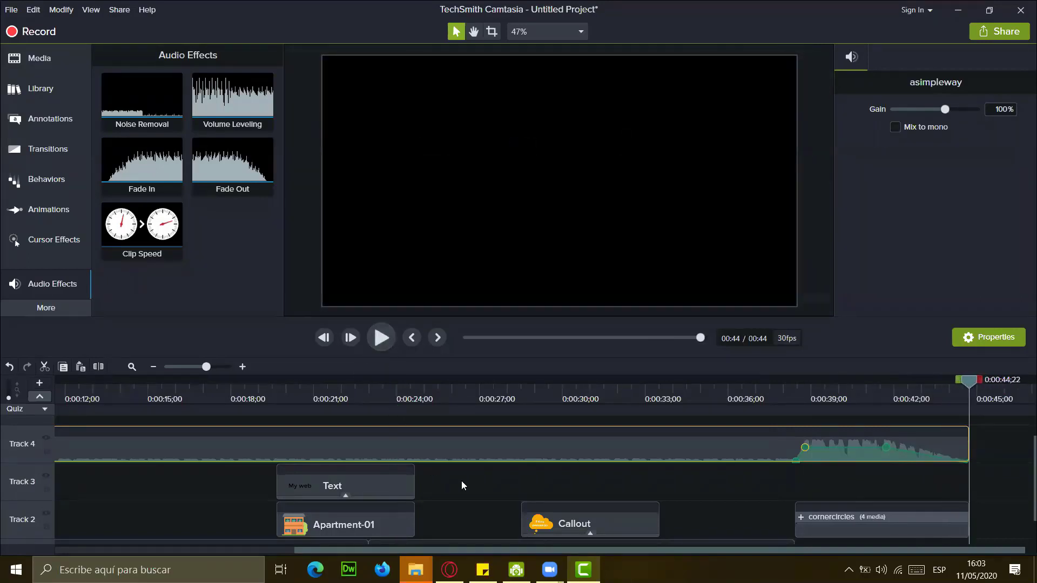
Step: Start producing the project as a local file with custom production settings in the MP4 - Smart Player (HTML5) format
scroll(503, 466, down, 1)
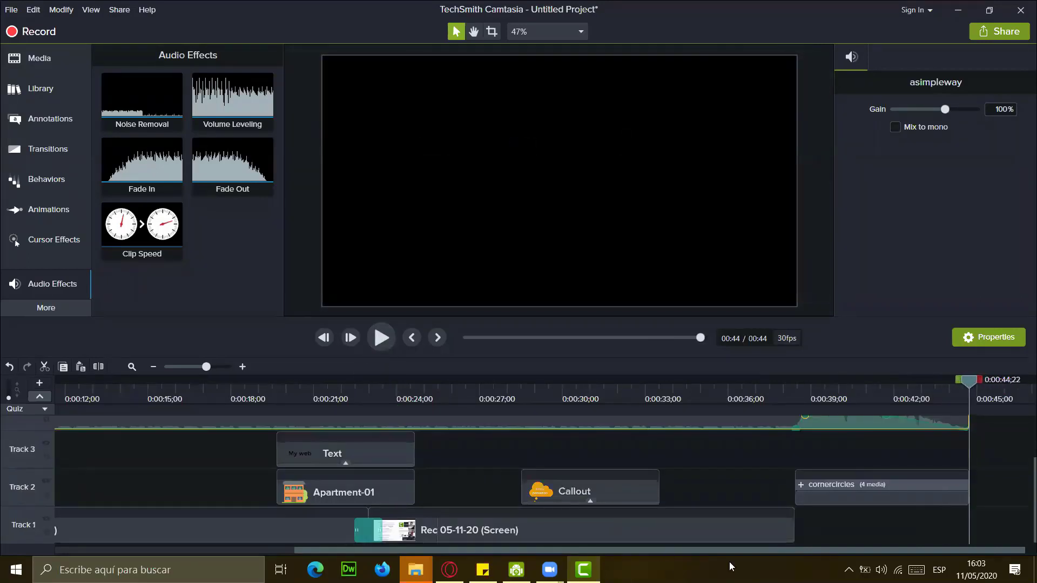
drag(755, 551, 541, 546)
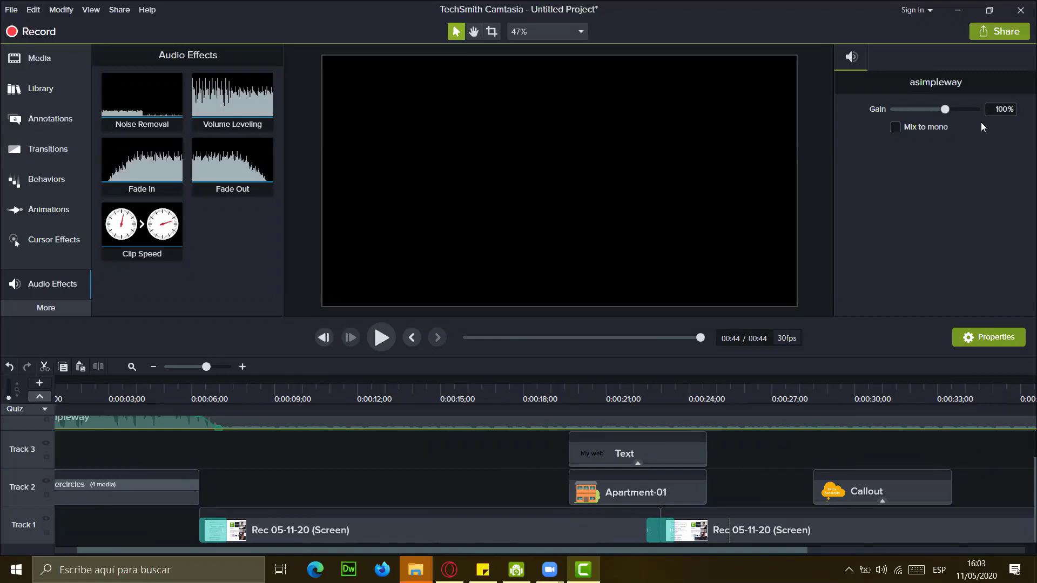
click(1004, 30)
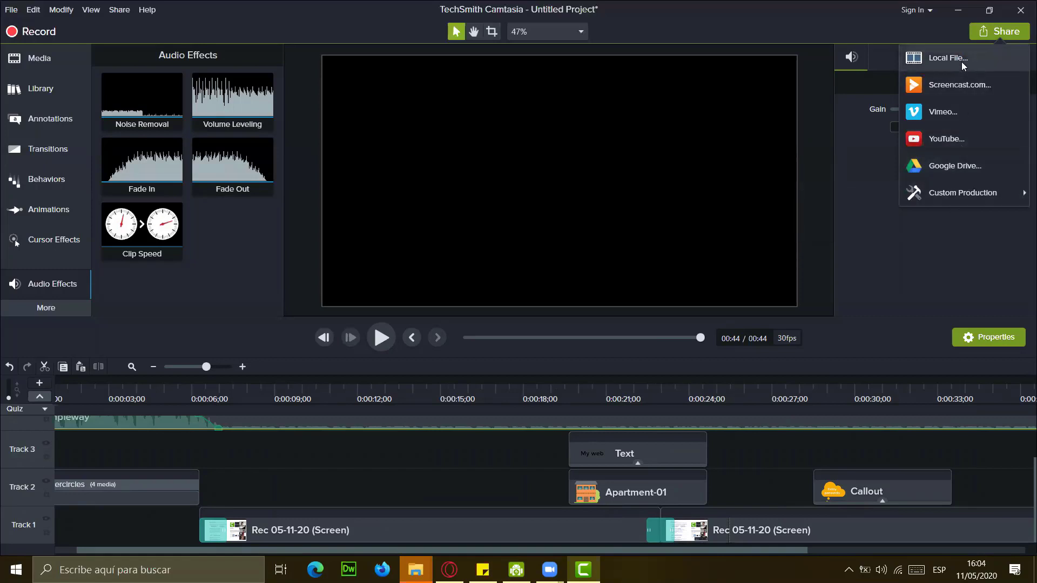
click(591, 228)
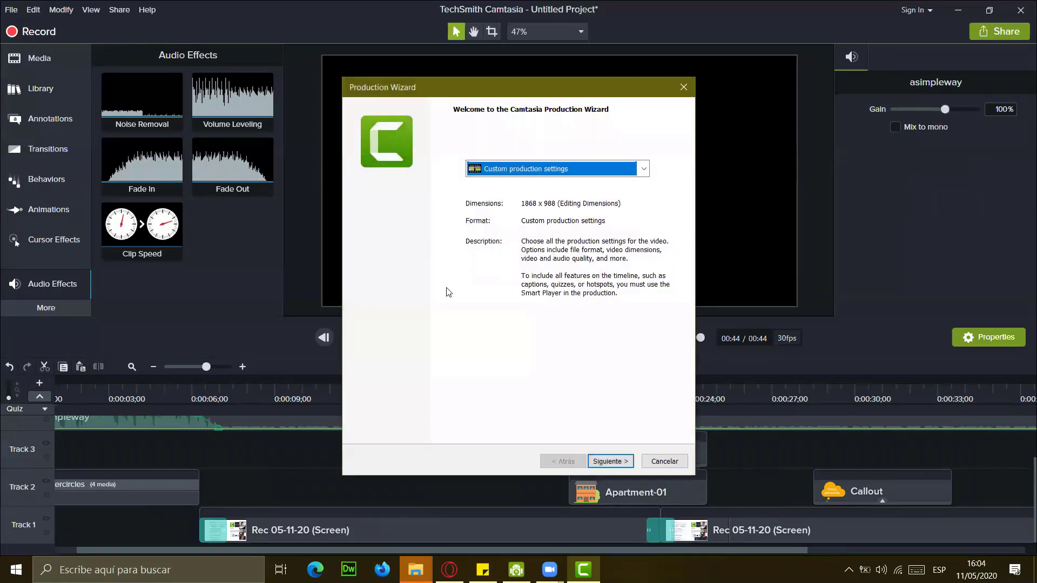
click(610, 461)
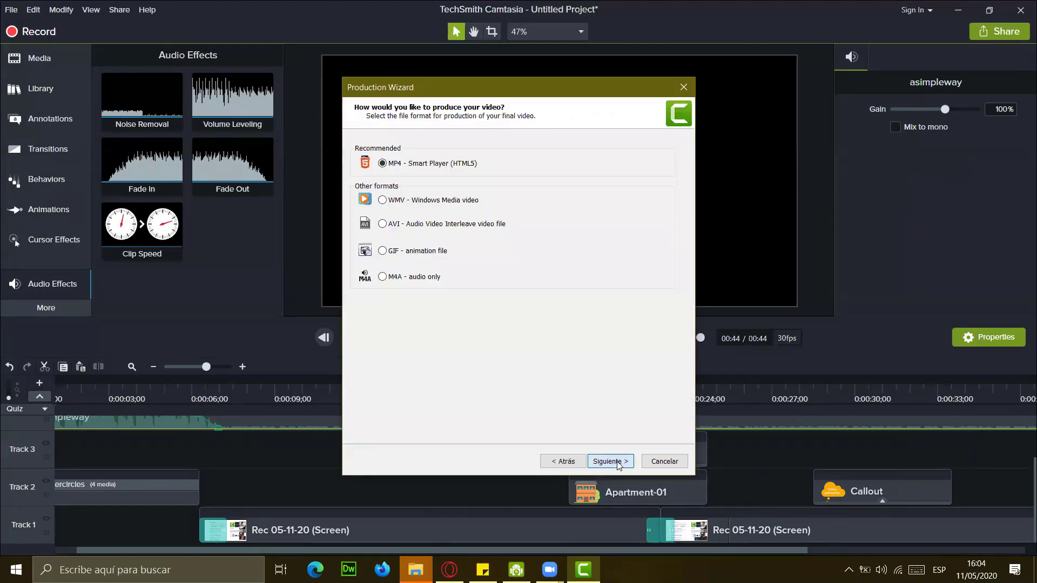
click(610, 461)
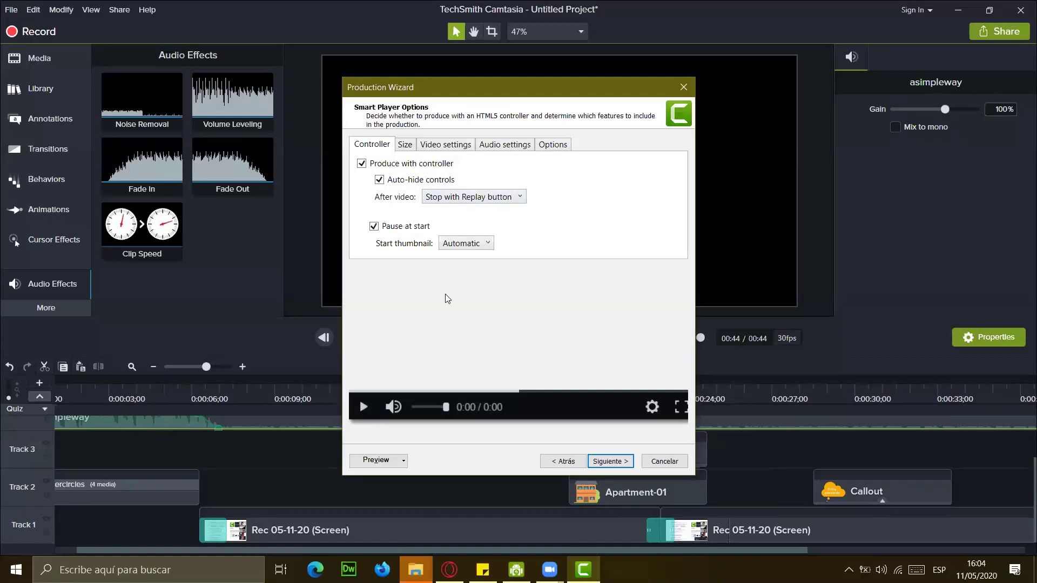
Step: Accept the default player and video options, name the production "video", produce it to the Desktop folder, and close the production results
click(599, 461)
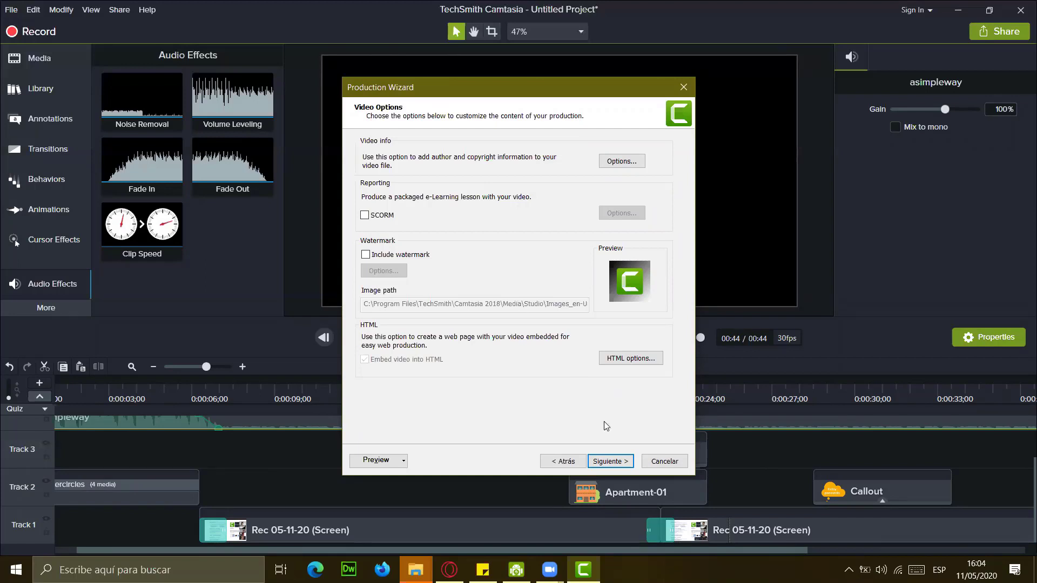
click(620, 463)
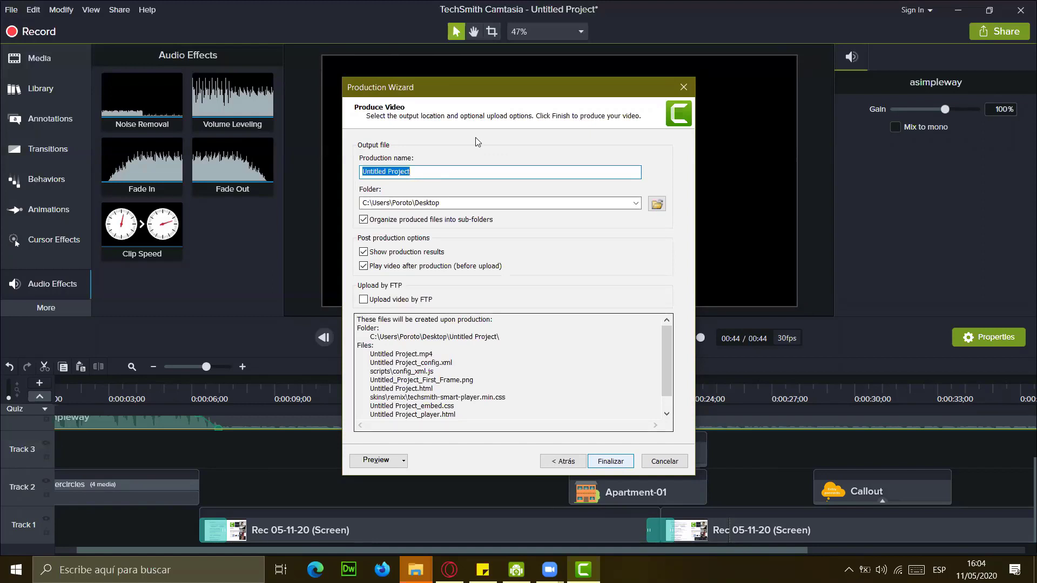
text(v)
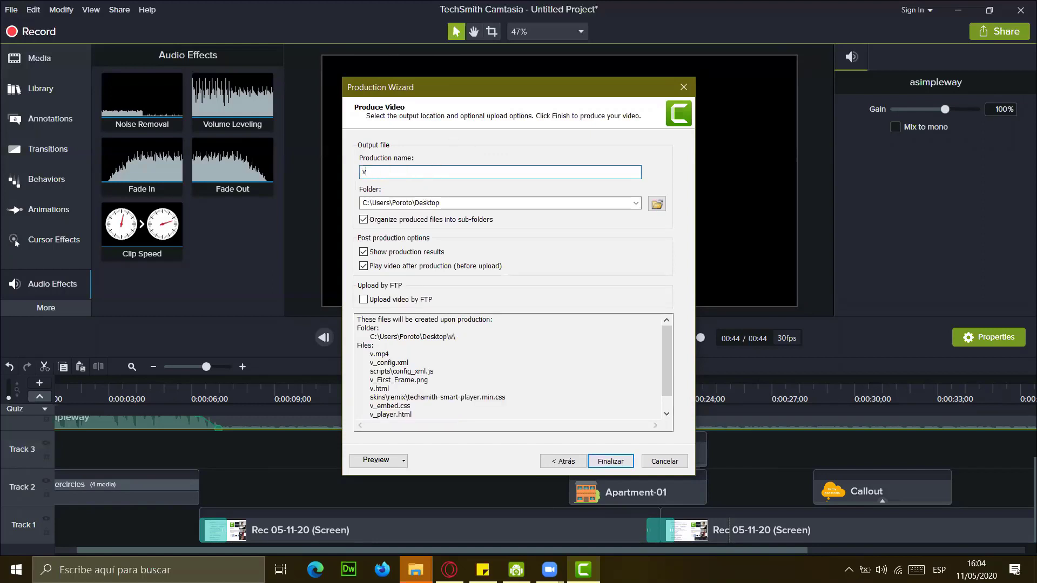
text(ideotur)
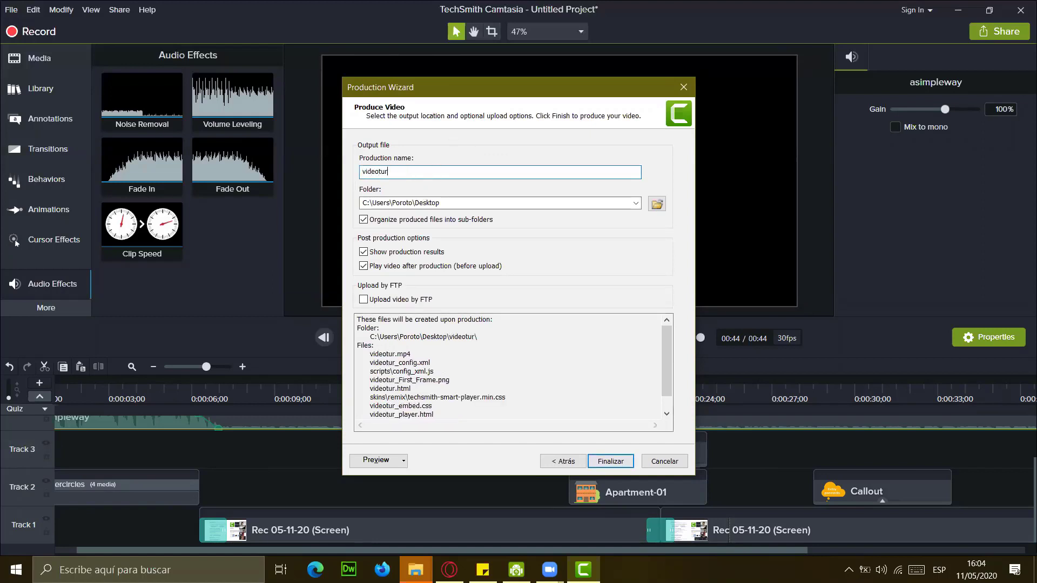
key(BackSpace)
key(BackSpace)
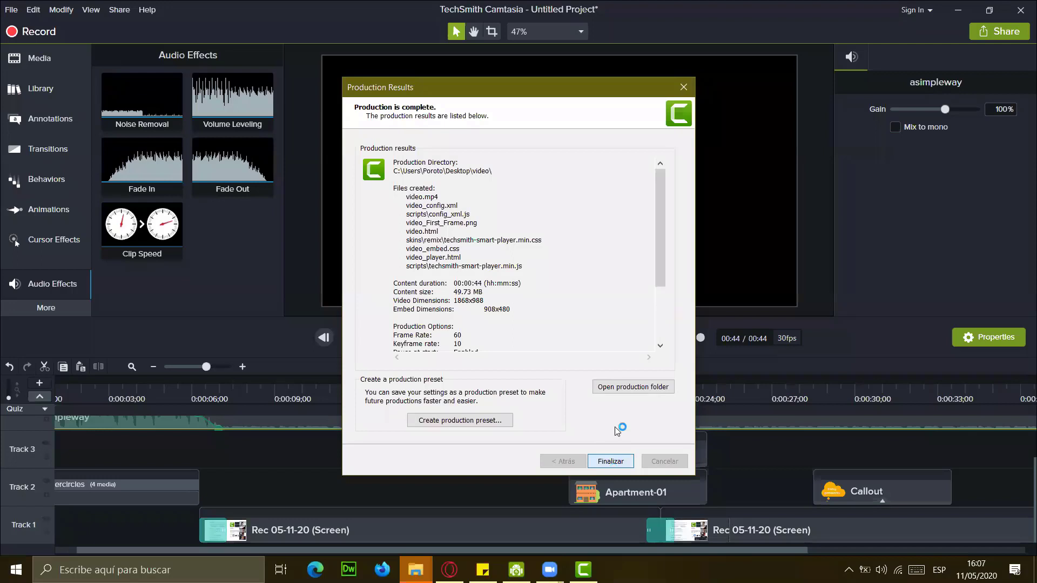
key(Return)
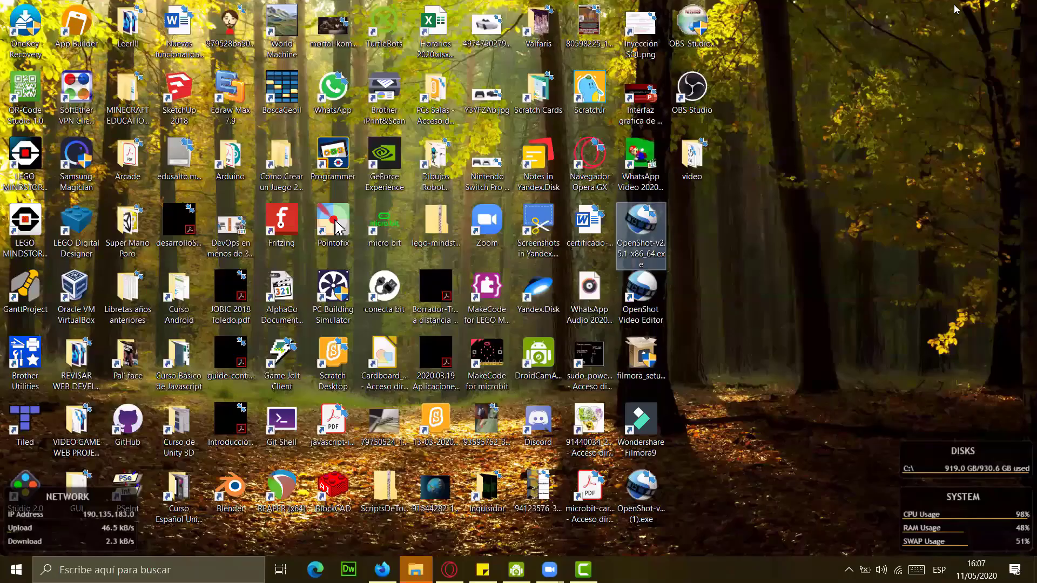
Step: Open the produced video folder on the desktop and play video.mp4
click(695, 162)
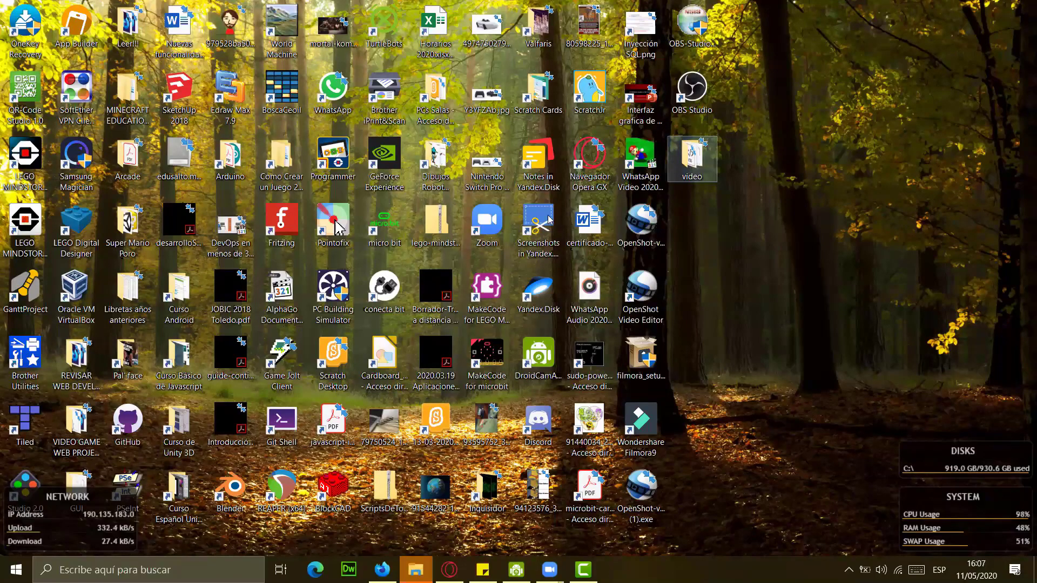
key(Return)
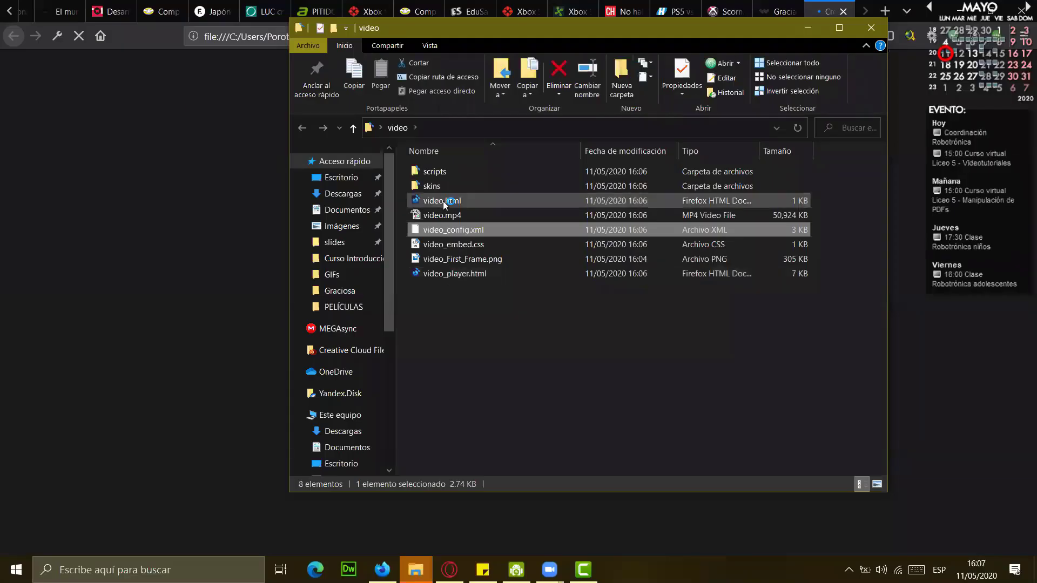
click(450, 310)
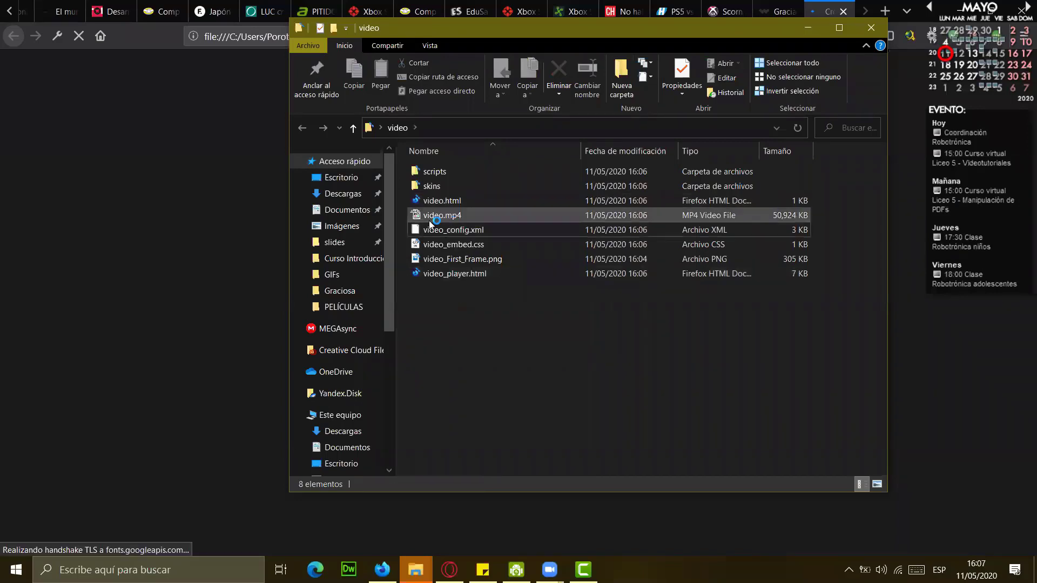
click(429, 218)
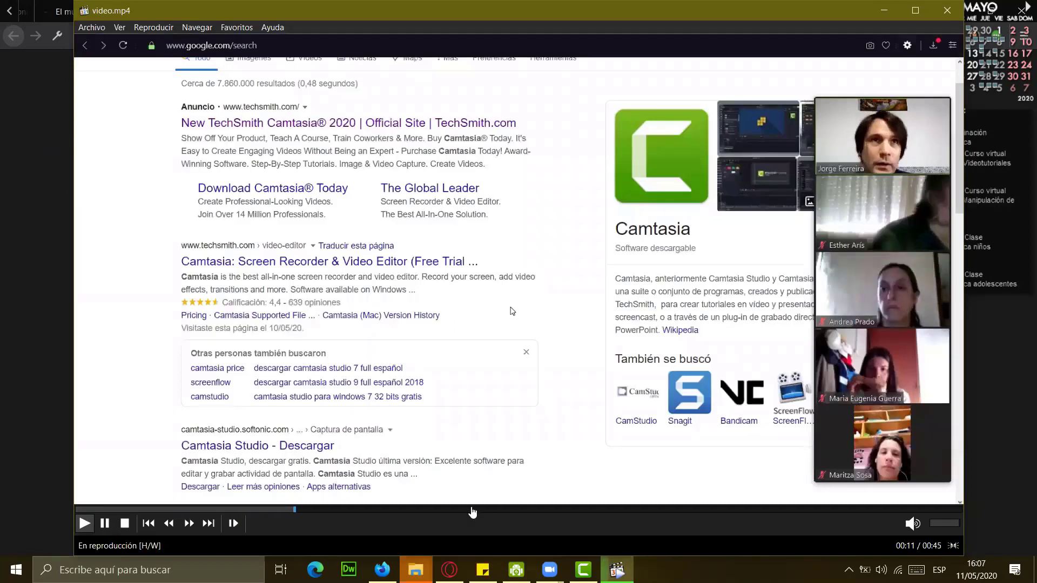
Step: Skip forward through video.mp4 to the closing title at about 40 seconds, and close the player
click(567, 517)
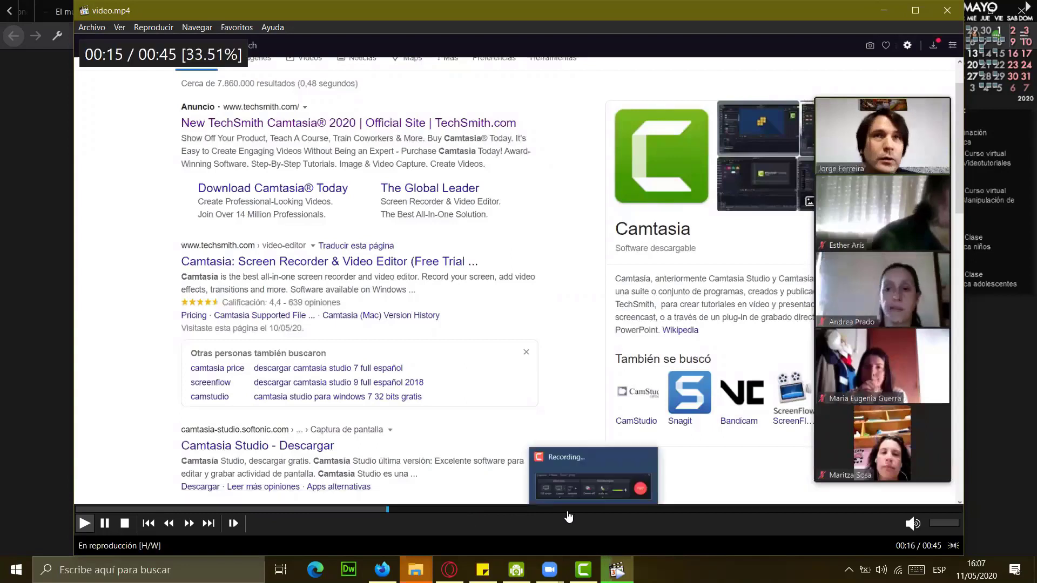
click(657, 517)
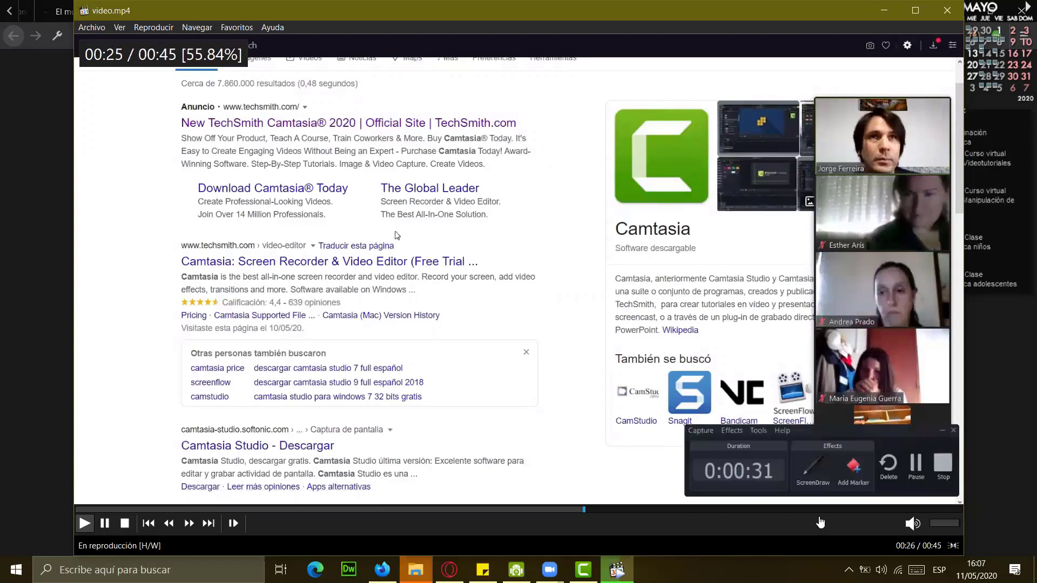
click(819, 517)
click(878, 510)
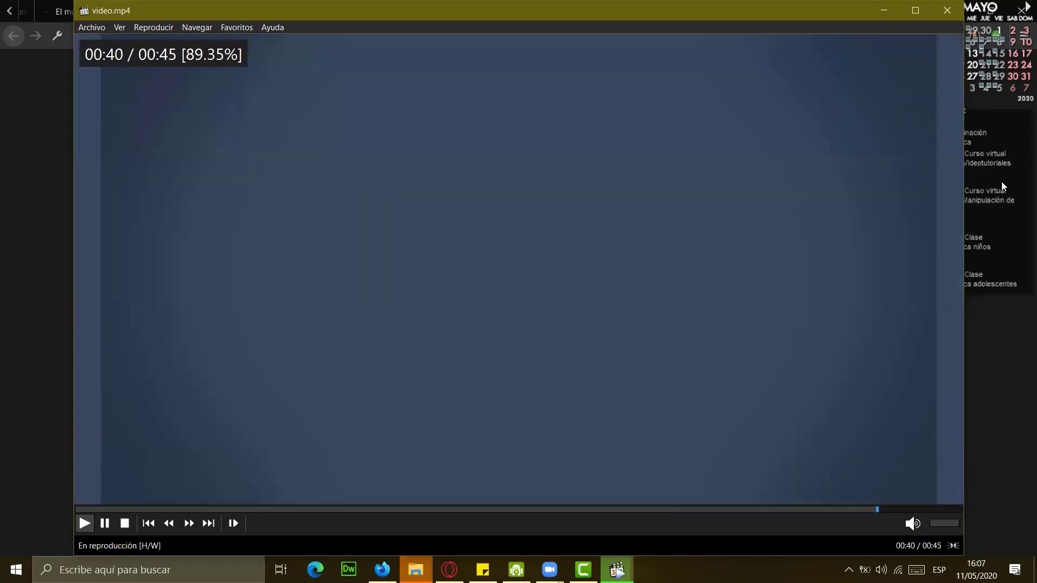
key(alt+F4)
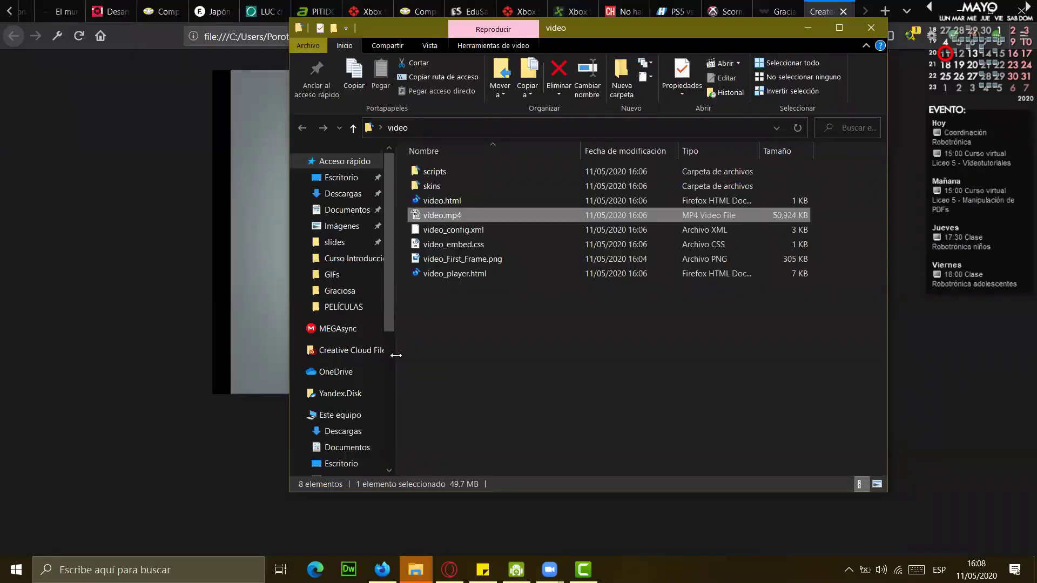
Step: Switch back to Camtasia, collapse the Music Tracks folder in the Camtasia 2018 library, and browse the Intros templates
click(583, 570)
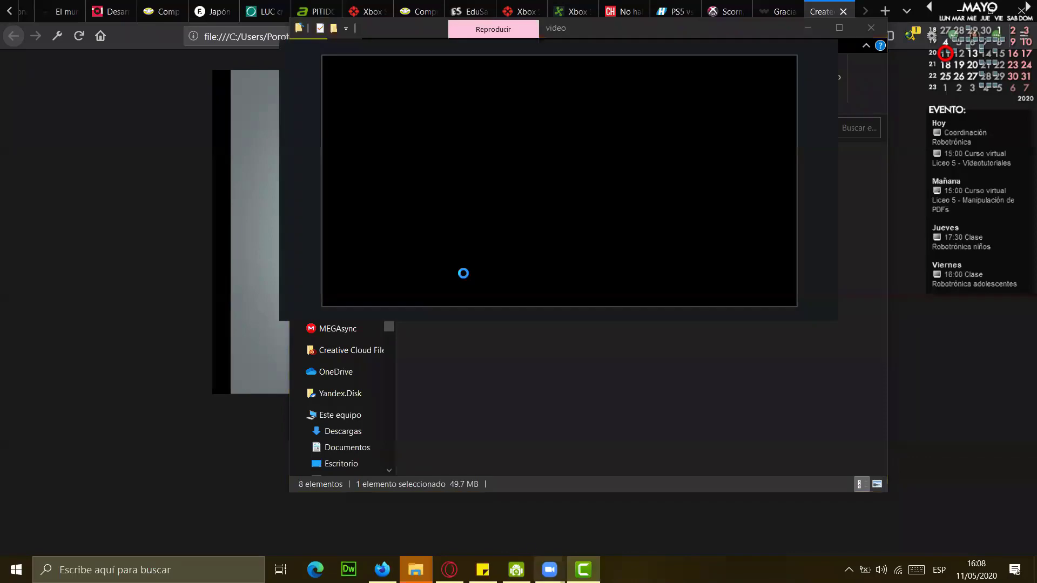
click(52, 95)
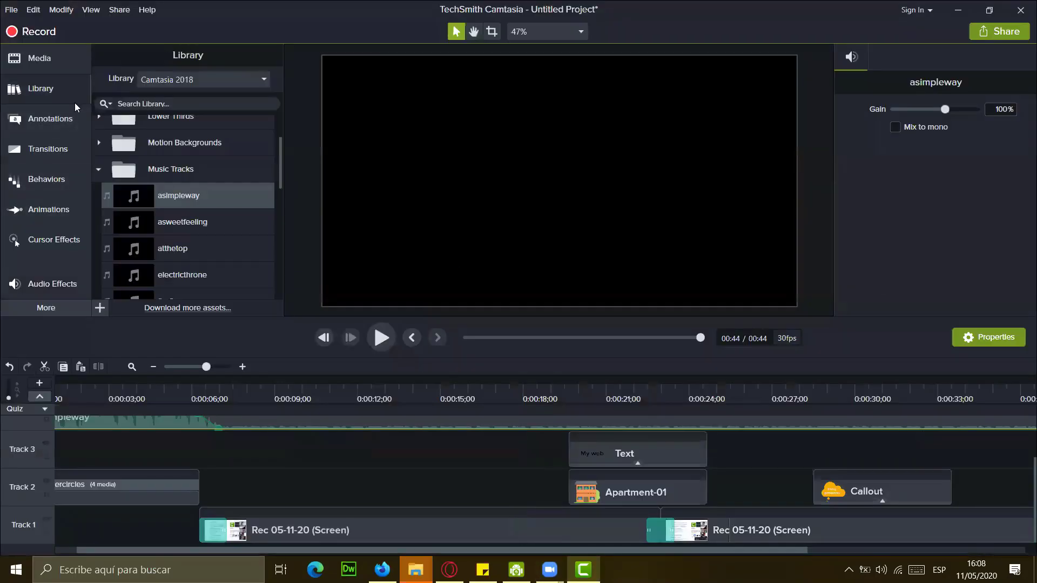
click(99, 166)
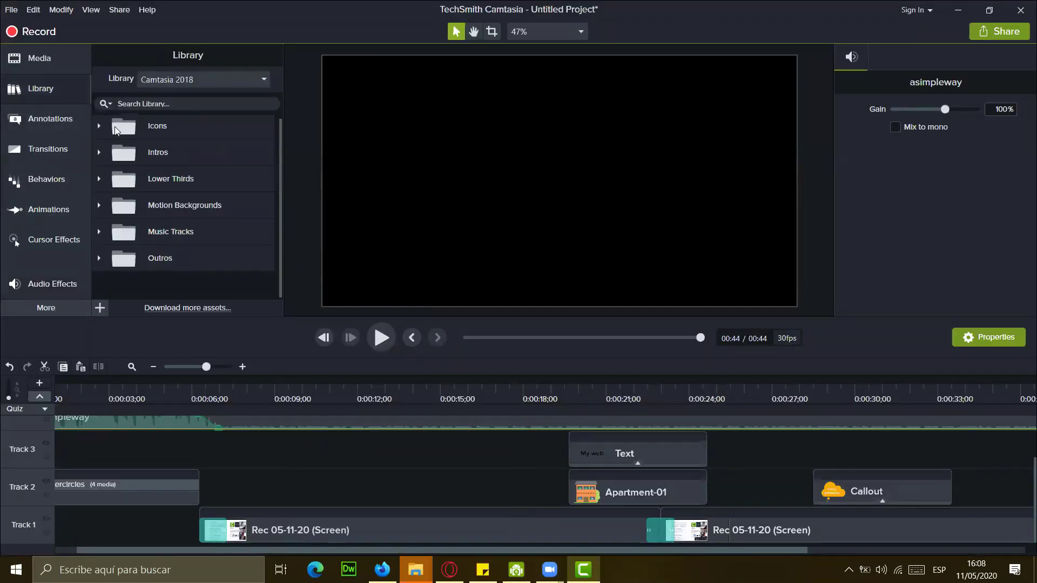
click(99, 152)
scroll(174, 226, down, 7)
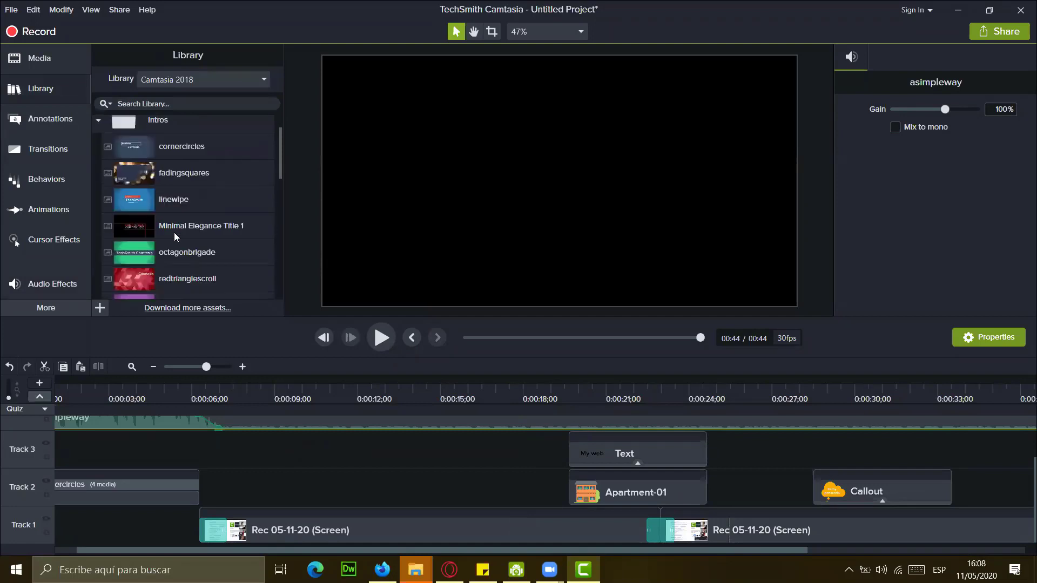
scroll(174, 238, up, 6)
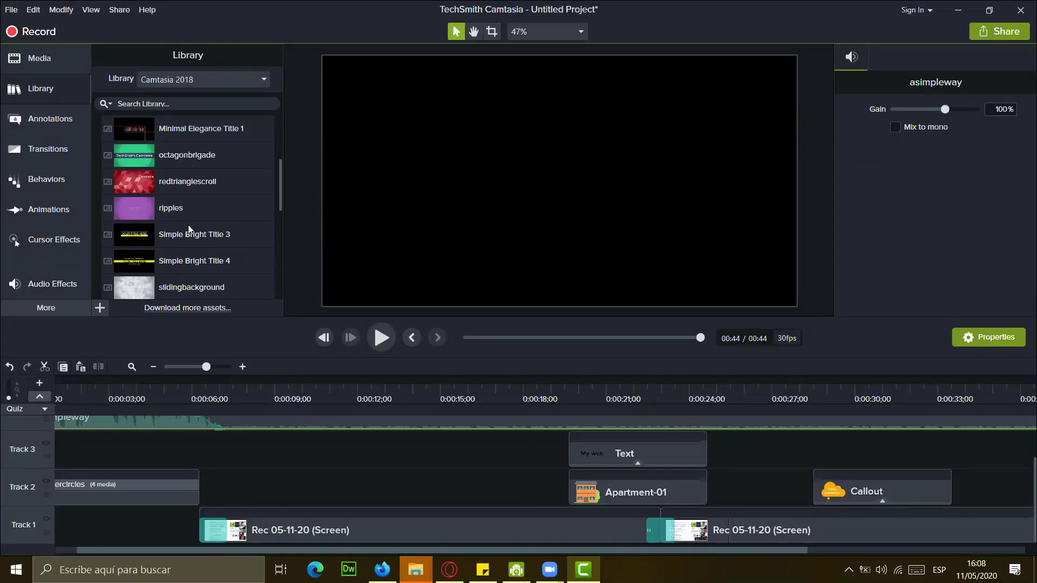
scroll(188, 227, down, 2)
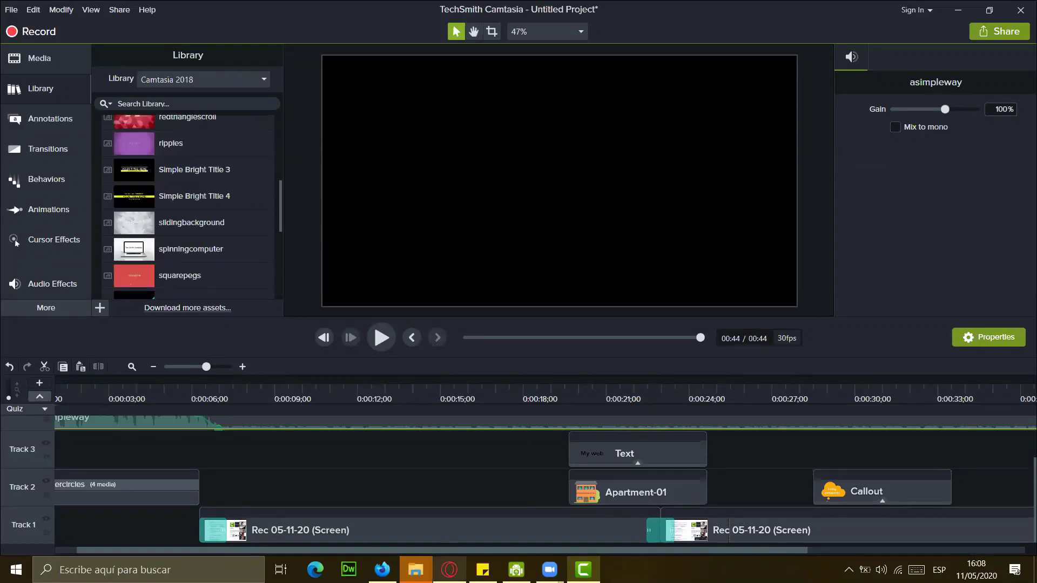
Step: Switch to the Opera browser, search YouTube for "intro video" in a new tab, and briefly play "Intro video intro for editing opening ideas footage stock after effects"
key(alt+Tab)
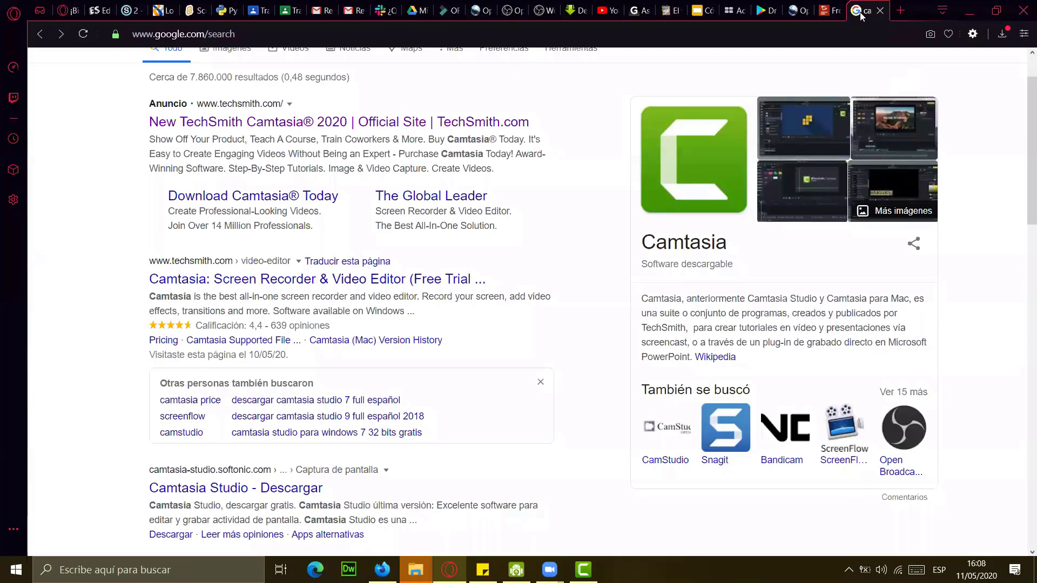
click(900, 11)
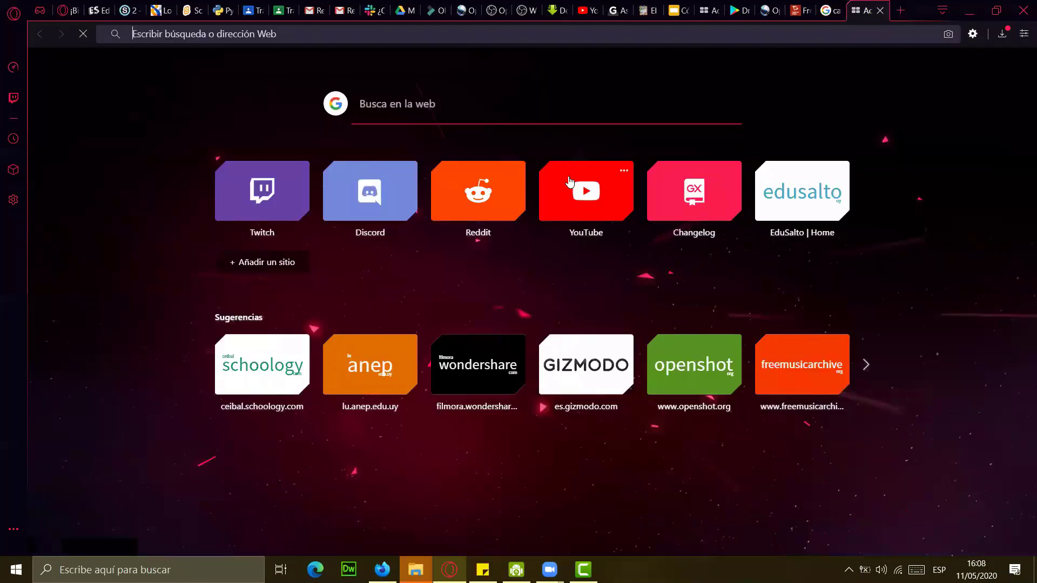
click(602, 238)
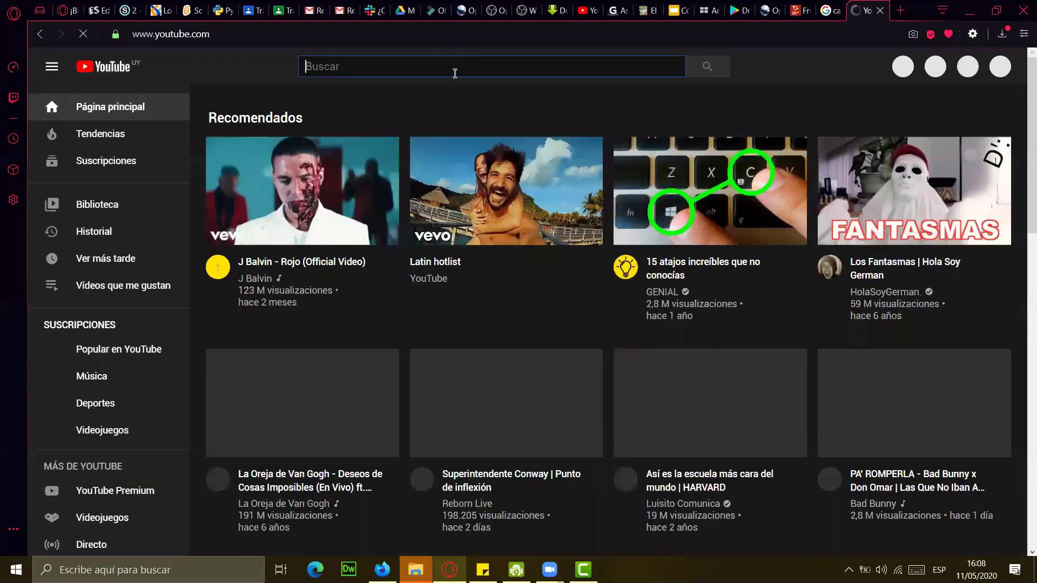
text(intro video)
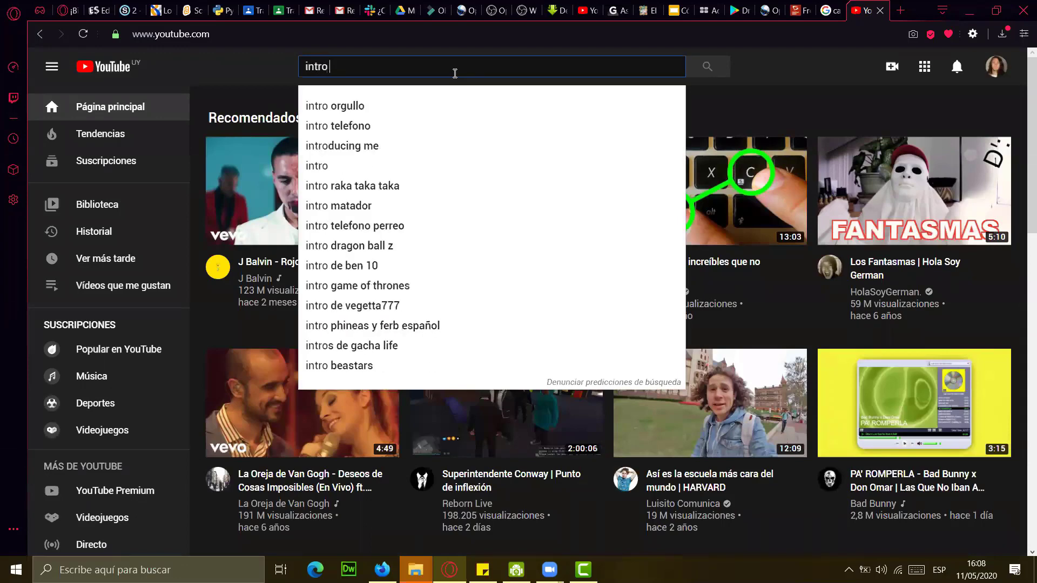
key(Return)
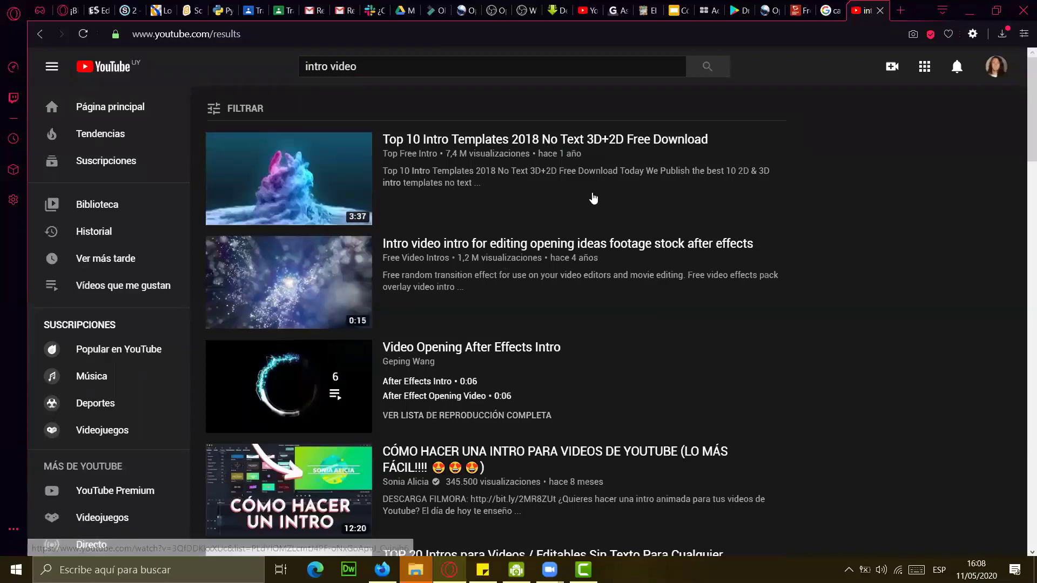
click(541, 246)
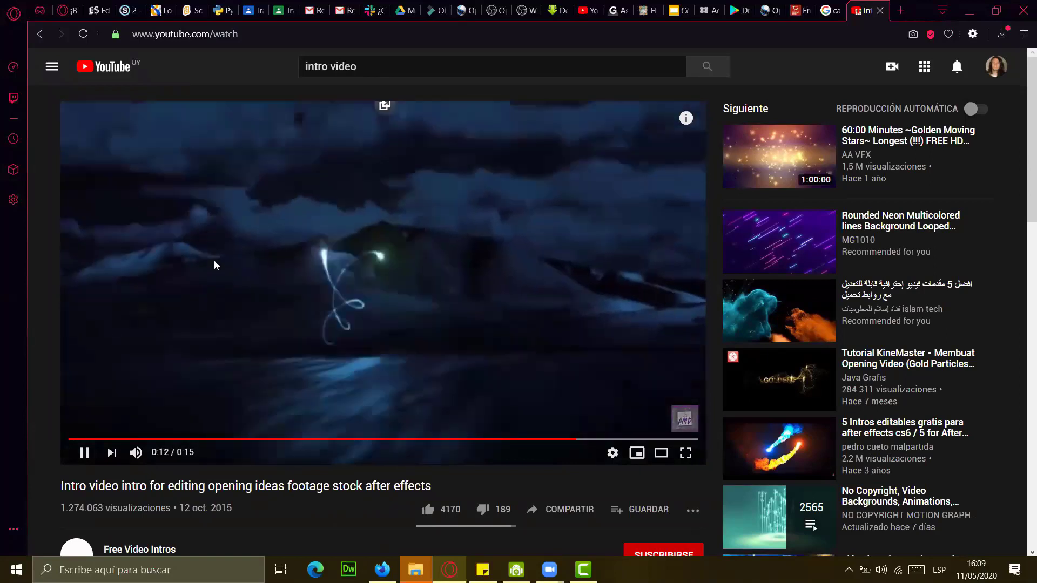
click(254, 302)
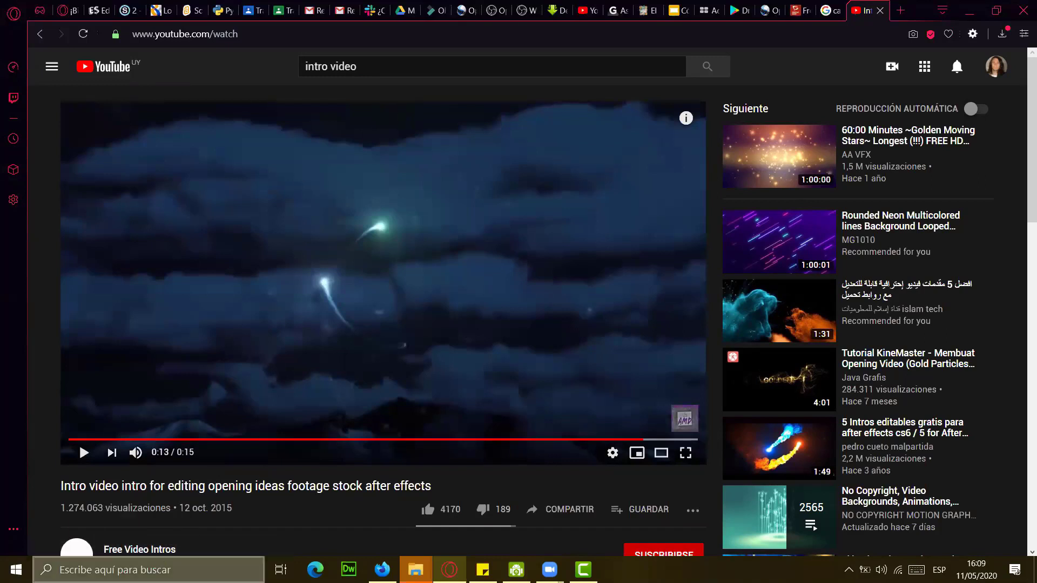
Step: Launch the Lupa screen magnifier and magnify the screen to 300%
click(148, 570)
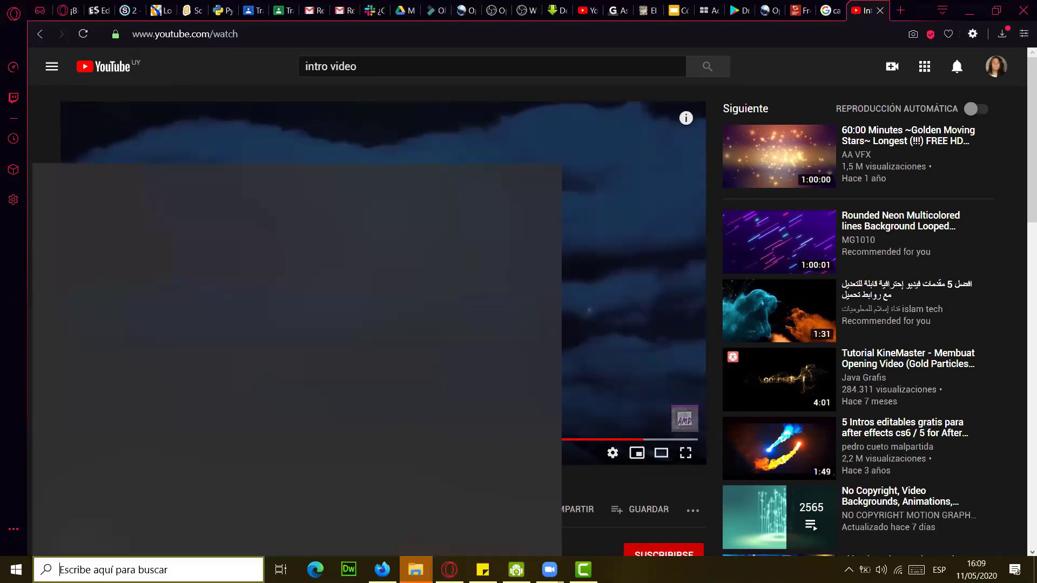
text(lupa)
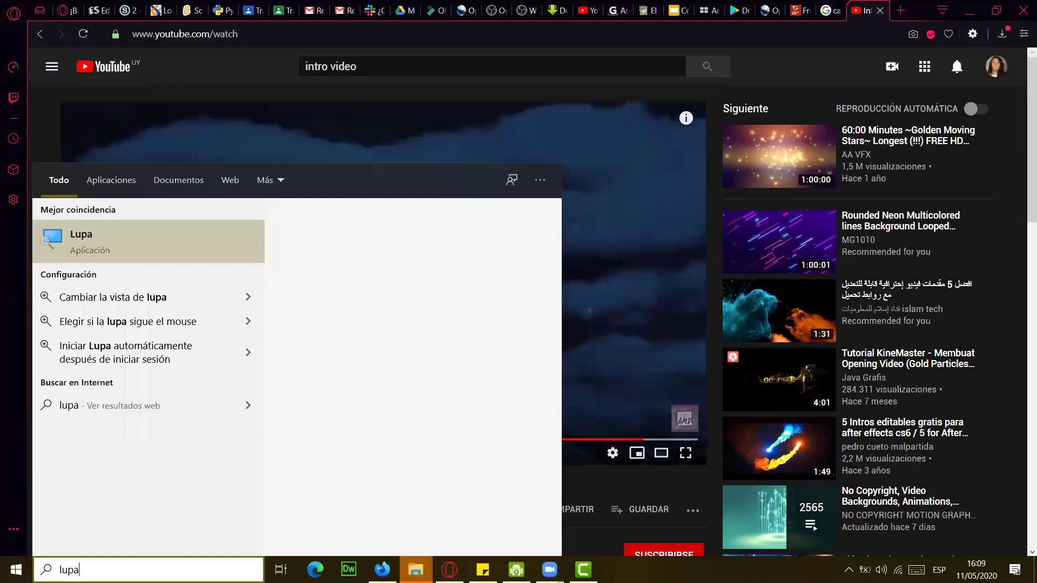
key(Return)
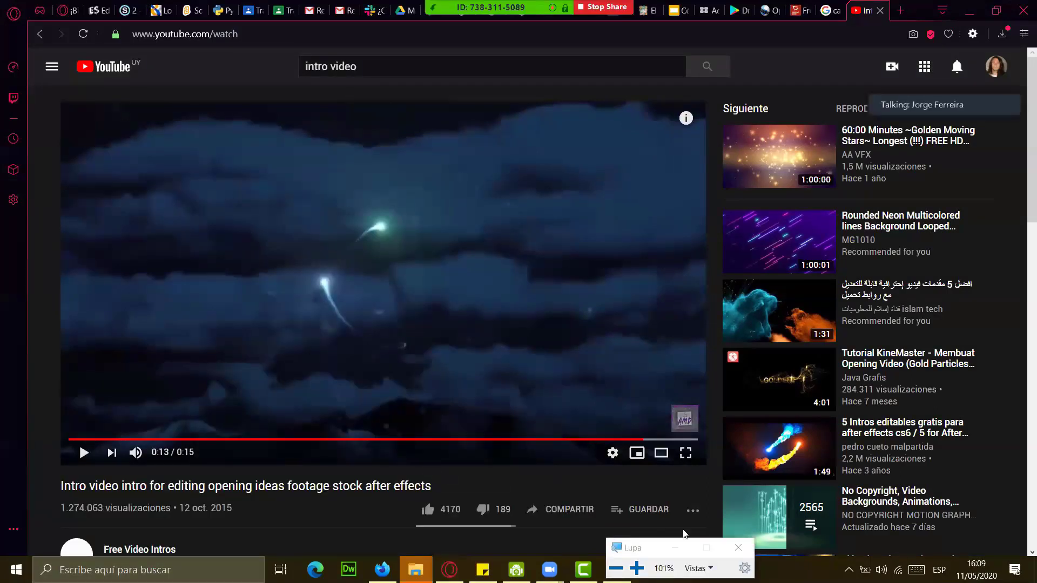
click(616, 568)
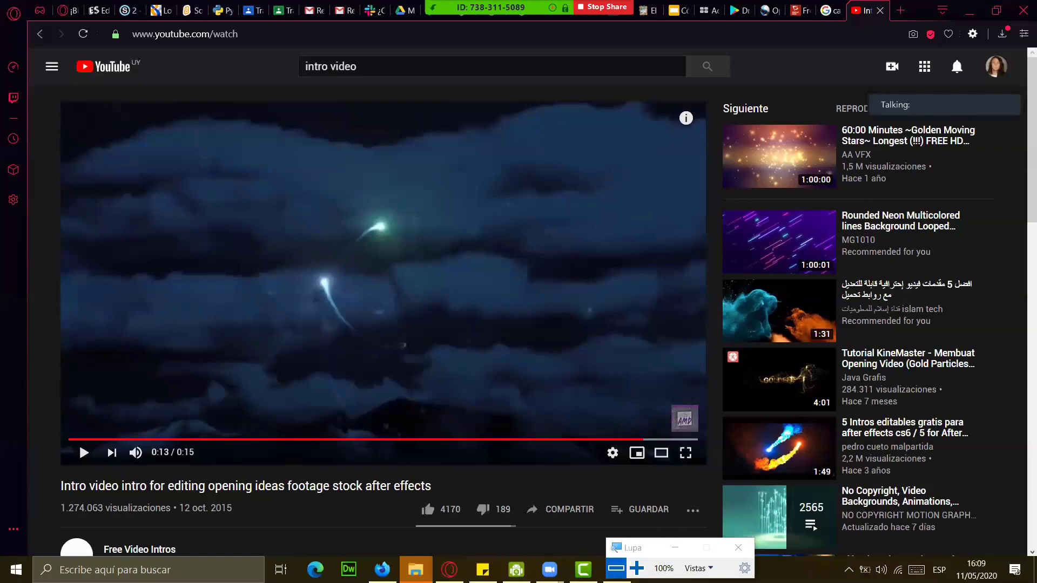
click(636, 568)
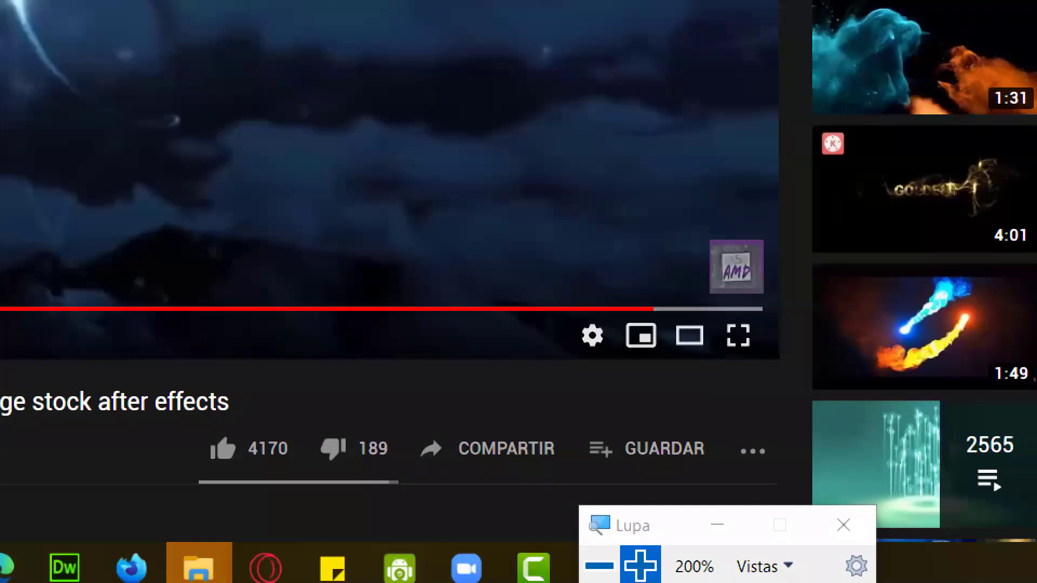
key(super+plus)
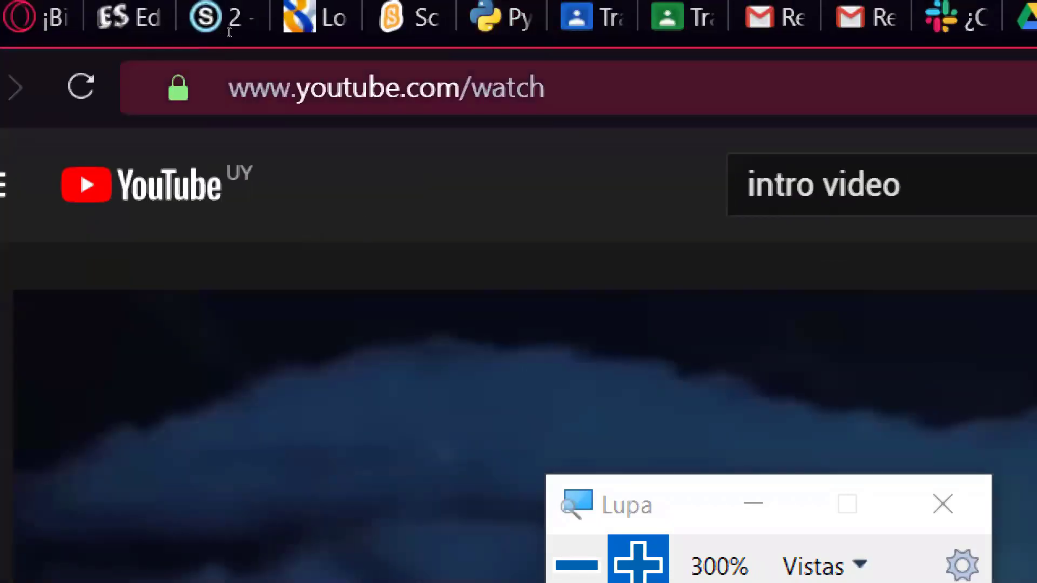
Step: Try to open the video in savefrom.net by inserting "ss" before "youtube" in its web address, and close the Lupa magnifier
click(229, 33)
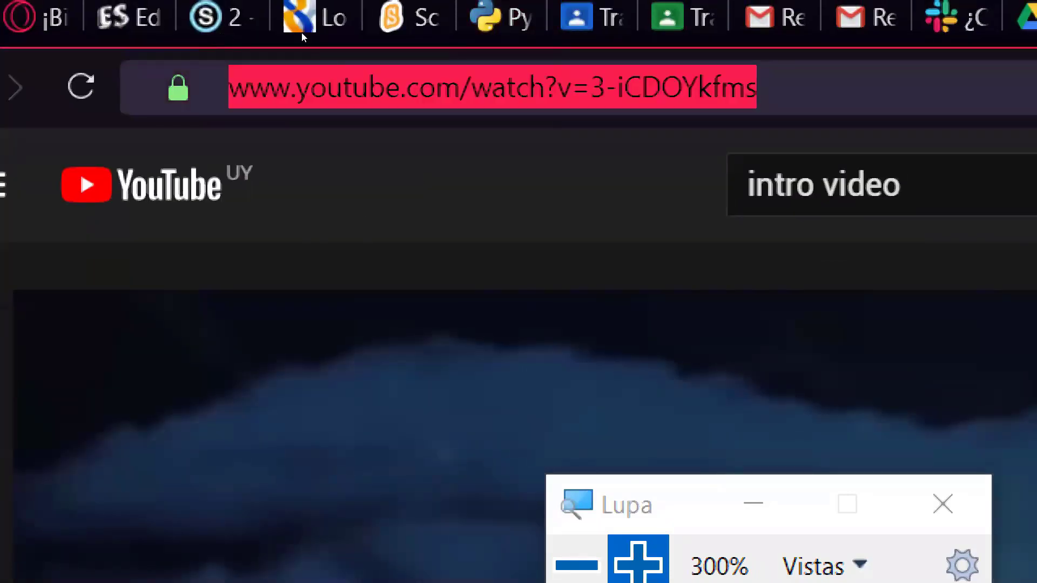
click(156, 34)
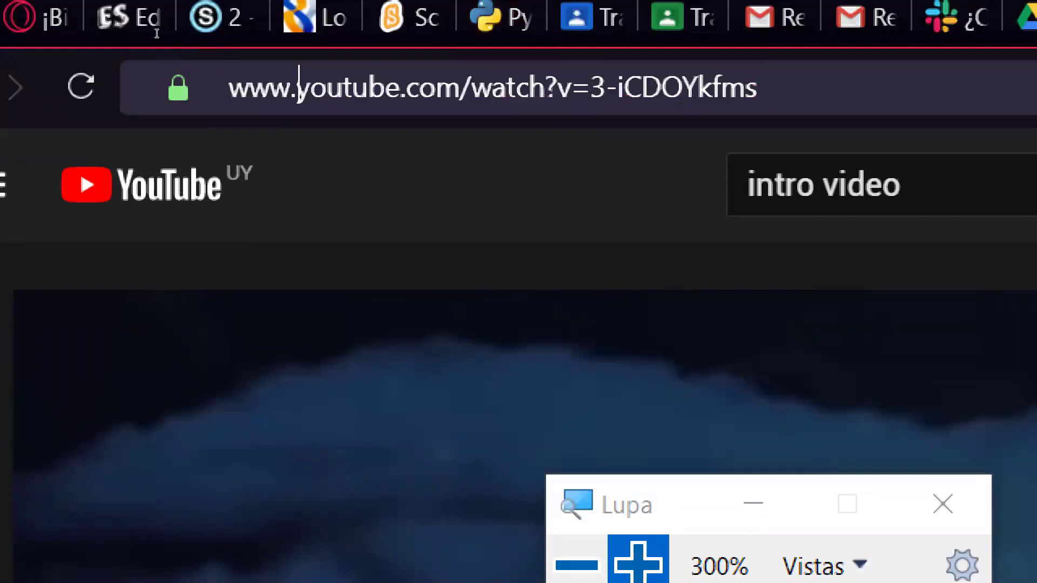
text(ss)
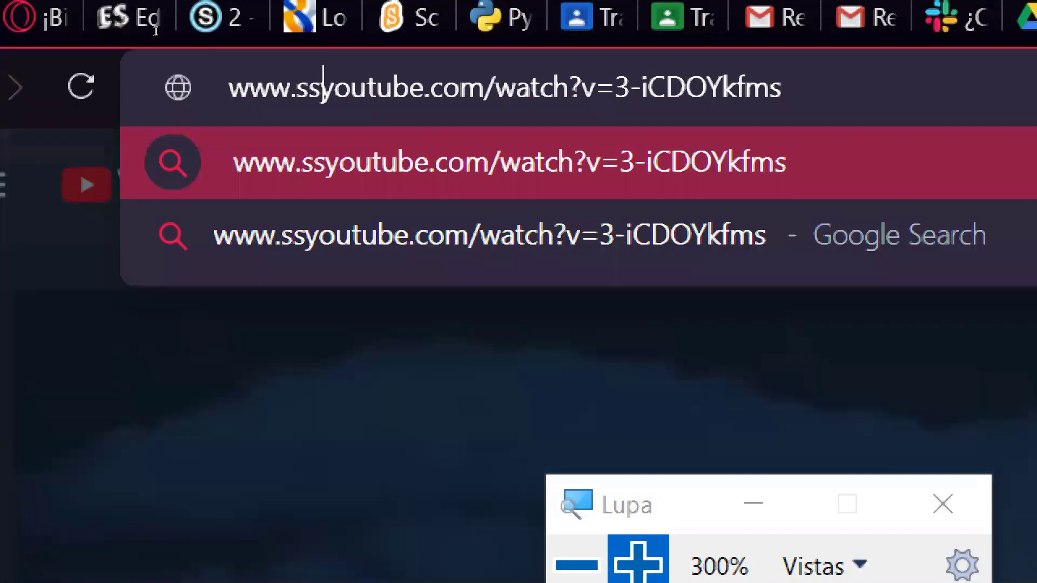
key(Return)
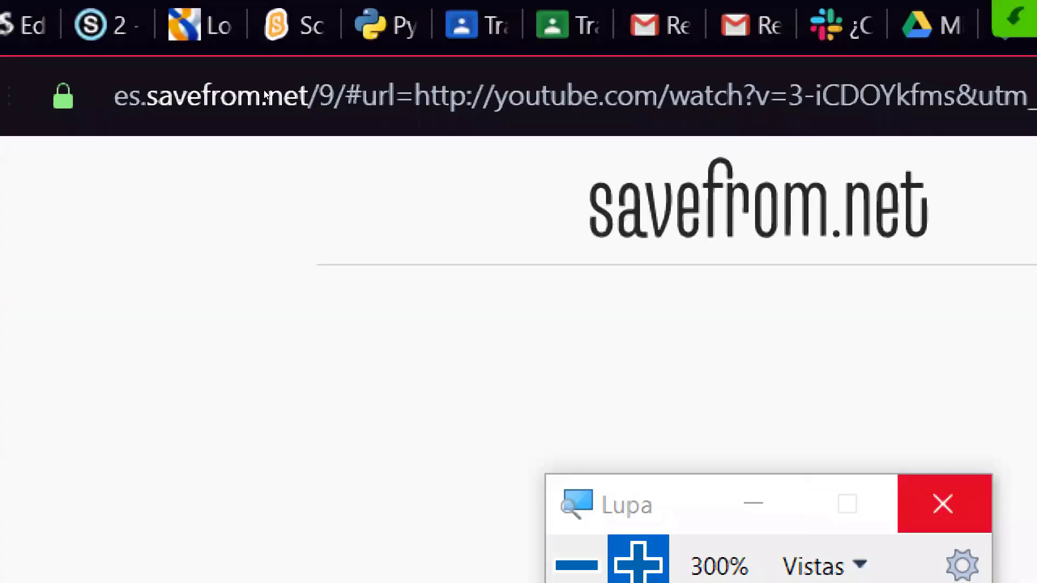
key(super+Escape)
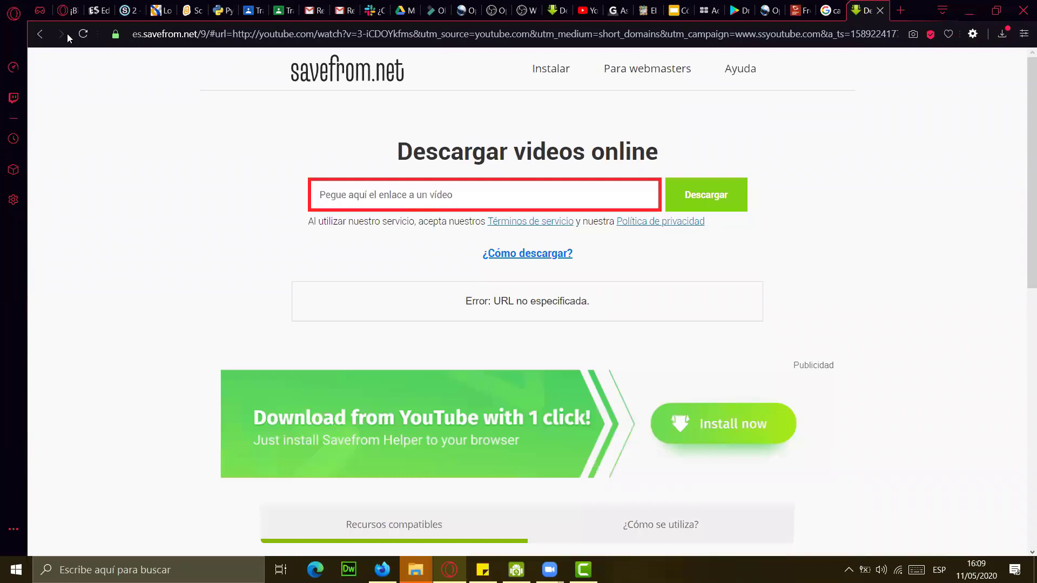
Step: Go back to the YouTube video, reload it with "ss" before "youtube" in its address, and download it from savefrom.net as MP4 720
click(43, 36)
click(160, 34)
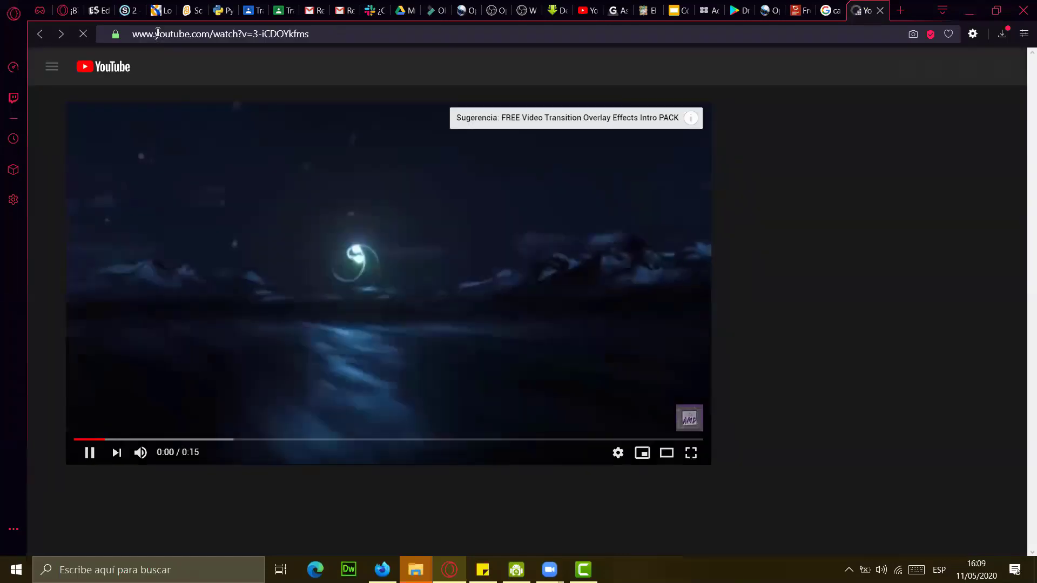
click(157, 33)
text(ss)
key(Return)
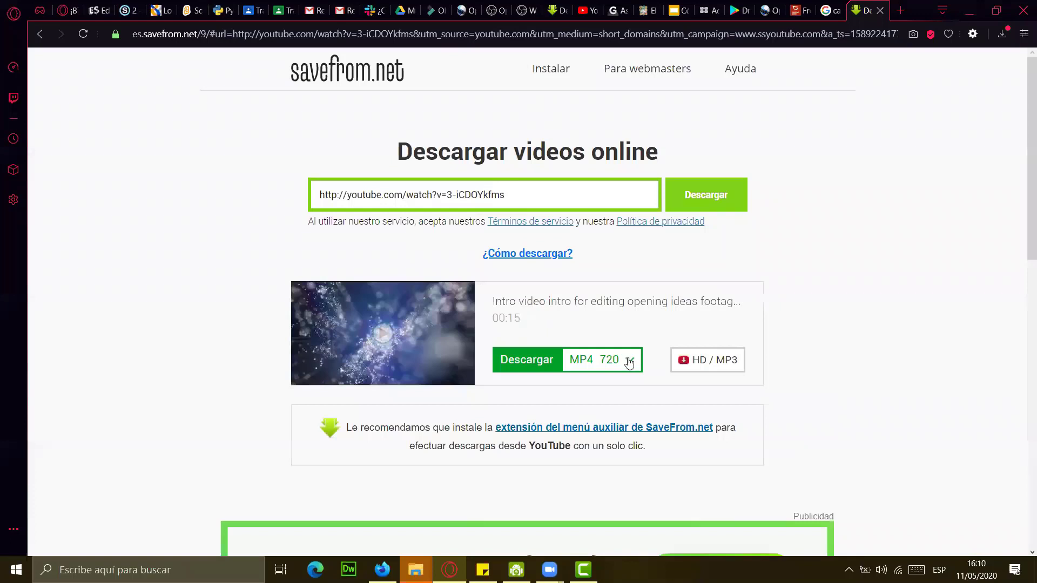
click(630, 363)
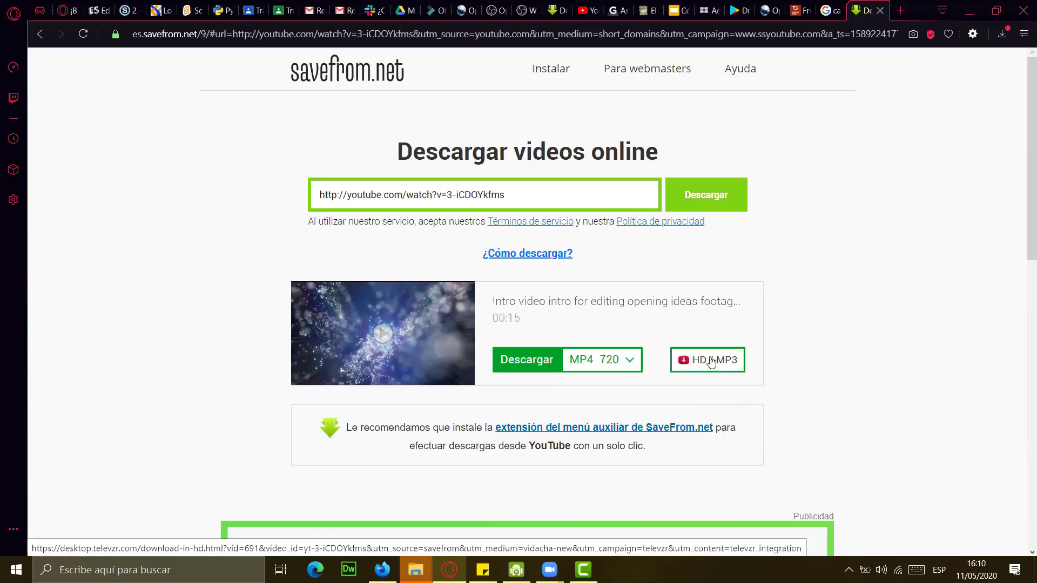
click(534, 362)
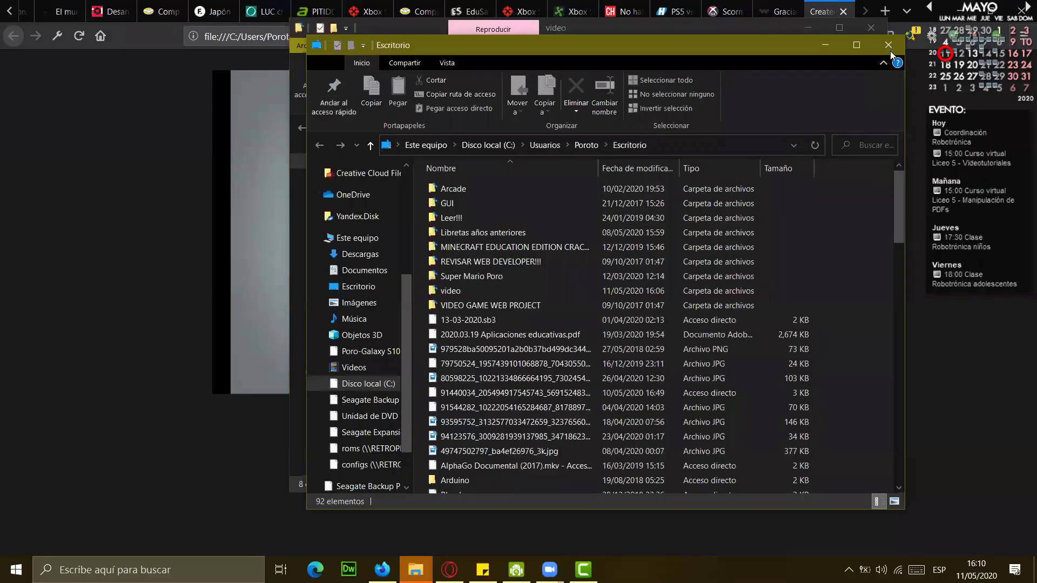
Step: Clear the open windows off the desktop and add the downloaded intro MP4 to a new track above the music in Camtasia
click(891, 50)
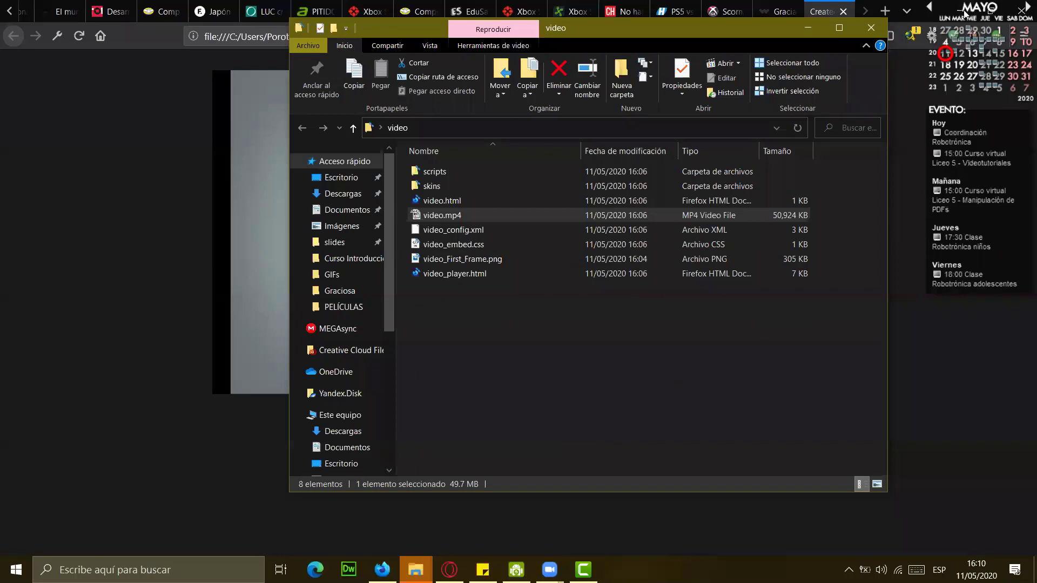
click(945, 23)
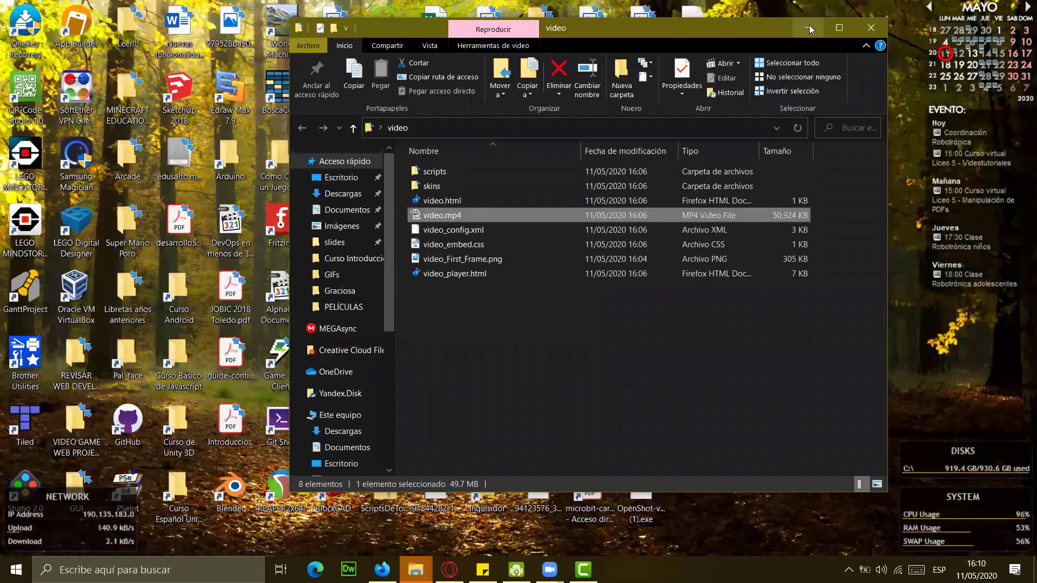
key(super+Down)
click(692, 229)
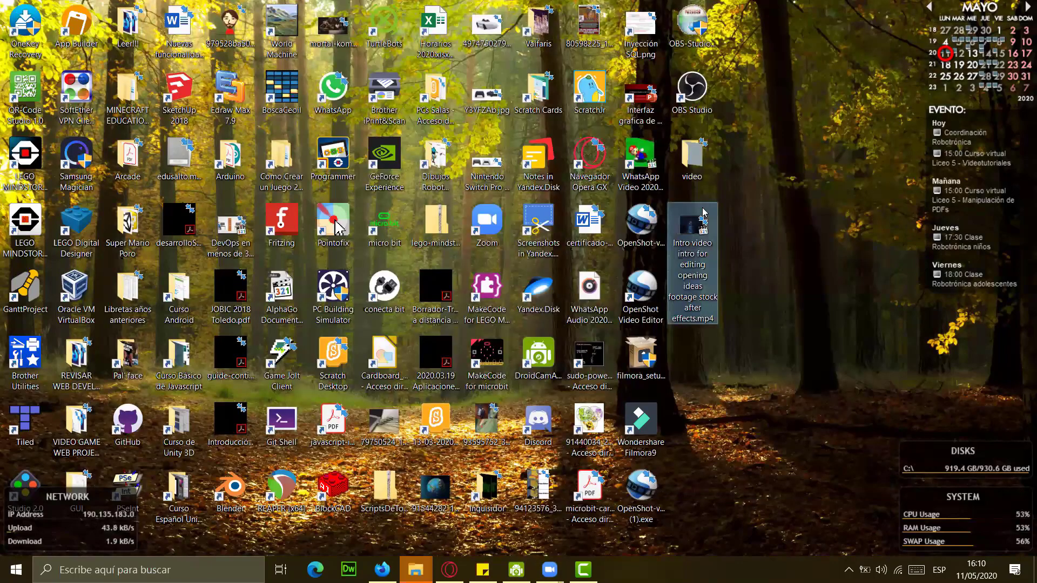
drag(577, 532, 121, 464)
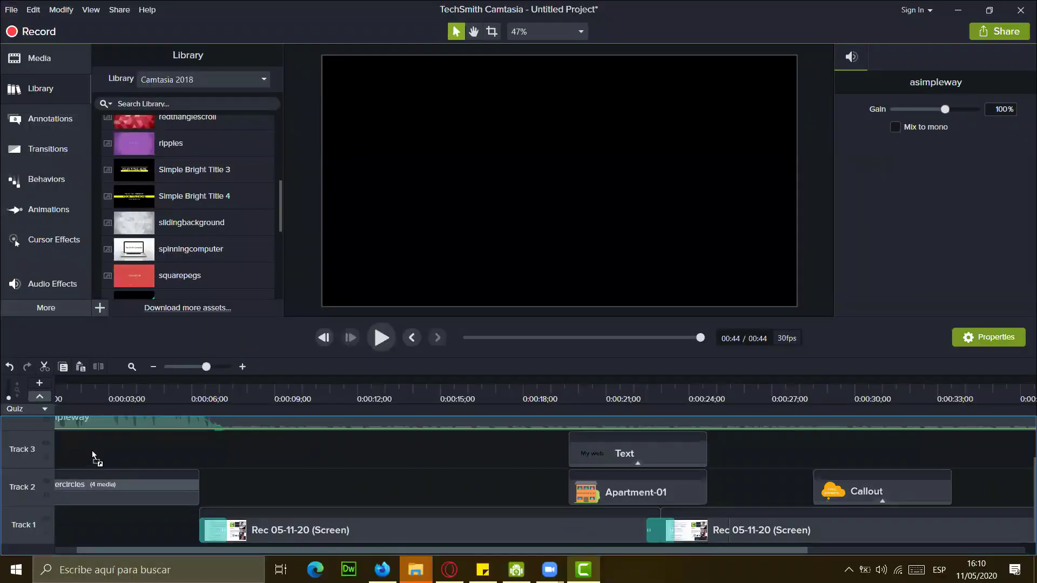
drag(91, 444, 90, 444)
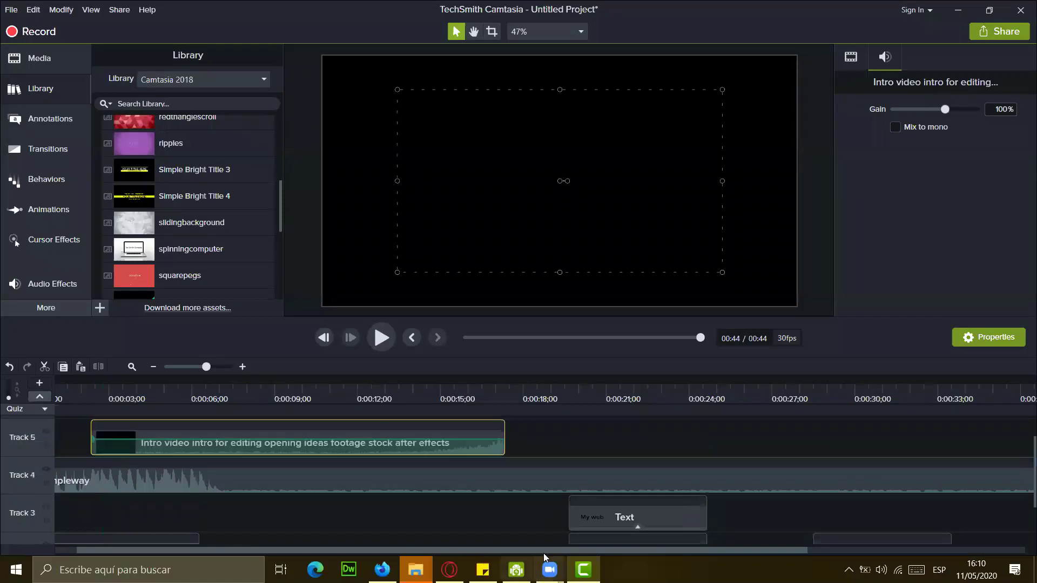
Step: Separate the intro clip's audio from its video and delete the separated audio
scroll(300, 531, left, 1)
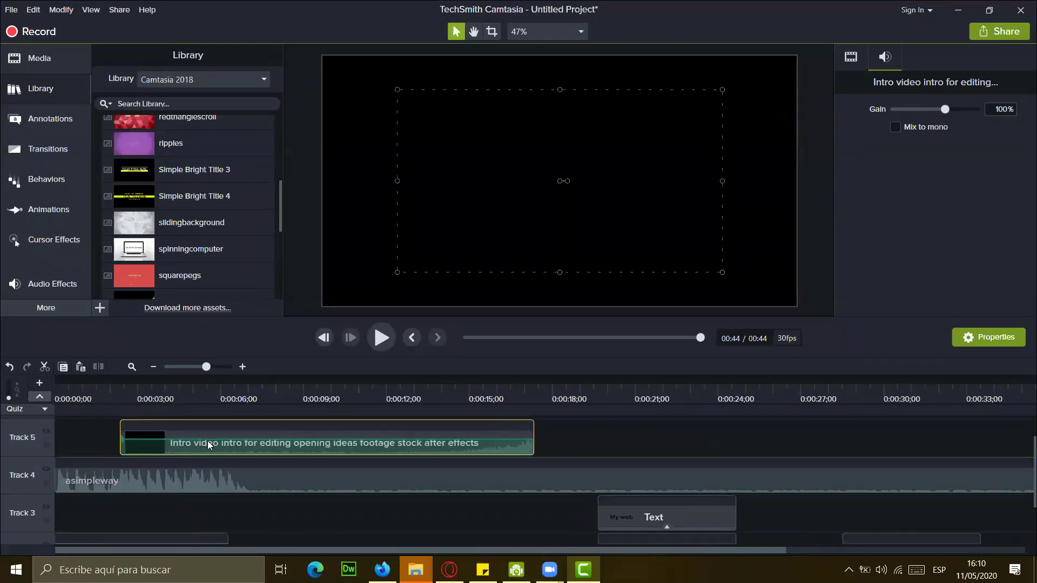
drag(169, 443, 169, 431)
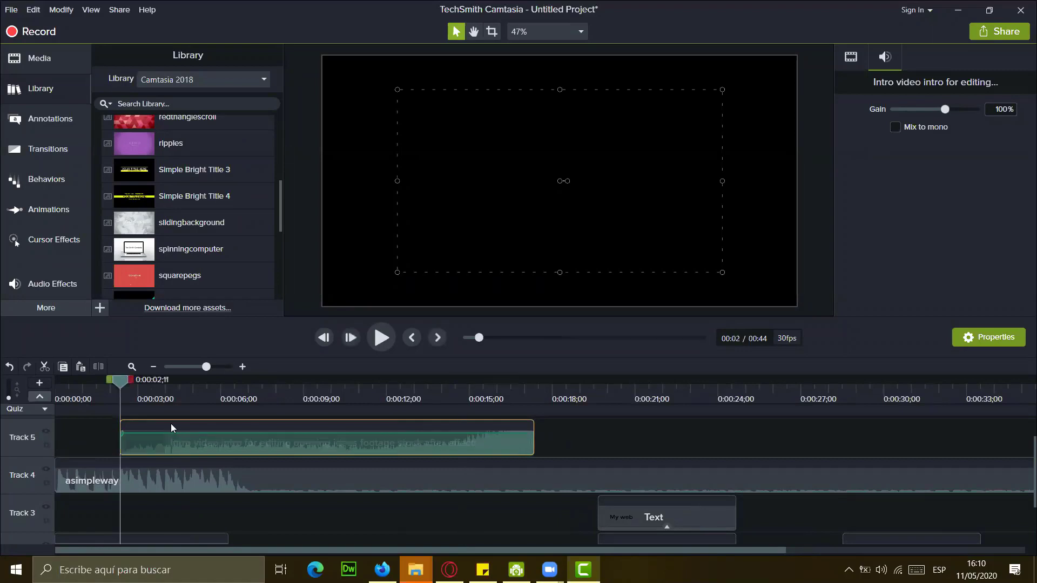
click(603, 441)
click(440, 431)
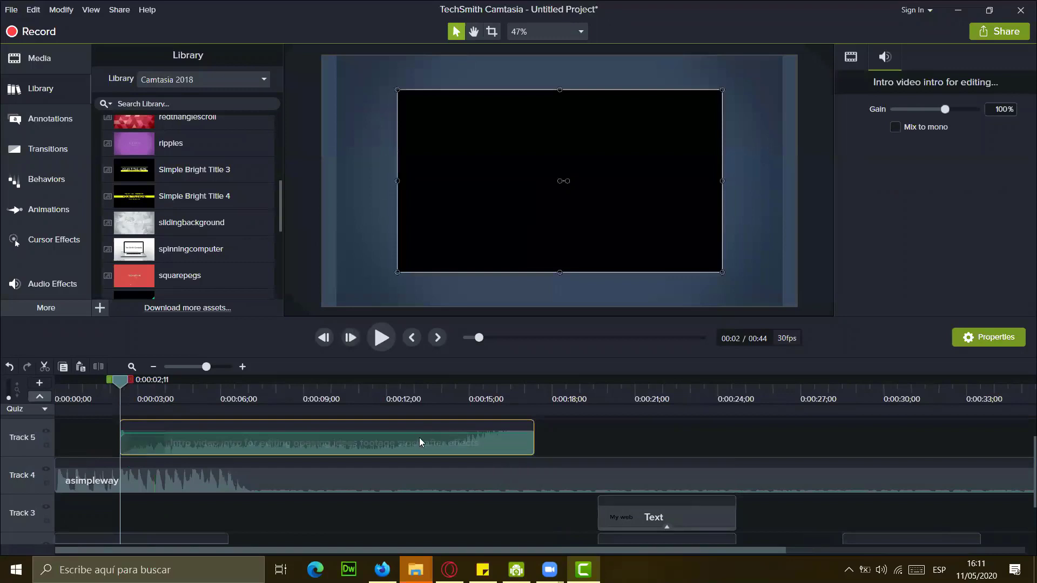
right_click(419, 436)
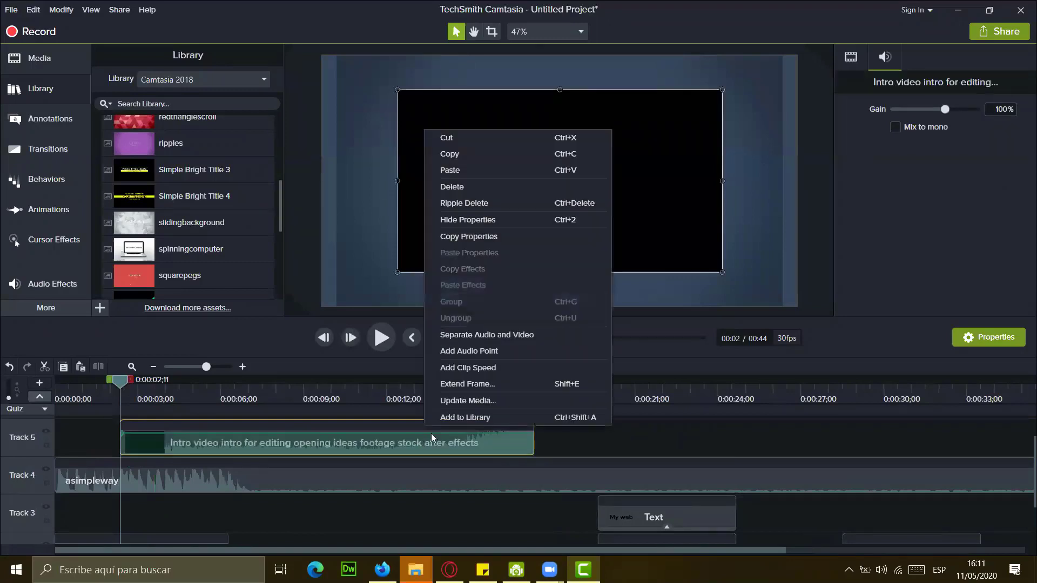
click(519, 336)
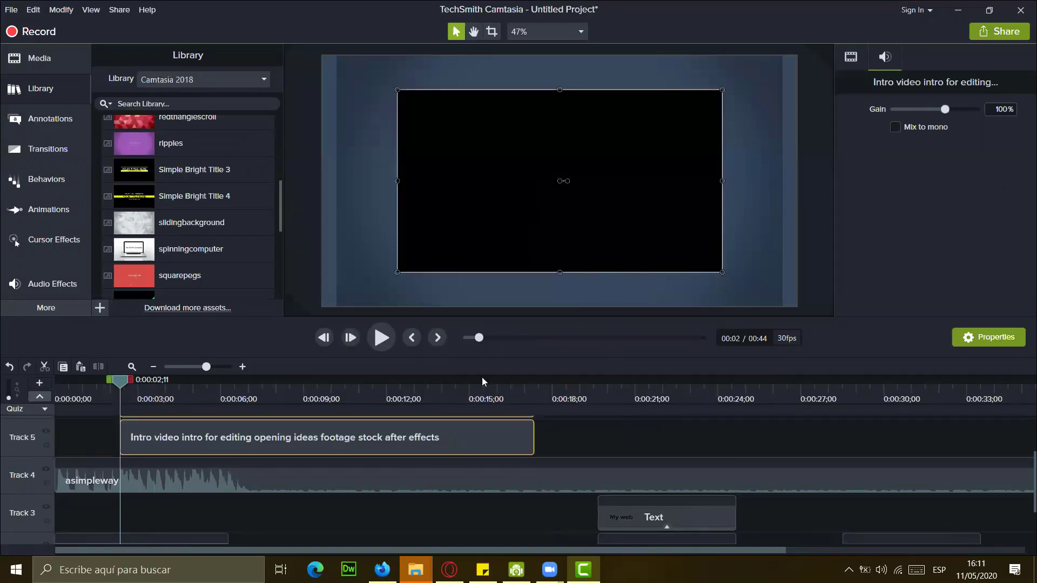
scroll(416, 477, up, 1)
click(414, 438)
key(Delete)
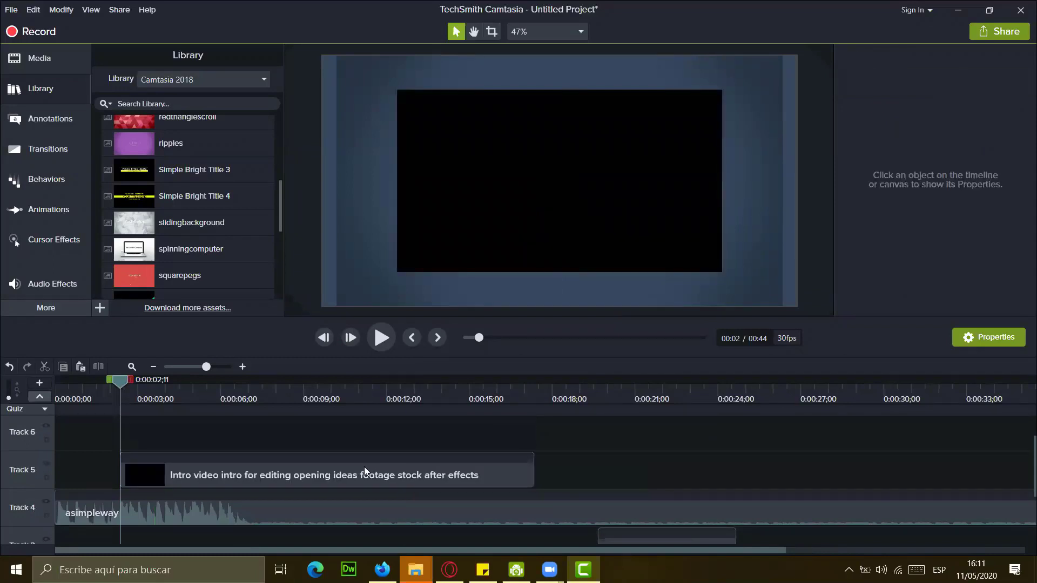
Step: Move the intro clip to the start of the timeline and trim its end to match the cornercircles clip at about 6 seconds
click(362, 473)
scroll(169, 483, down, 2)
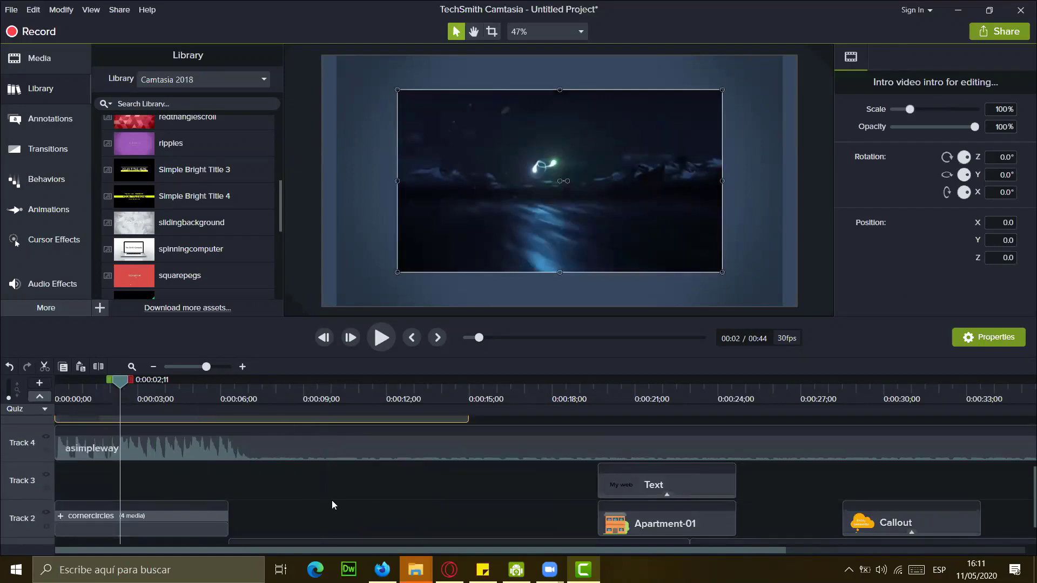
scroll(330, 500, up, 2)
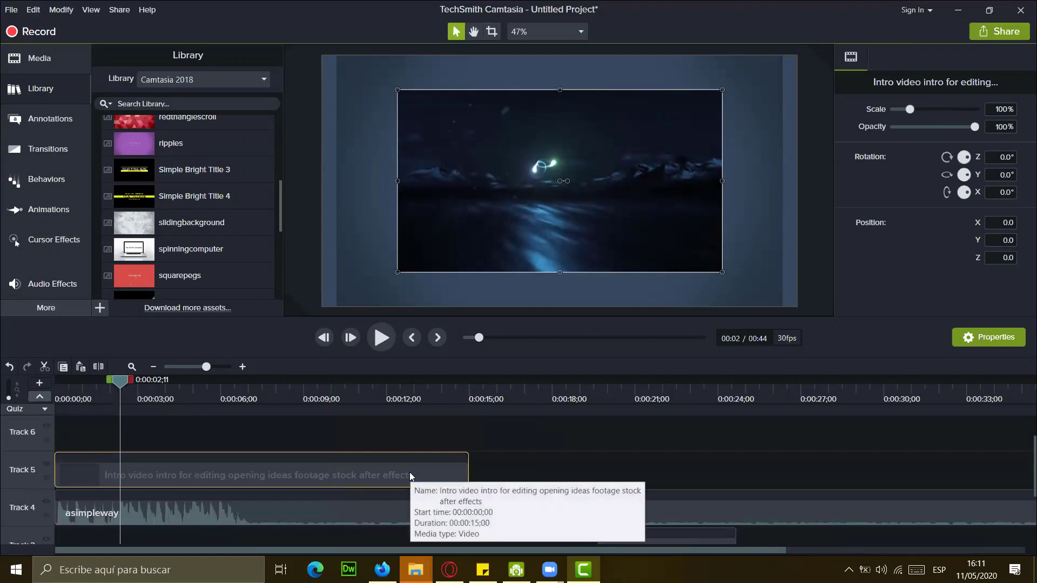
scroll(371, 498, down, 3)
scroll(363, 470, up, 2)
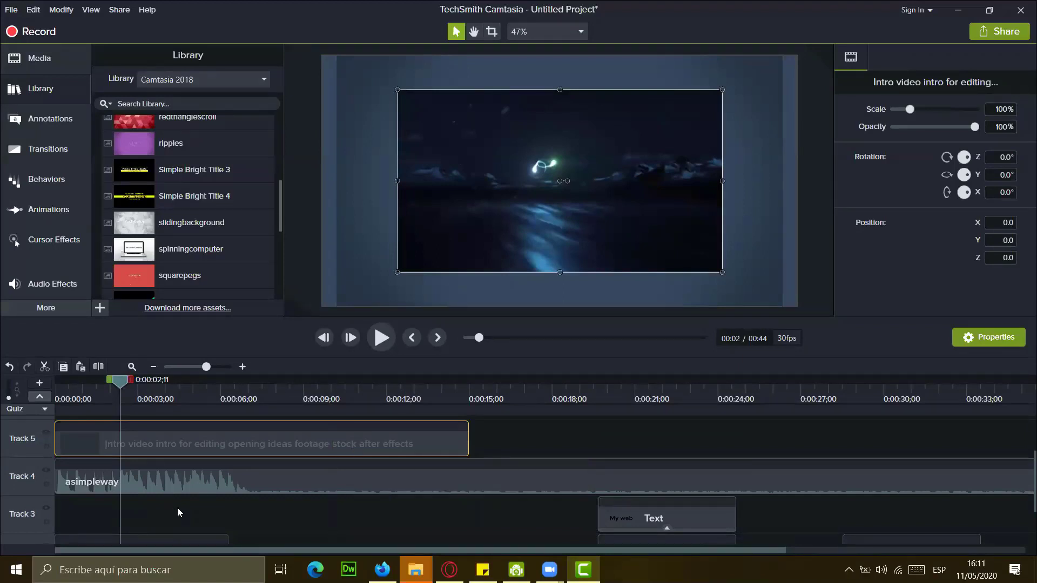
scroll(178, 509, down, 1)
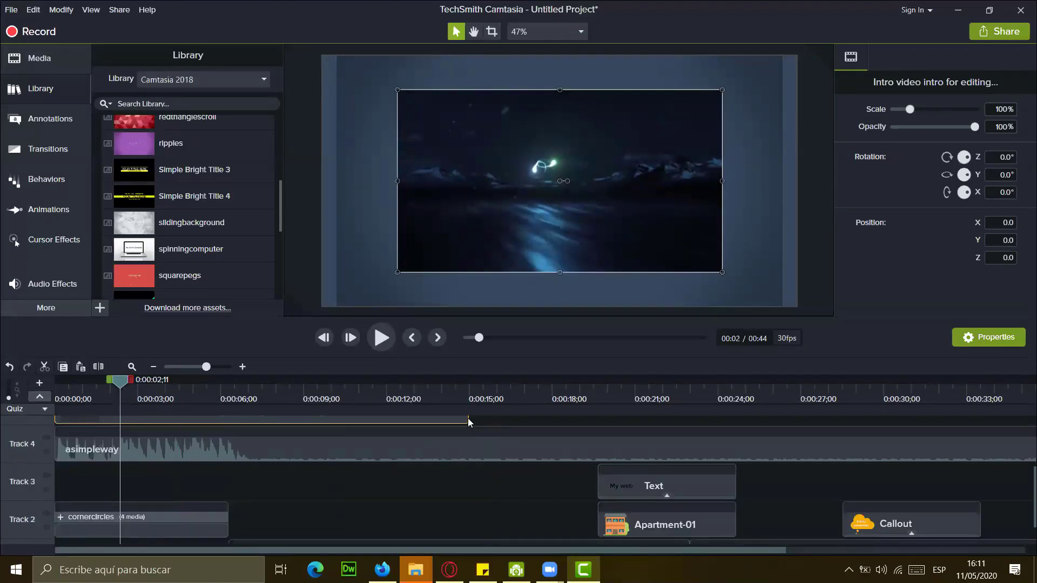
scroll(454, 460, up, 1)
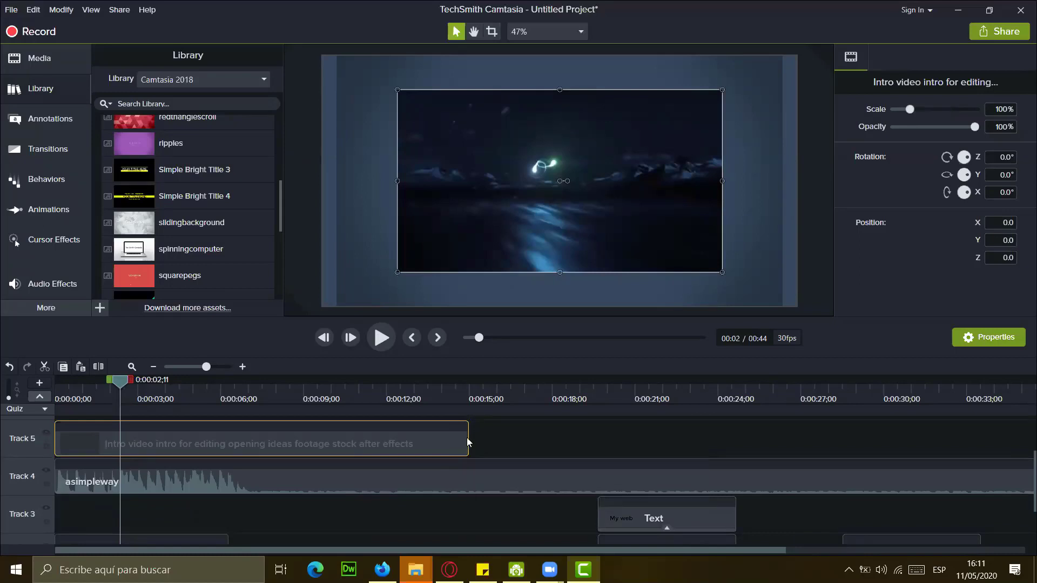
drag(468, 443, 232, 458)
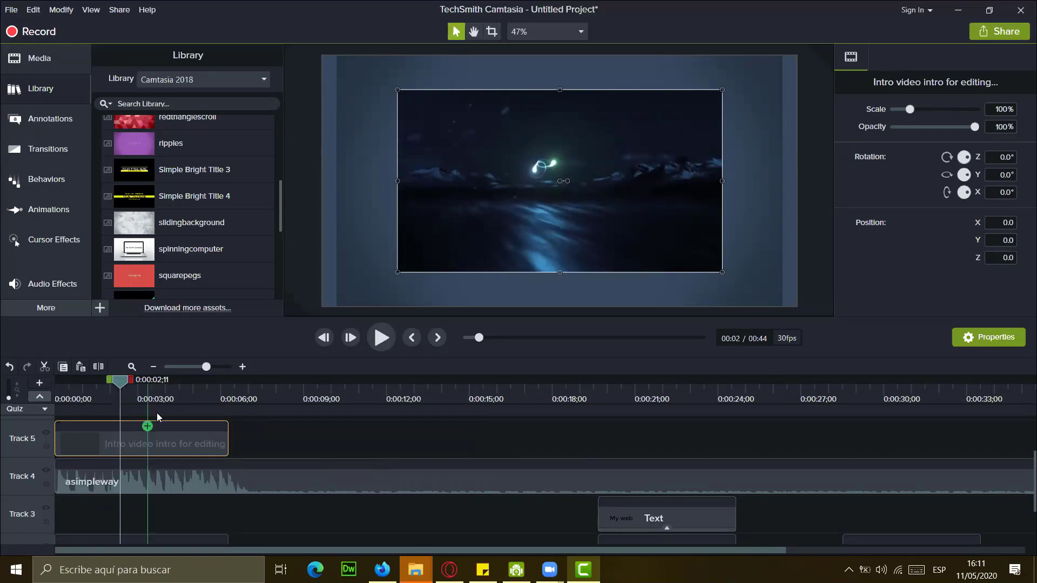
Step: Preview the first two seconds of the project from the start to check the trimmed intro clip
drag(124, 386, 57, 387)
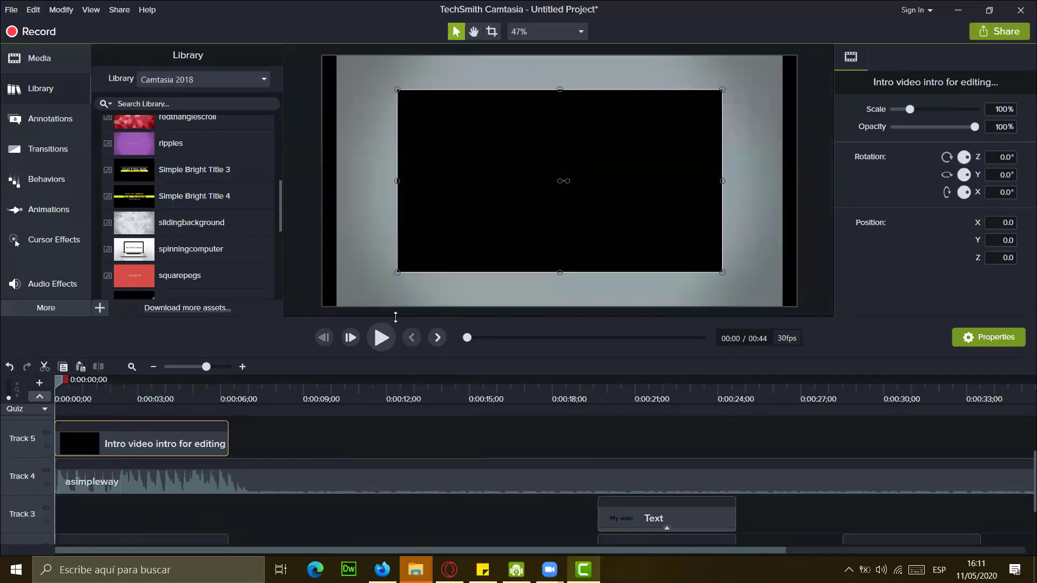
click(381, 338)
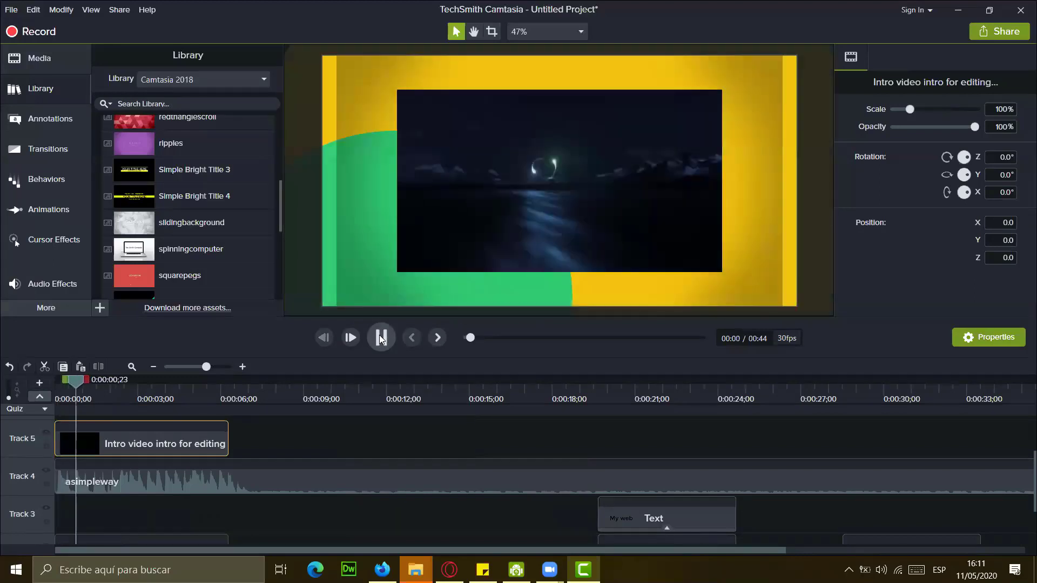
click(380, 338)
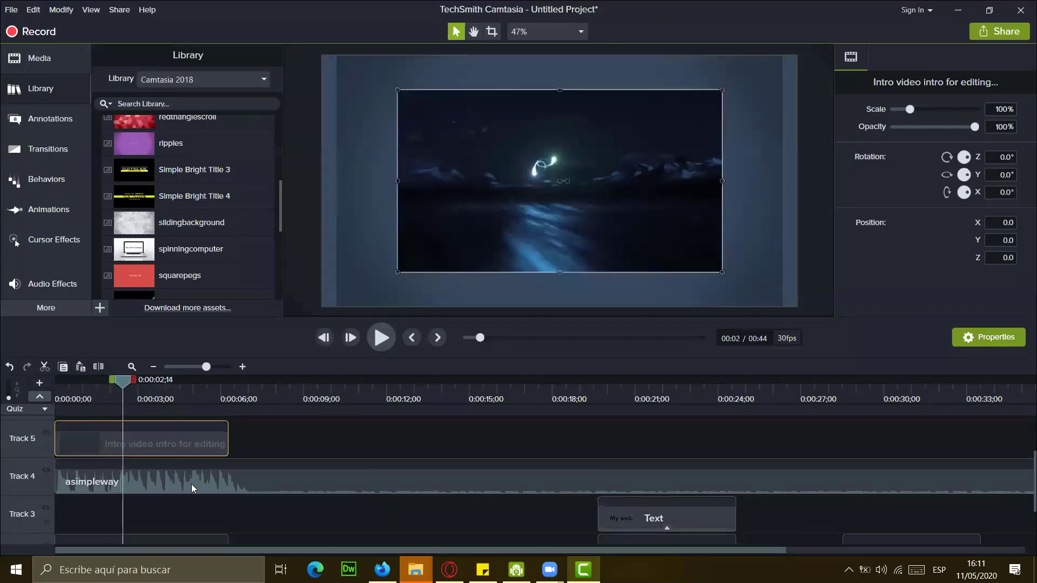
Step: Enlarge the intro video on the canvas to a scale of about 145.9% so it covers the whole frame
scroll(186, 506, down, 1)
click(175, 528)
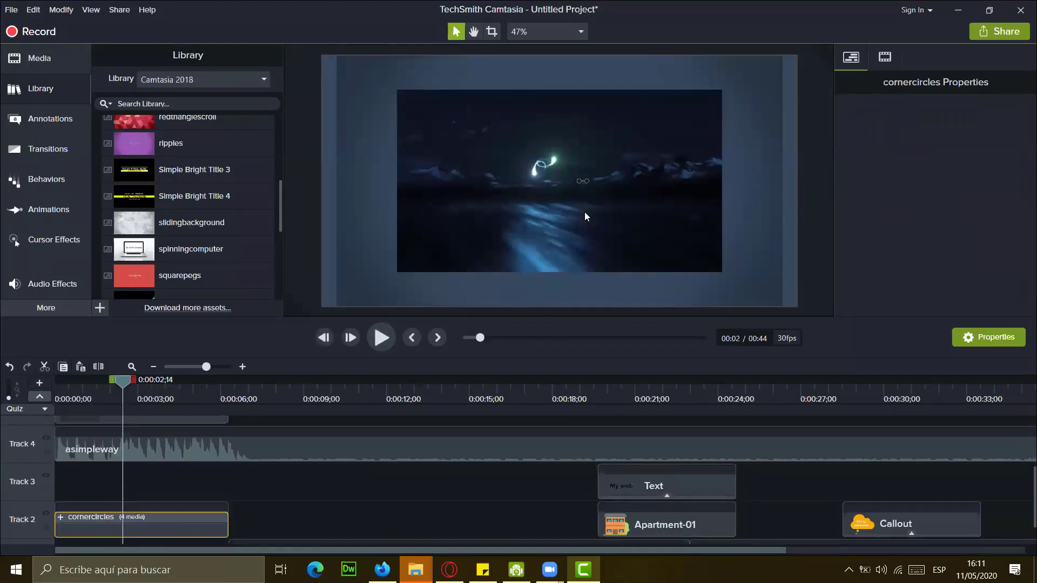
click(610, 173)
drag(722, 273, 798, 314)
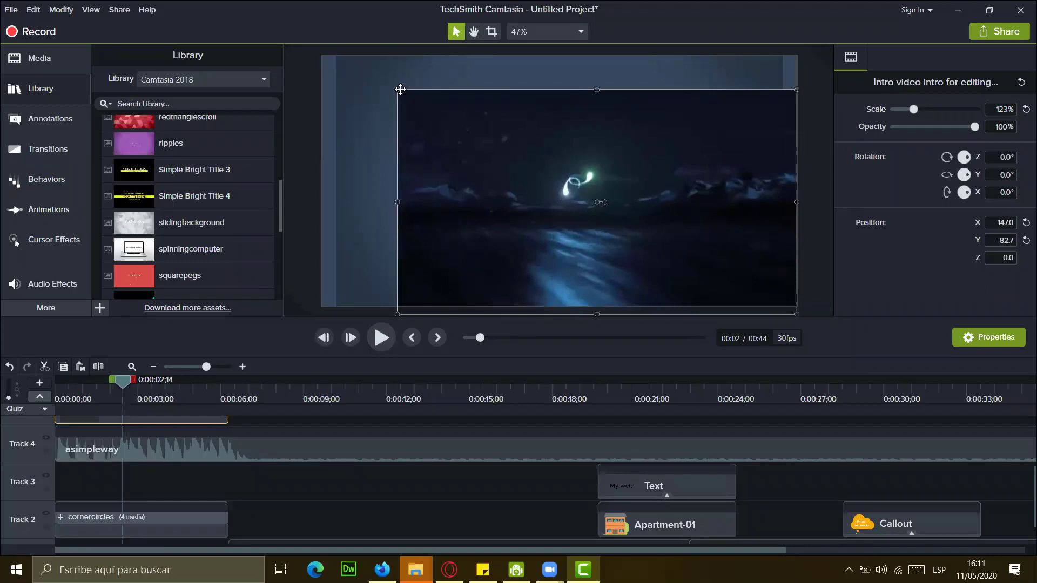
drag(400, 90, 322, 48)
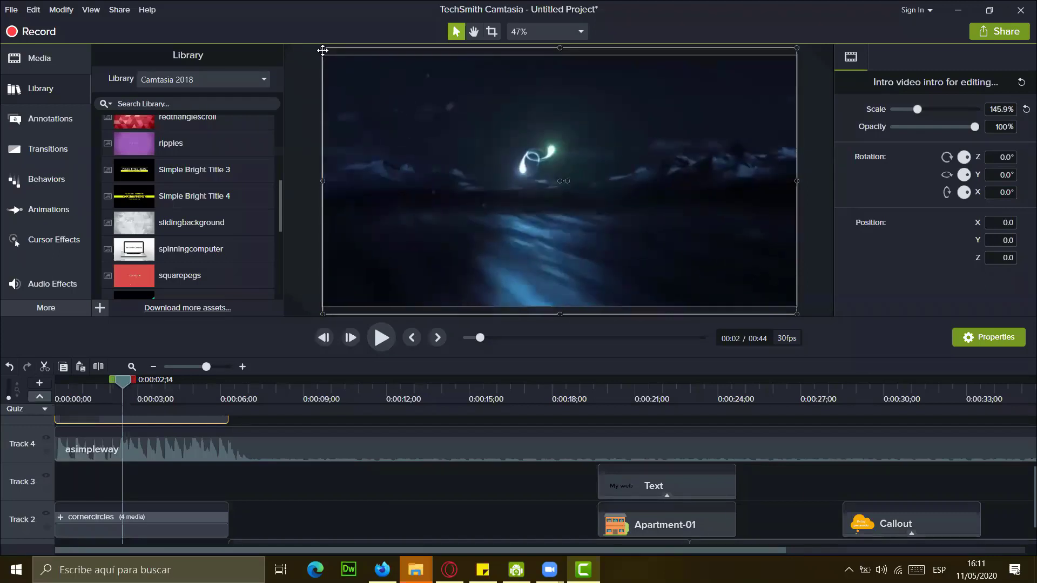
Step: Play the project from the beginning to about 8 seconds to review the full-frame intro and its change to the screen recording
key(ctrl+Home)
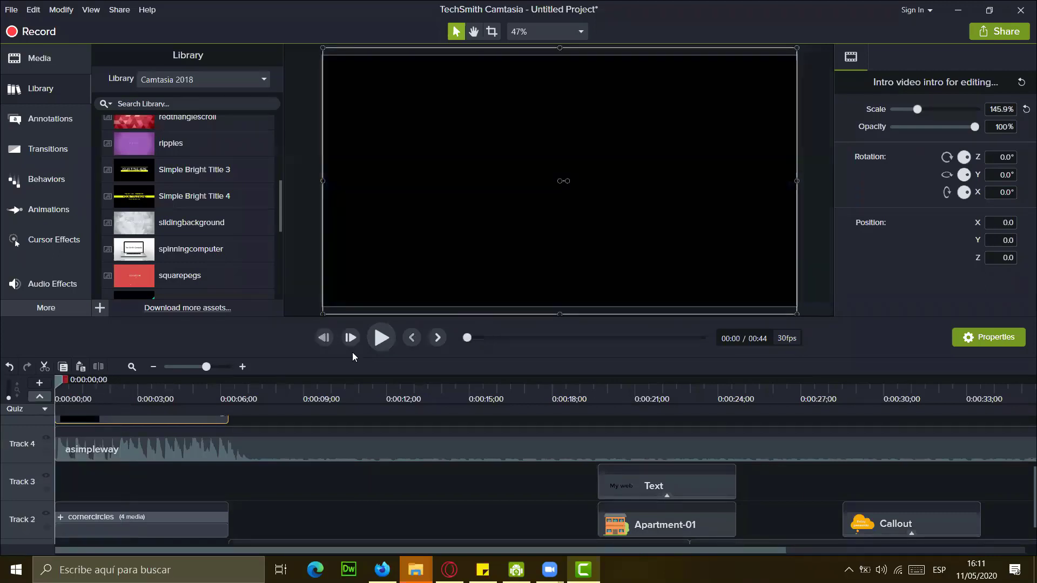
click(380, 338)
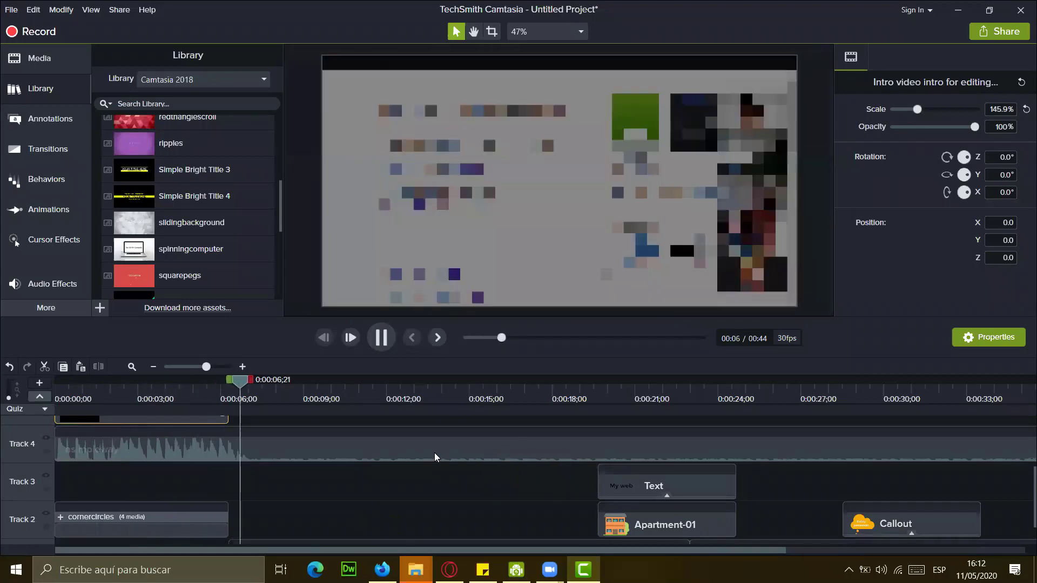
click(377, 347)
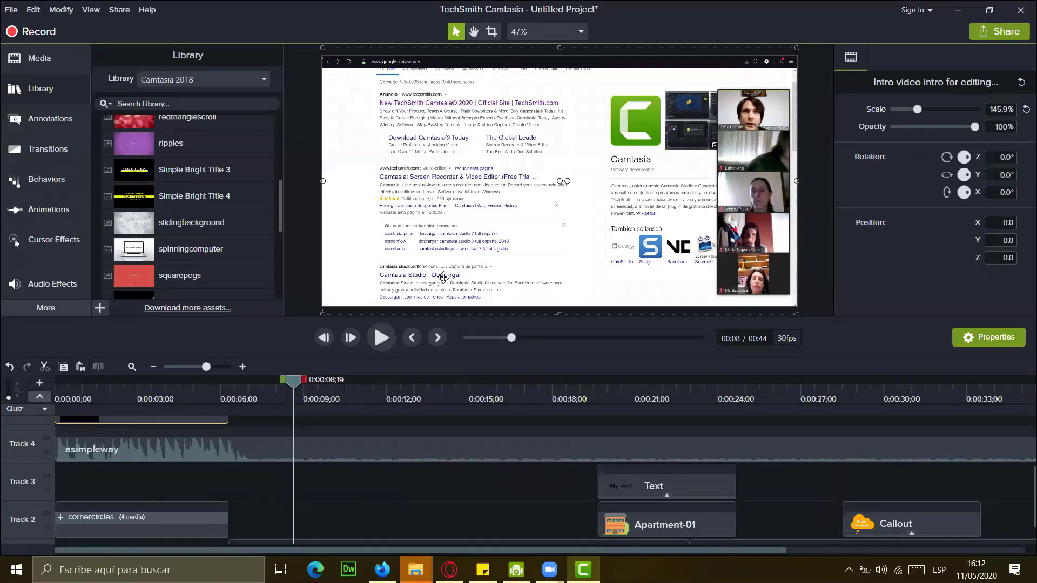
scroll(201, 445, up, 1)
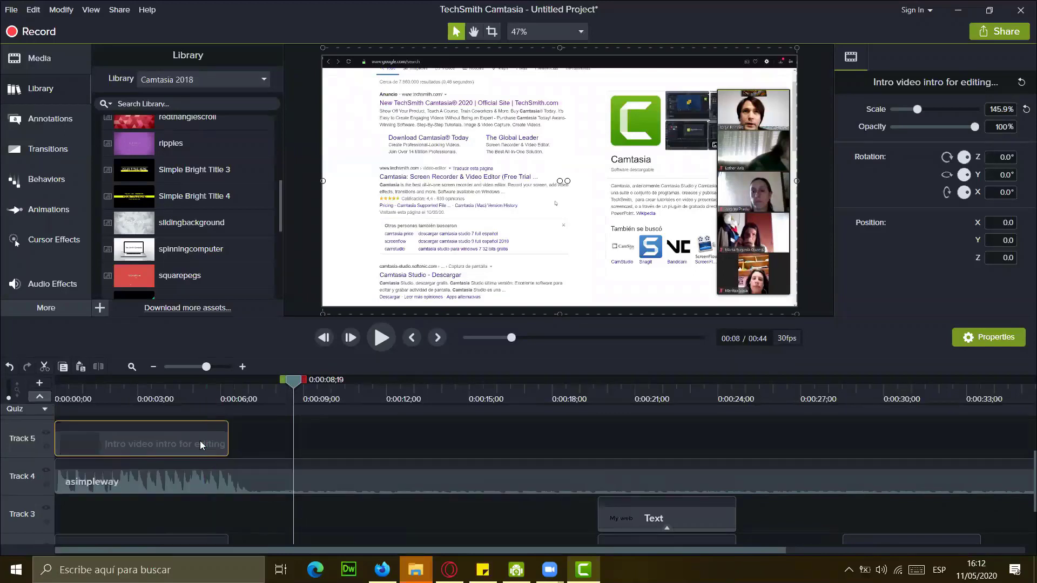
right_click(171, 439)
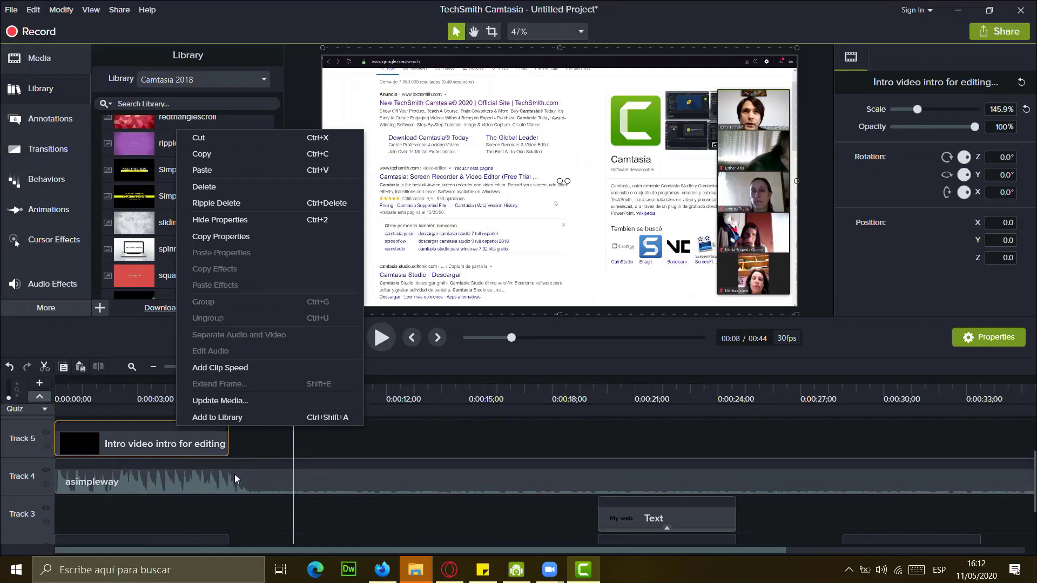
click(389, 444)
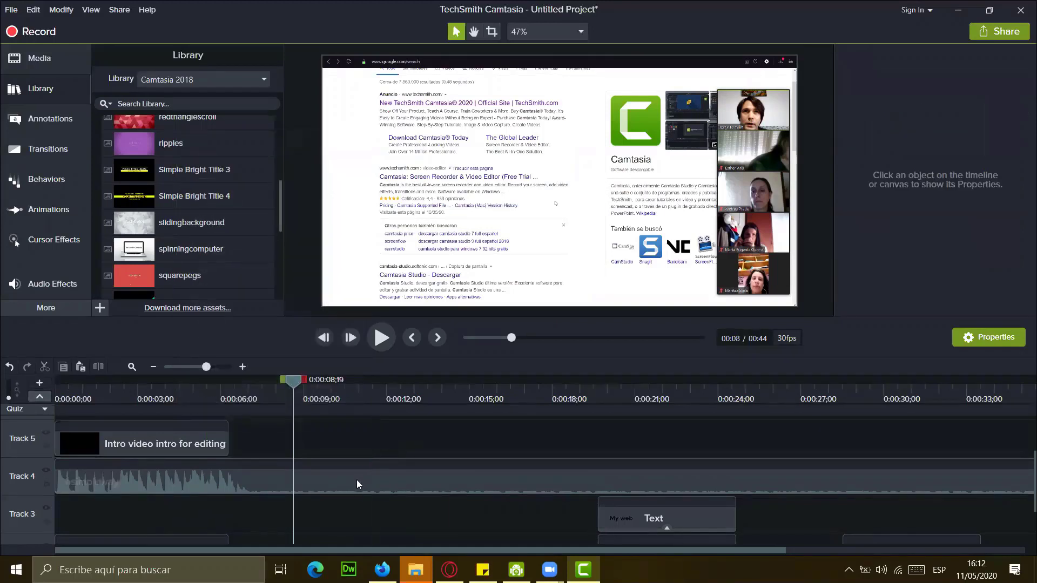
right_click(353, 480)
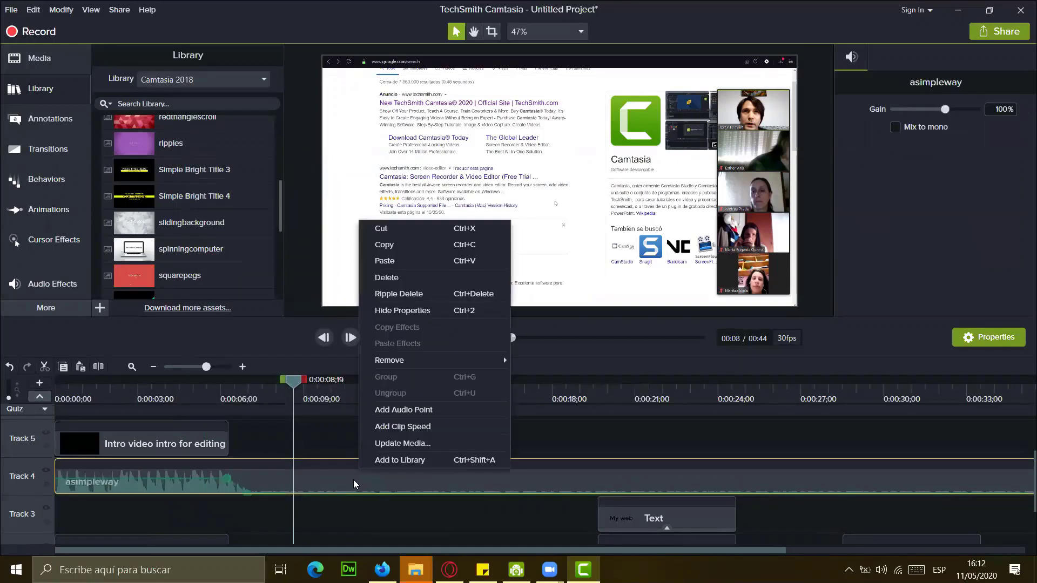
click(335, 436)
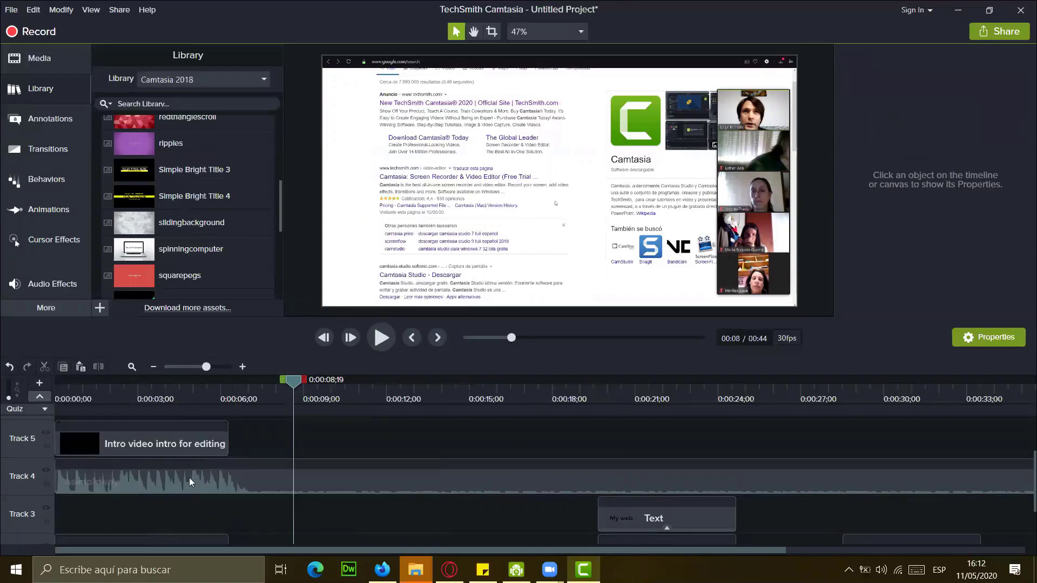
click(189, 477)
click(199, 443)
click(195, 477)
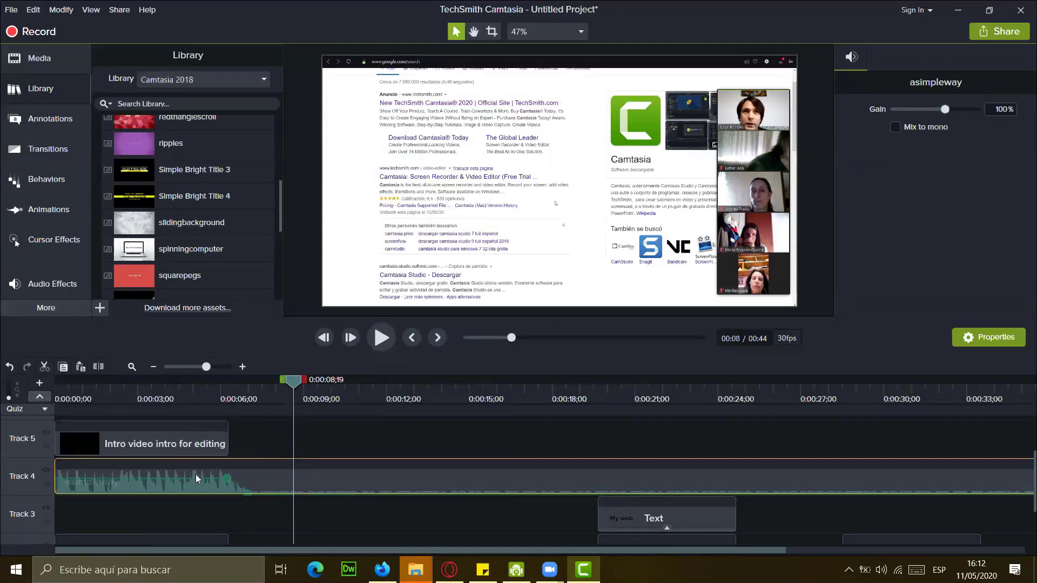
scroll(202, 471, down, 1)
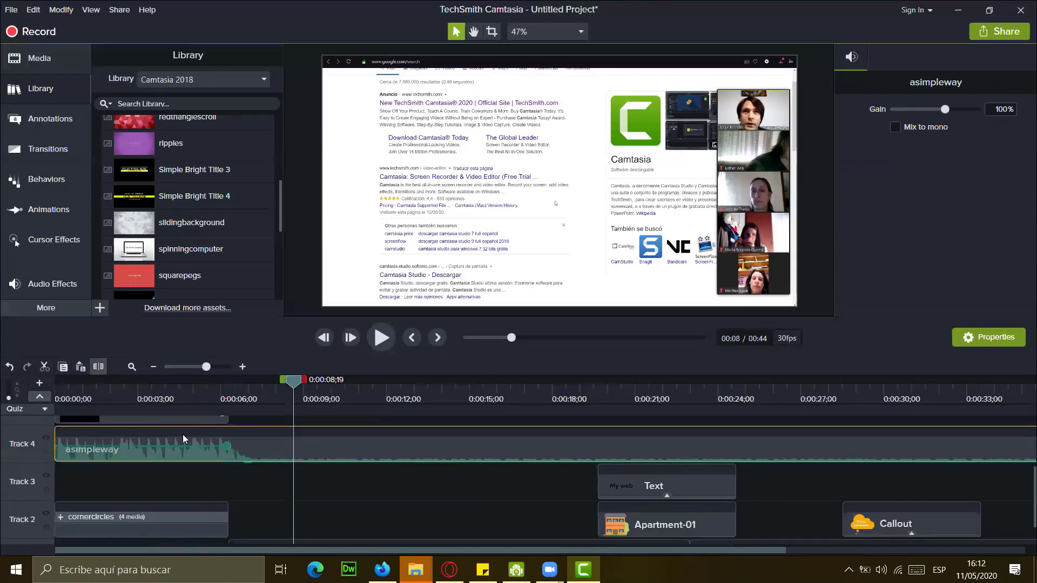
right_click(335, 441)
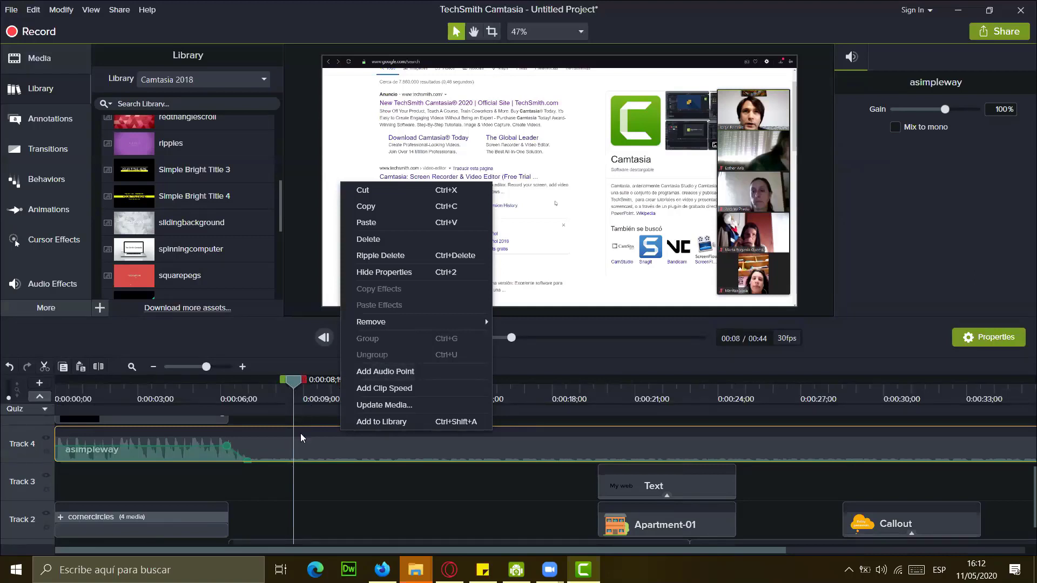
click(347, 490)
scroll(343, 488, down, 1)
scroll(342, 490, up, 1)
Step: Try cutting the section from 0:00:08;19 to 0:00:11;00 out of all tracks at once, and undo the cut
drag(307, 381, 369, 382)
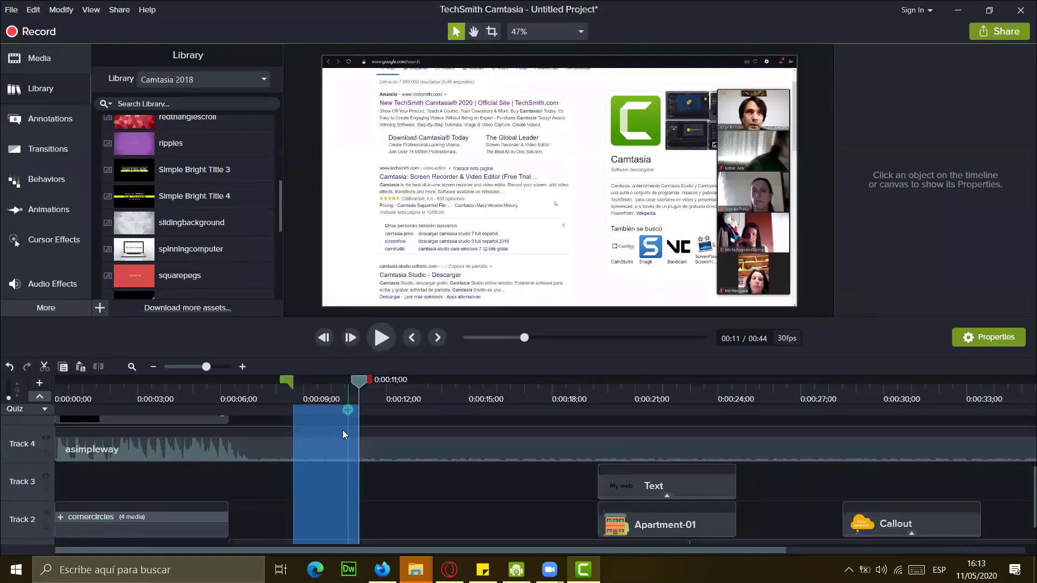
key(ctrl+x)
scroll(323, 455, down, 1)
scroll(319, 453, up, 1)
scroll(331, 500, down, 1)
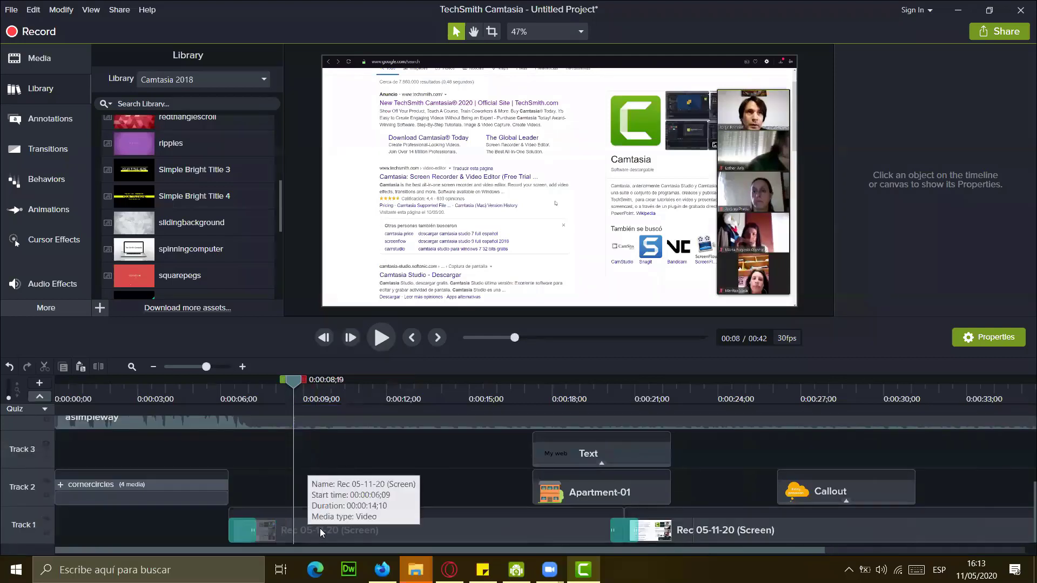
scroll(298, 463, up, 3)
scroll(295, 469, down, 1)
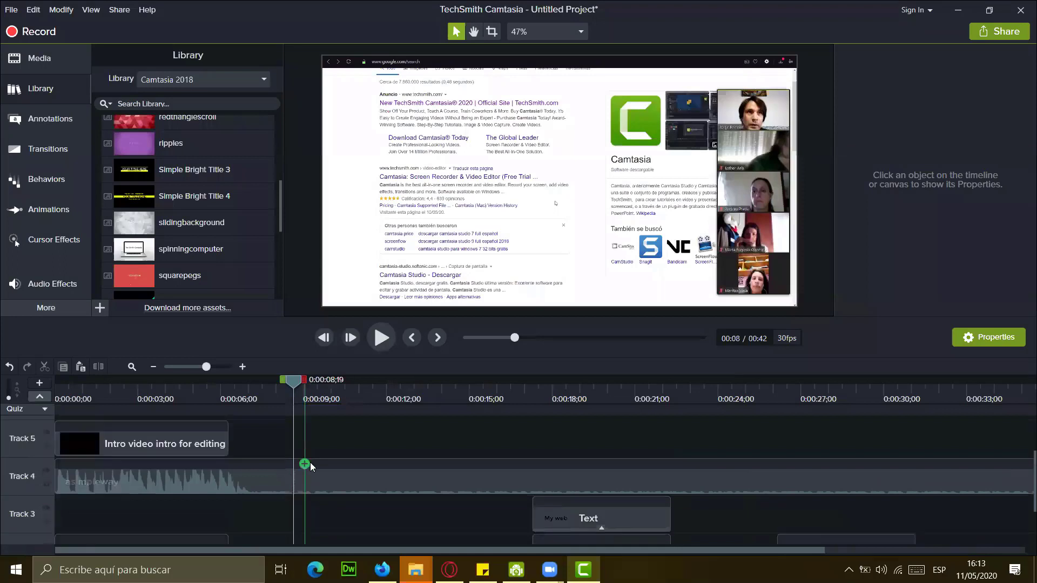
scroll(310, 486, down, 2)
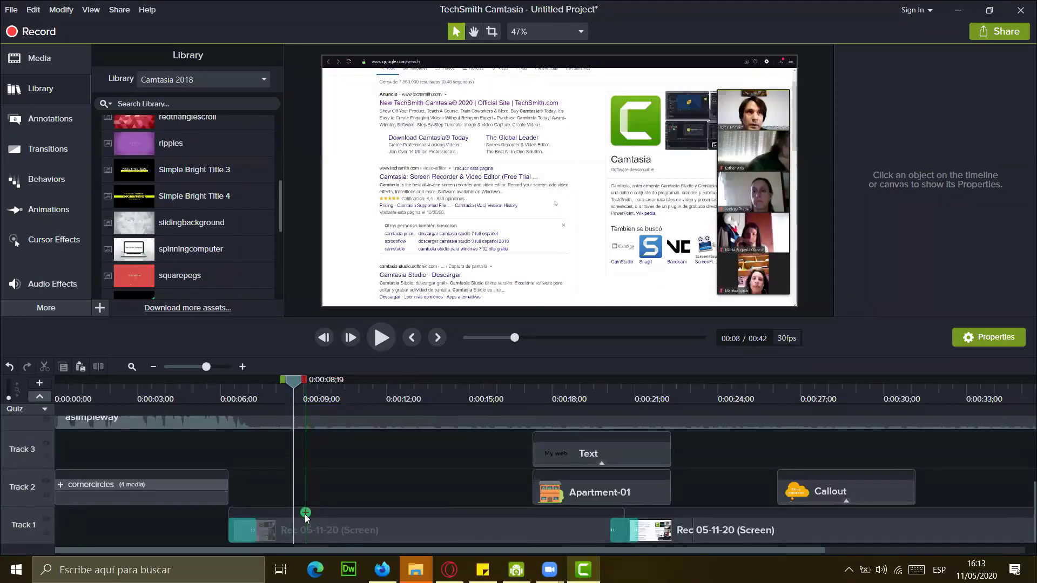
click(306, 513)
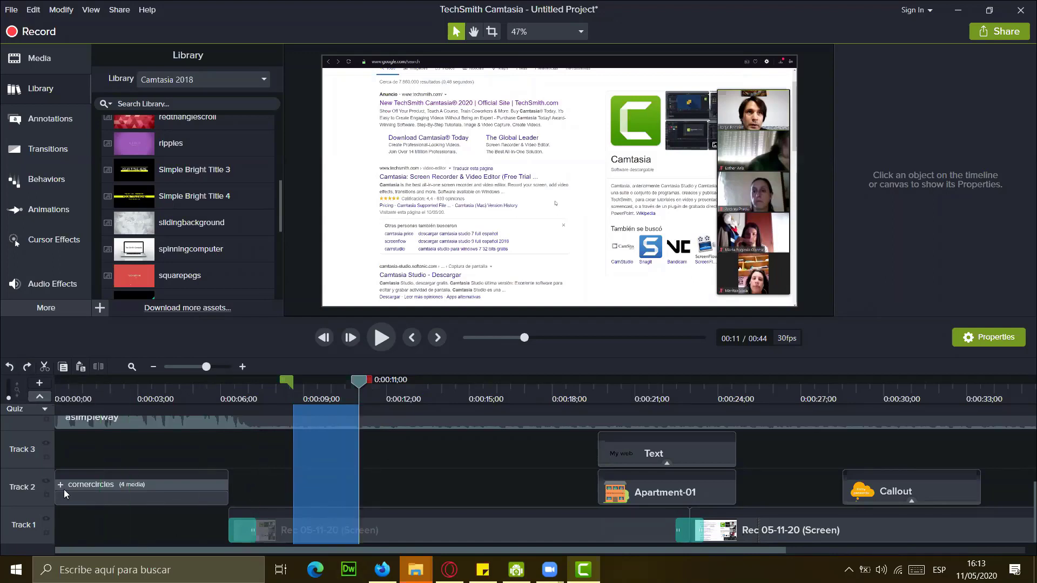
Step: Lock Track 2 and Track 1, and cut the selected section from 0:00:08;19 to 0:00:11;00 out of the remaining tracks
click(46, 495)
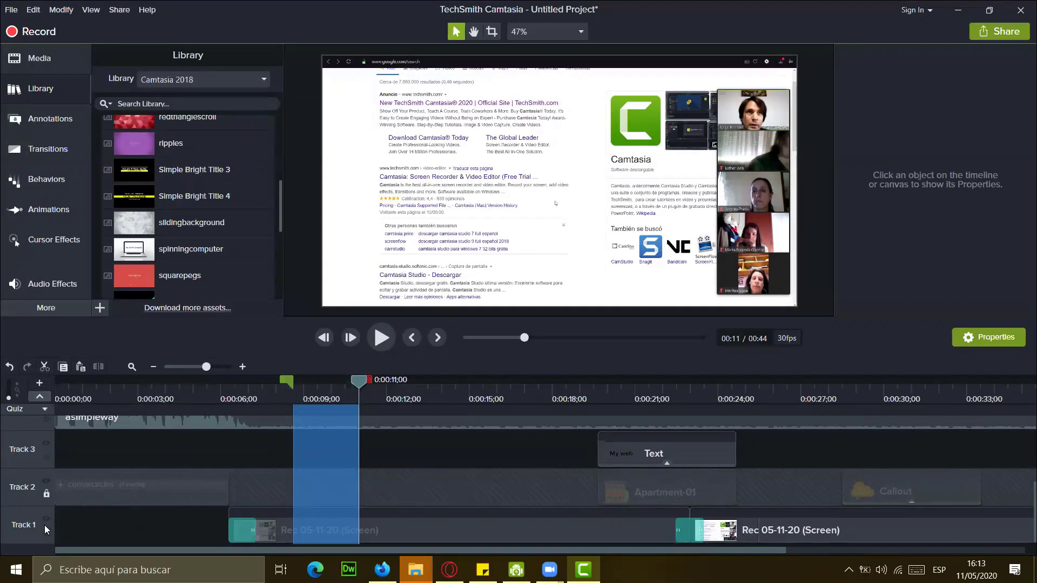
click(46, 533)
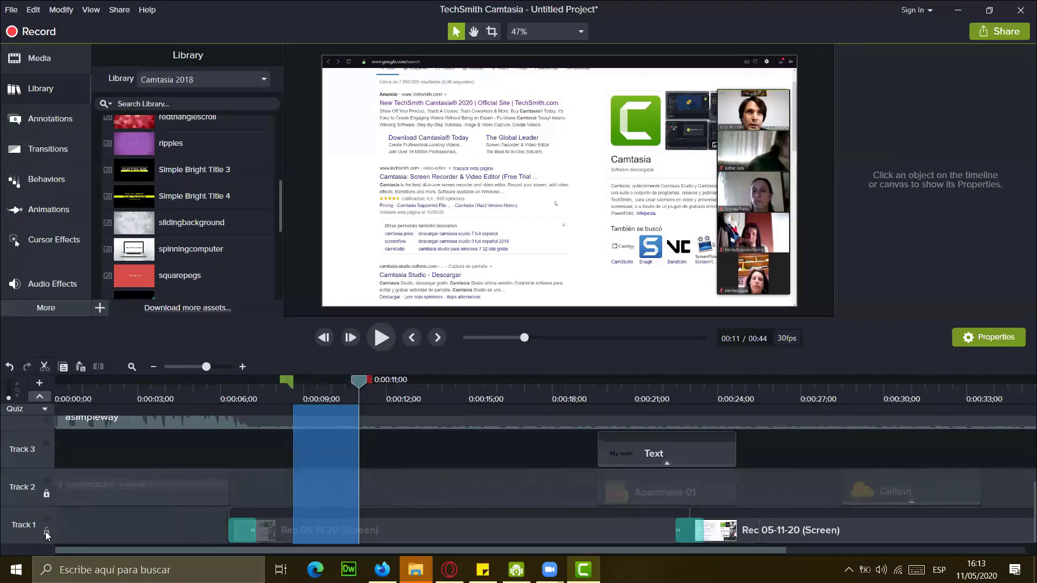
click(396, 452)
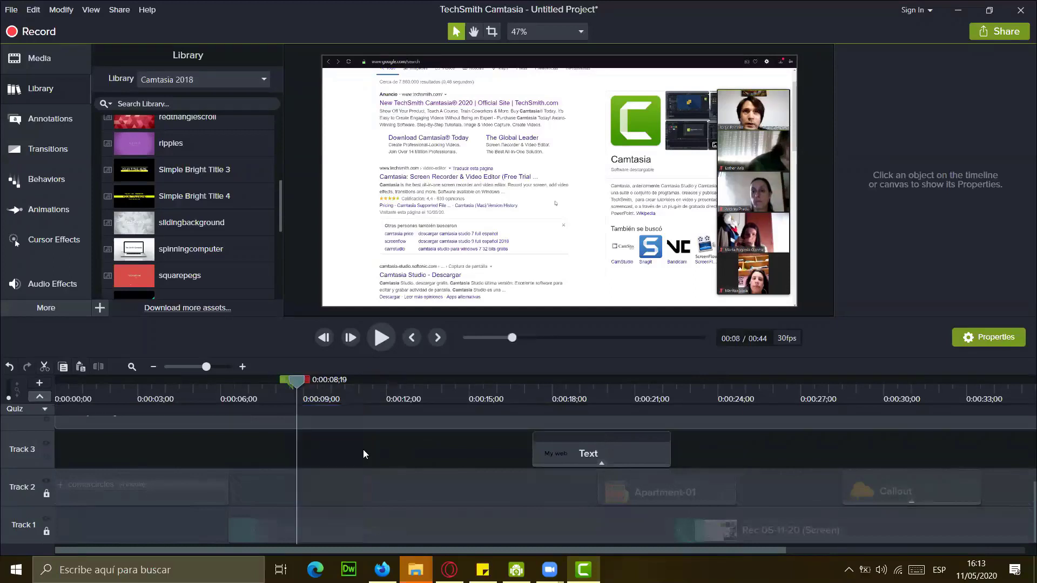
scroll(311, 451, up, 1)
scroll(294, 433, up, 2)
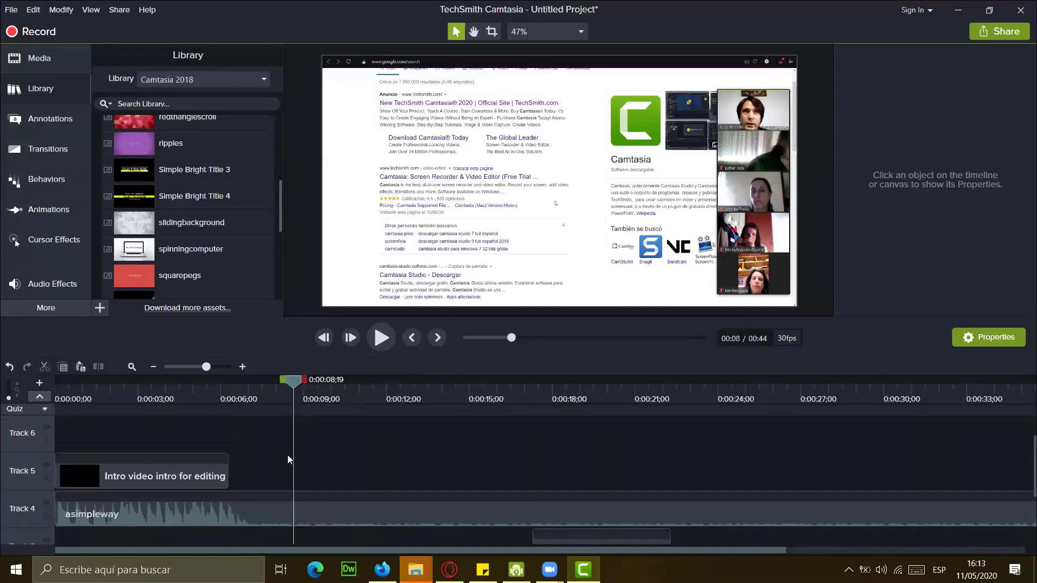
scroll(274, 488, down, 2)
scroll(103, 507, down, 1)
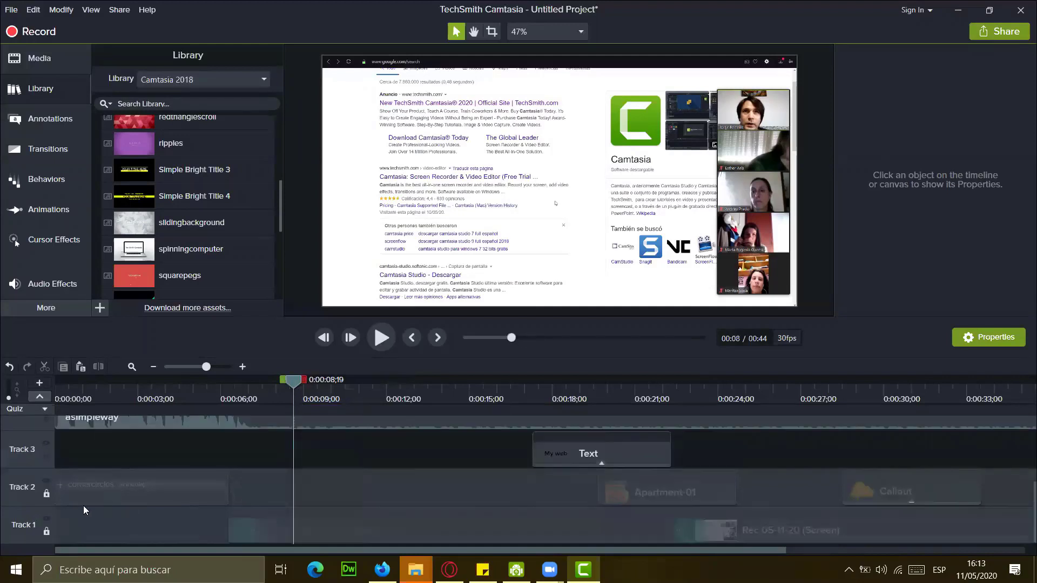
Step: Unlock Track 2 and Track 1 so that their clips can be edited again
click(47, 494)
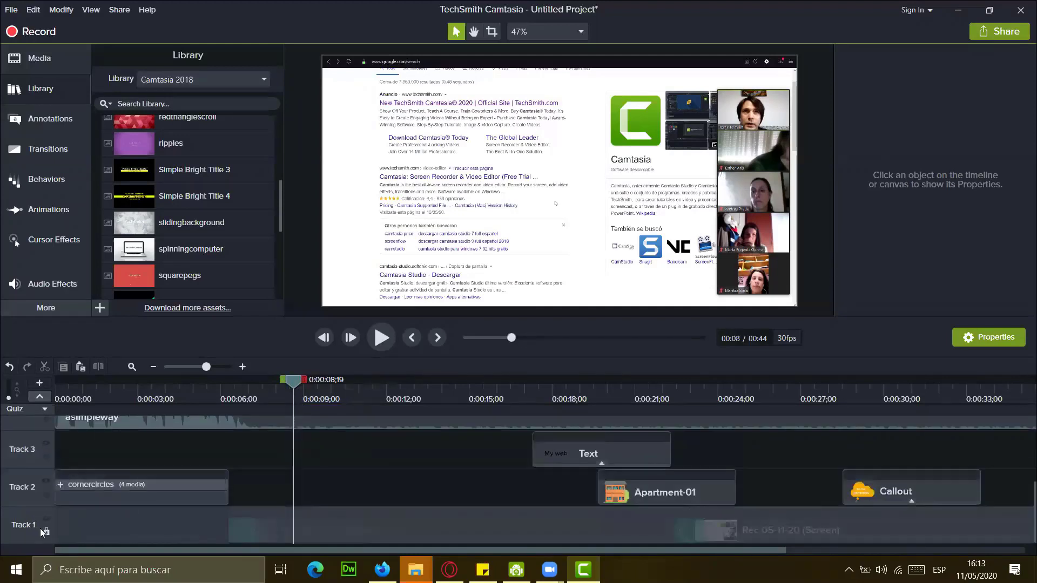
click(47, 532)
scroll(202, 481, up, 1)
scroll(325, 492, down, 1)
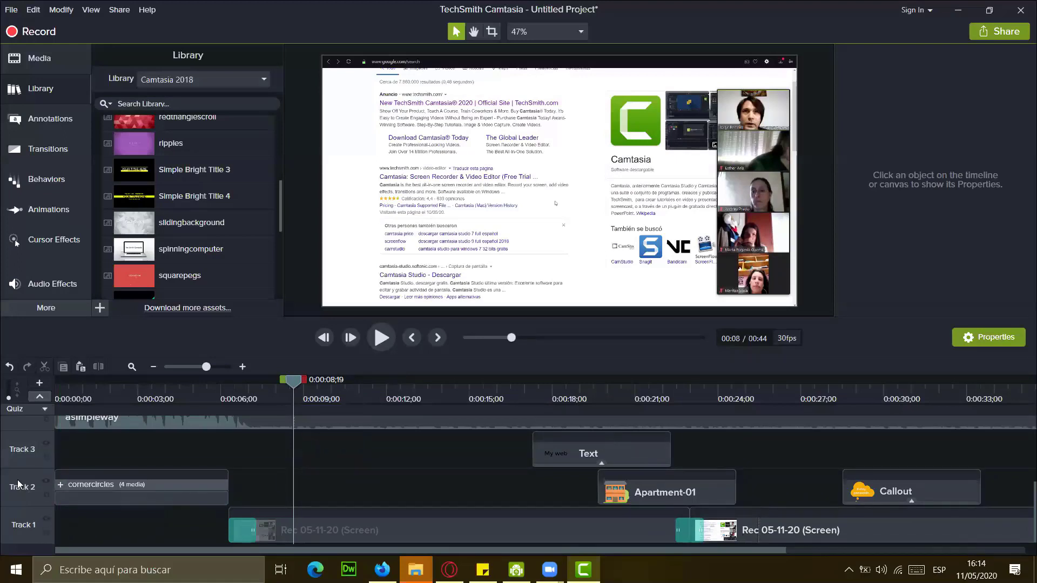
Step: Hide Track 2 while moving the playhead back to 0:00:04;03, and make the track visible again
click(46, 481)
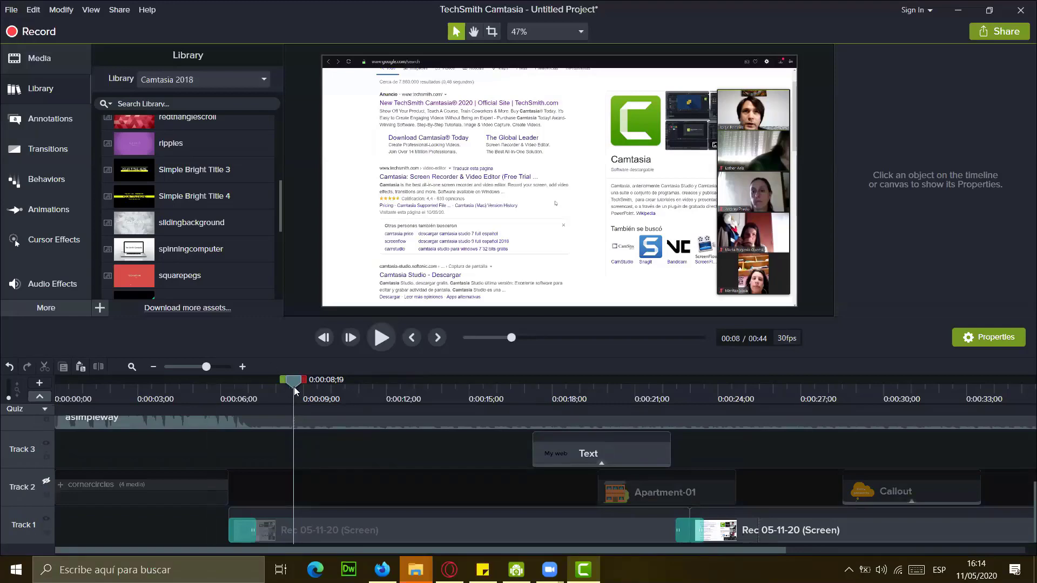
drag(293, 386, 176, 385)
click(576, 423)
click(665, 429)
click(724, 442)
click(703, 452)
click(548, 454)
click(328, 455)
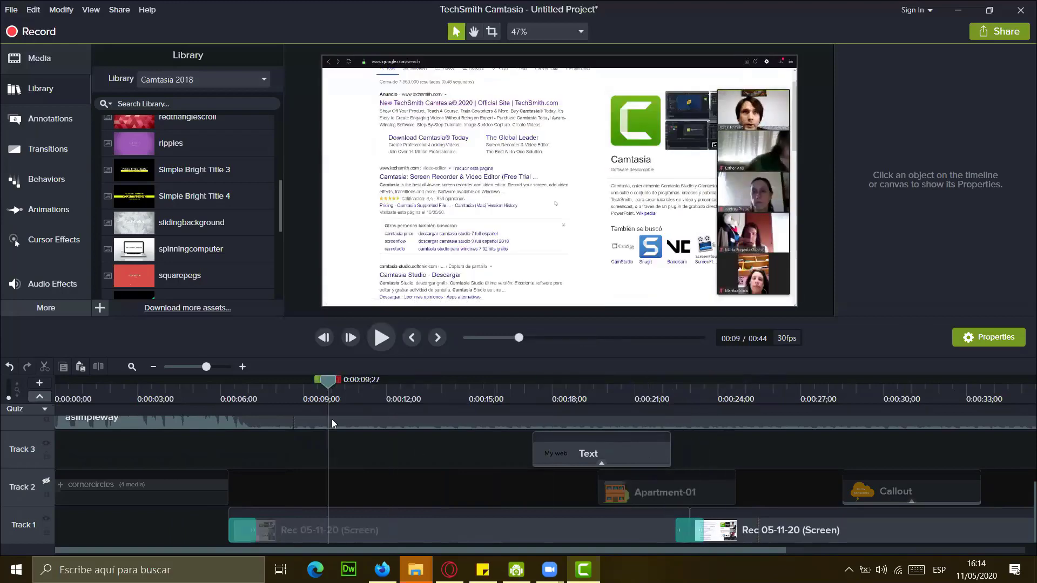
drag(244, 406, 168, 416)
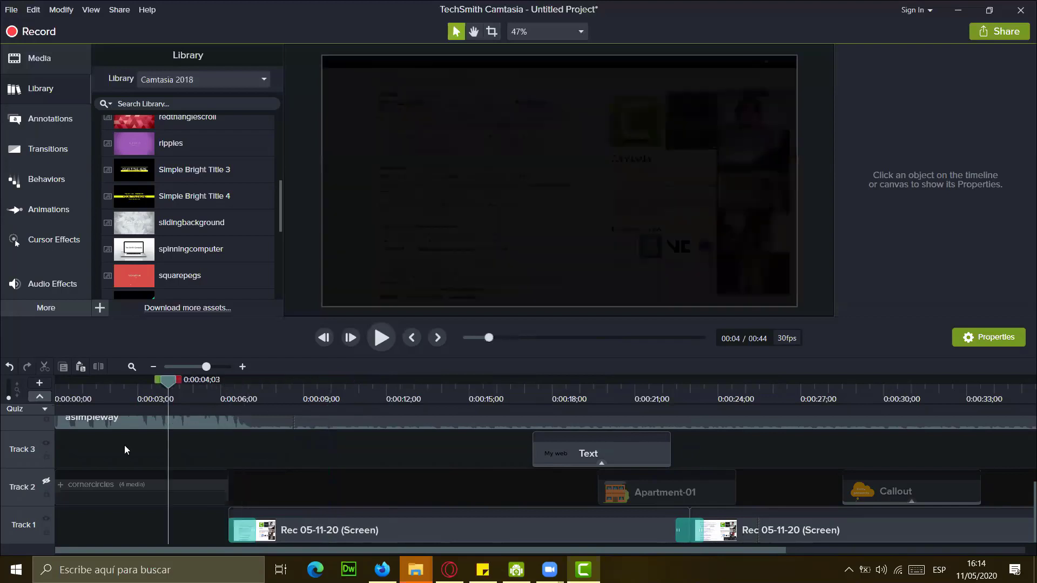
click(46, 495)
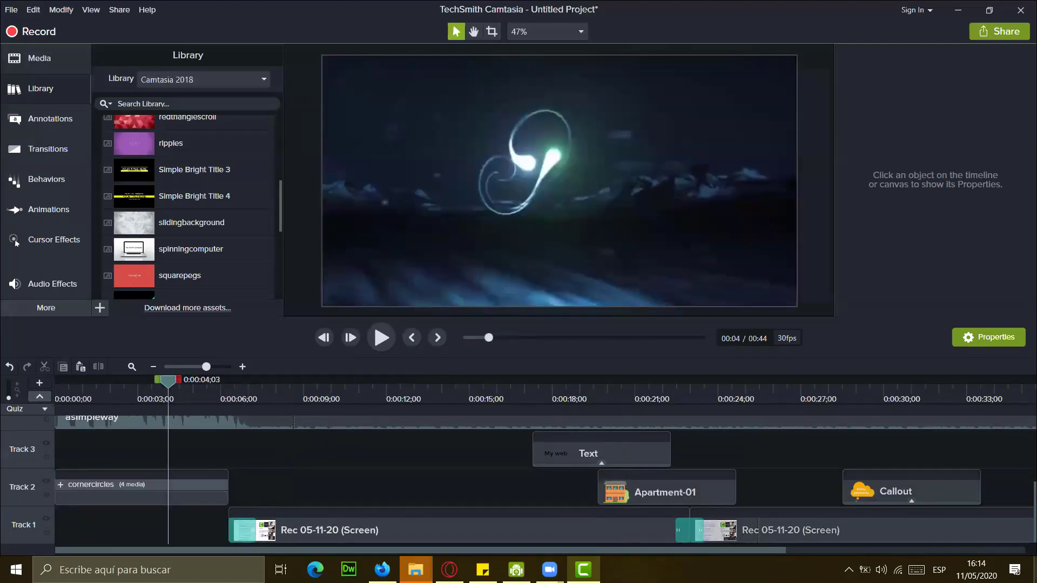
Step: Show the desktop and bring up the File Explorer window of the video folder that contains video.mp4
click(1035, 570)
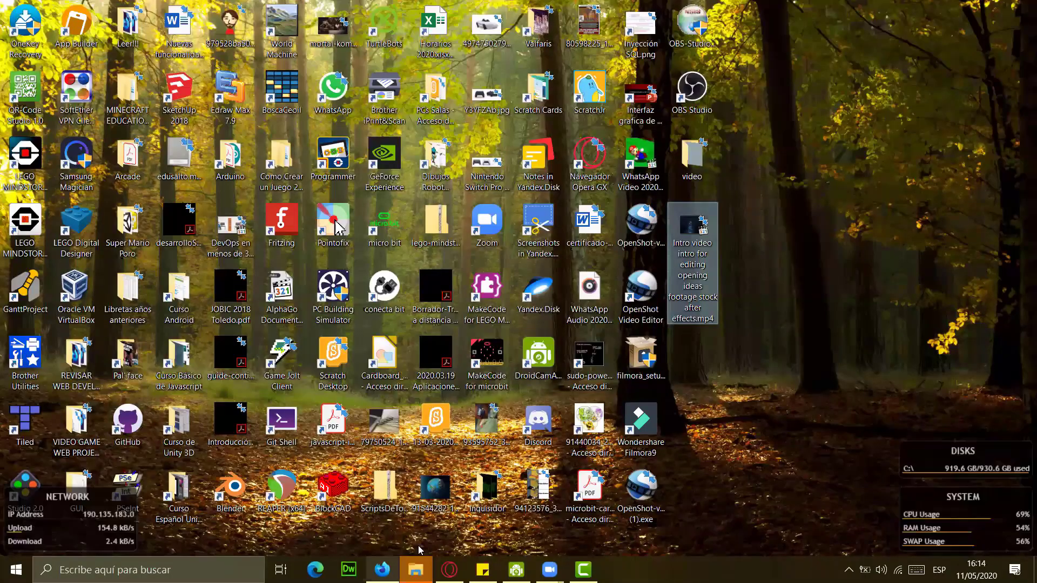
click(416, 568)
click(594, 511)
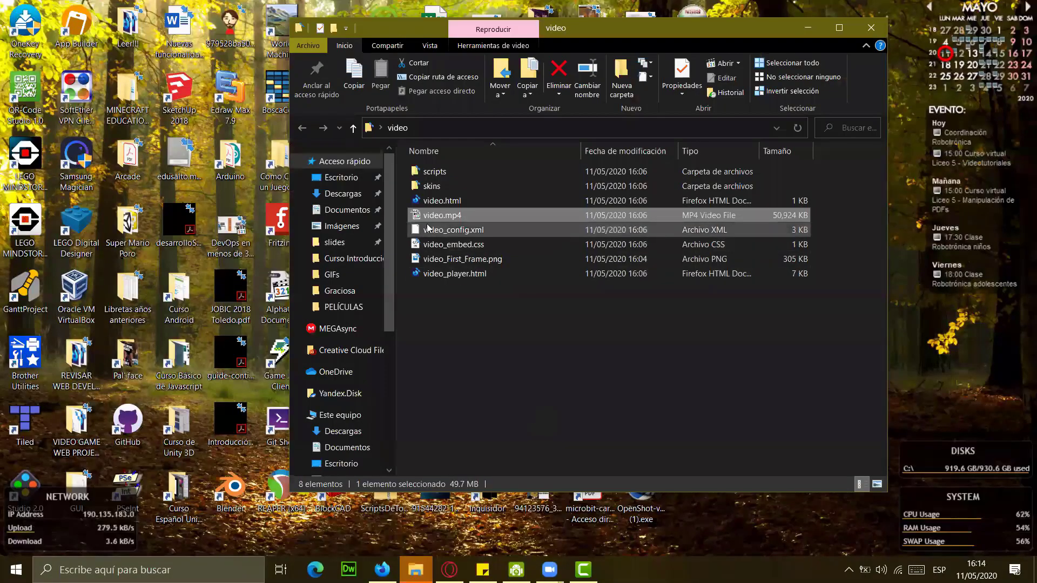
Step: Switch to the Opera browser and open YouTube in a new tab
click(450, 570)
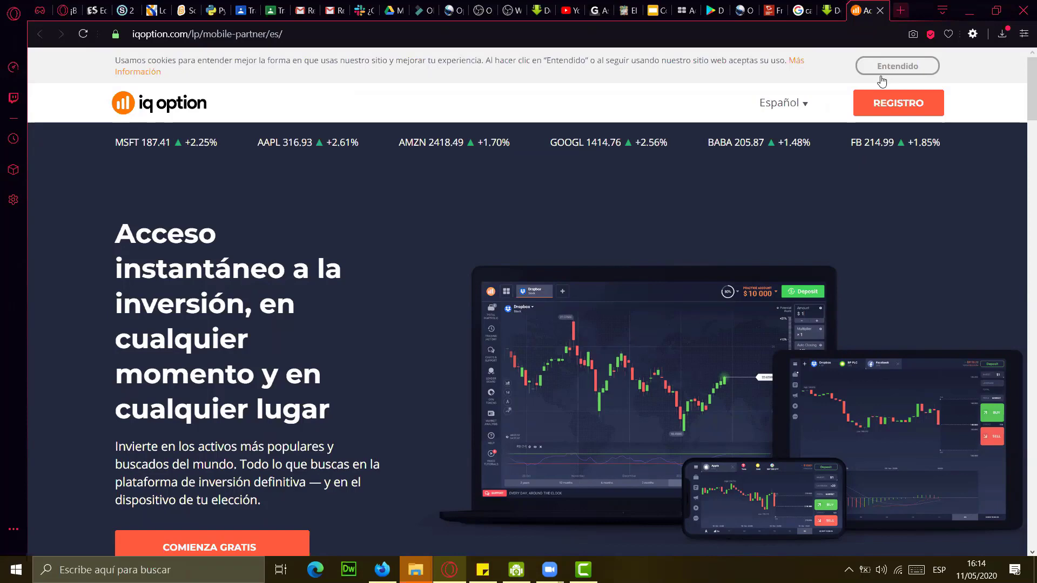
click(901, 11)
click(592, 200)
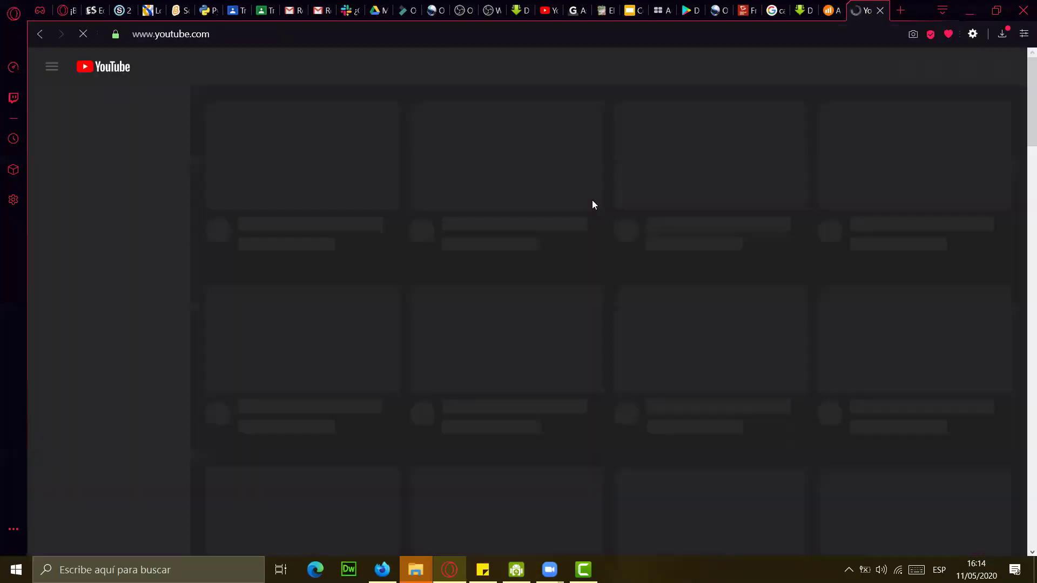
Step: Open the Gmail inbox in another new tab through a web search for "gmail"
key(ctrl+t)
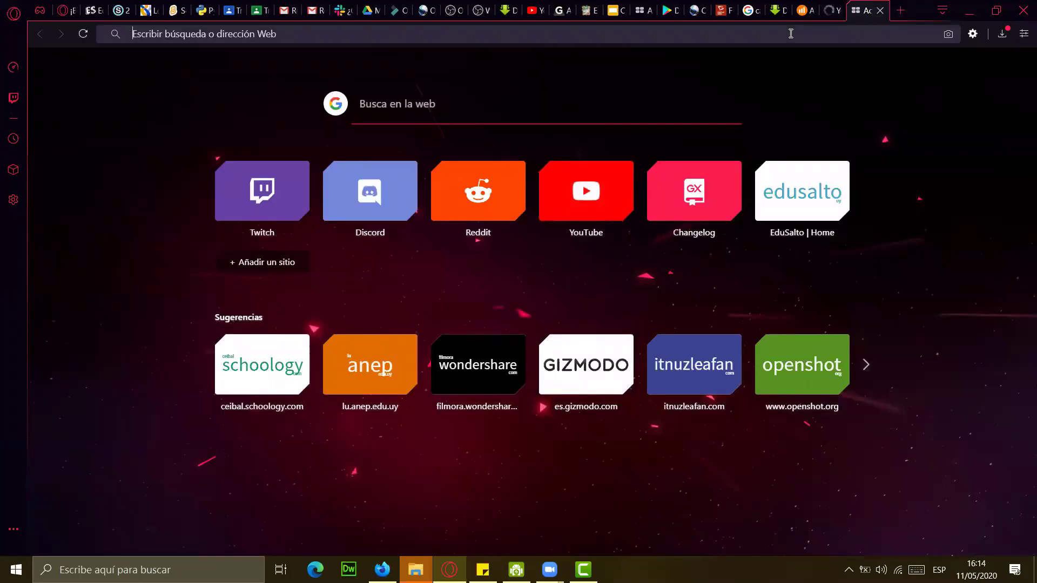
text(gmail)
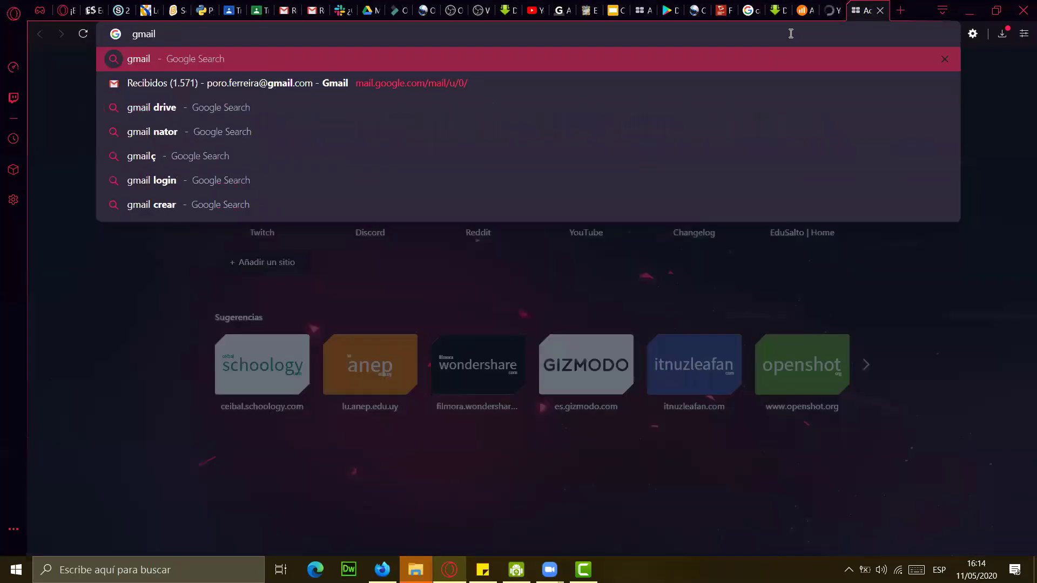
key(Return)
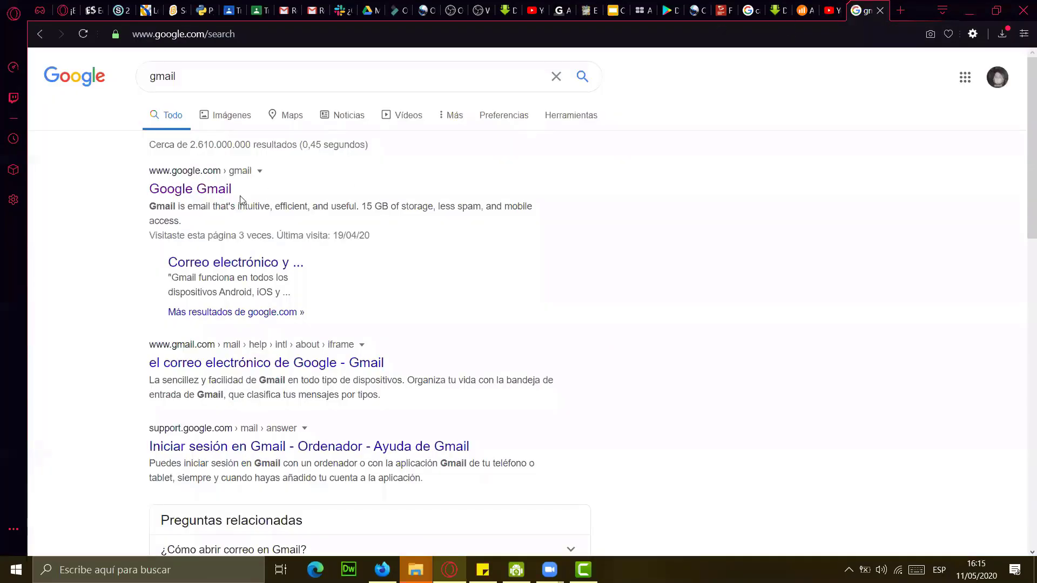
click(218, 195)
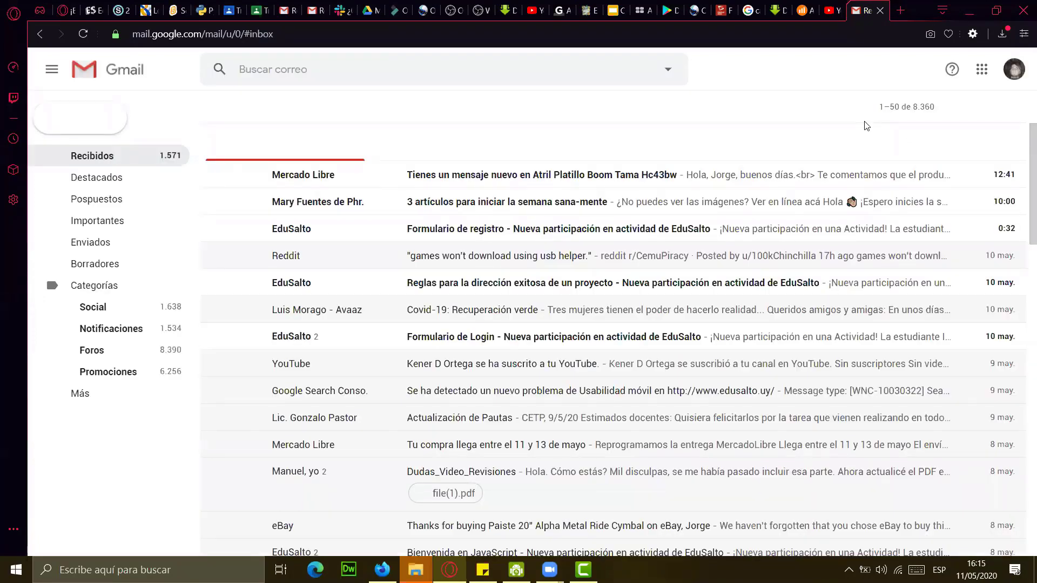
Step: Switch Gmail to the G Suite account and open YouTube from that account's Google apps
click(1013, 73)
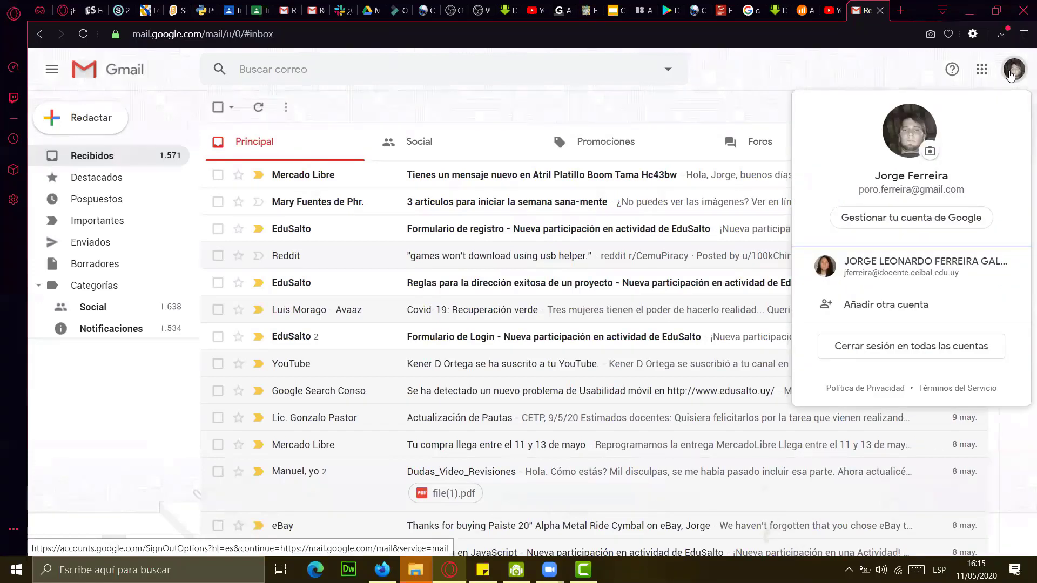
click(910, 264)
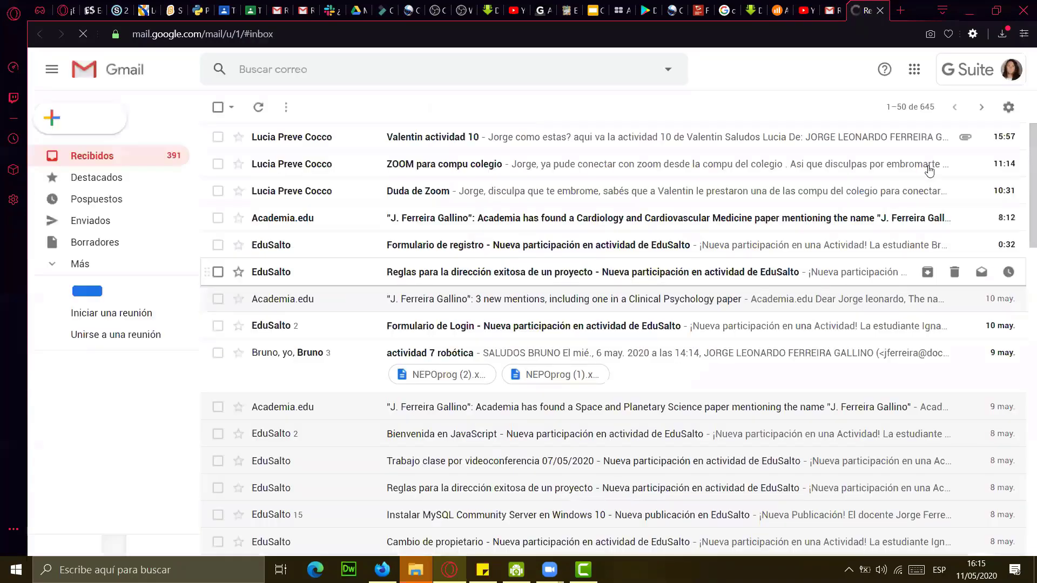
click(913, 70)
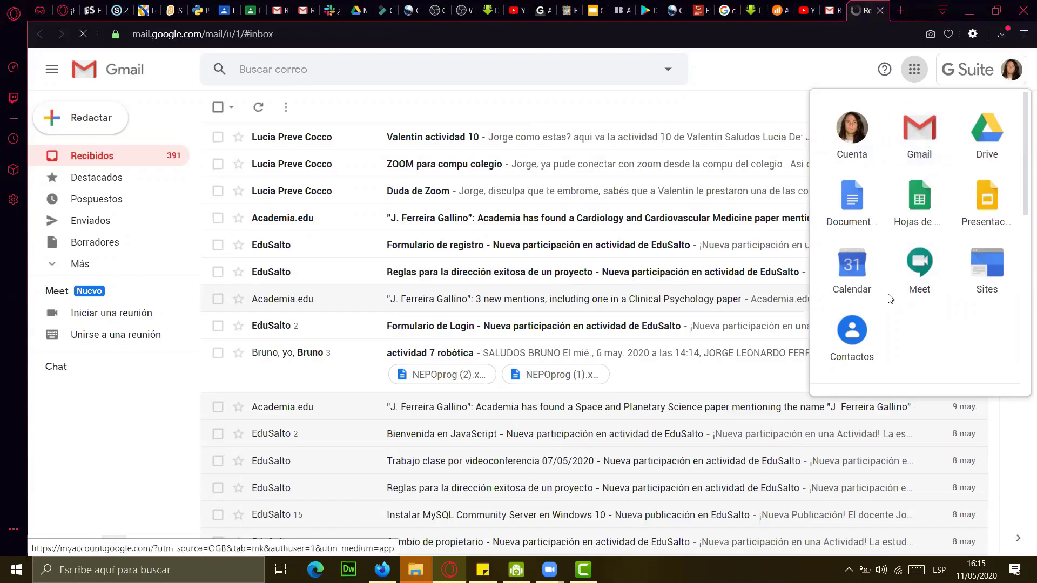
scroll(891, 316, down, 5)
scroll(890, 314, down, 1)
scroll(886, 309, up, 4)
scroll(886, 307, down, 6)
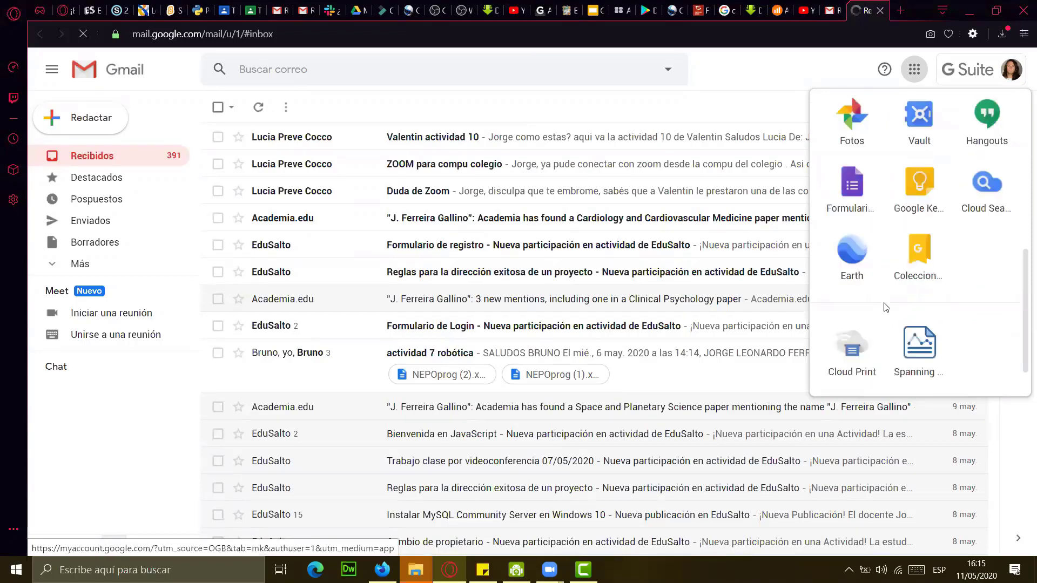
scroll(897, 319, up, 5)
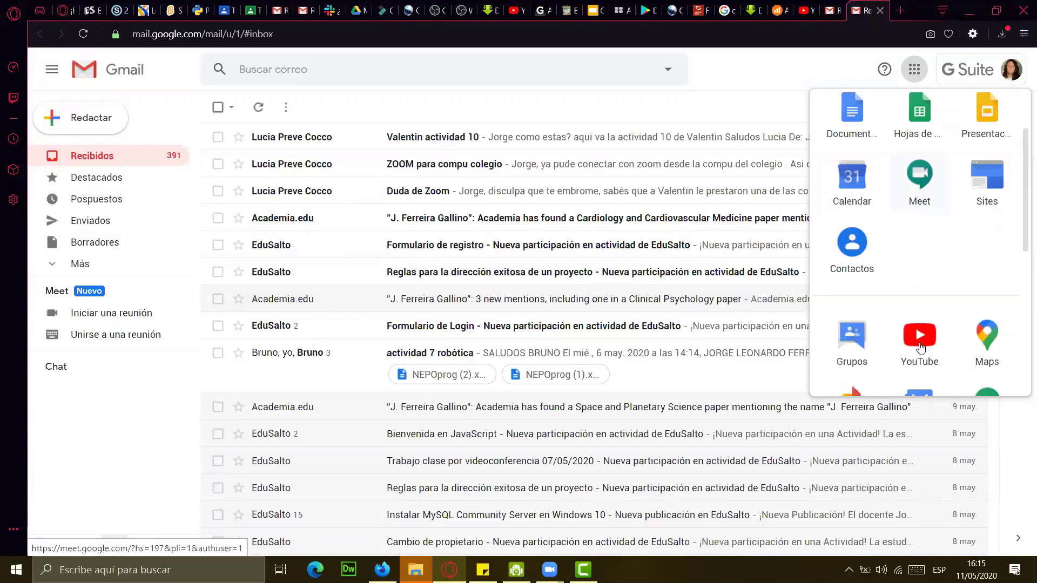
click(923, 341)
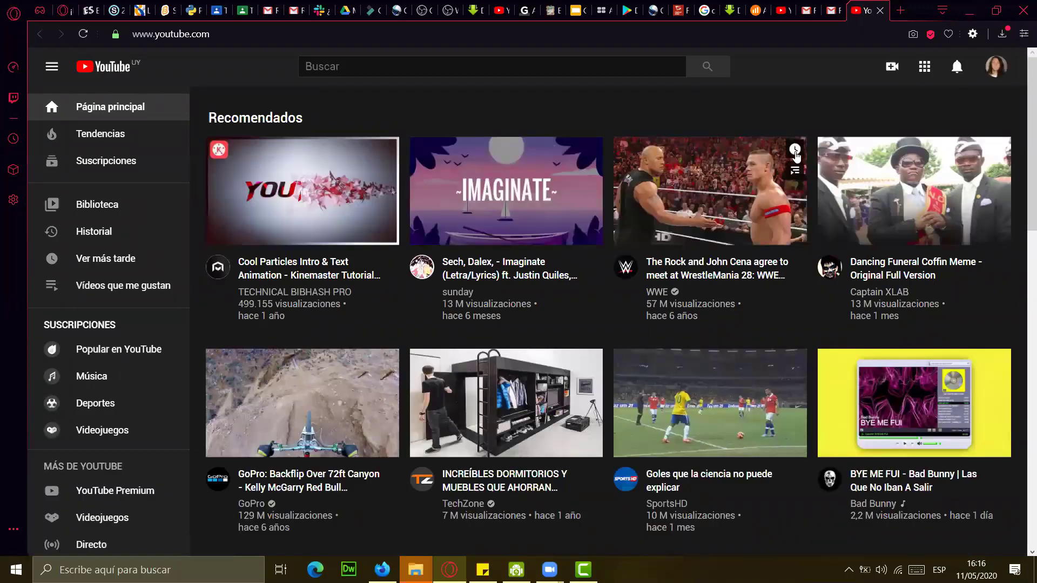
Step: Start a video upload on YouTube and create the required channel using the Google account's own name and picture
click(893, 66)
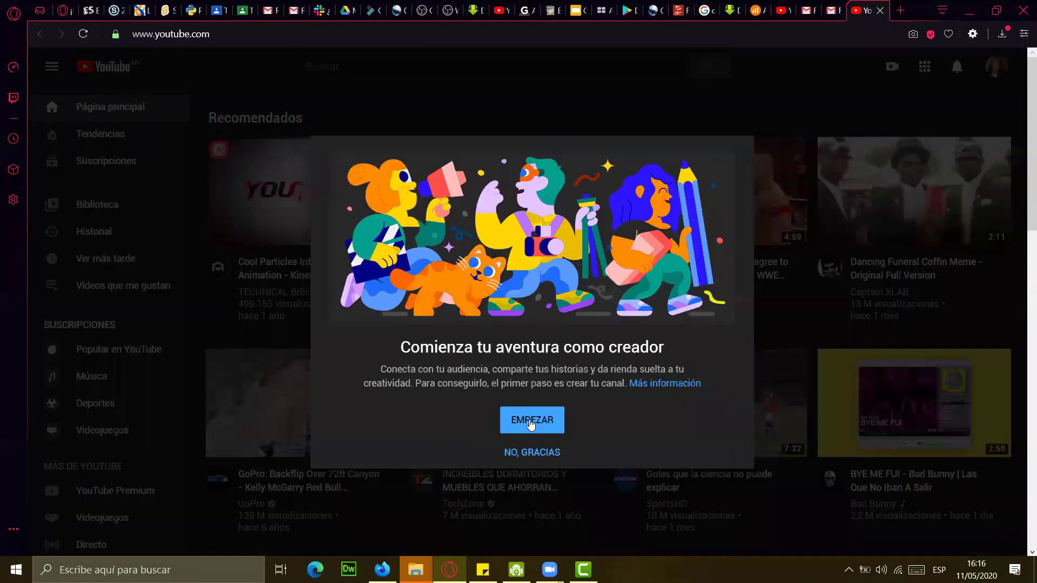
click(524, 452)
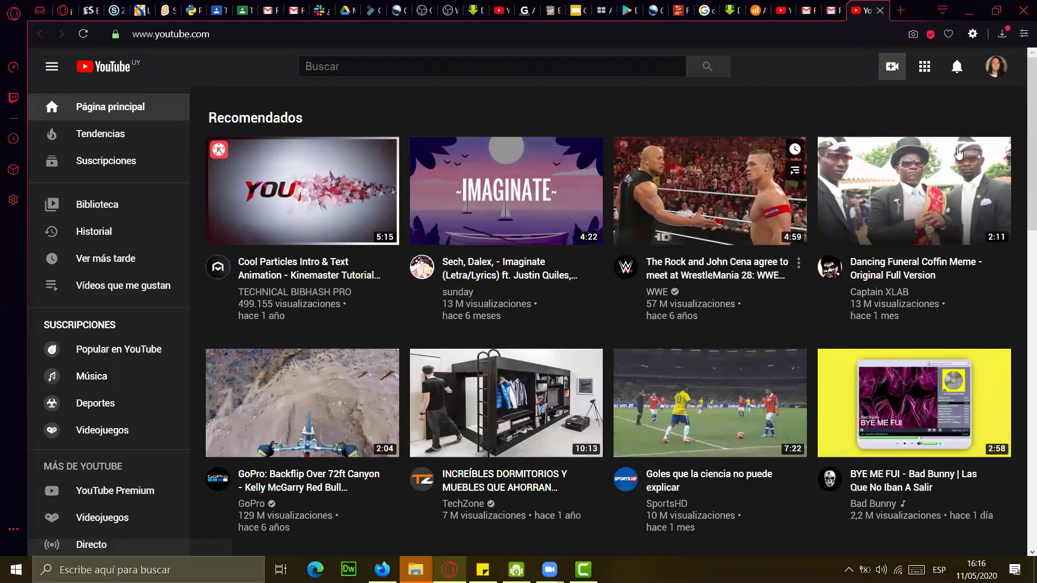
click(894, 67)
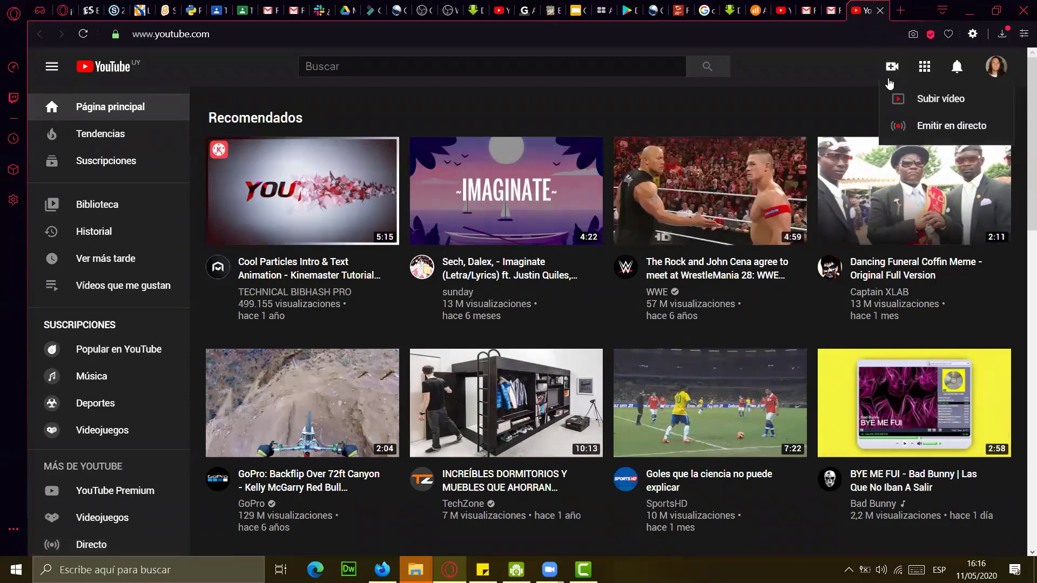
click(919, 103)
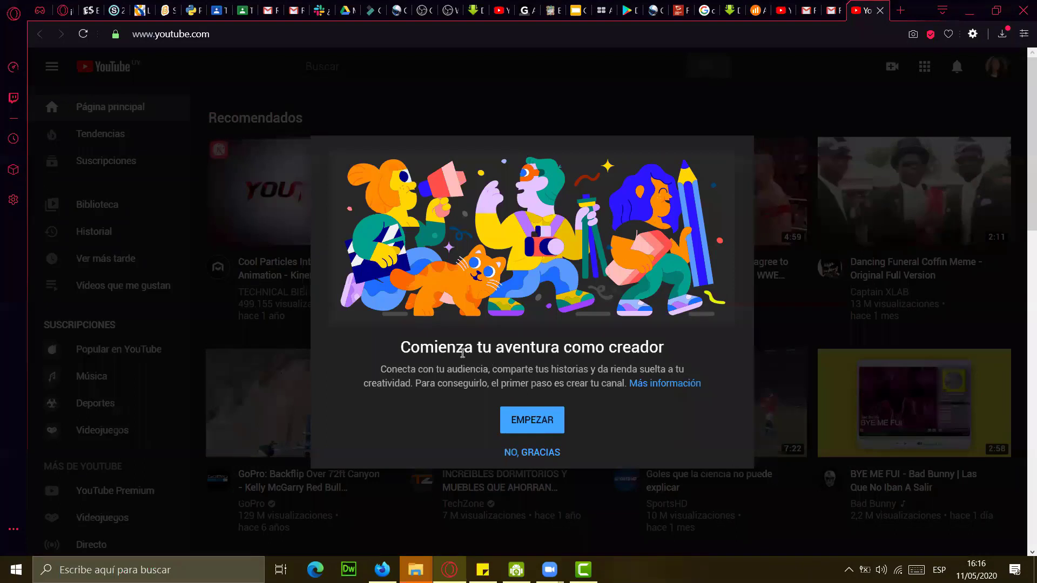
click(541, 420)
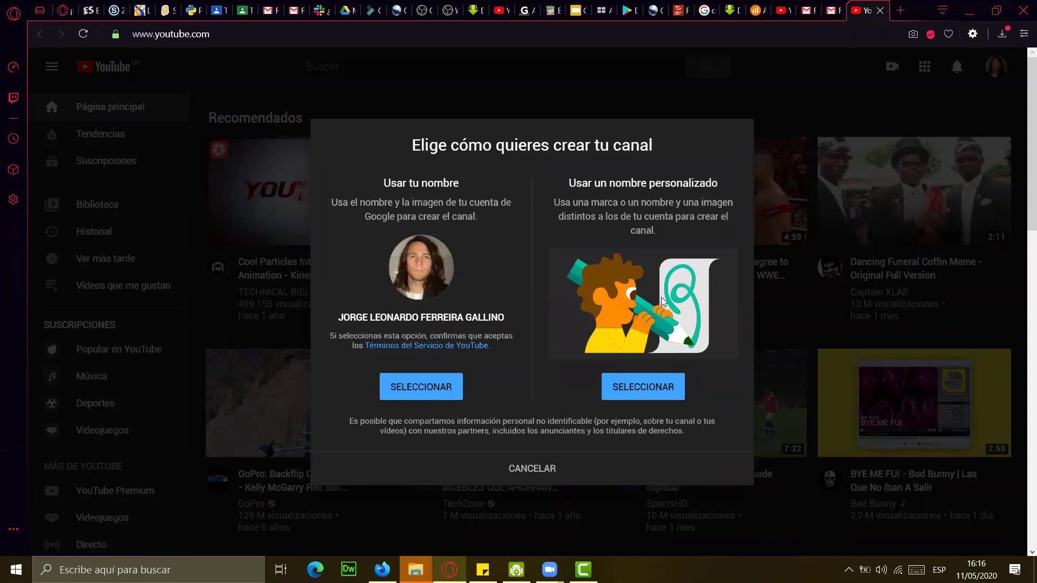
click(425, 392)
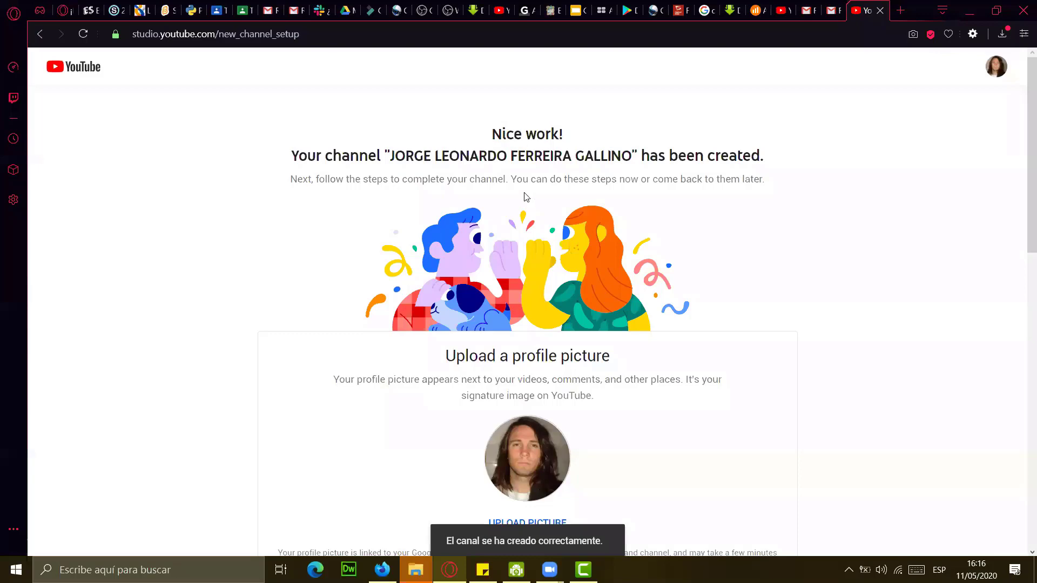
Step: Look over the channel setup page, enter "Descripción" as the channel description, and save the setup
scroll(533, 246, down, 9)
scroll(535, 246, down, 5)
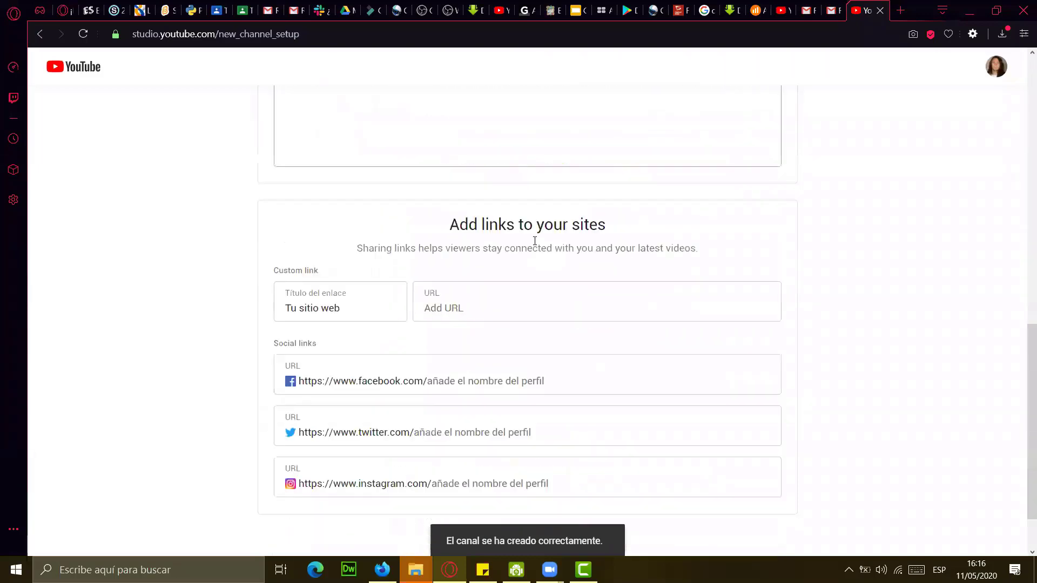
scroll(472, 264, up, 4)
scroll(406, 250, up, 10)
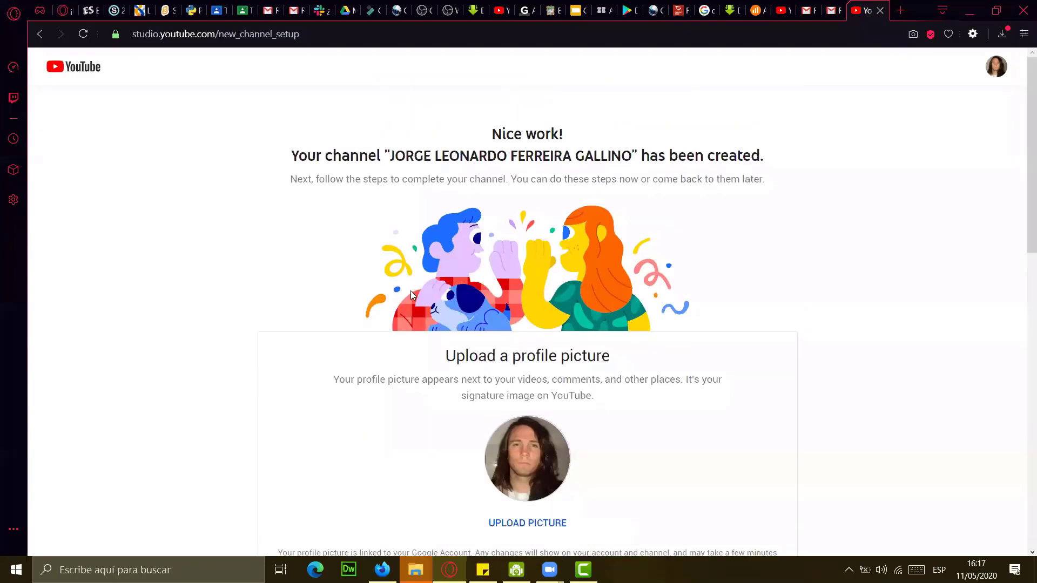
scroll(410, 295, down, 10)
click(363, 185)
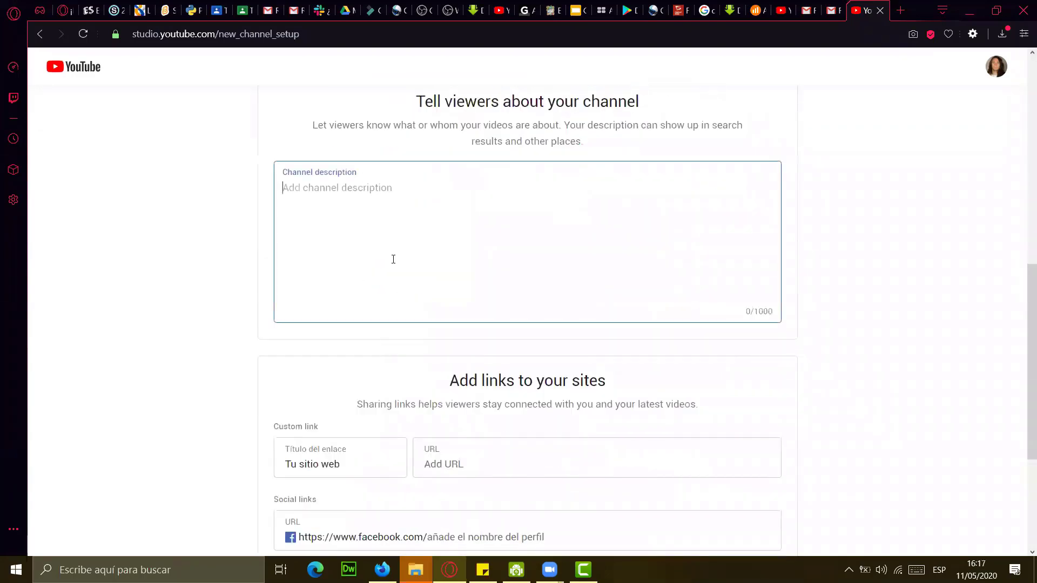
text(Des)
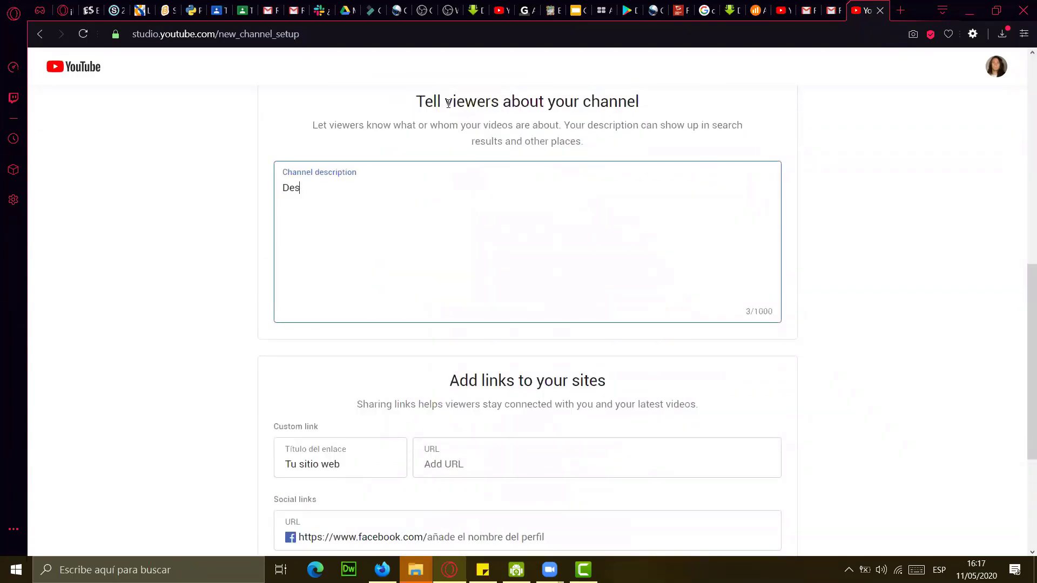
text(cripción)
scroll(347, 174, down, 3)
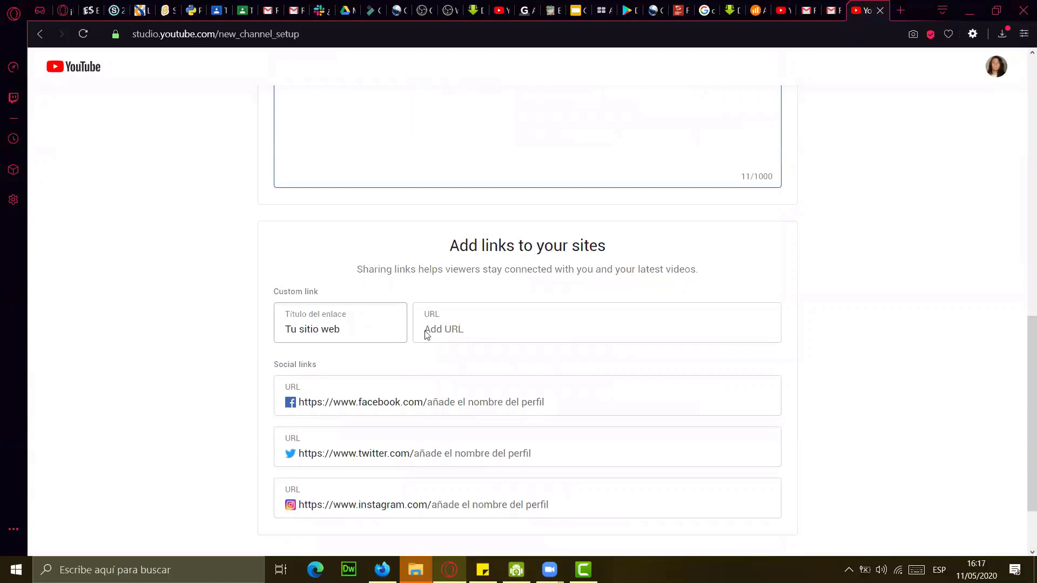
scroll(389, 378, down, 2)
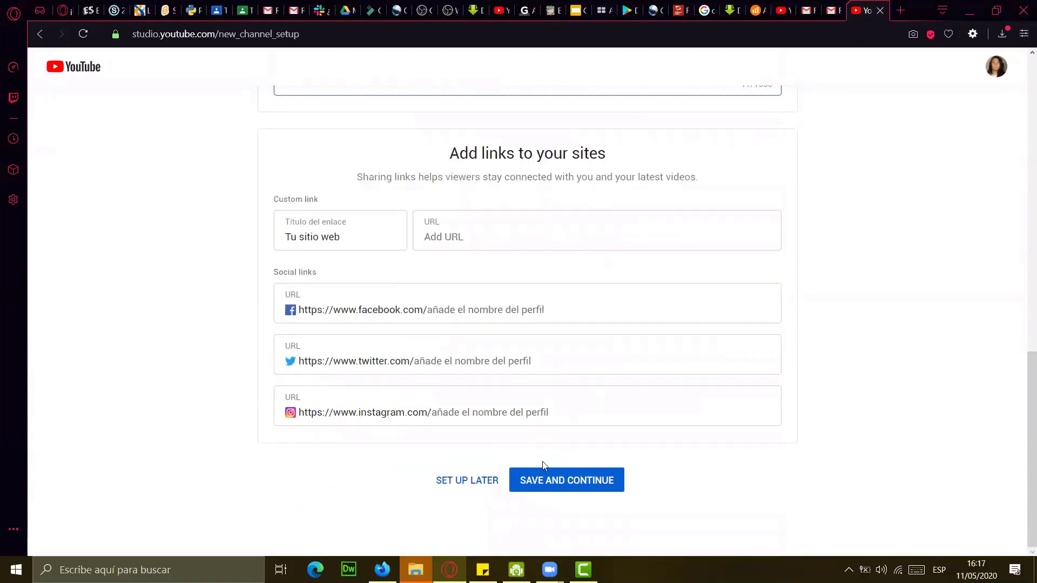
click(565, 483)
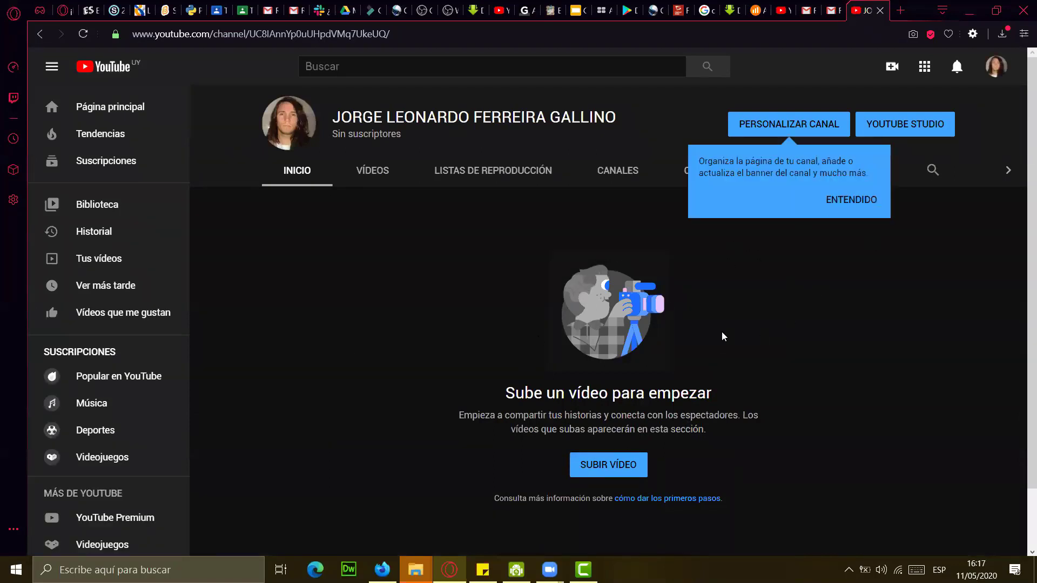
Step: Dismiss the channel customization tip, open the video upload dialog in YouTube Studio and close its welcome message
click(856, 200)
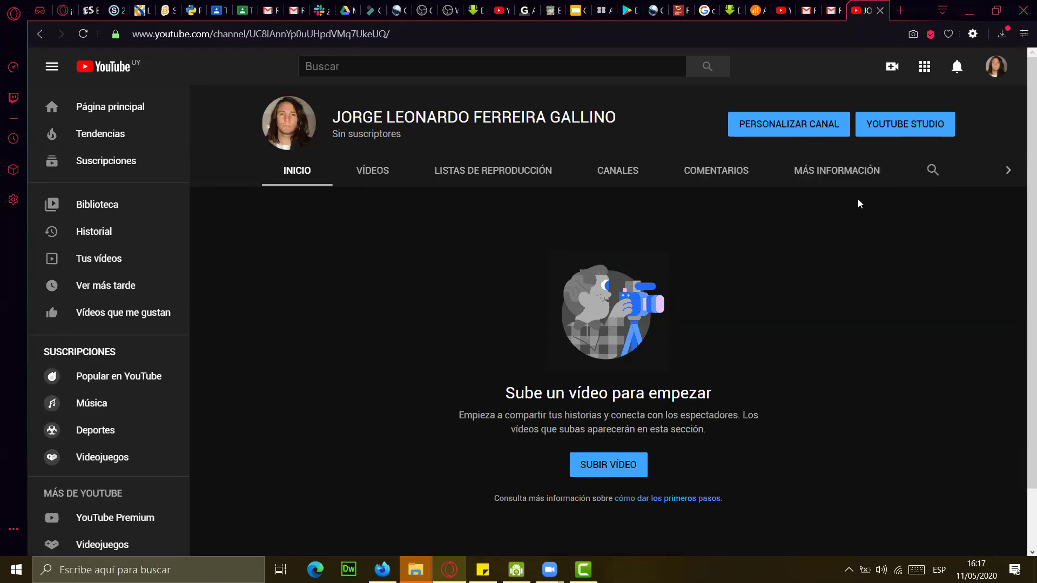
click(894, 68)
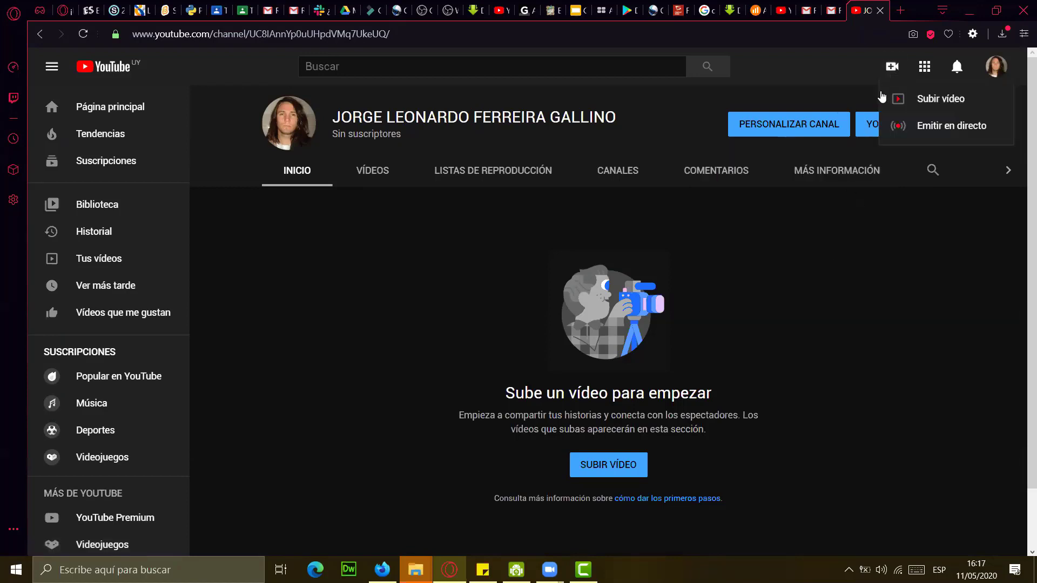
click(926, 98)
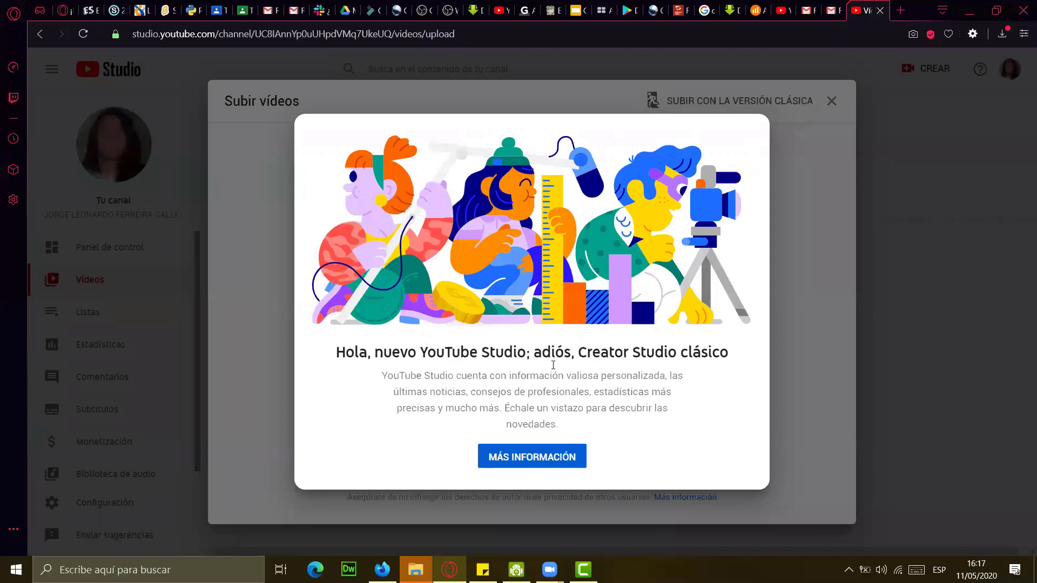
click(858, 230)
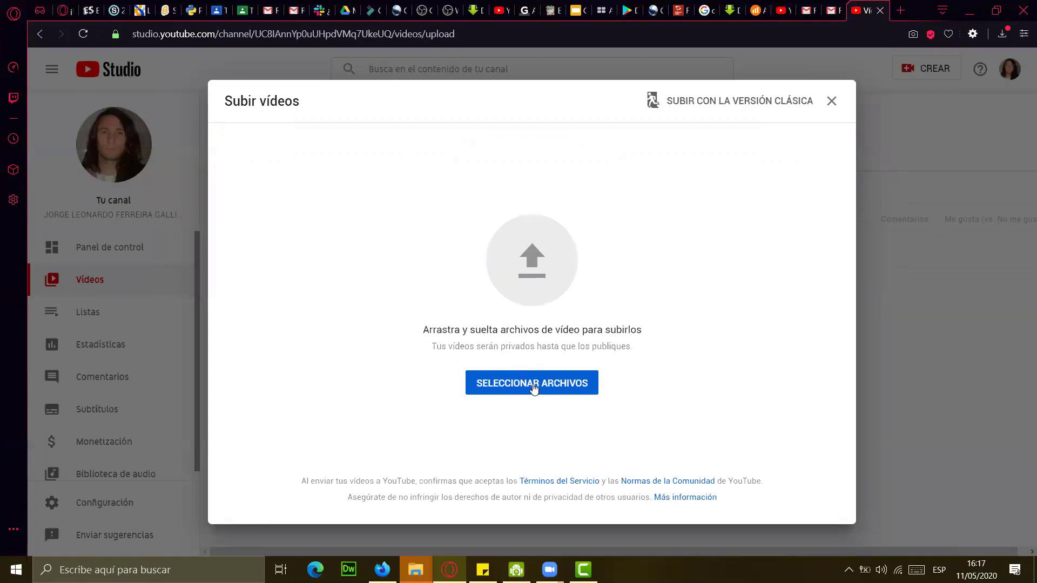
Step: Try to transfer video.mp4 from the video folder on the desktop into the upload dialog
click(969, 11)
drag(432, 215, 419, 576)
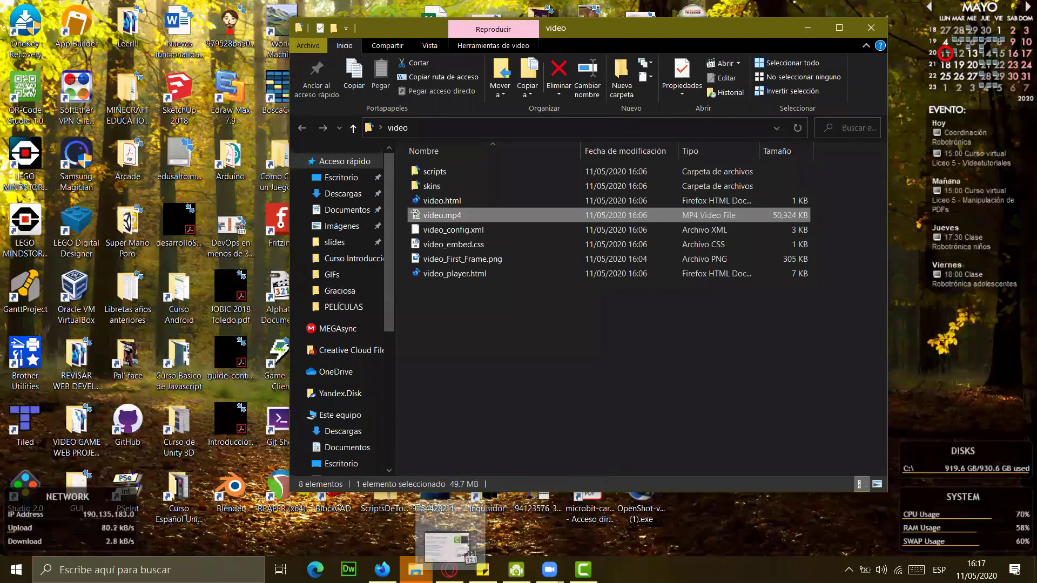
drag(479, 549, 557, 305)
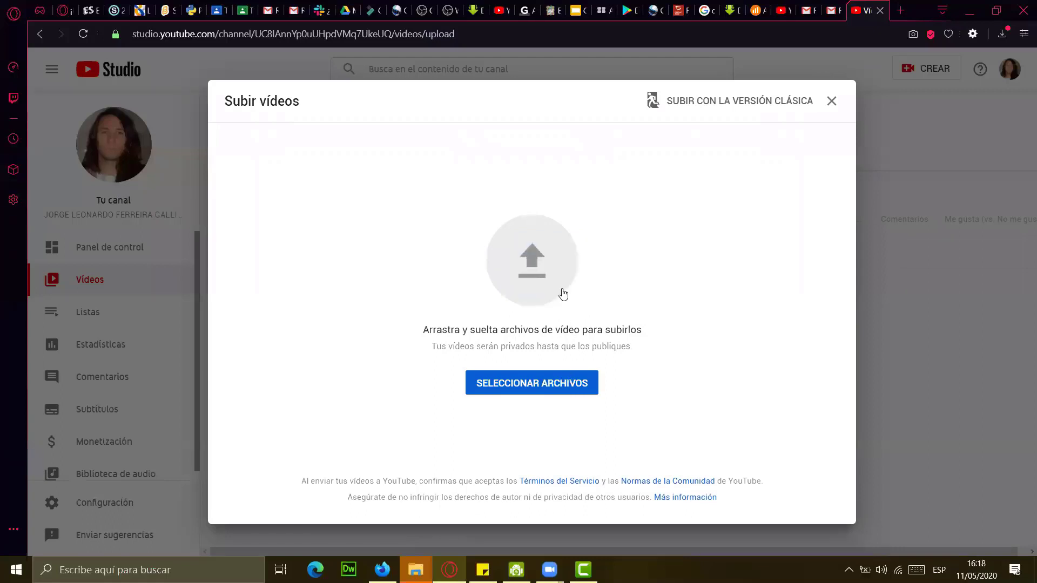
Step: Place the video folder window over the browser, clear of the upload area, and drop video.mp4 into the upload dialog
mouse_move(416, 570)
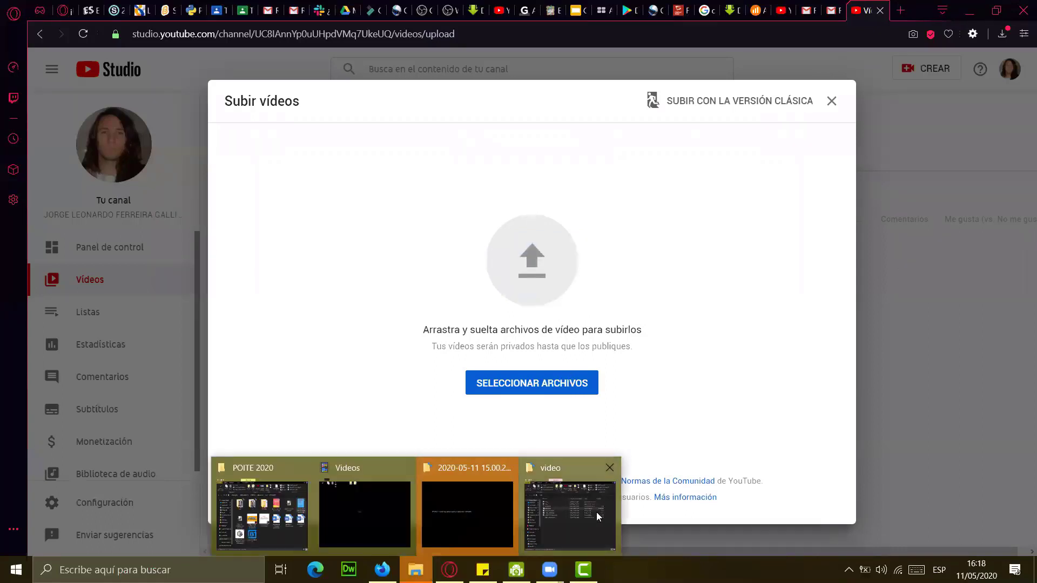
click(600, 516)
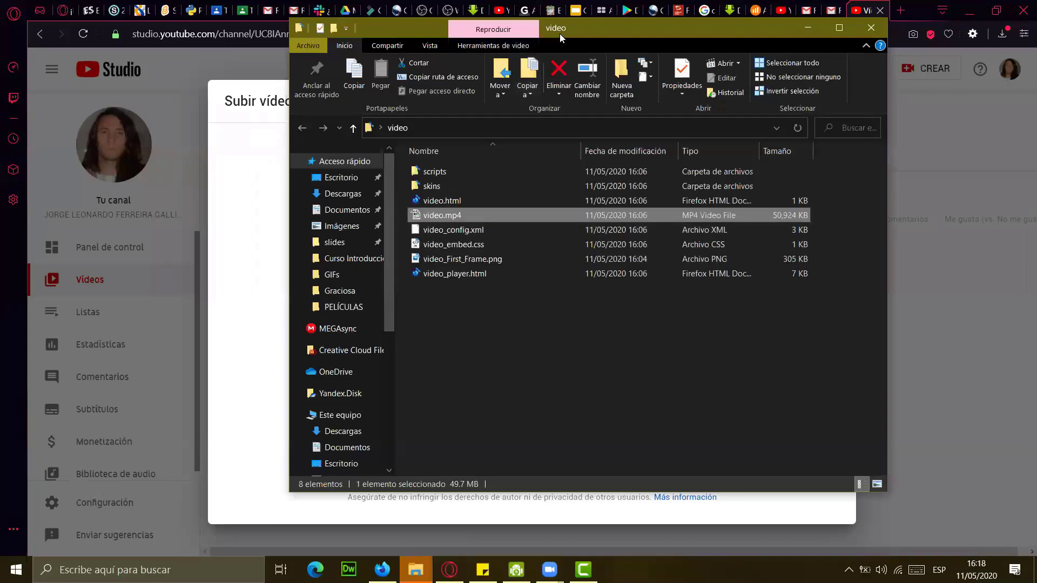
drag(562, 32, 752, 56)
drag(609, 238, 439, 333)
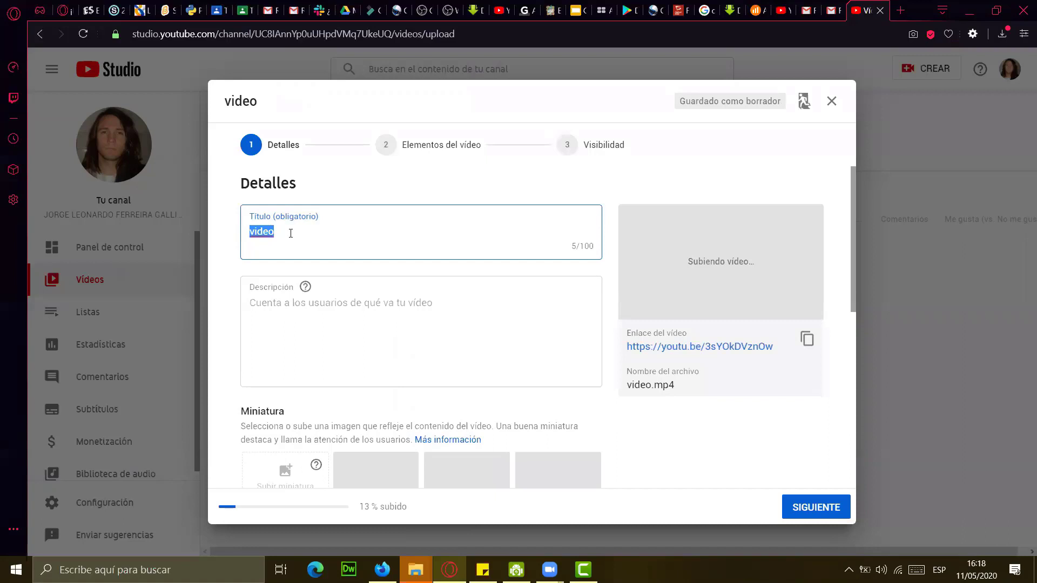
Step: Keep "video" as the title and enter "hola" as the video's description
click(295, 234)
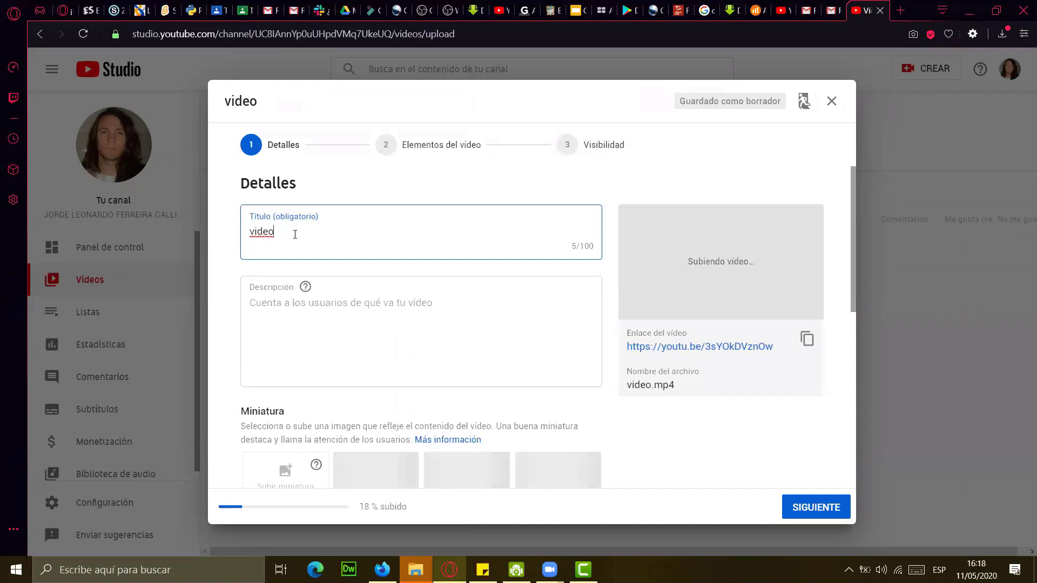
double_click(260, 231)
click(345, 236)
click(335, 324)
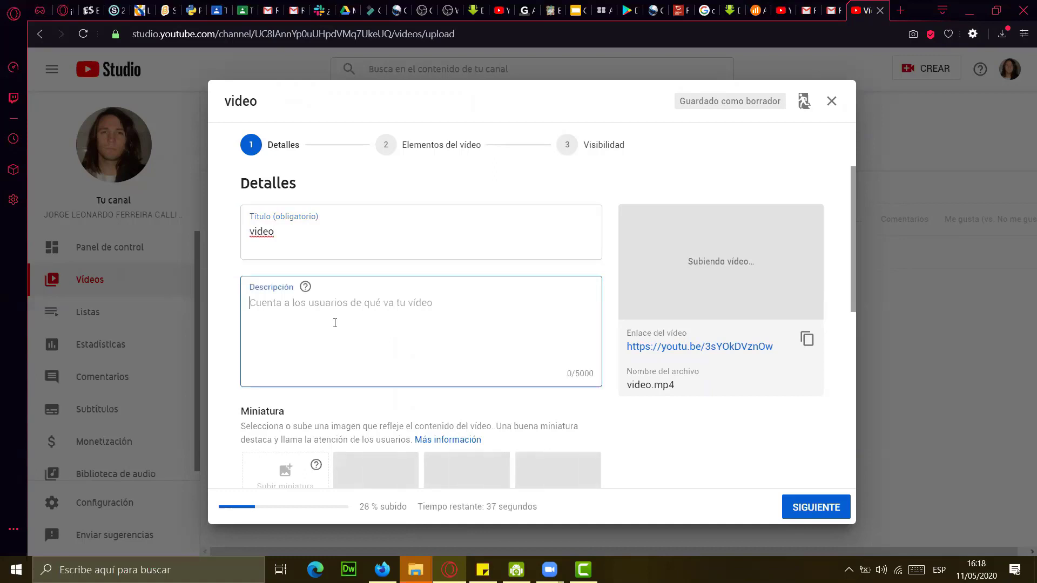
text(hola)
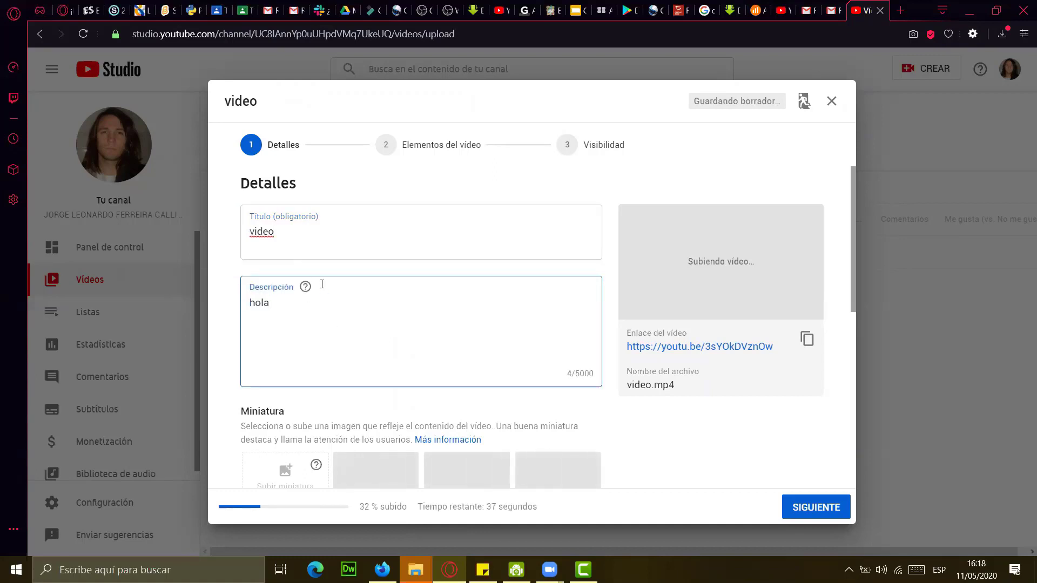
Step: Set the audience of the uploaded video to not made for children
scroll(321, 289, down, 5)
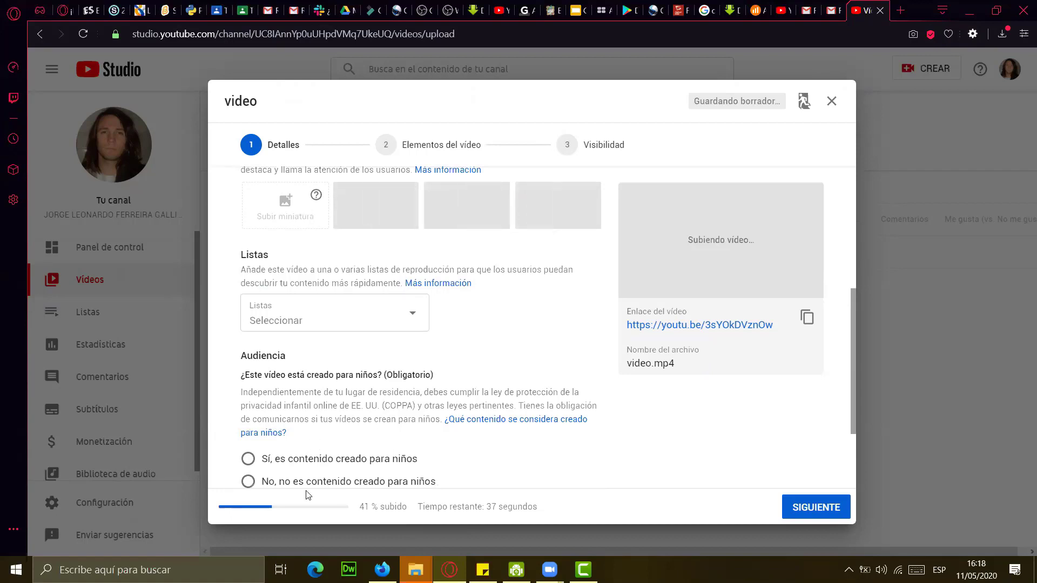
scroll(269, 398, down, 2)
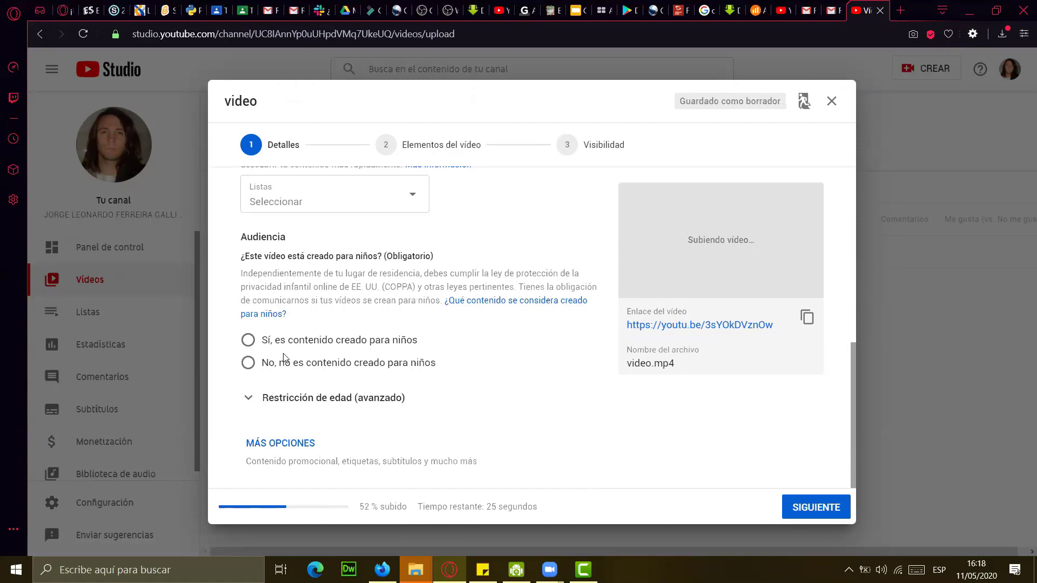
click(249, 365)
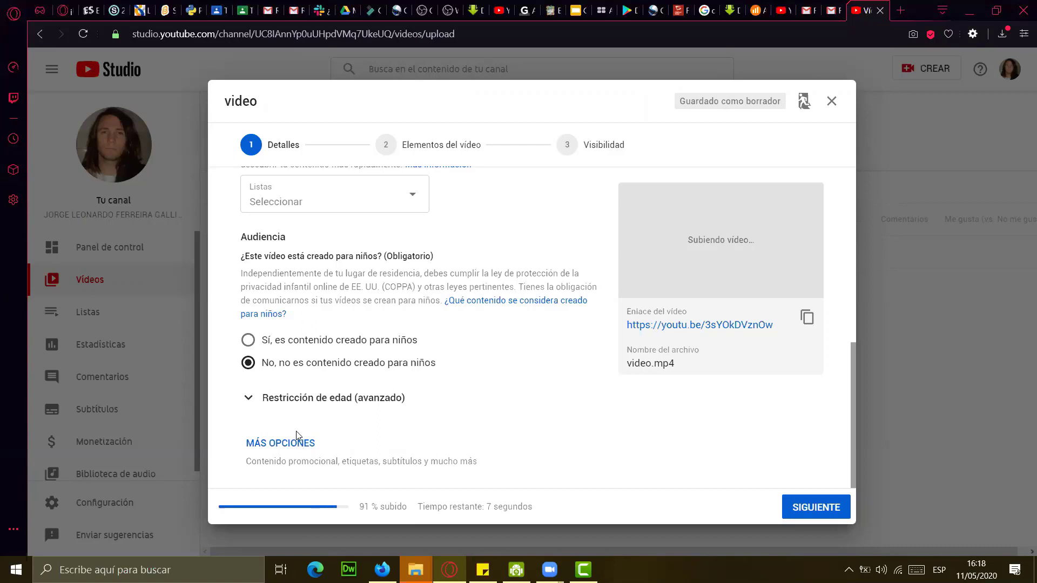
Step: Show the additional video options and add the tags "video", "Matemáticas" and "Lice"
click(295, 448)
scroll(386, 413, down, 5)
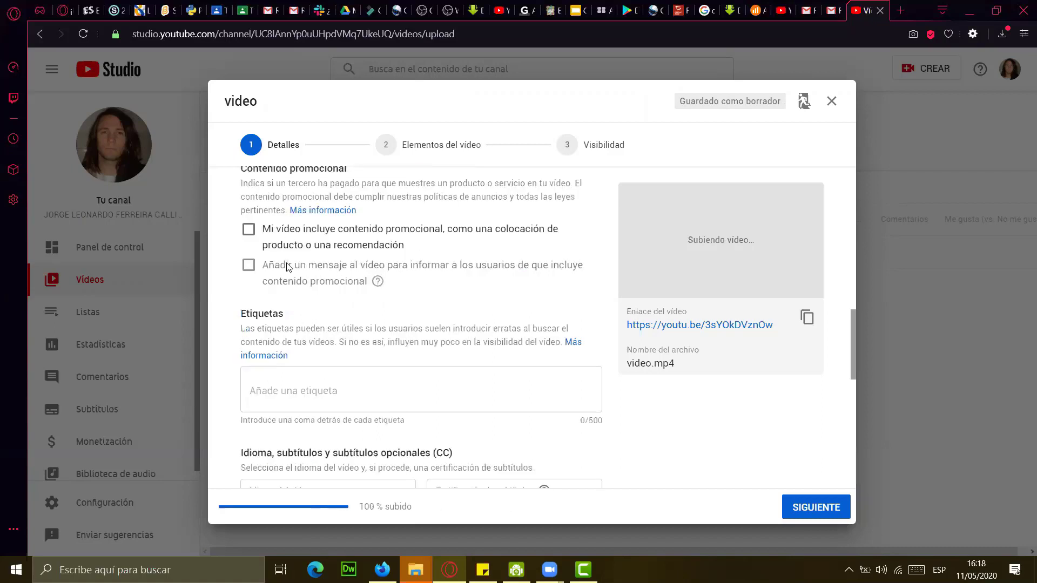
click(328, 399)
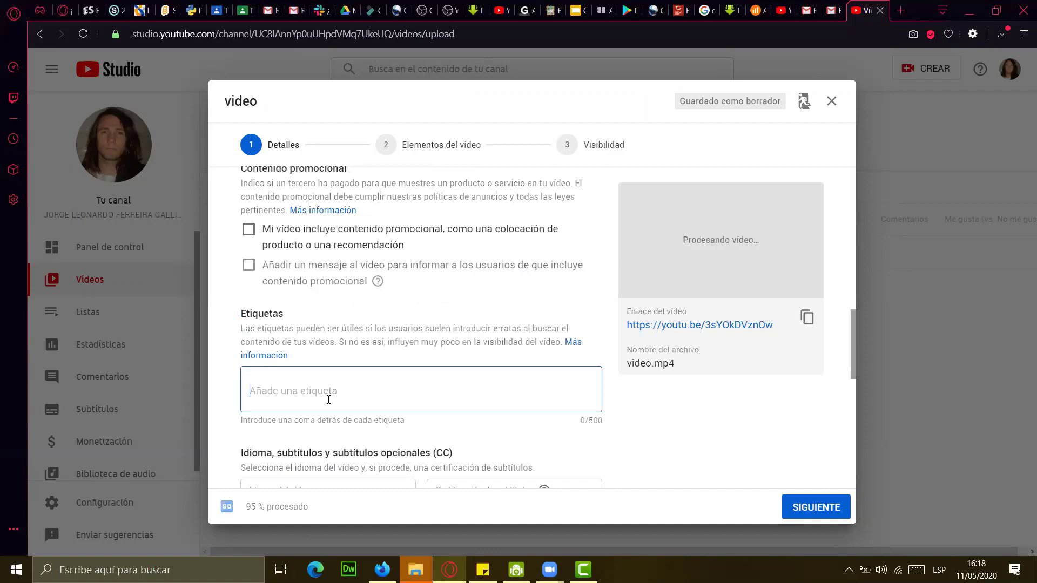
text(video)
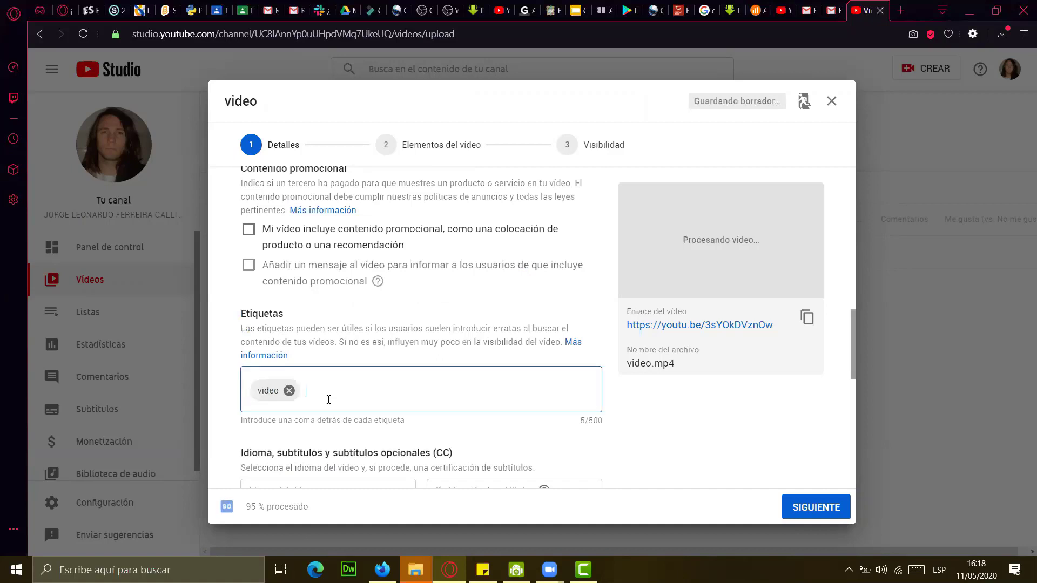
text(,Matemáticas)
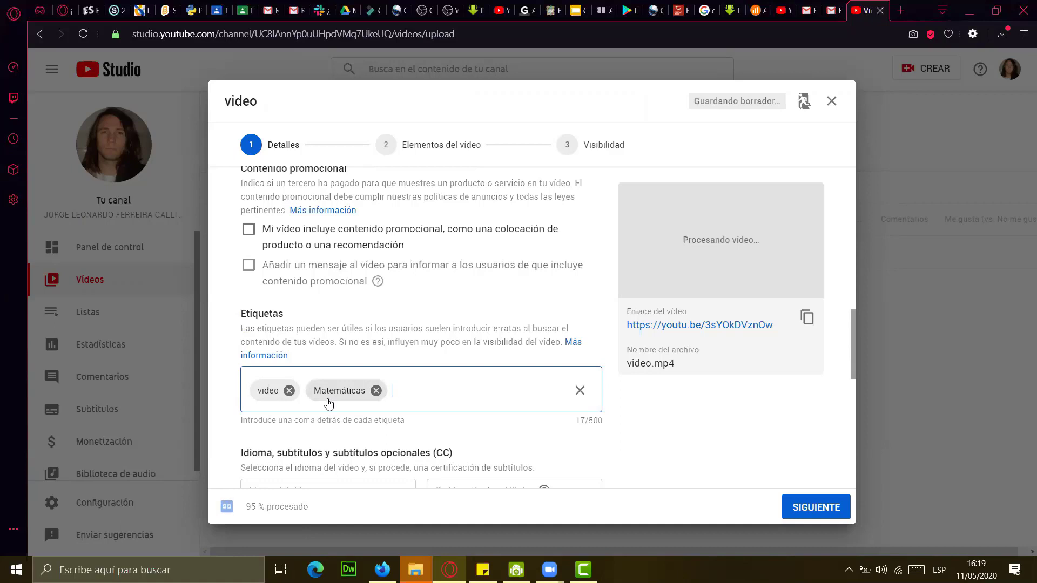
text(,Lice,)
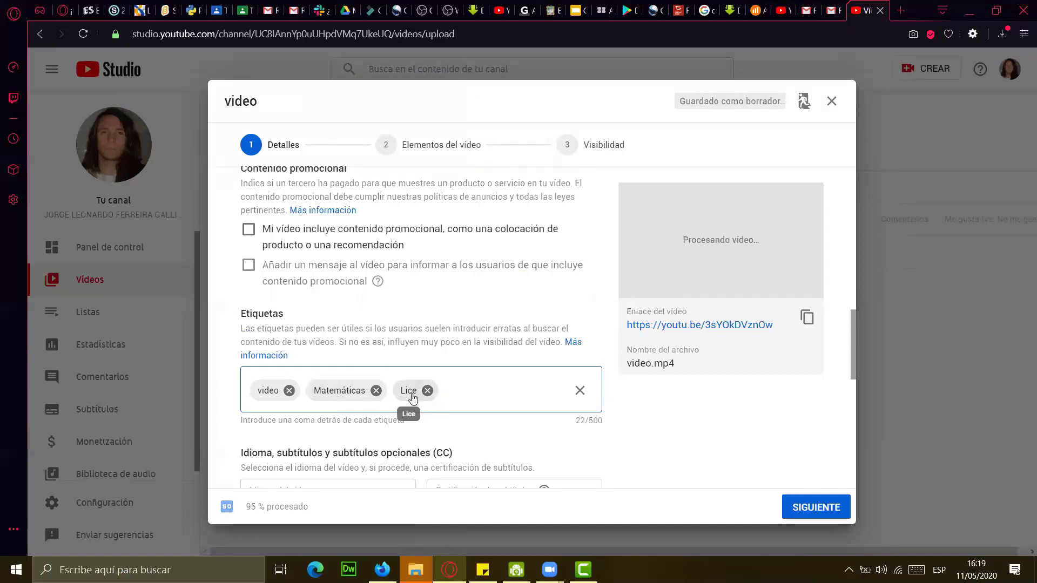
Step: Set the video language to Español (Latinoamérica) and check the caption certification choices, keeping Ninguna
scroll(413, 394, down, 3)
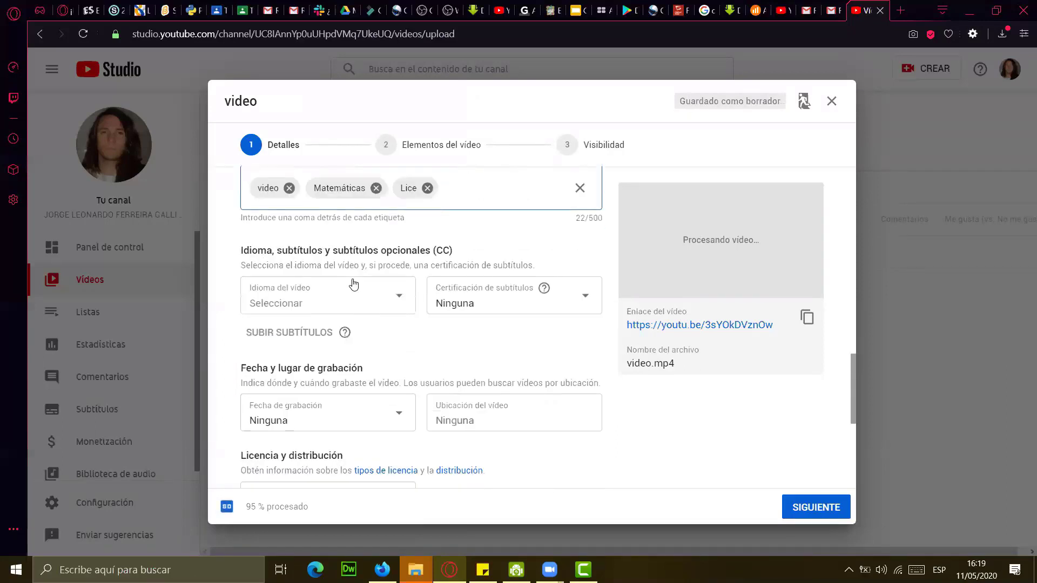
click(403, 299)
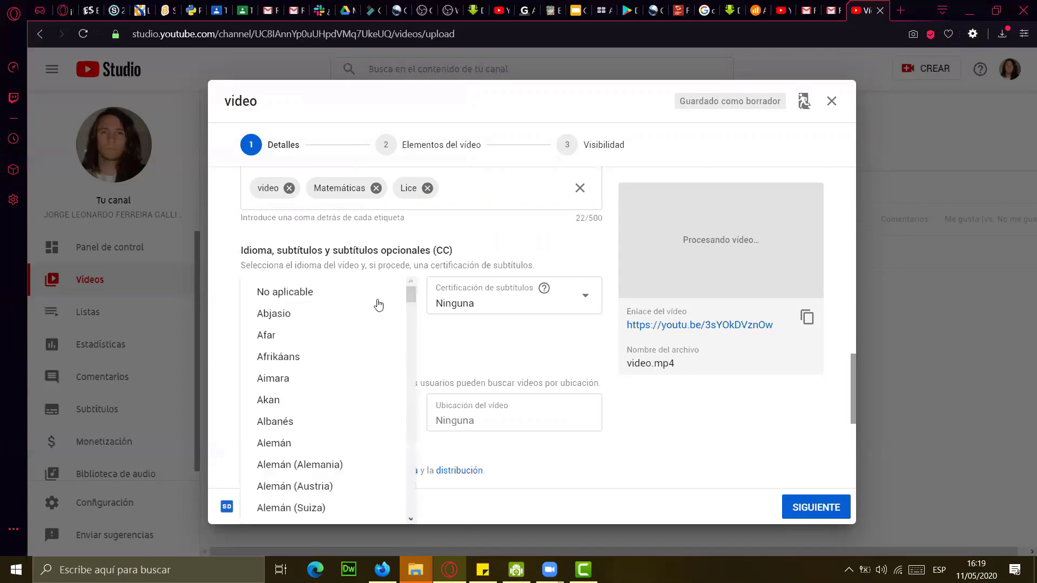
scroll(340, 391, down, 20)
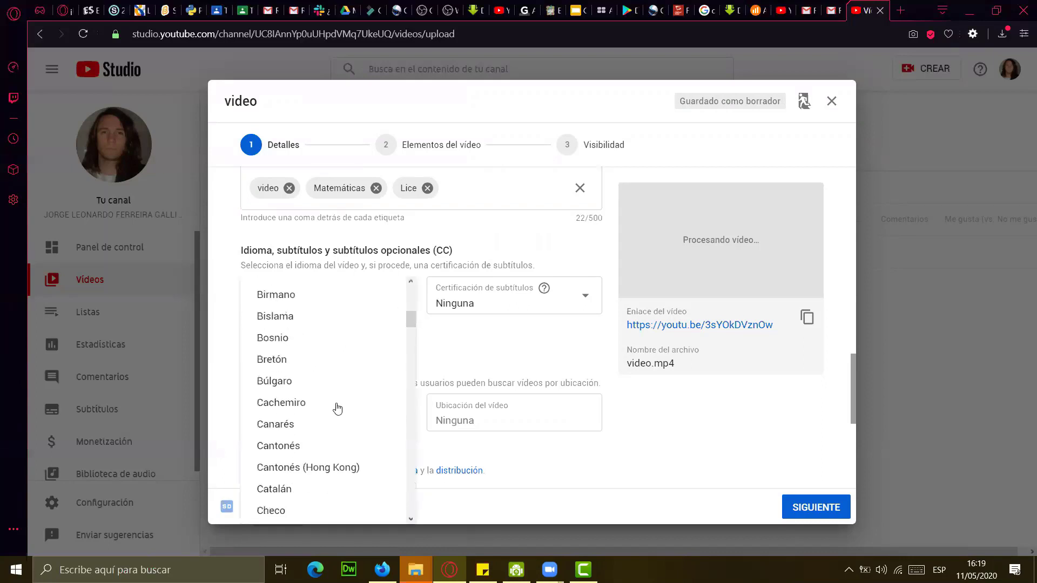
scroll(337, 409, down, 5)
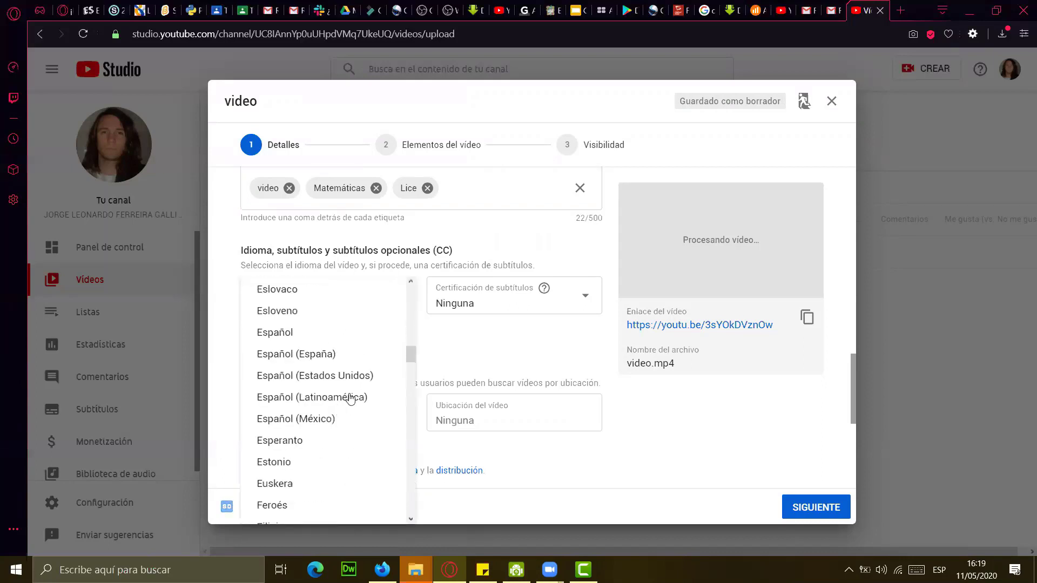
click(350, 398)
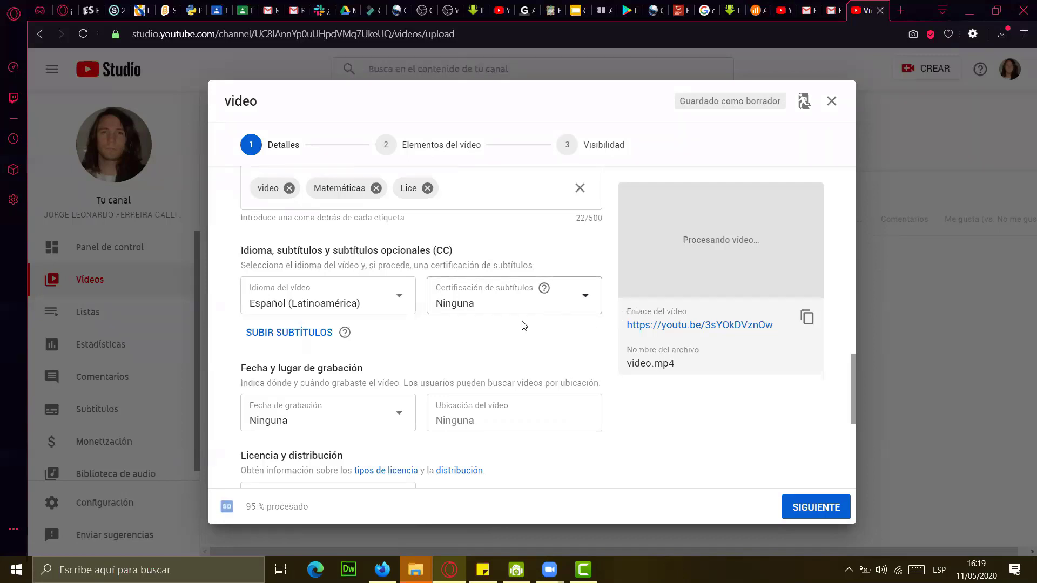
click(572, 297)
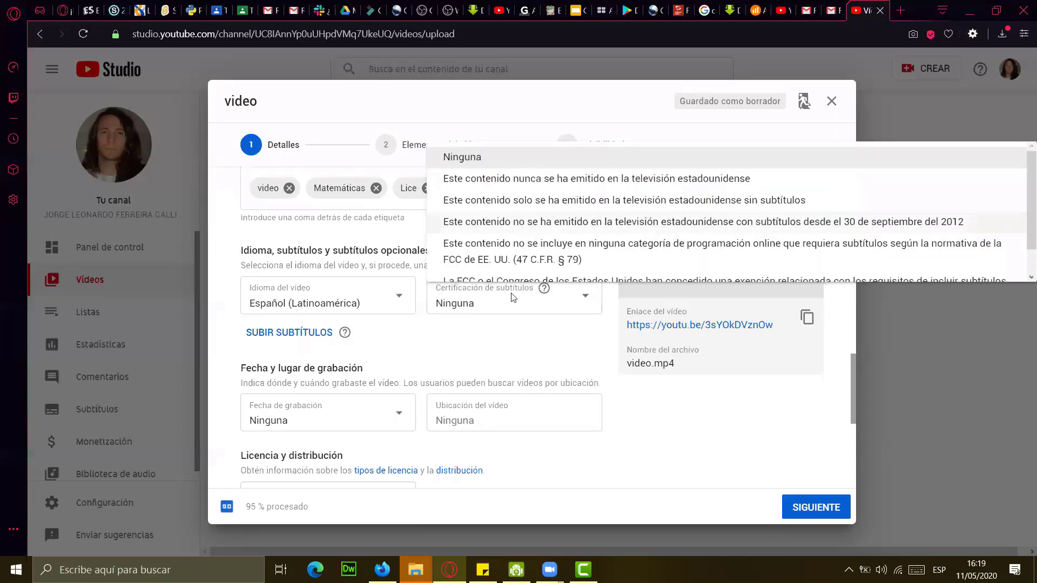
click(540, 342)
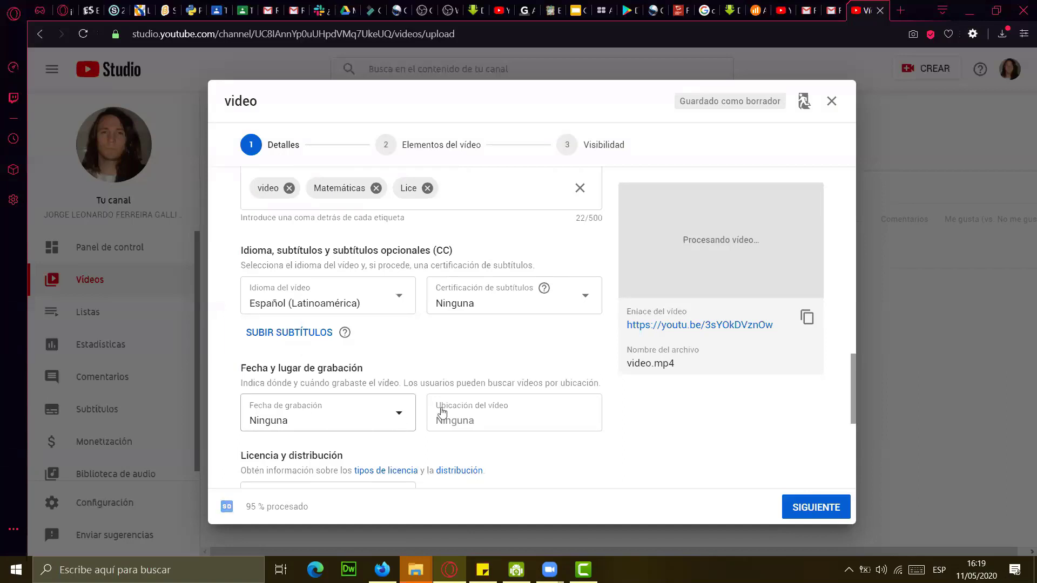
Step: Search the video location for "salto uruguay" and choose Salto, Departamento de Salto, Uruguay
scroll(489, 382, down, 3)
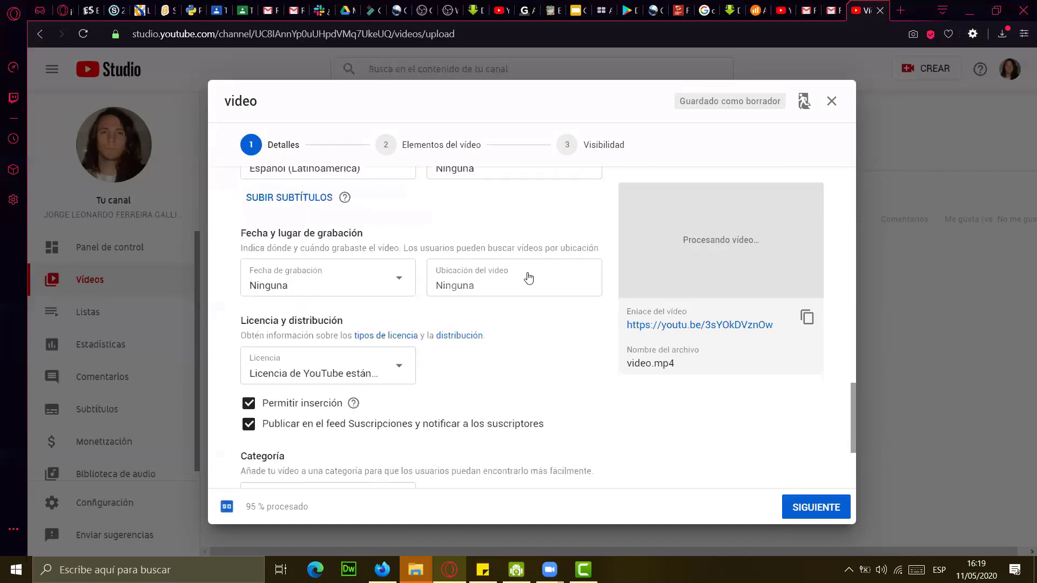
click(519, 286)
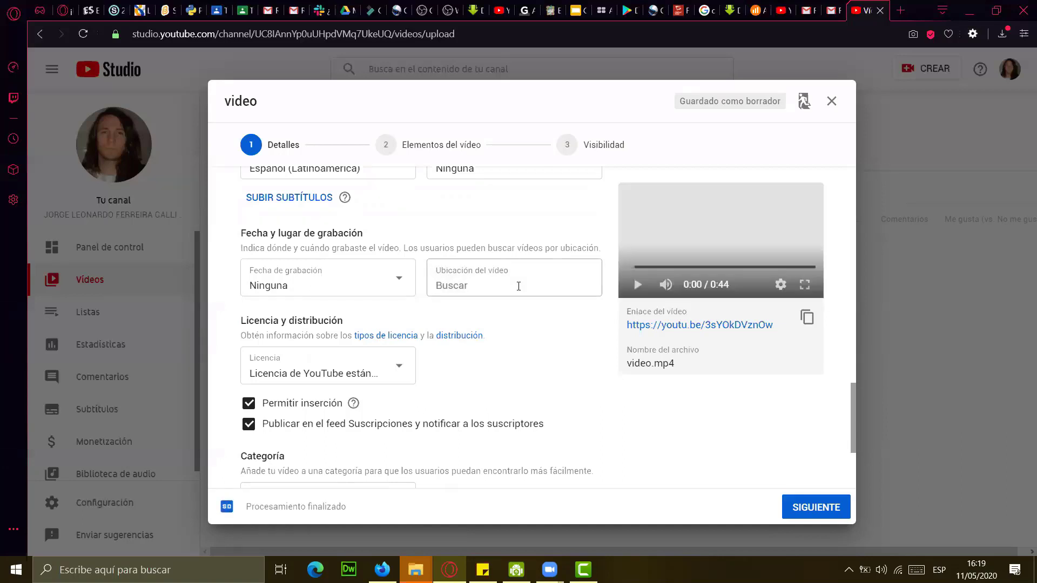
text(salto ur)
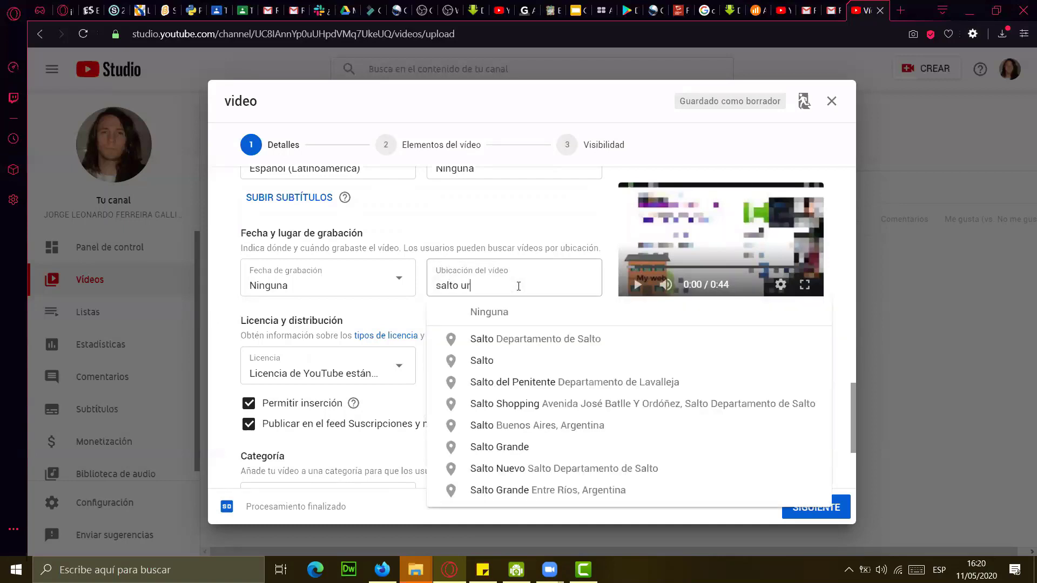
text(uguay)
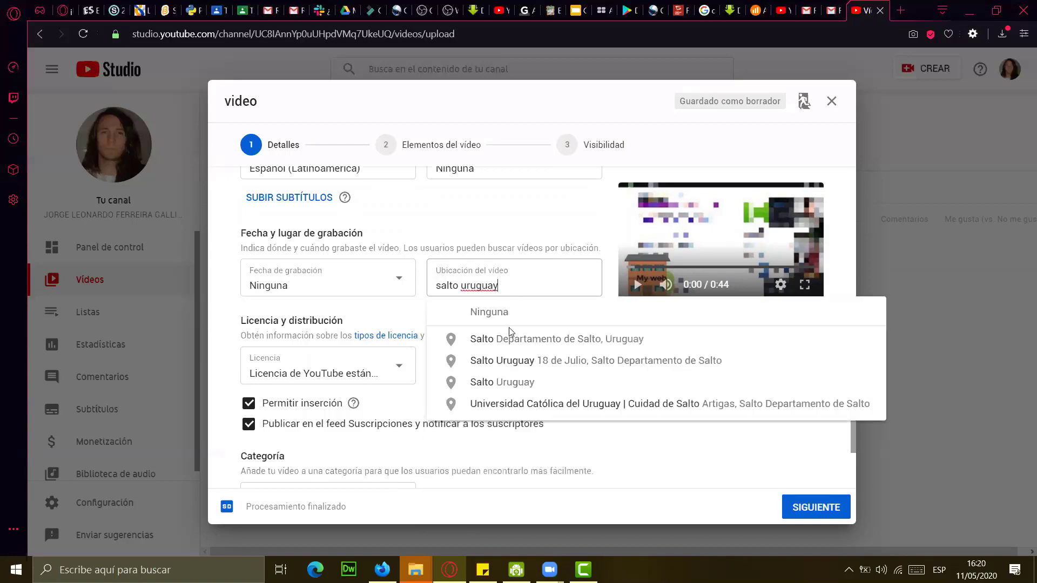
click(520, 342)
Step: Set the category of the uploaded video to Educación
scroll(421, 332, down, 3)
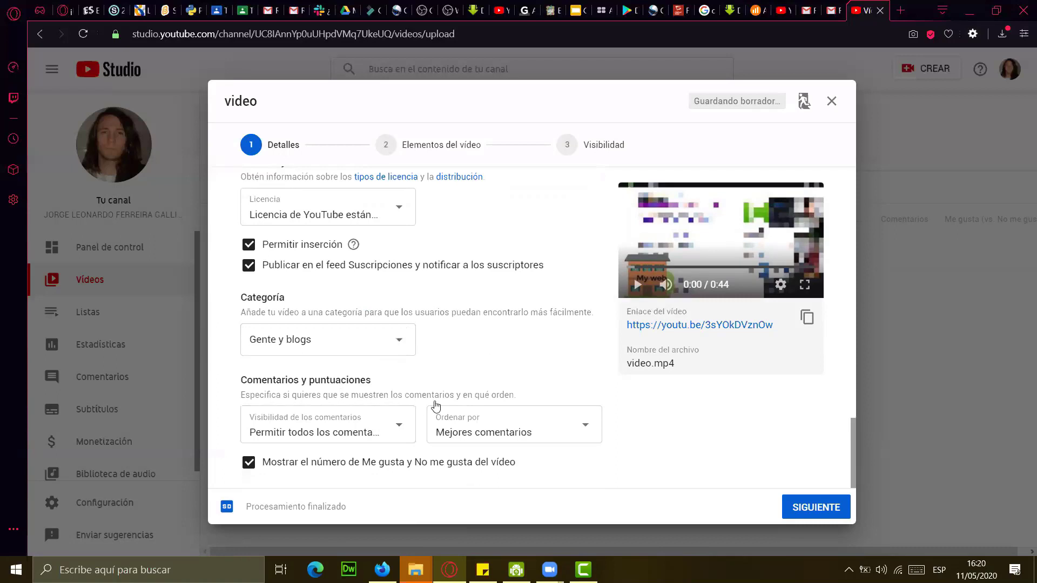
click(398, 342)
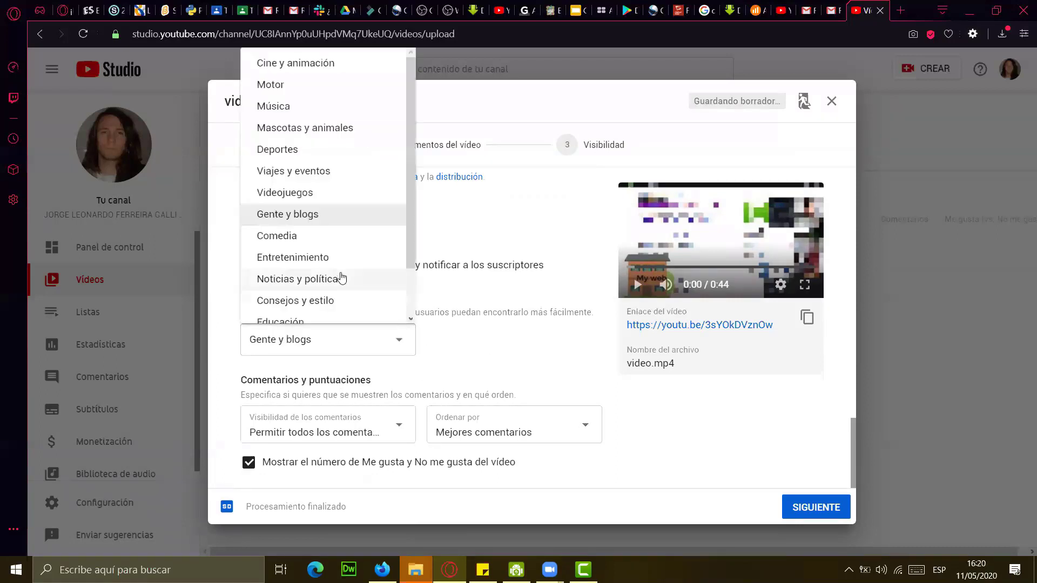
scroll(312, 285, down, 1)
click(296, 263)
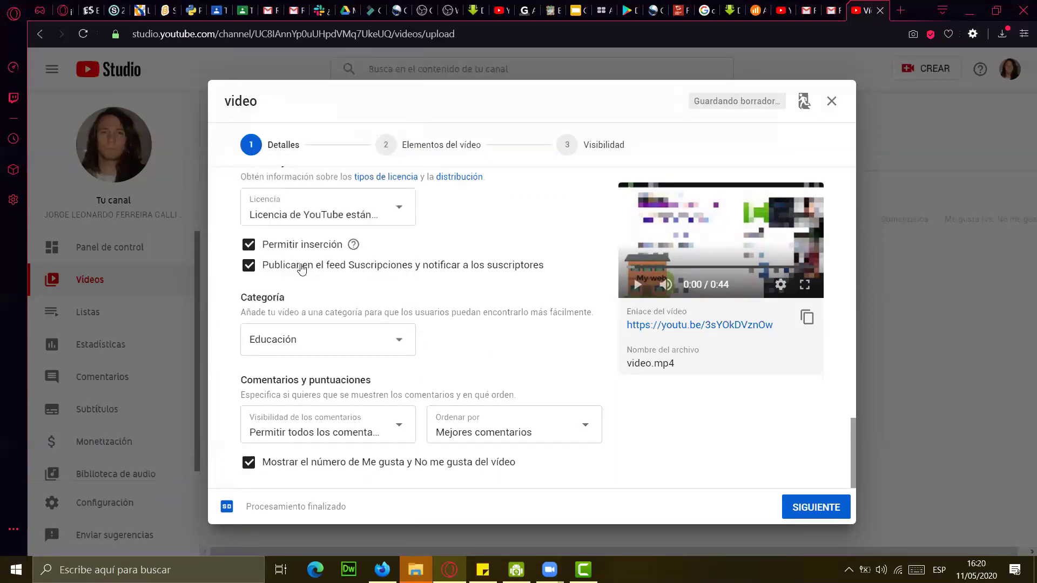
Step: Try the suggested thumbnails and choose the purple one with the dark square as the video's thumbnail
scroll(432, 324, up, 15)
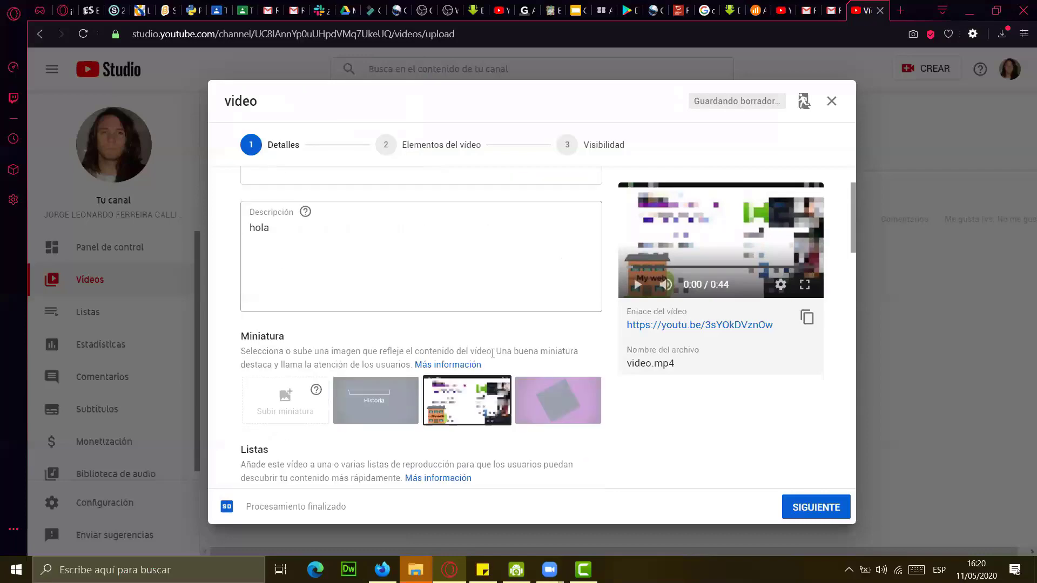
scroll(383, 335, down, 1)
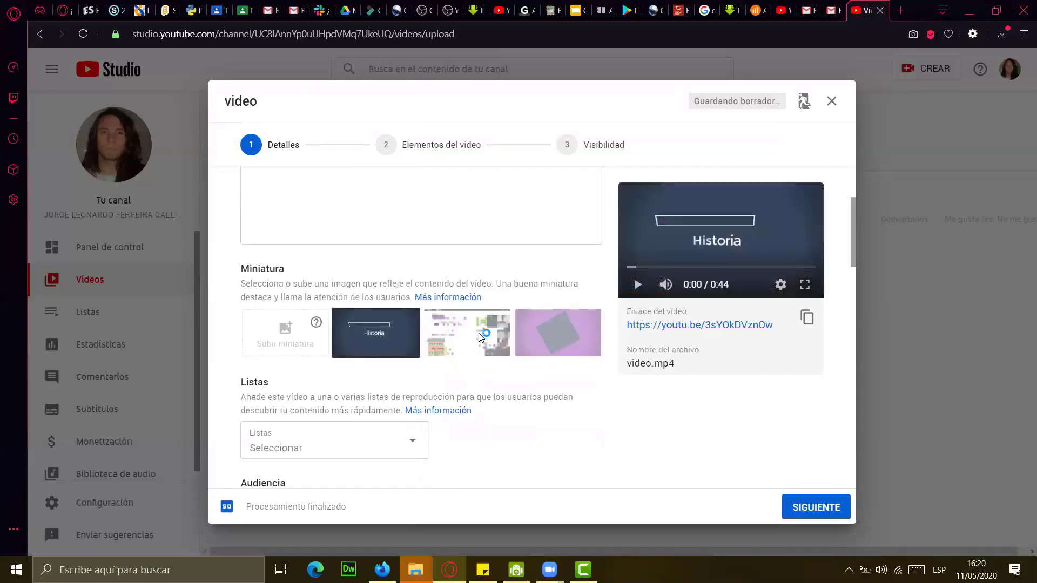
click(372, 332)
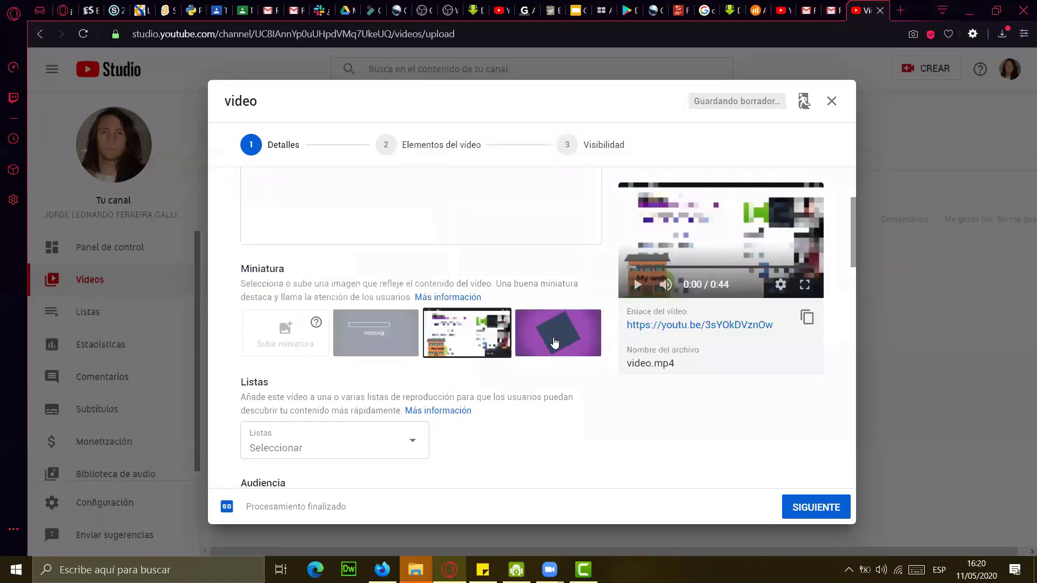
click(535, 345)
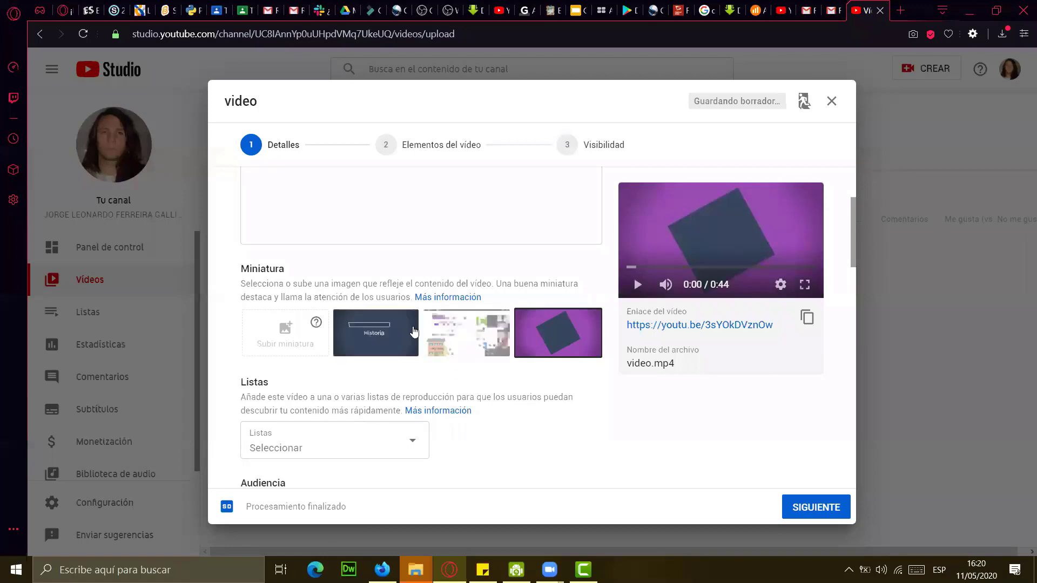
Step: Continue past the video elements without adding any, set the visibility to Público and publish the video
click(802, 513)
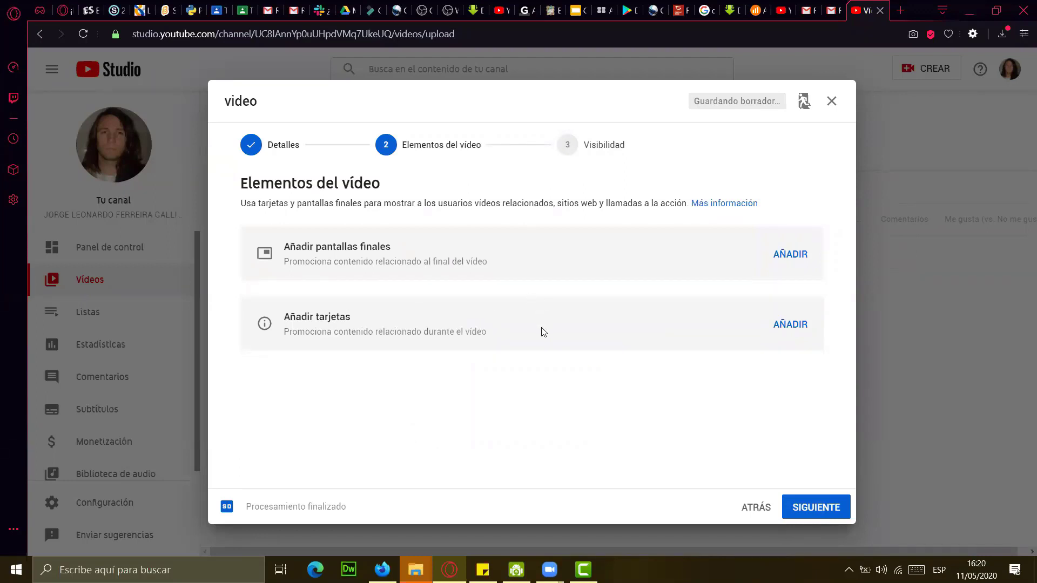
click(810, 509)
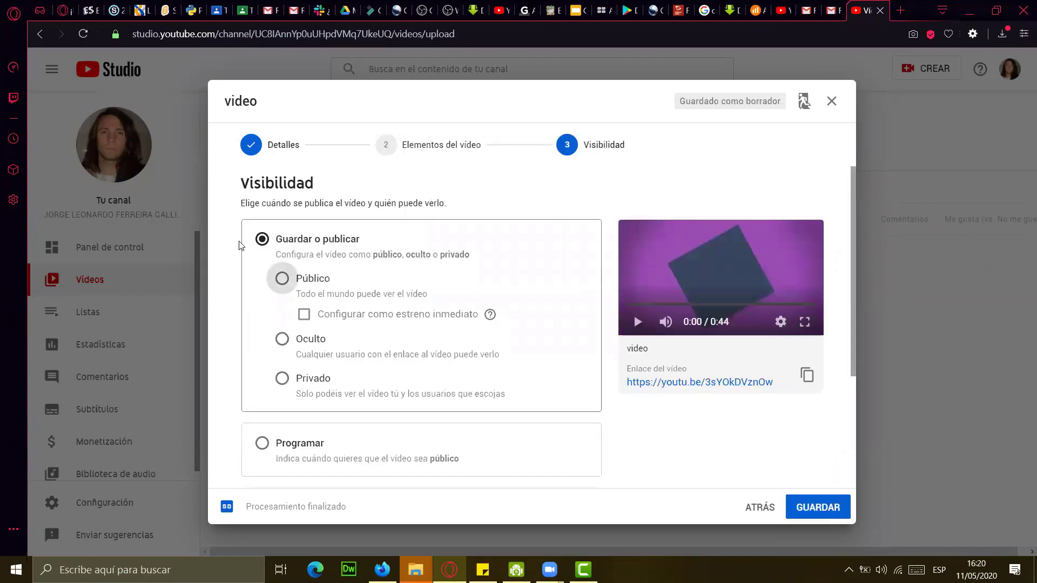
click(284, 288)
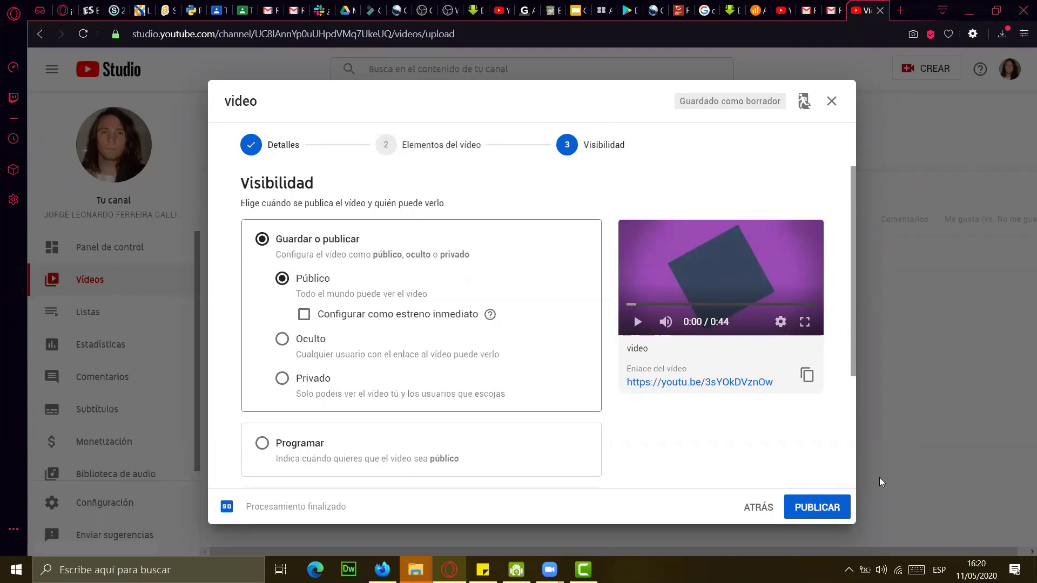
click(816, 508)
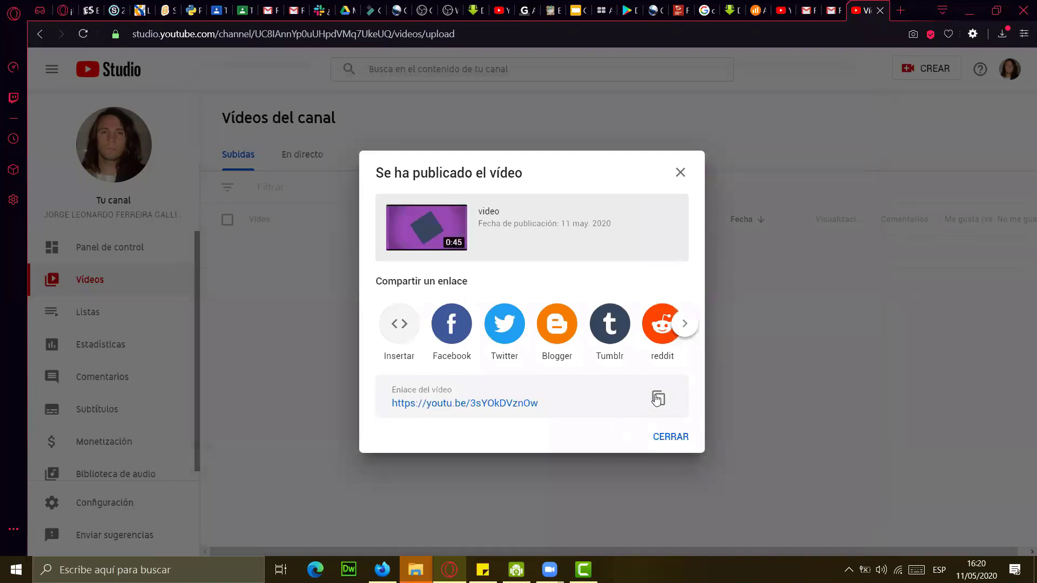
Step: Copy the published video's link, close the confirmation dialog and open the link in a new browser tab
click(660, 402)
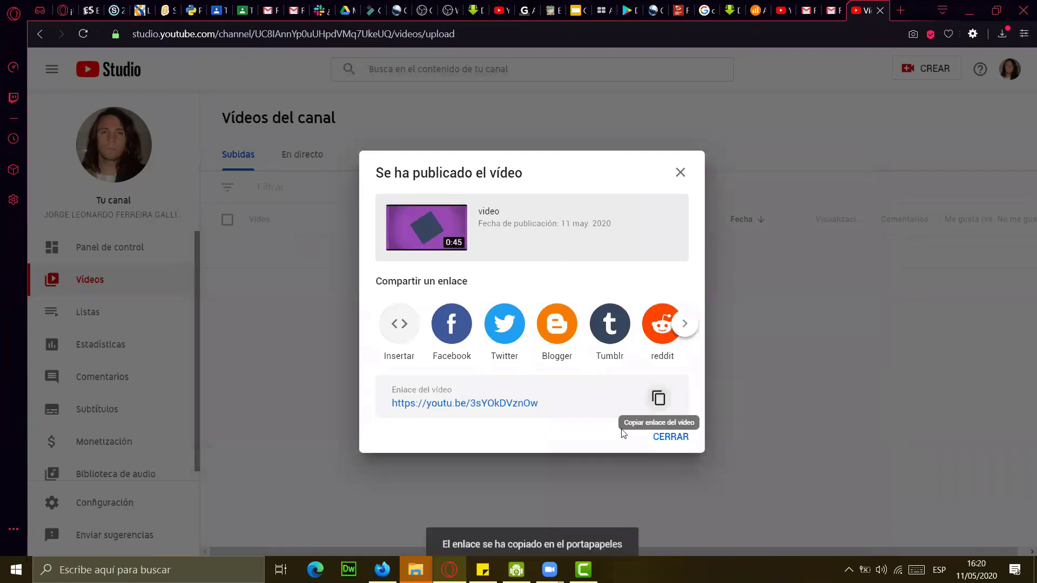
click(672, 439)
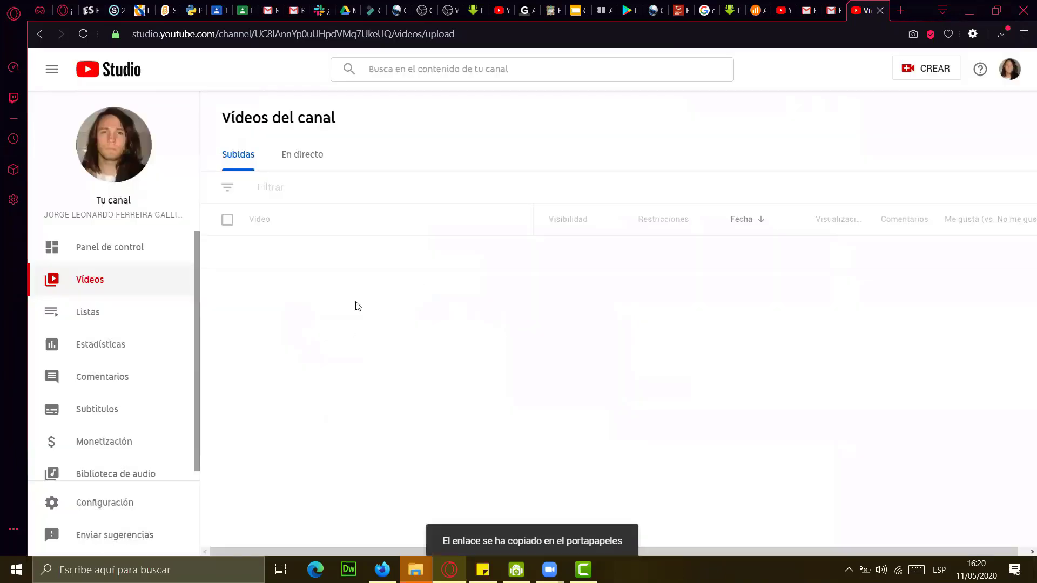
click(902, 12)
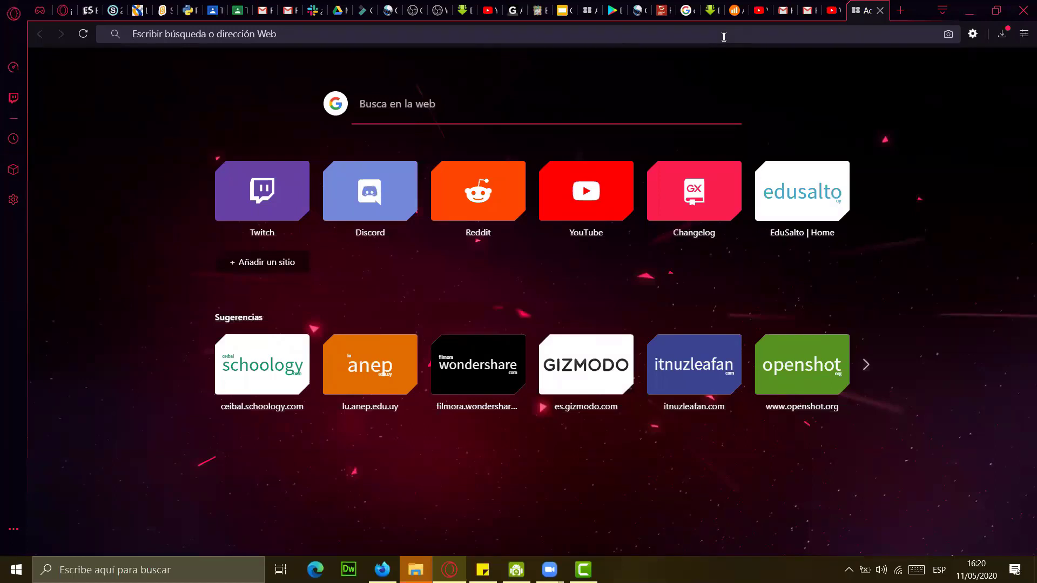
key(ctrl+v)
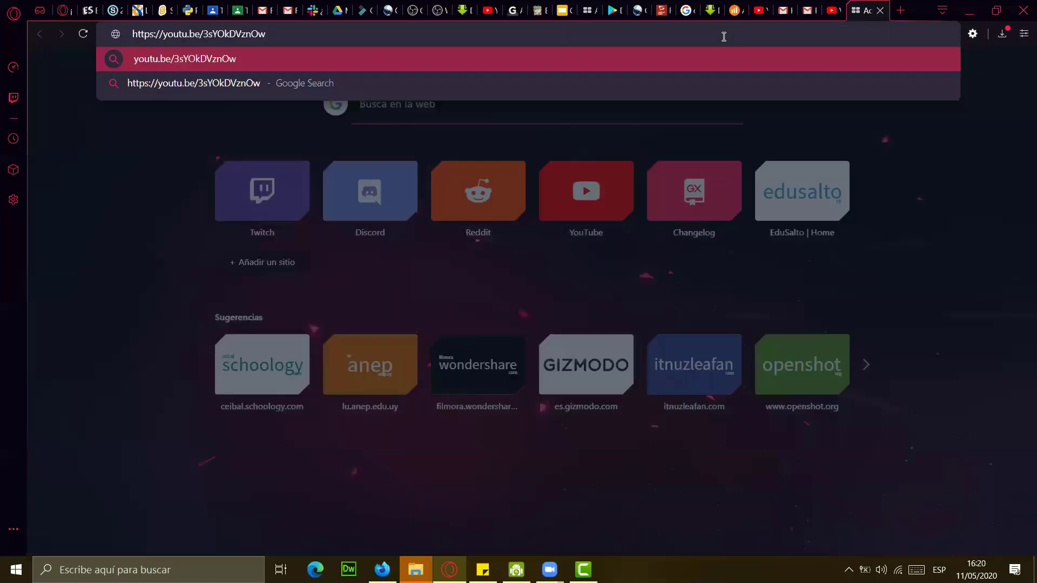
key(Return)
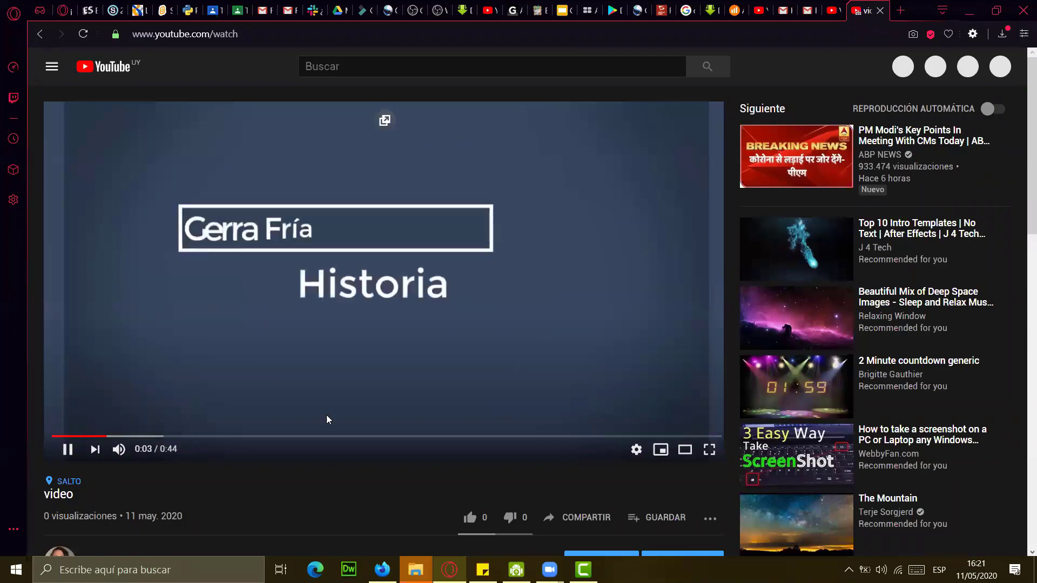
Step: Skip ahead in the published video, pause it and inspect the available playback quality options
click(182, 436)
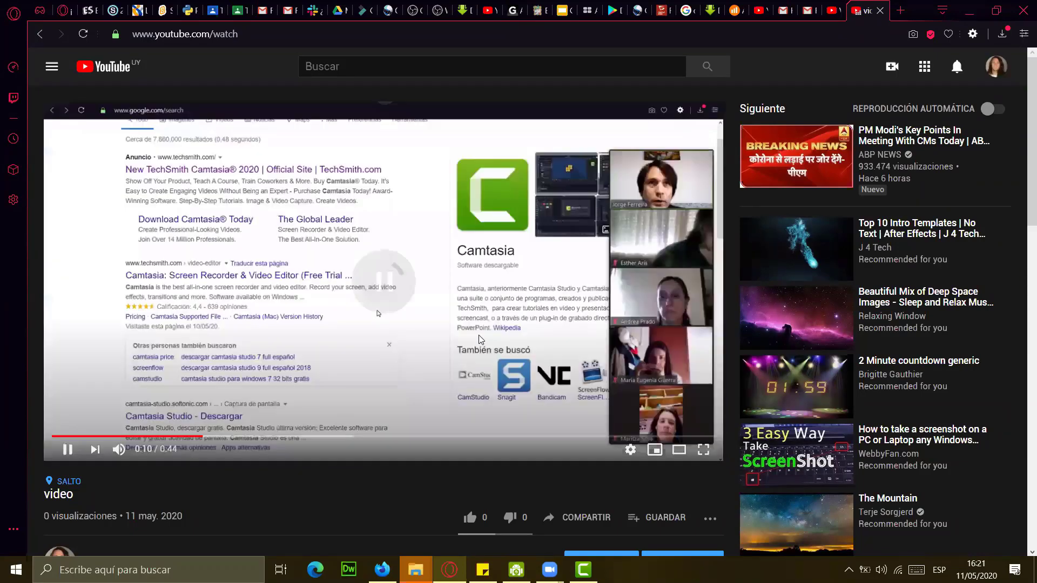
click(479, 339)
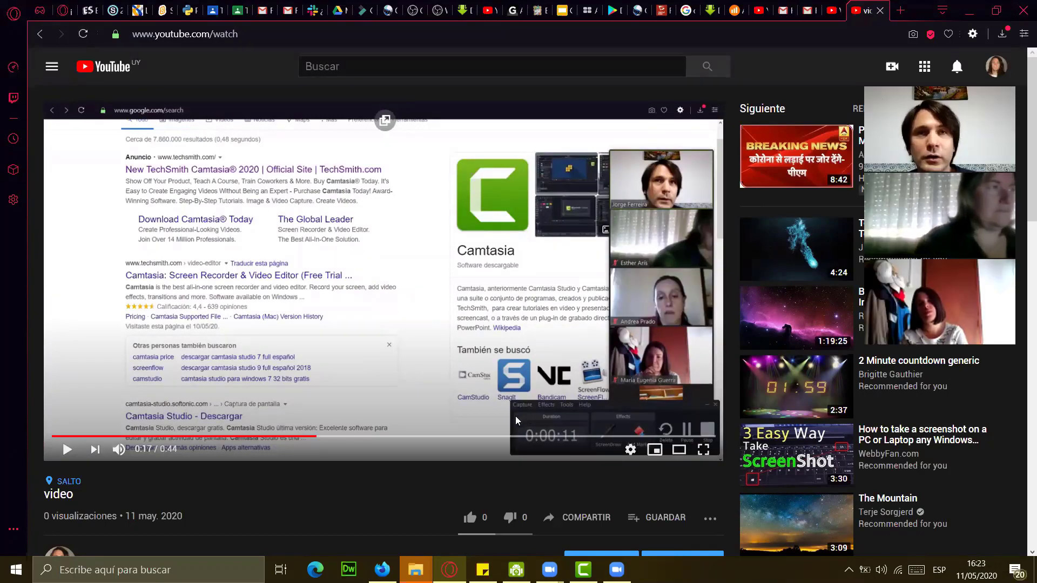
click(631, 449)
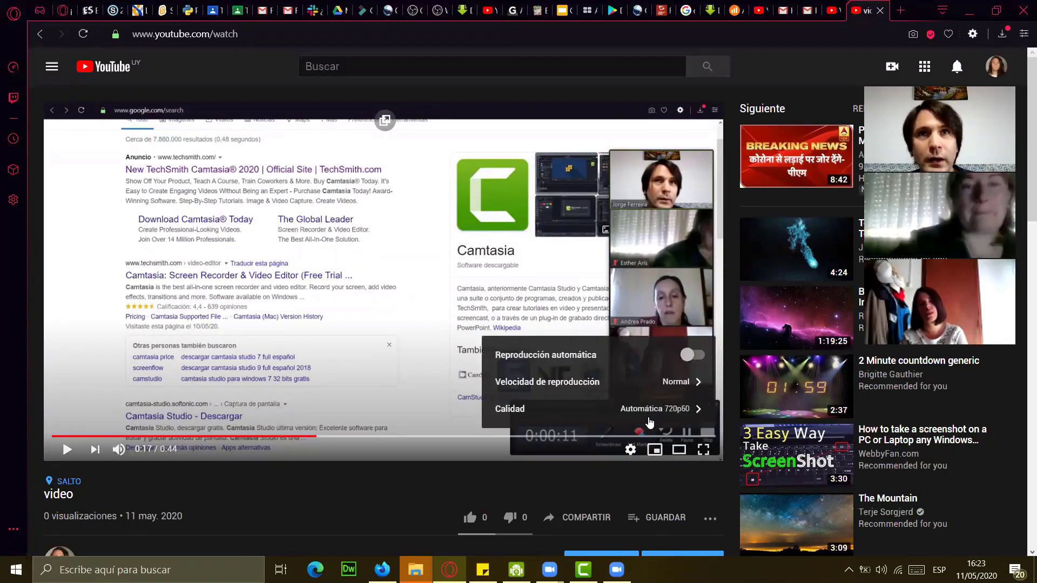
click(649, 416)
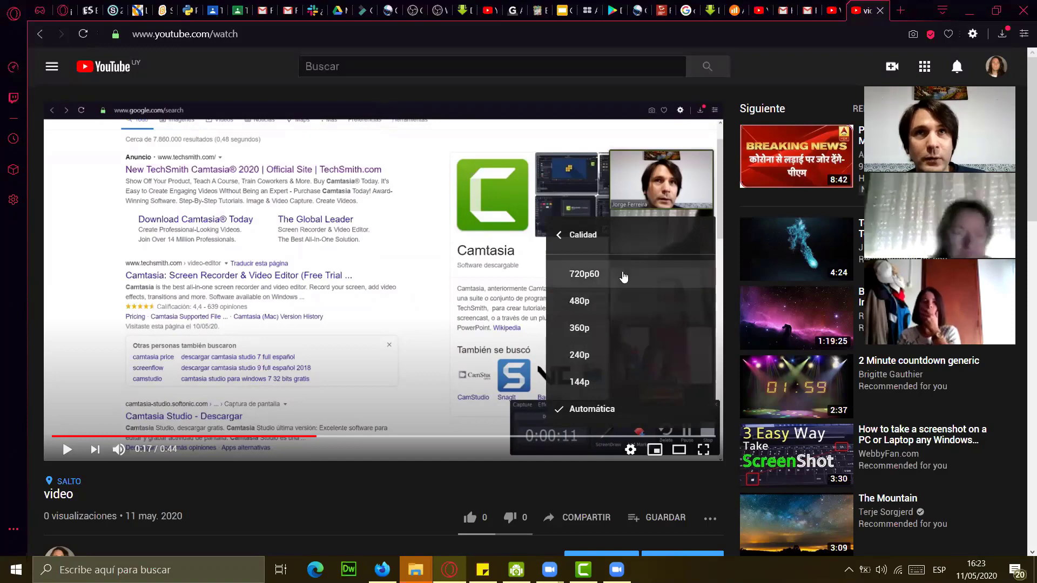
click(38, 279)
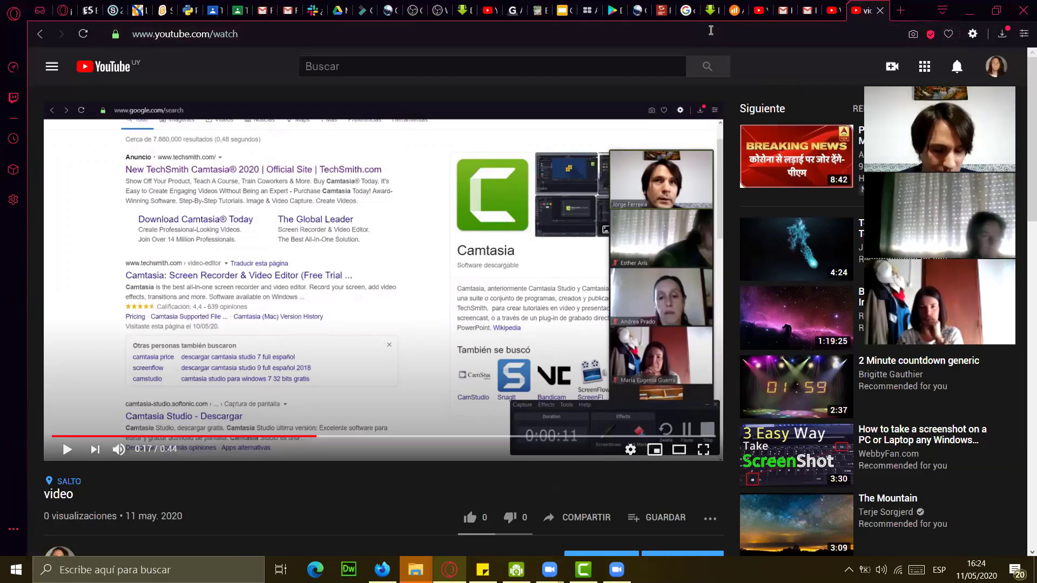
Step: Search the web for "filmora" in a new browser tab and open the official Filmora Video Editor page
key(ctrl+t)
text(filmora)
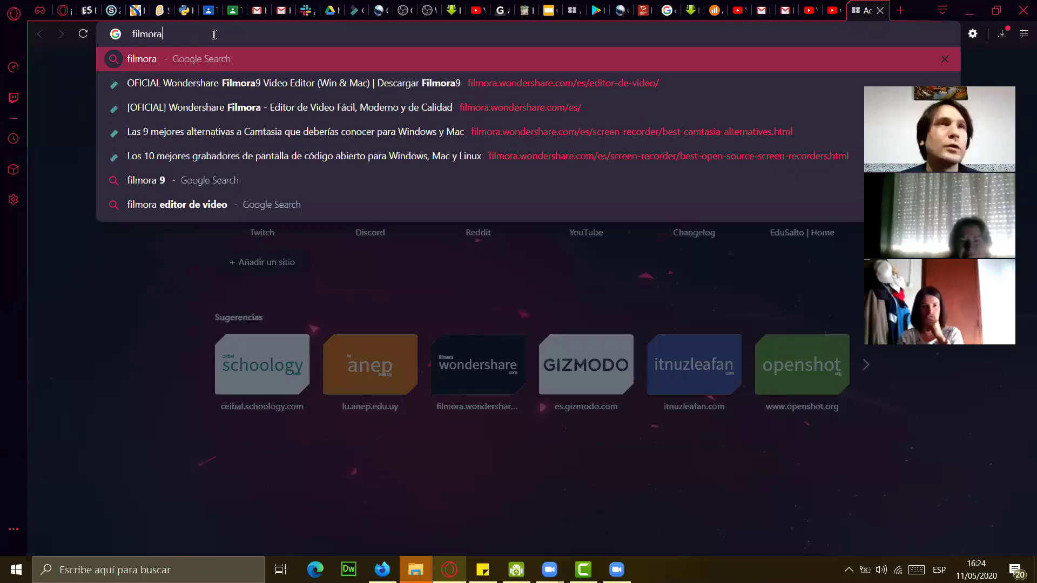
key(Return)
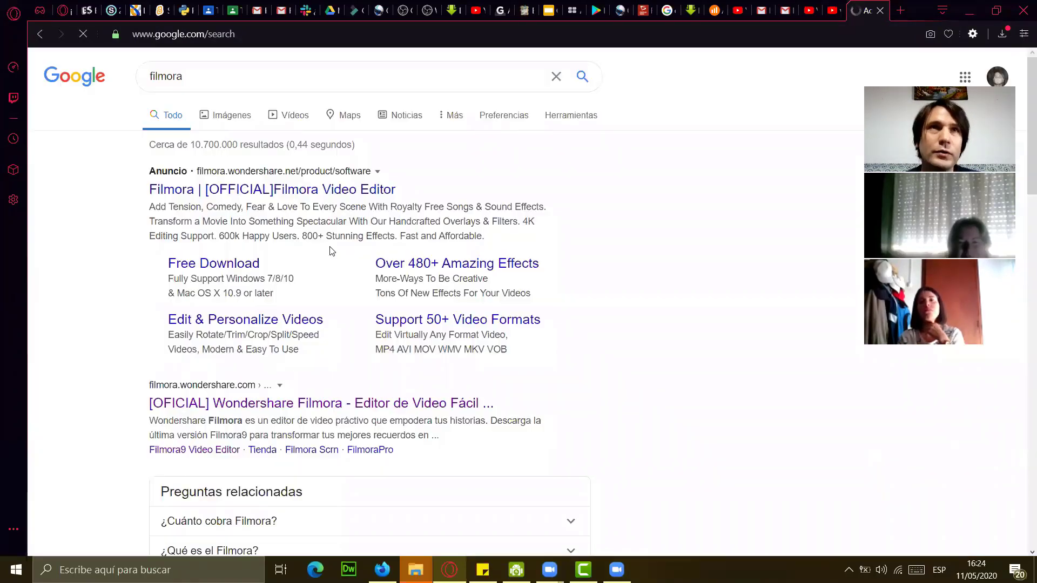
click(251, 196)
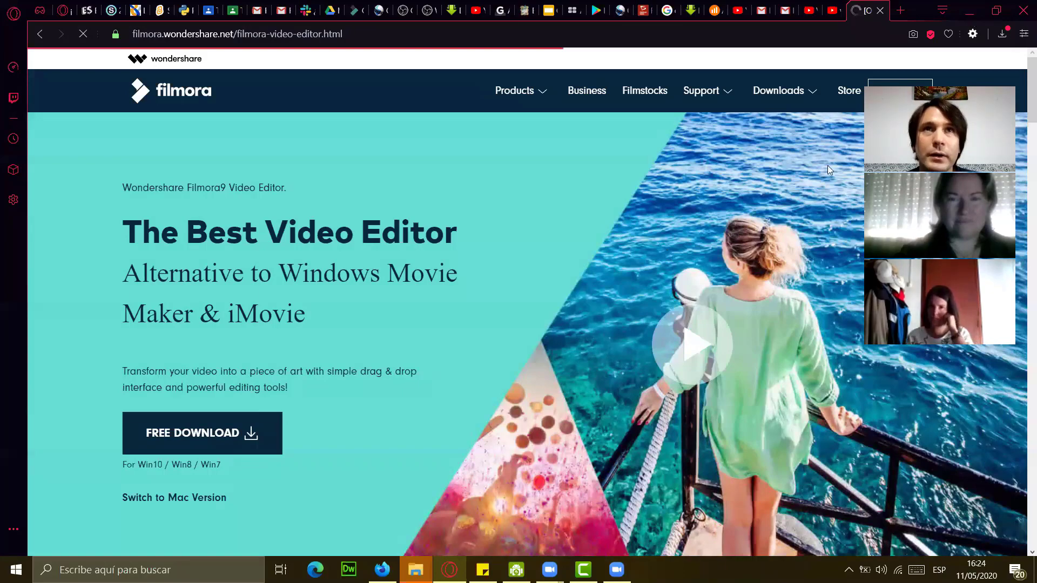
Step: Minimise the browser and launch Wondershare Filmora9 from the desktop
click(970, 9)
click(997, 52)
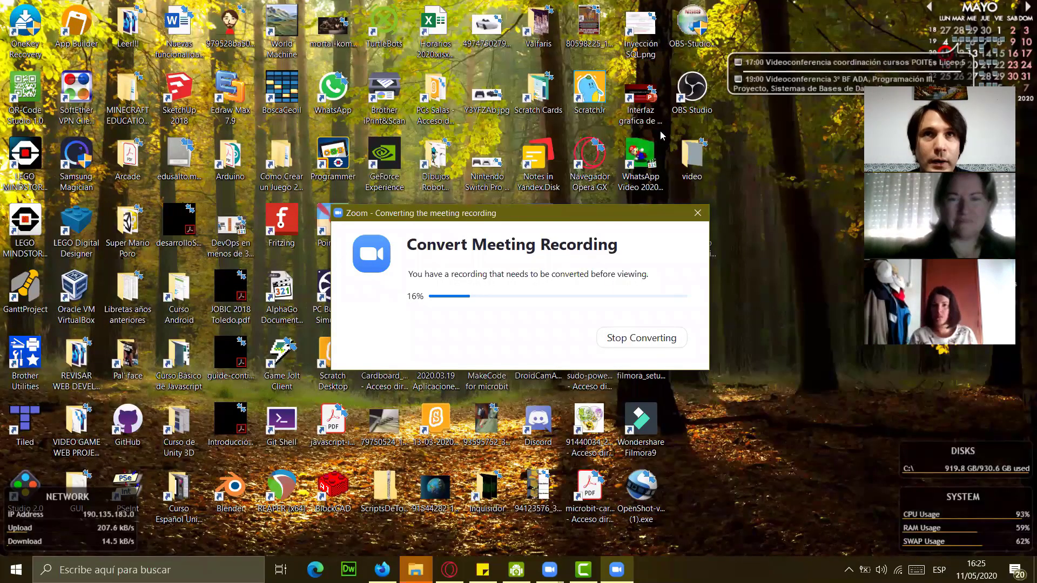
click(650, 434)
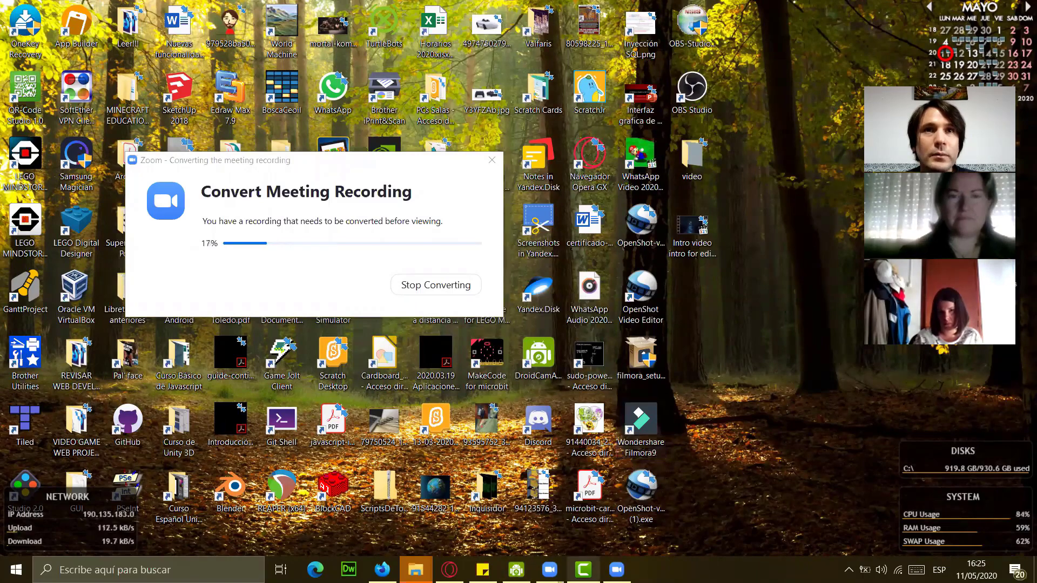
Step: Switch to Camtasia and close it, saving the project as Untitled Project.tscproj on the desktop
key(alt+Tab)
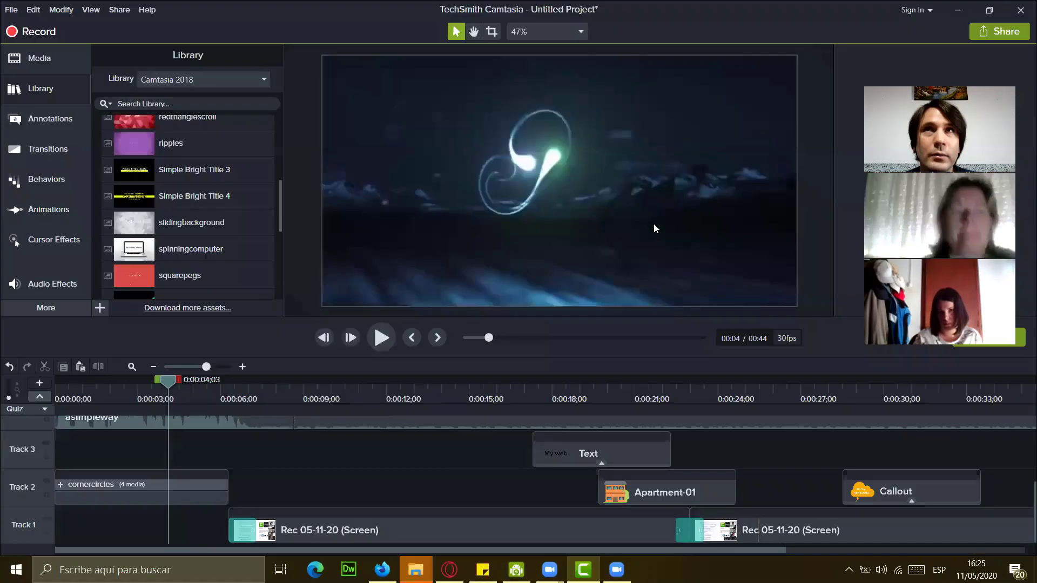
key(alt+F4)
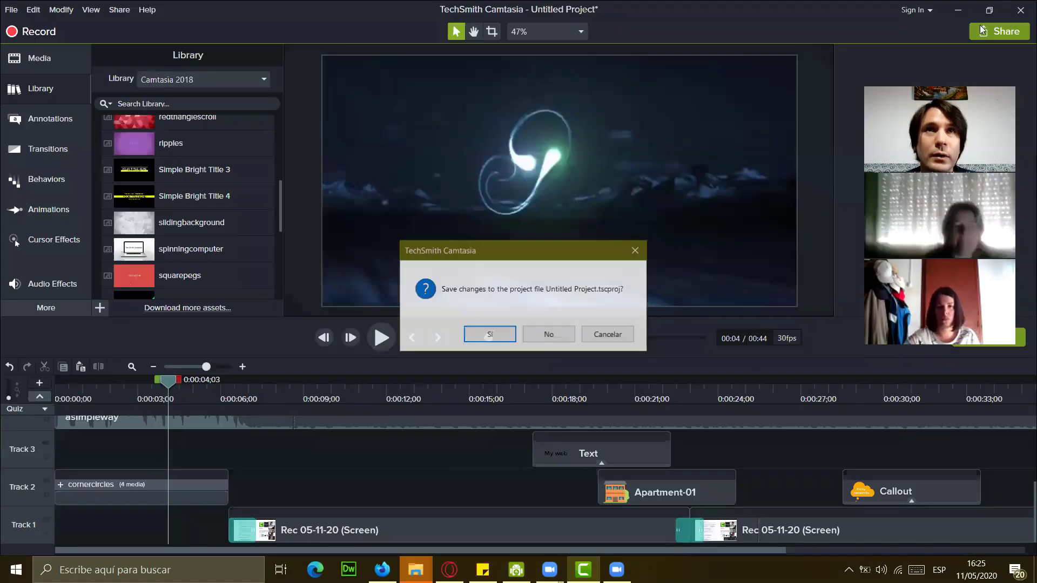
click(481, 338)
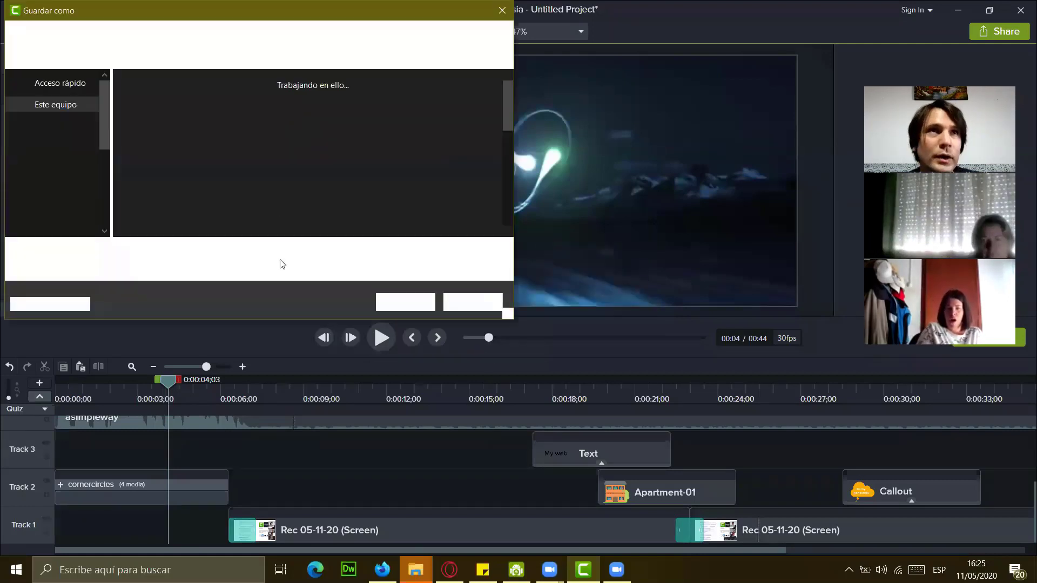
click(396, 303)
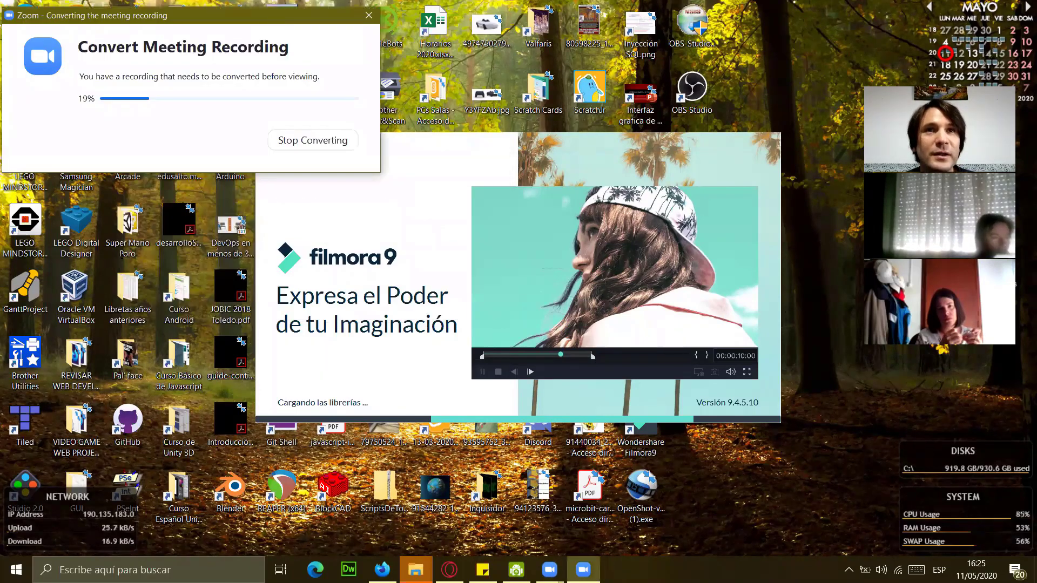
Step: Bring the Intro video file from the desktop into Filmora9 and place it on video track 1 at about 6 seconds
key(super+d)
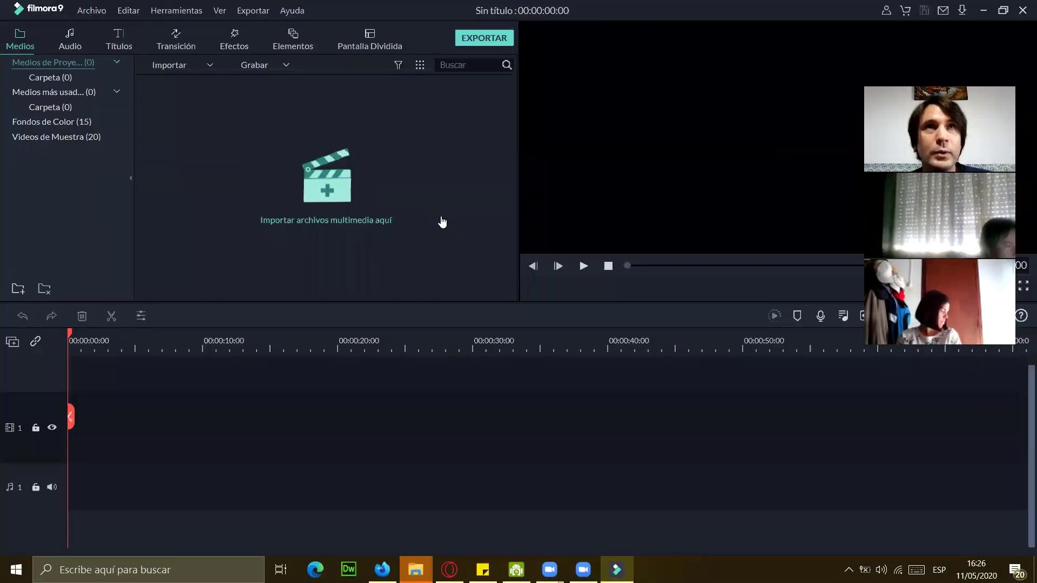
click(147, 349)
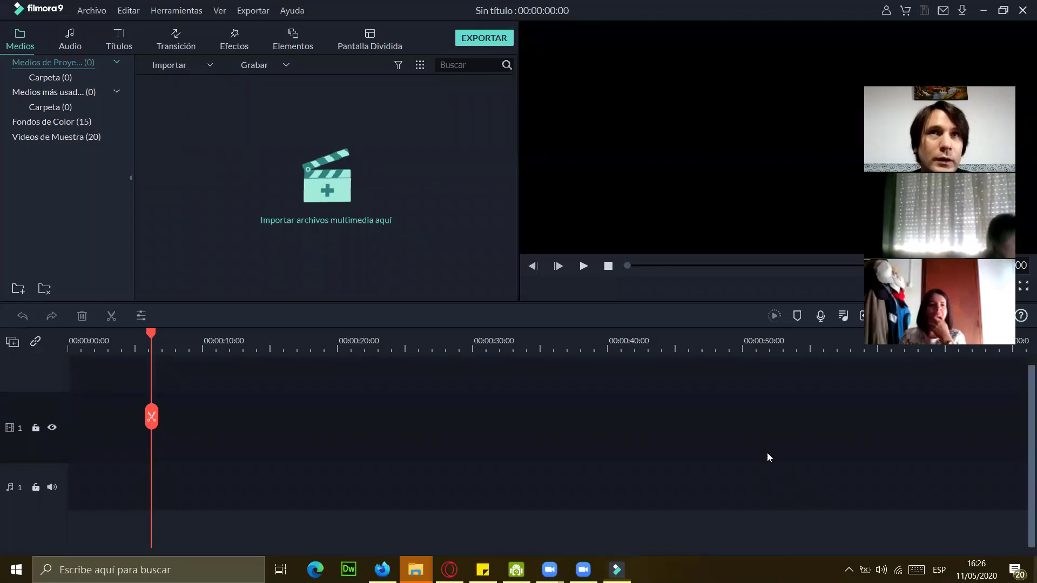
key(super+d)
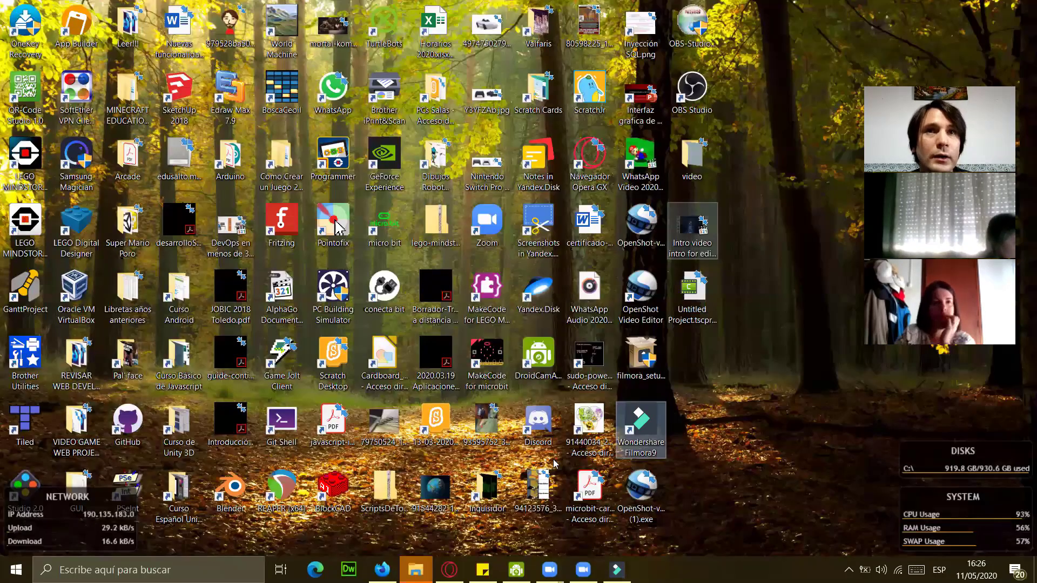
drag(692, 226, 354, 427)
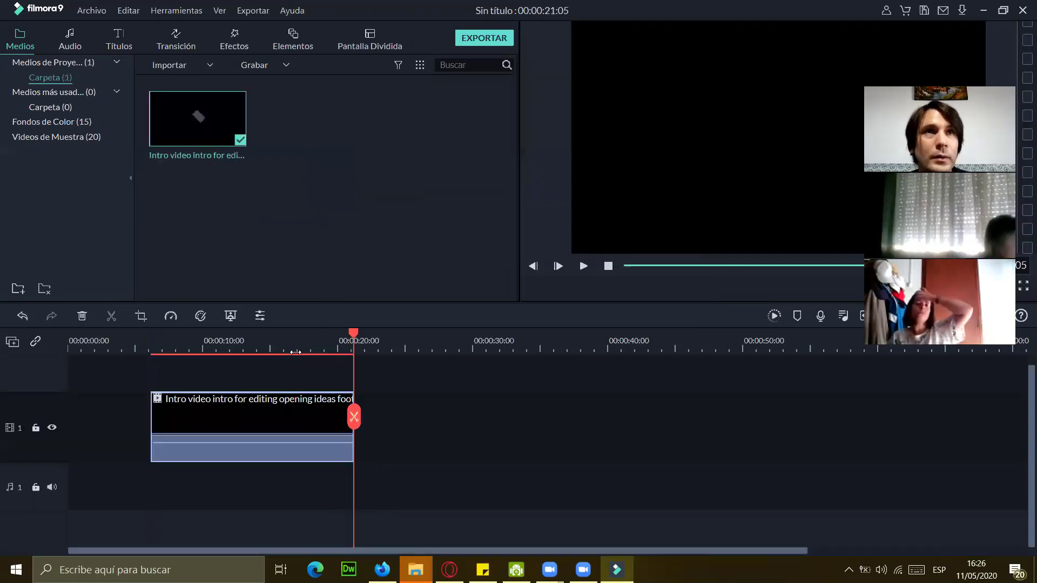
Step: Preview a few points of the intro clip and move the clip to the very start of video track 1
click(227, 345)
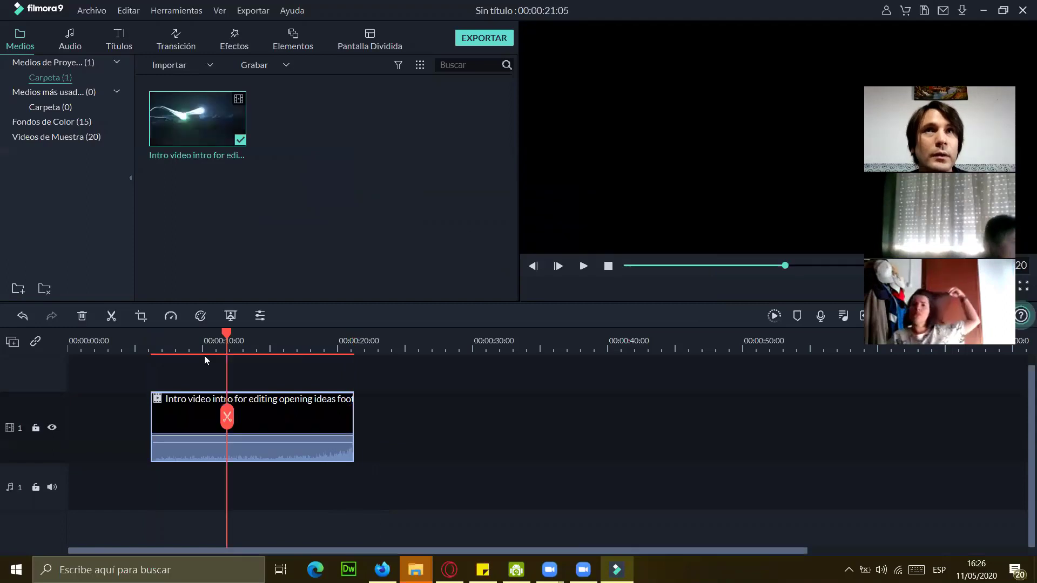
click(198, 355)
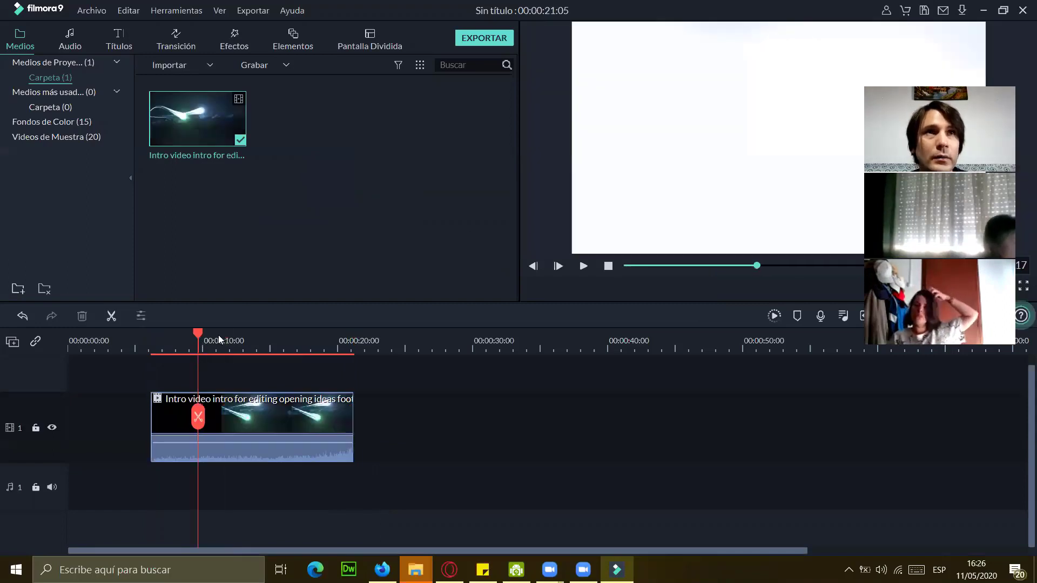
click(167, 432)
drag(167, 432, 82, 432)
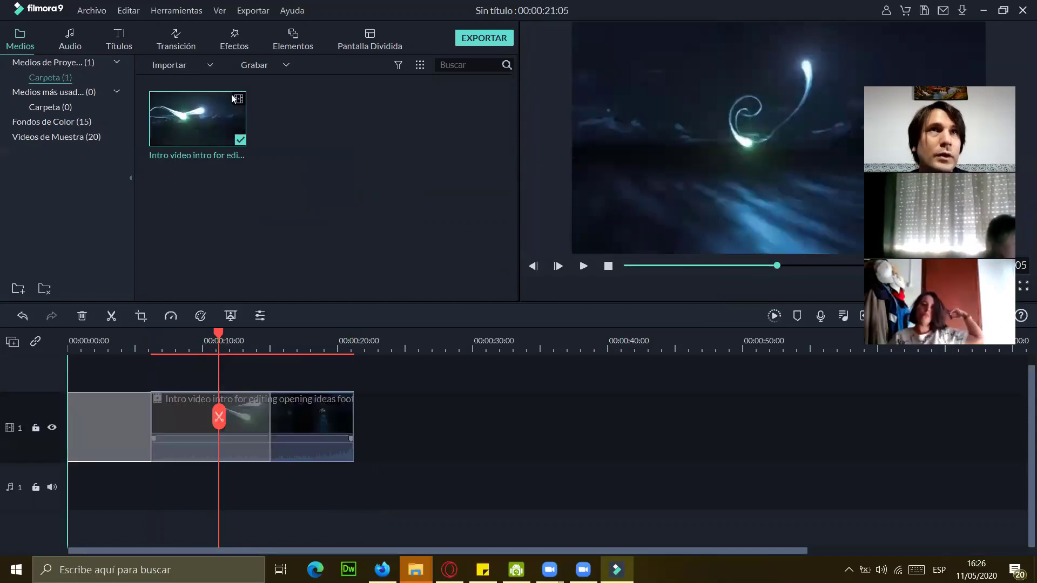
Step: Browse the effects and elements libraries and place the hand-pointer Elemento Web Círculo on track 2 over the intro clip's last 5 seconds
click(241, 46)
scroll(370, 213, down, 5)
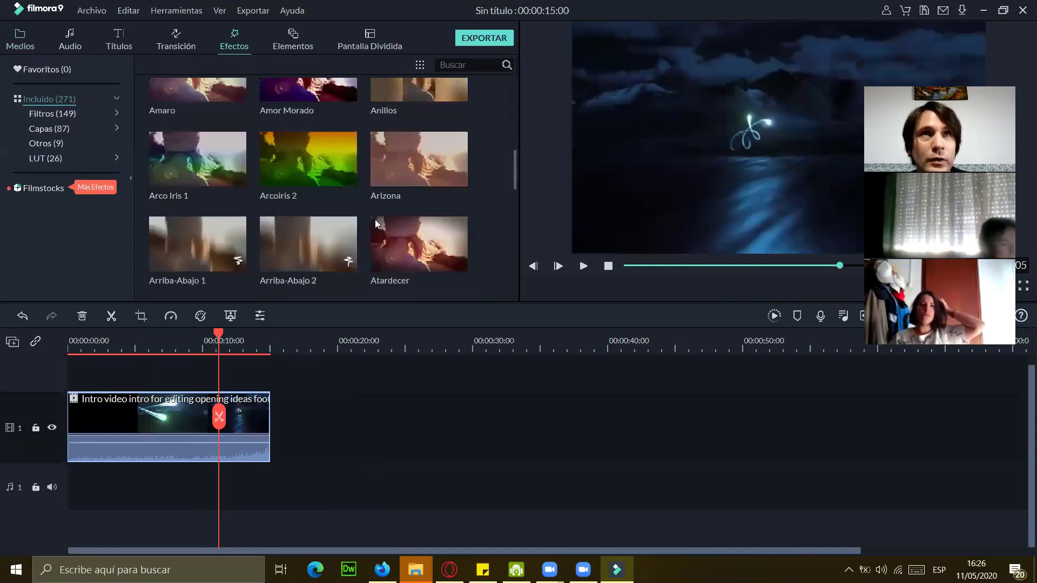
scroll(340, 219, down, 5)
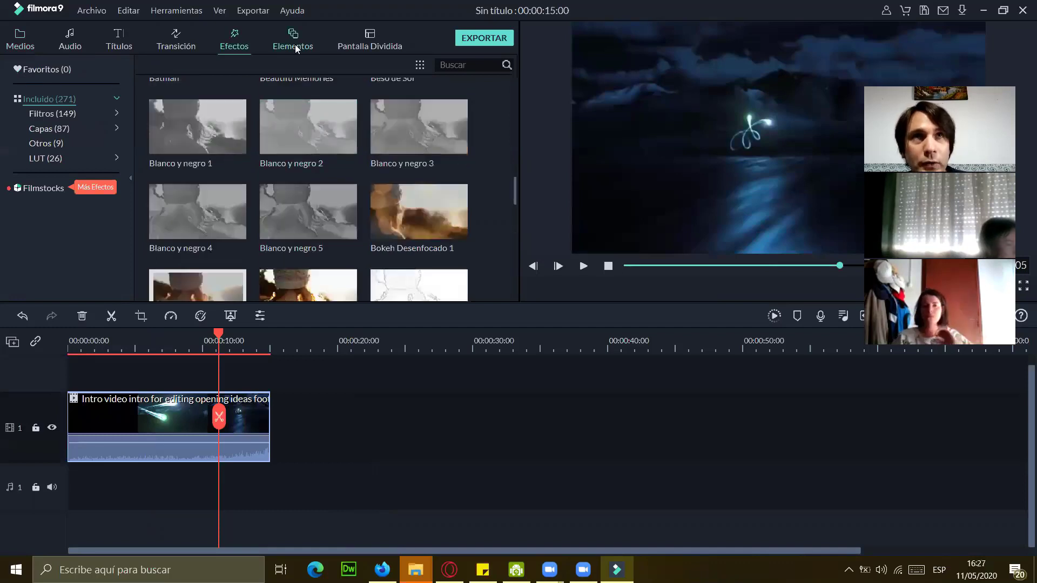
click(295, 45)
scroll(341, 214, down, 4)
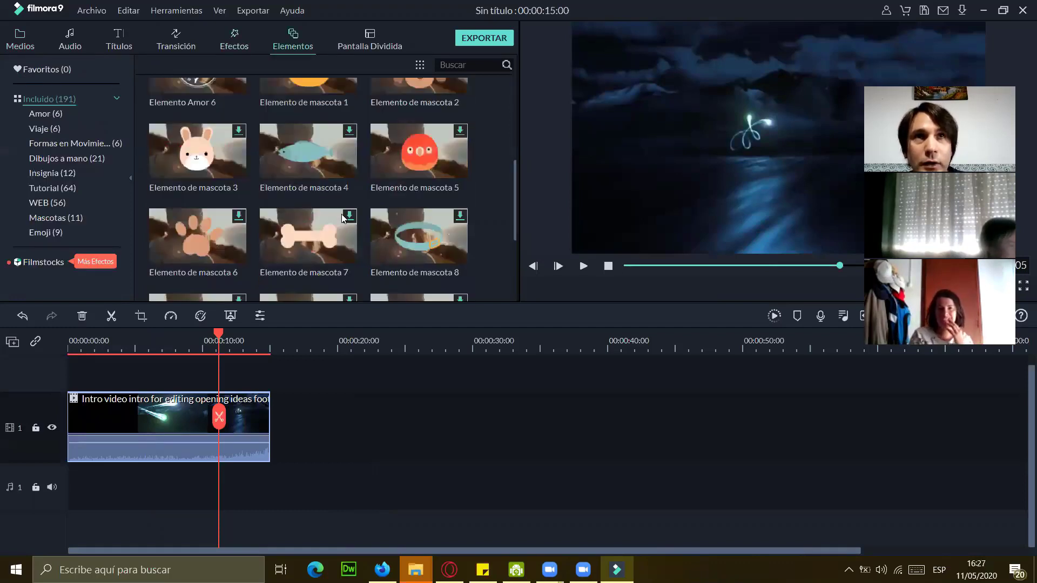
scroll(341, 215, down, 3)
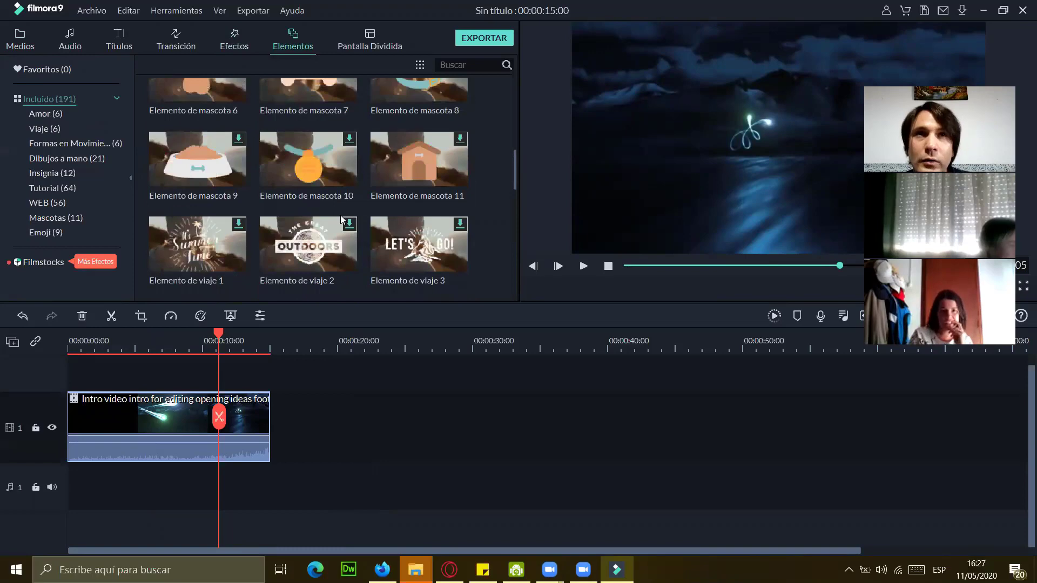
scroll(341, 217, down, 6)
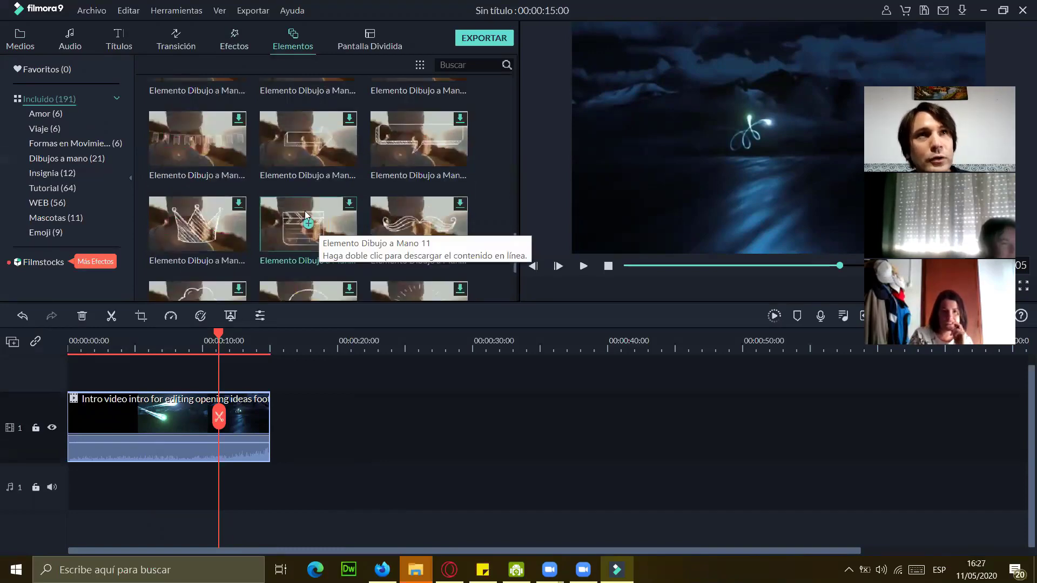
scroll(303, 216, down, 3)
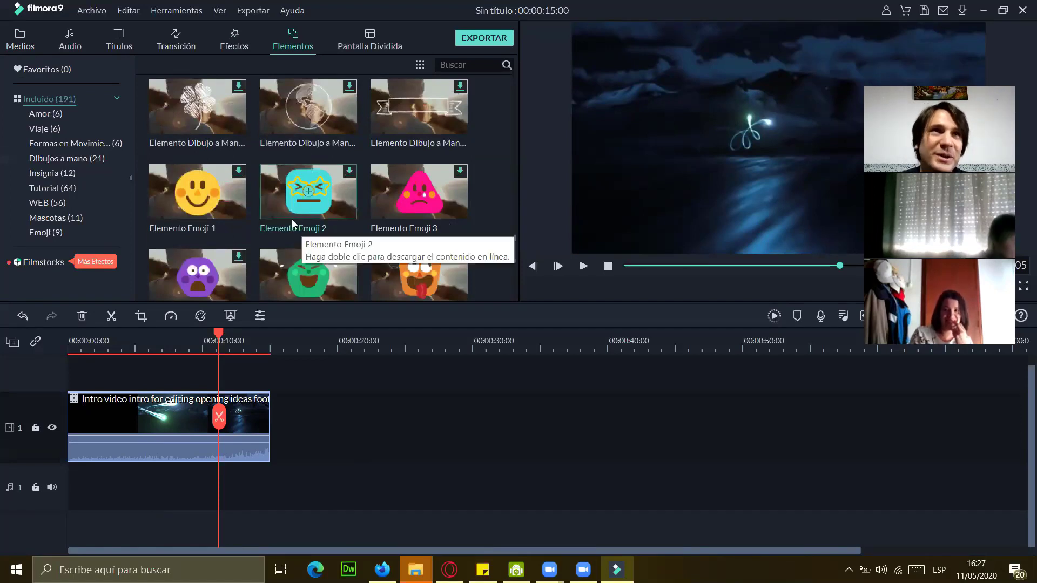
scroll(292, 202, down, 3)
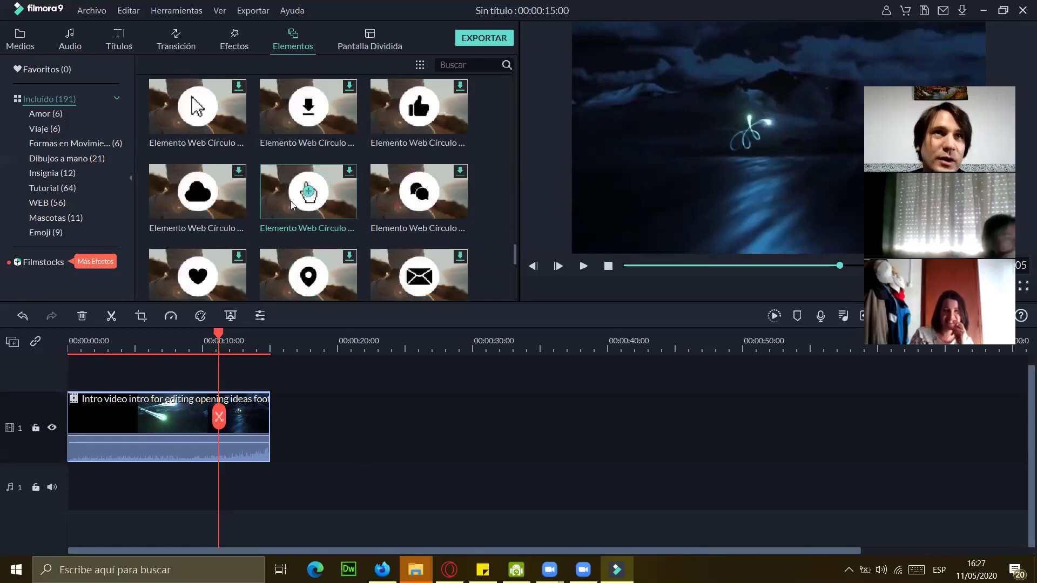
drag(275, 365, 204, 388)
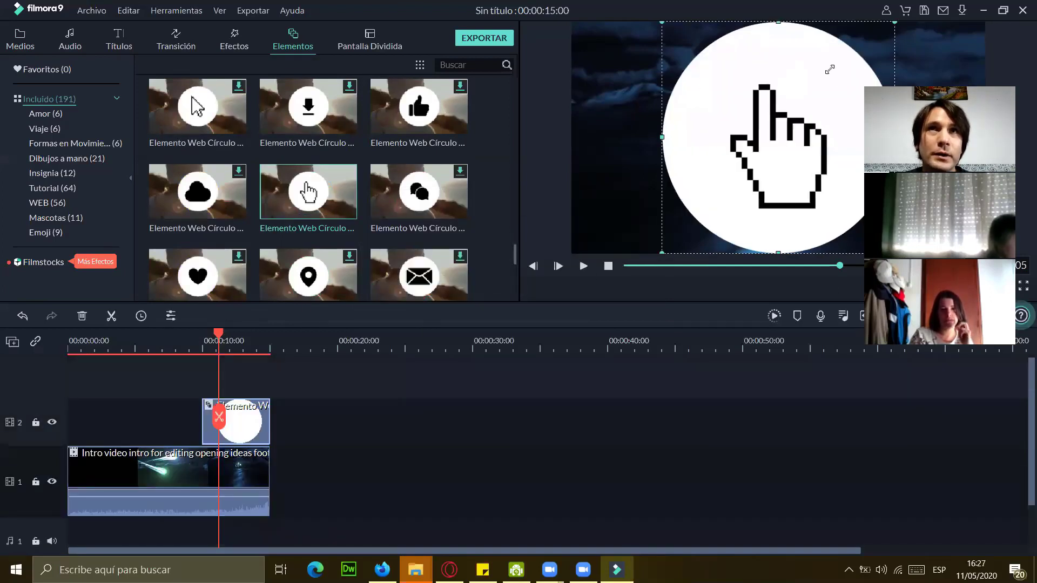
Step: Shrink the hand-pointer element in the preview and move it to the lower-left corner of the video frame
click(732, 119)
drag(732, 118, 618, 197)
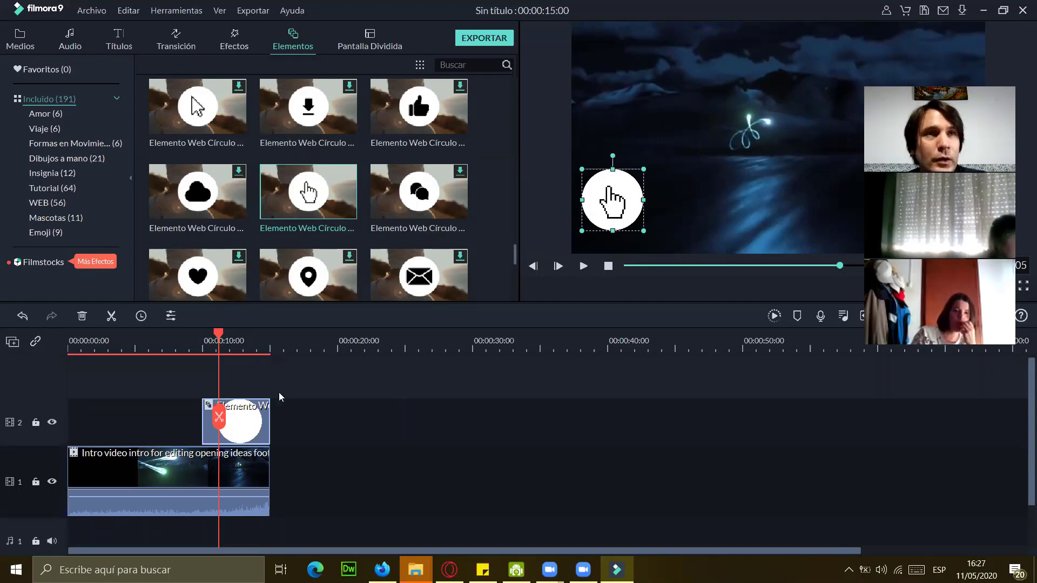
scroll(281, 397, up, 1)
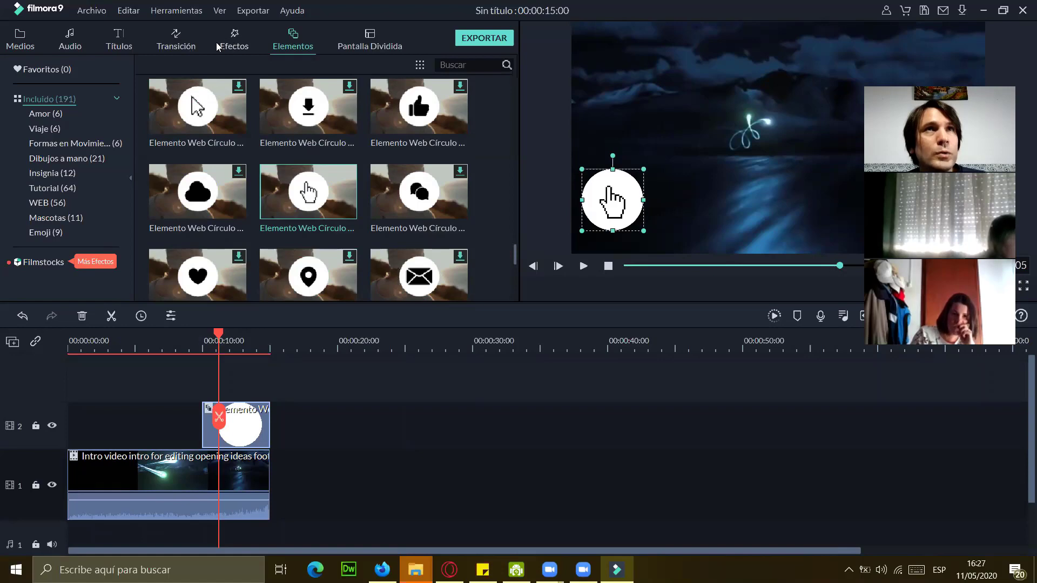
Step: Add the Bip-Bip sound twice in a row on audio track 1 from the playhead and browse the other included sounds
click(67, 41)
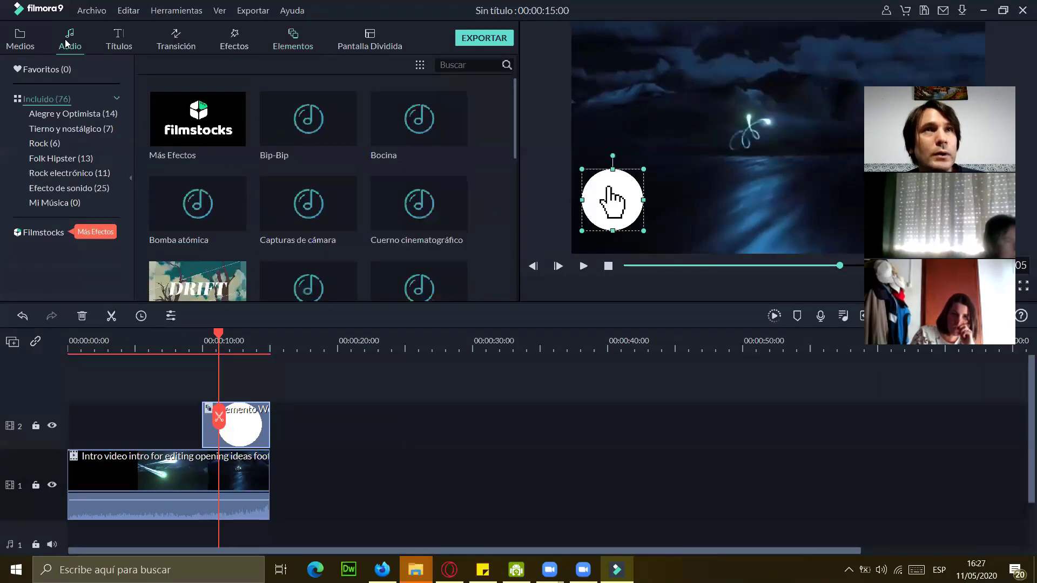
click(307, 120)
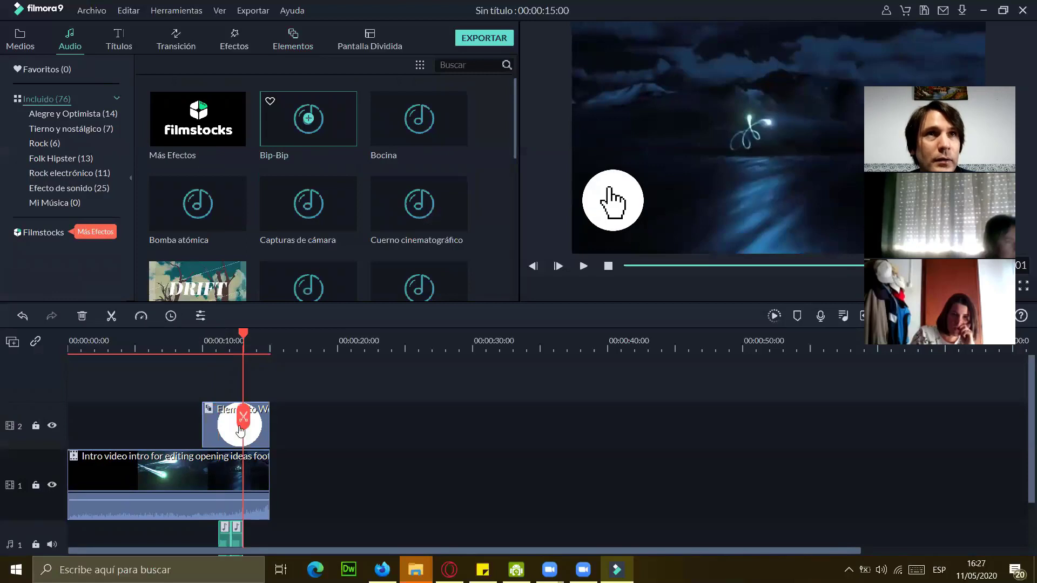
scroll(249, 463, down, 1)
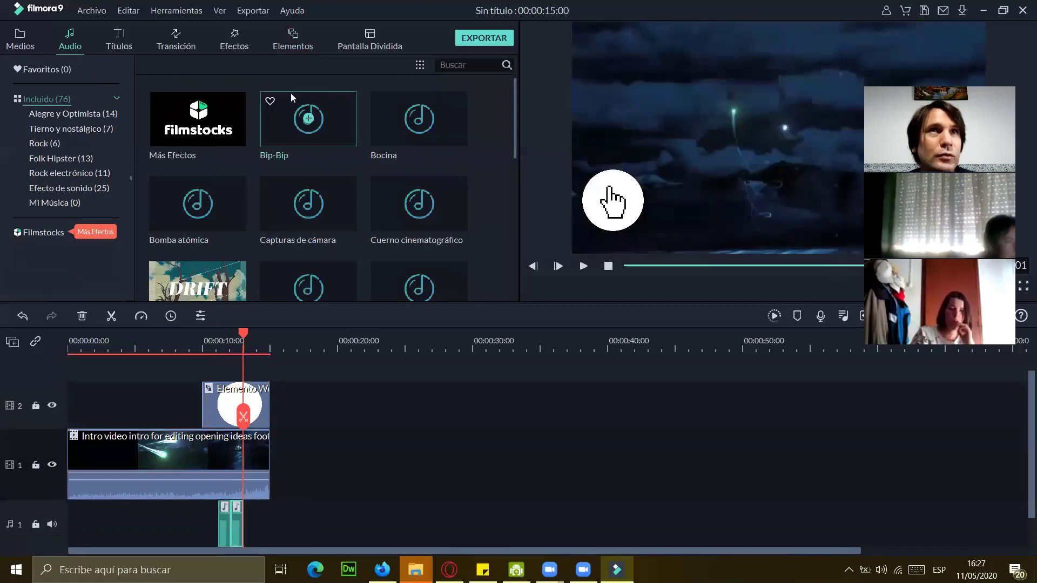
scroll(360, 184, down, 3)
scroll(259, 227, up, 1)
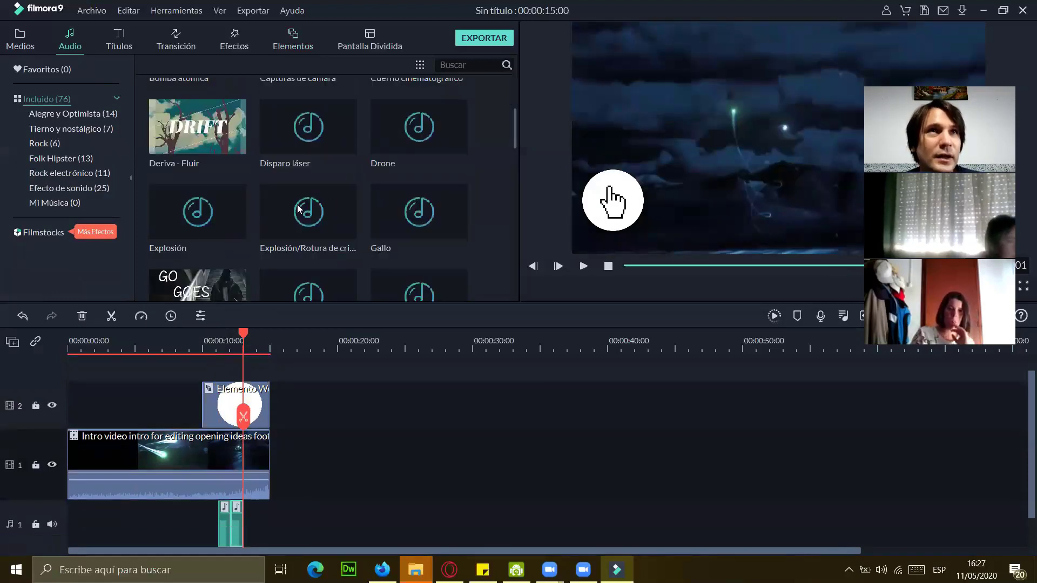
Step: Place the song Living Pulse - Go Goes on audio track 1 where the intro clip ends and play a few seconds of it
scroll(205, 256, down, 3)
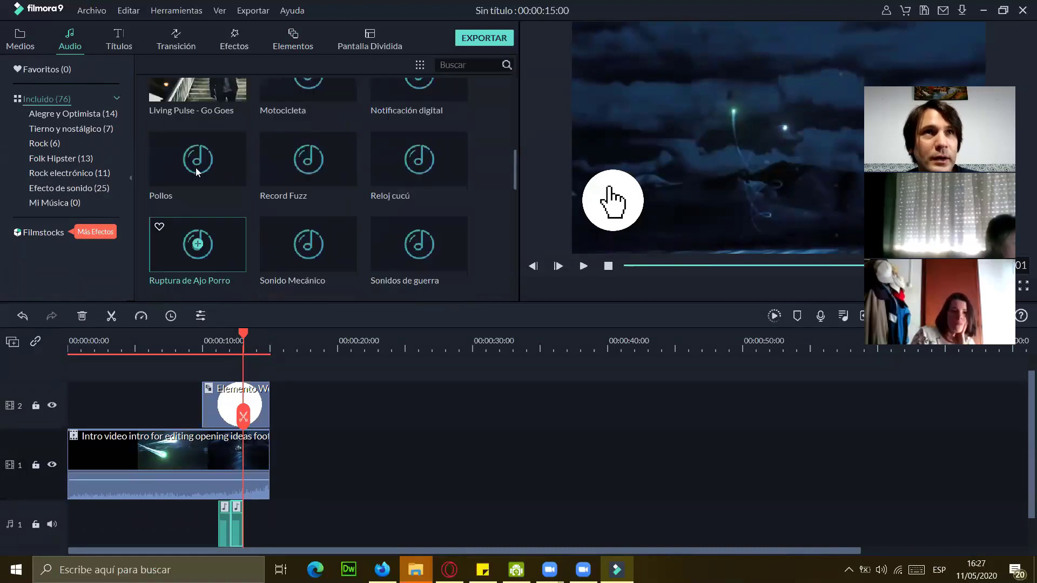
drag(202, 95, 273, 441)
click(304, 352)
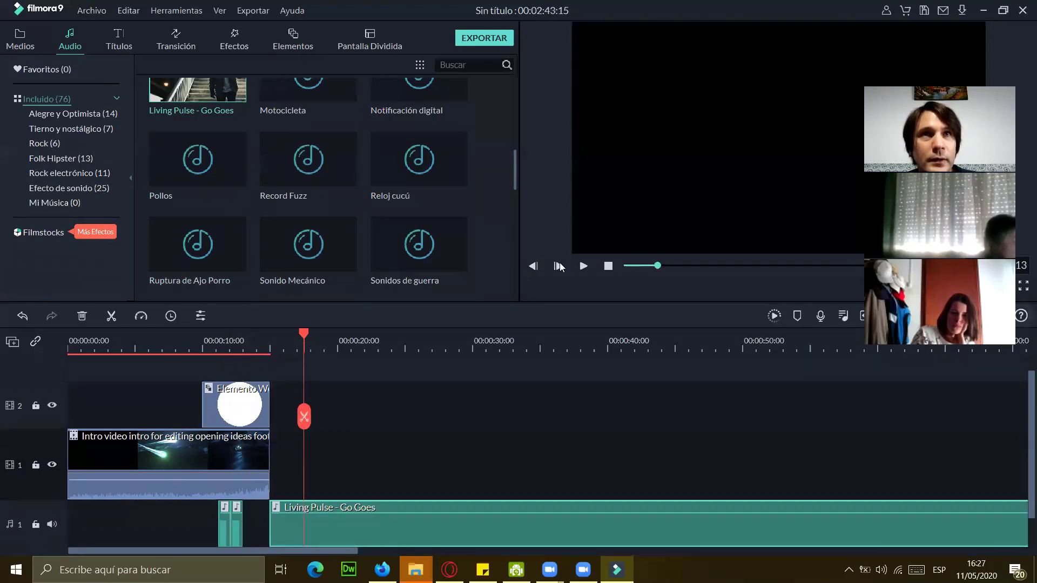
click(583, 266)
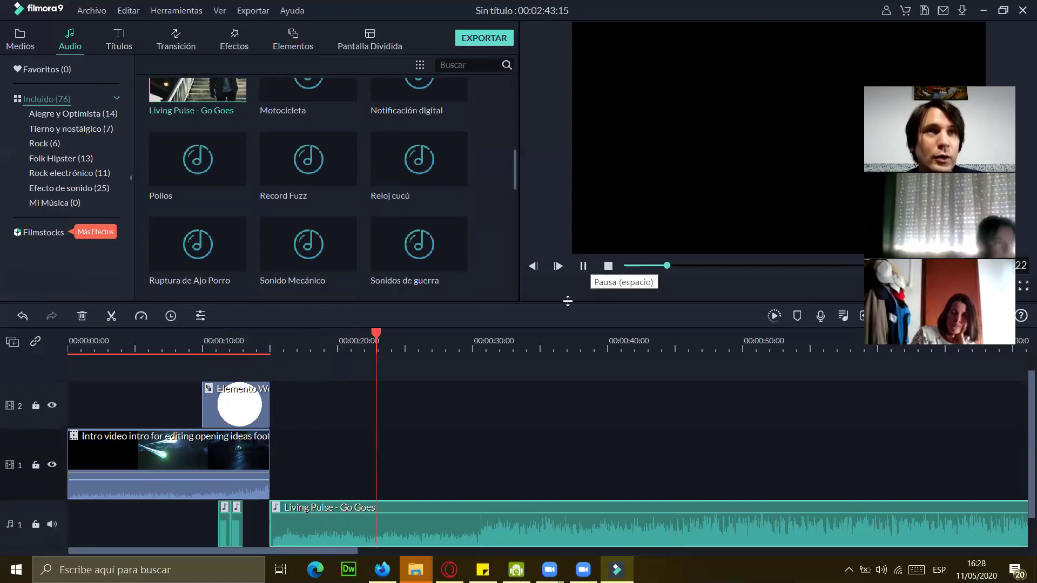
click(585, 267)
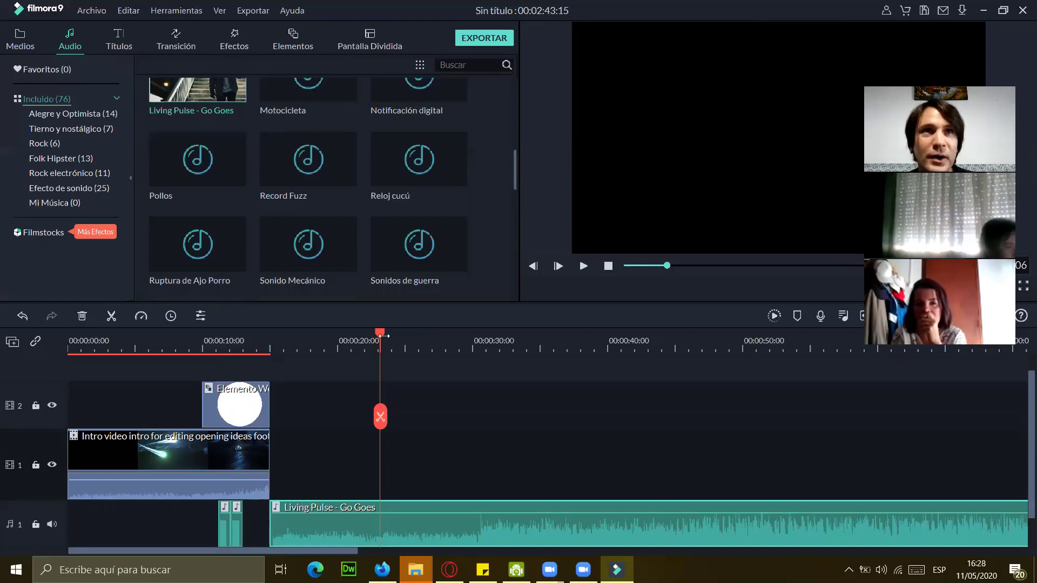
Step: Check a few points of the song on the timeline and return the playhead to the end of the intro clip
click(483, 331)
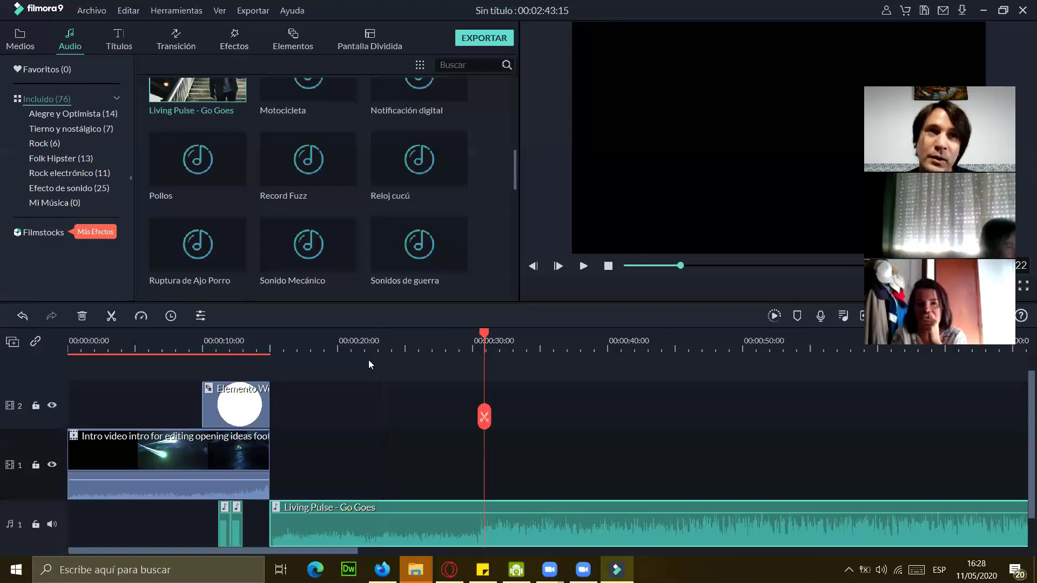
click(271, 381)
click(274, 379)
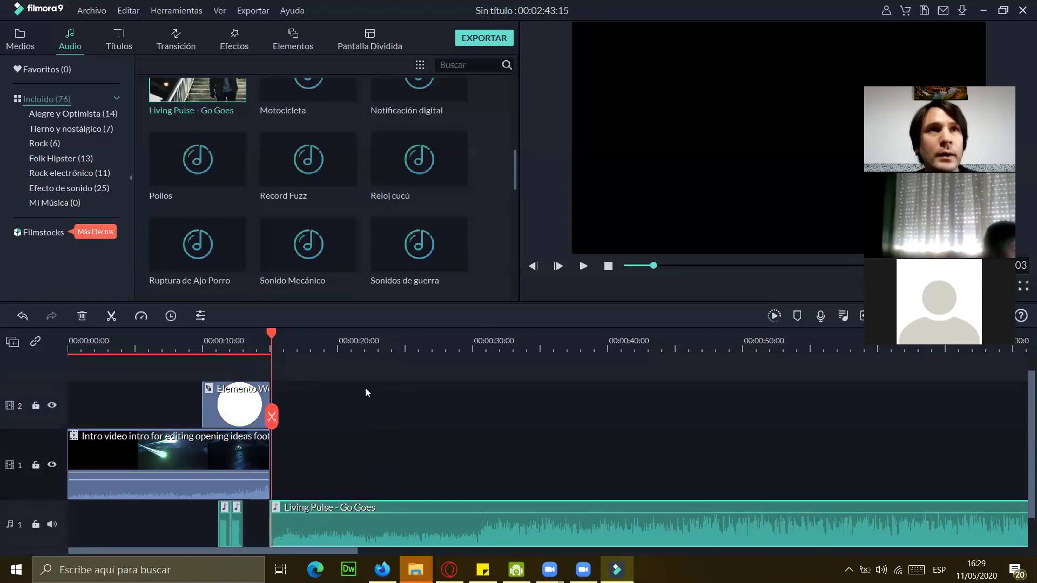
drag(271, 339, 269, 342)
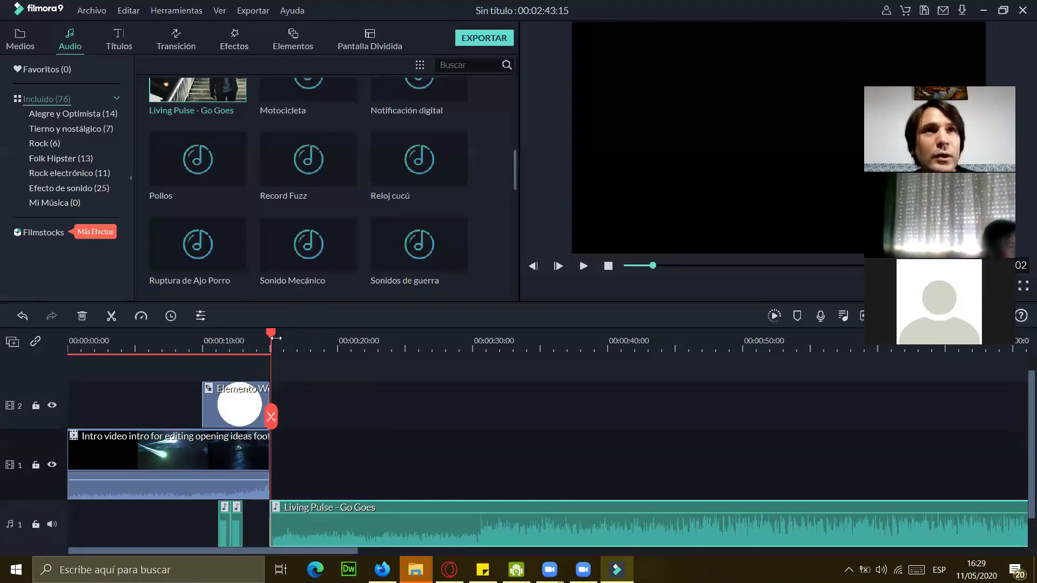
click(292, 340)
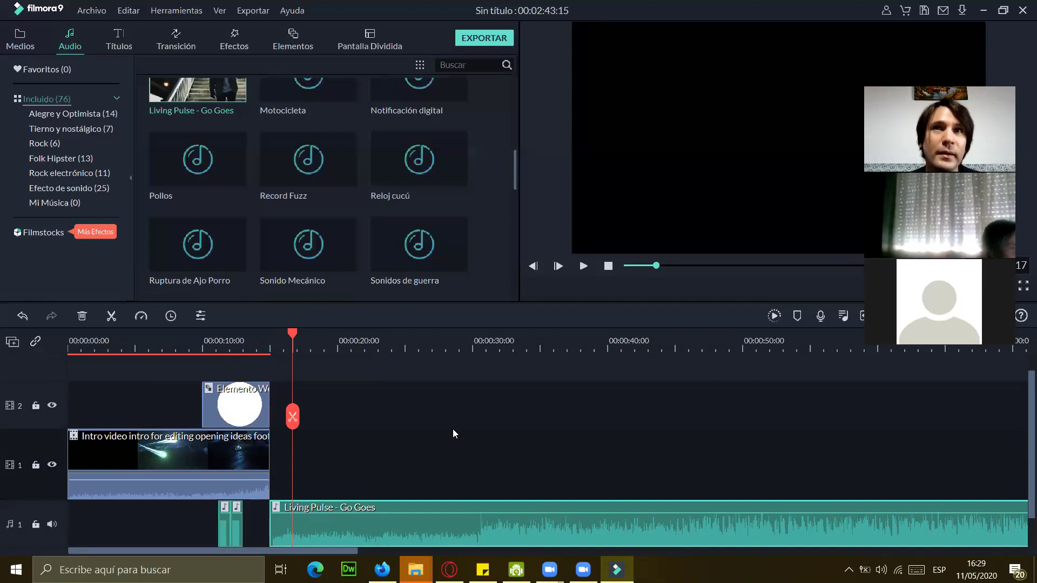
drag(291, 336, 269, 339)
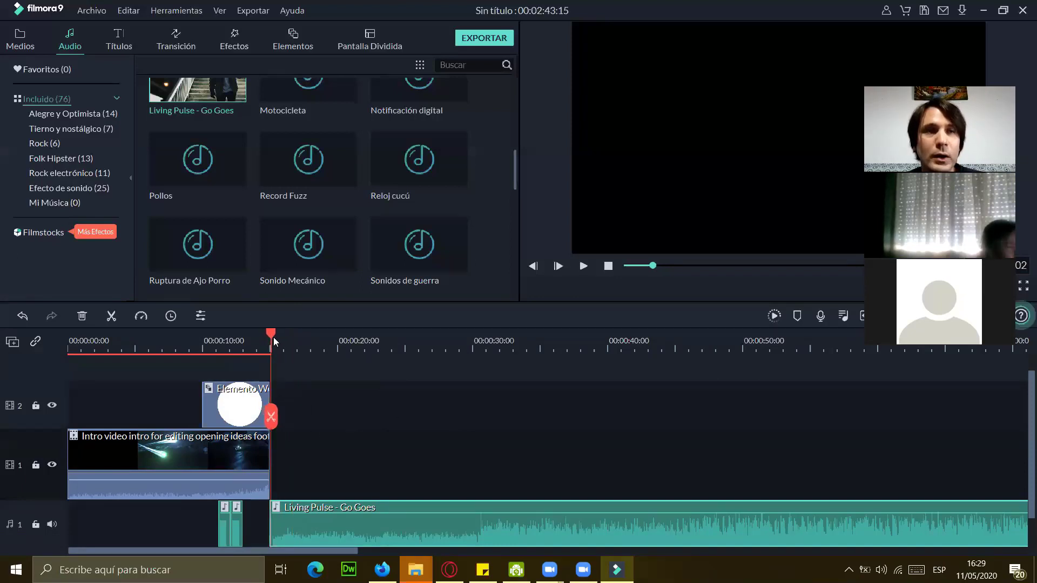